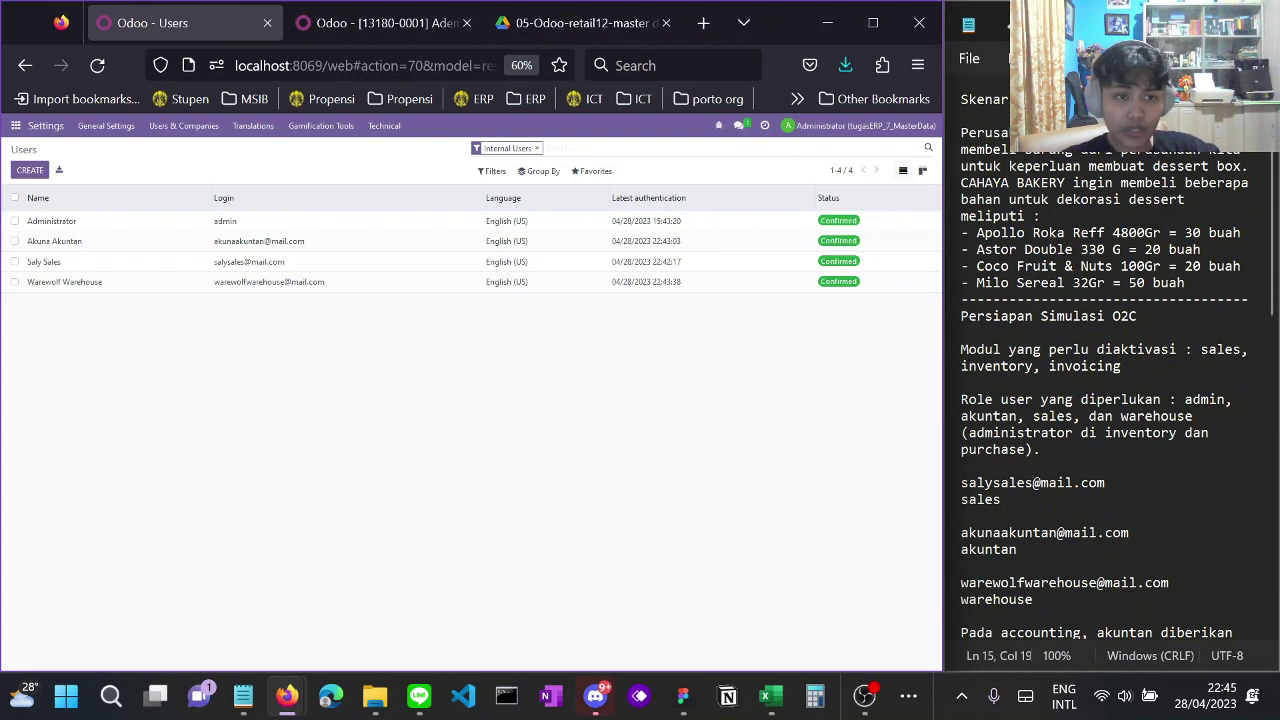
Read the CAHAYA BAKERY purchase scenario in the Notepad notes, including the dessert decoration products and their order quantities
{"action": "left_click_drag", "start_coordinate": [961, 133], "coordinate": [1161, 134]}
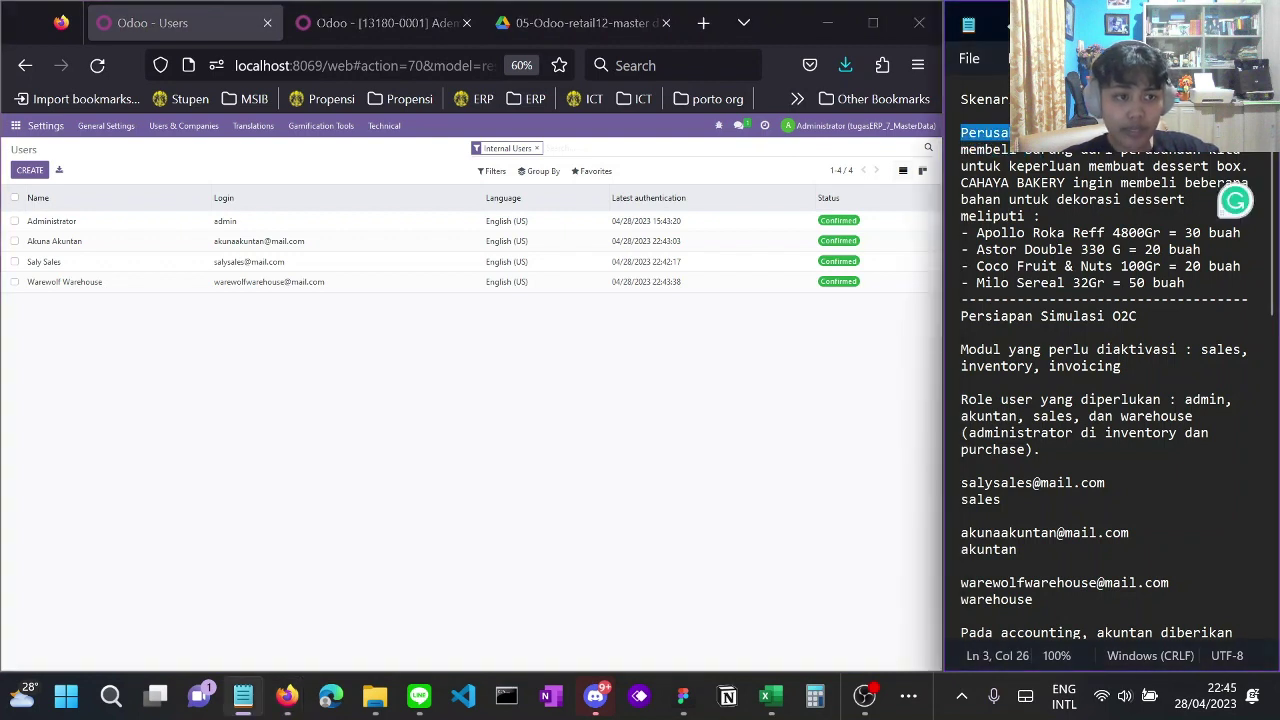
{"action": "left_click_drag", "start_coordinate": [1015, 149], "coordinate": [1098, 149]}
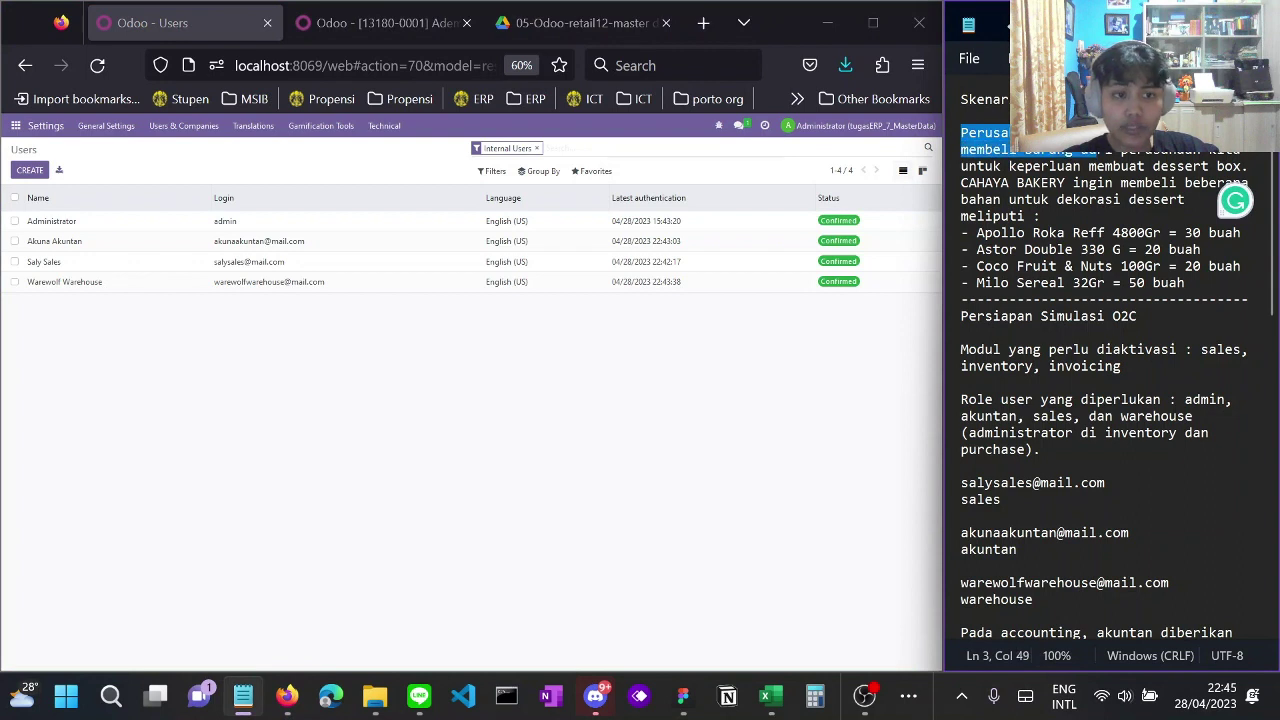
{"action": "left_click_drag", "start_coordinate": [1236, 202], "coordinate": [861, 107]}
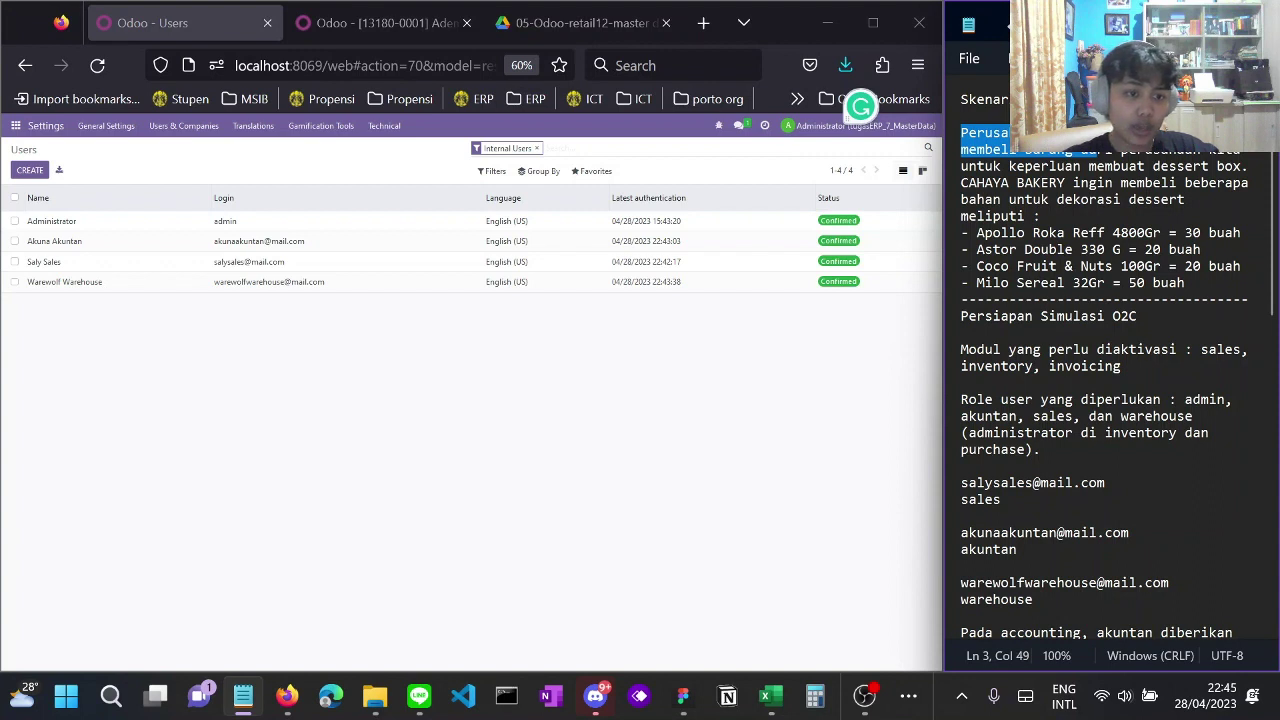
{"action": "left_click_drag", "start_coordinate": [977, 232], "coordinate": [1105, 232]}
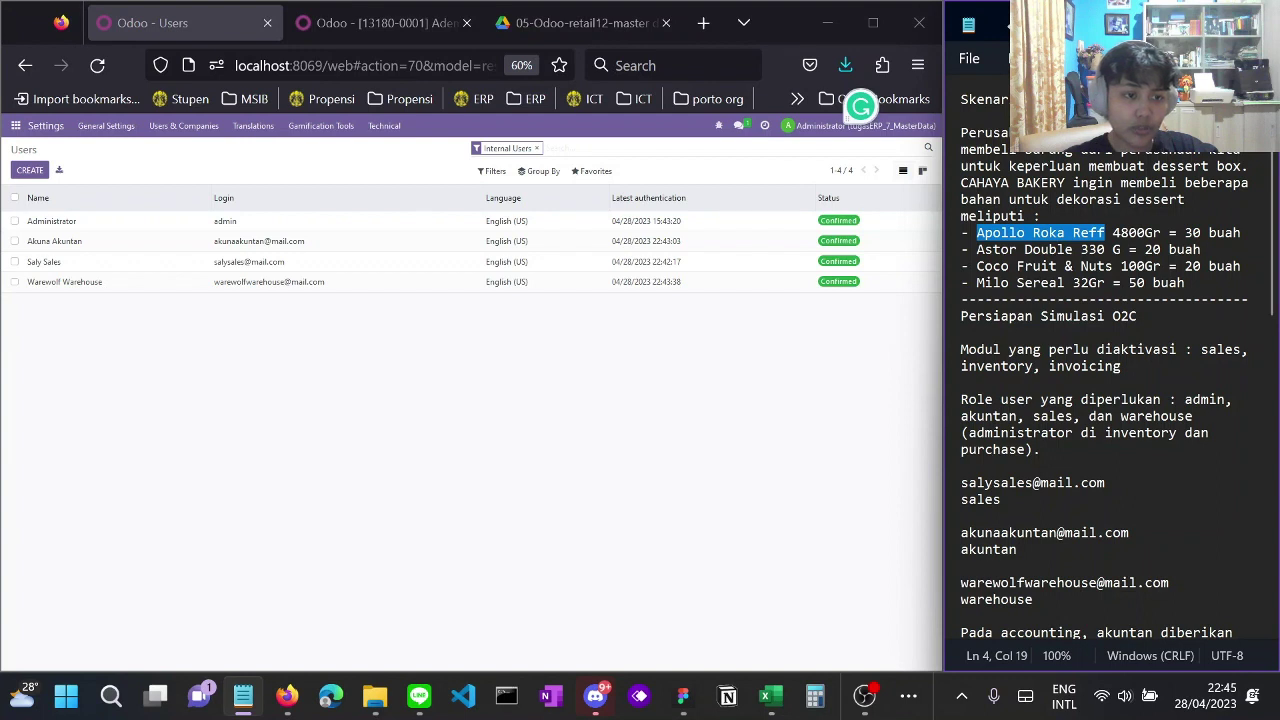
{"action": "left_click_drag", "start_coordinate": [977, 249], "coordinate": [1121, 249]}
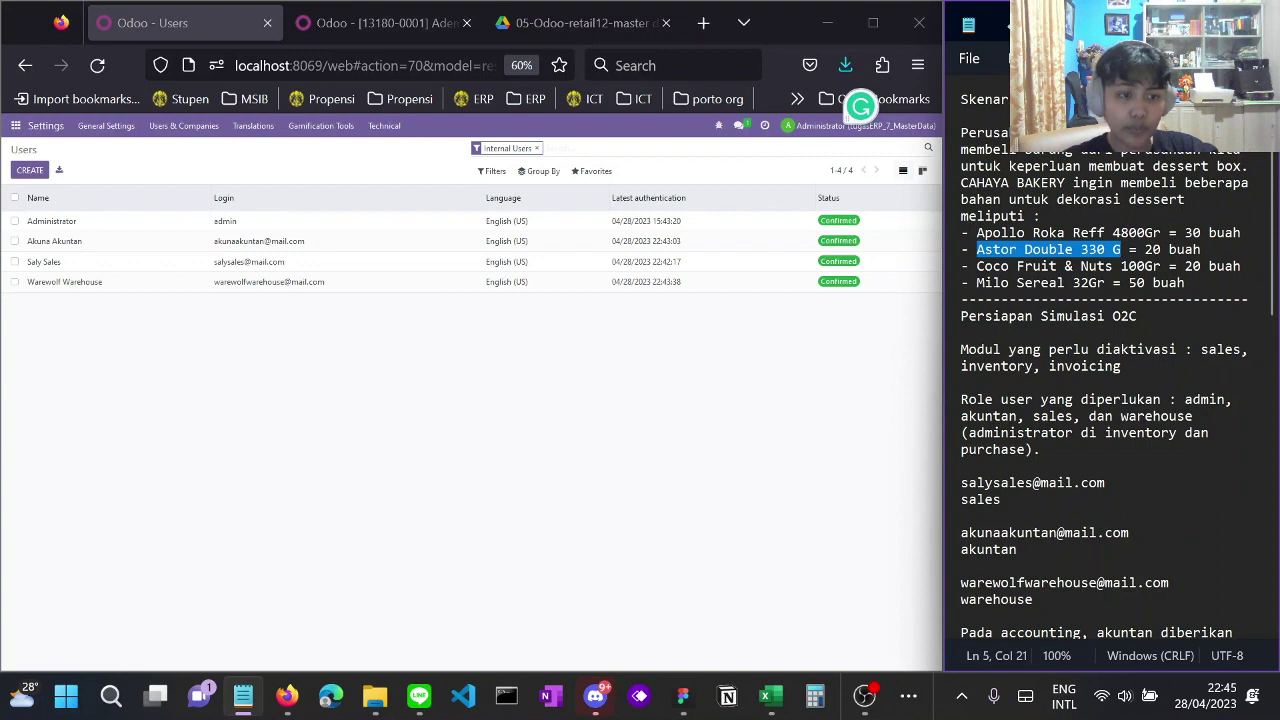
{"action": "scroll", "coordinate": [1100, 360], "scroll_direction": "down", "scroll_amount": 1}
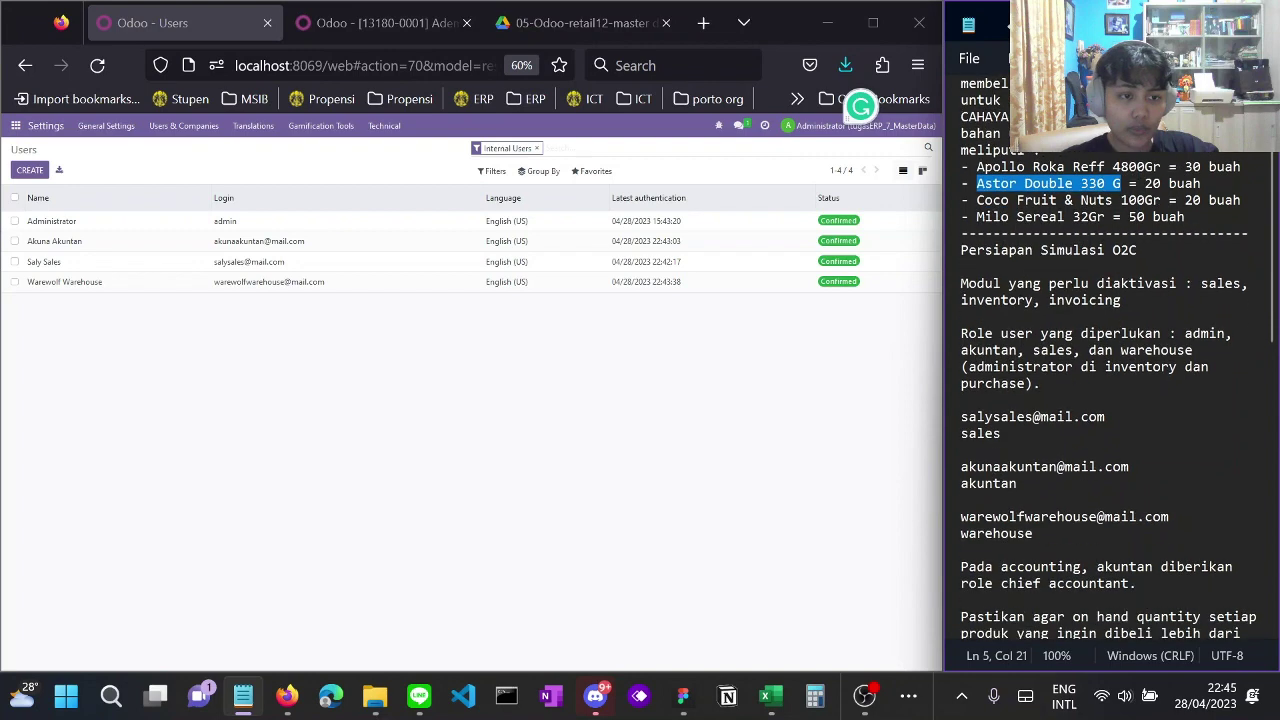
{"action": "left_click", "coordinate": [1100, 267]}
{"action": "scroll", "coordinate": [1100, 267], "scroll_direction": "up", "scroll_amount": 1}
{"action": "scroll", "coordinate": [1100, 360], "scroll_direction": "down", "scroll_amount": 3}
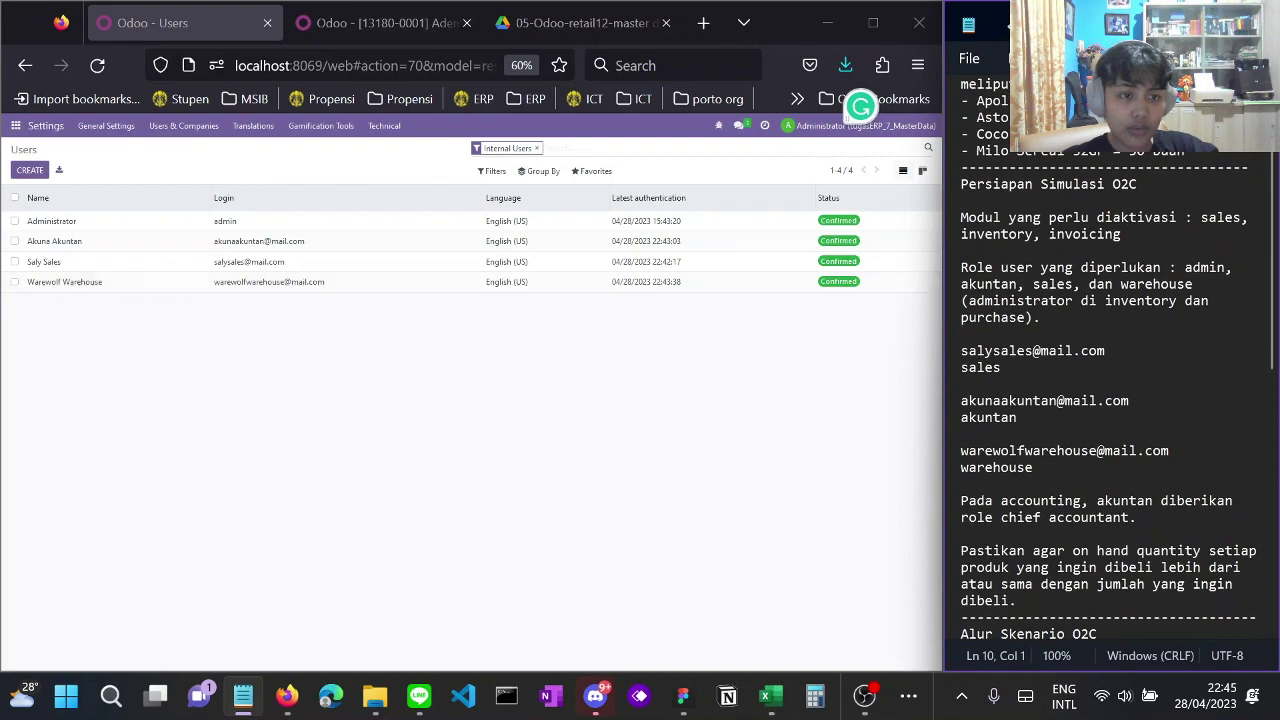
{"action": "scroll", "coordinate": [1110, 360], "scroll_direction": "up", "scroll_amount": 2}
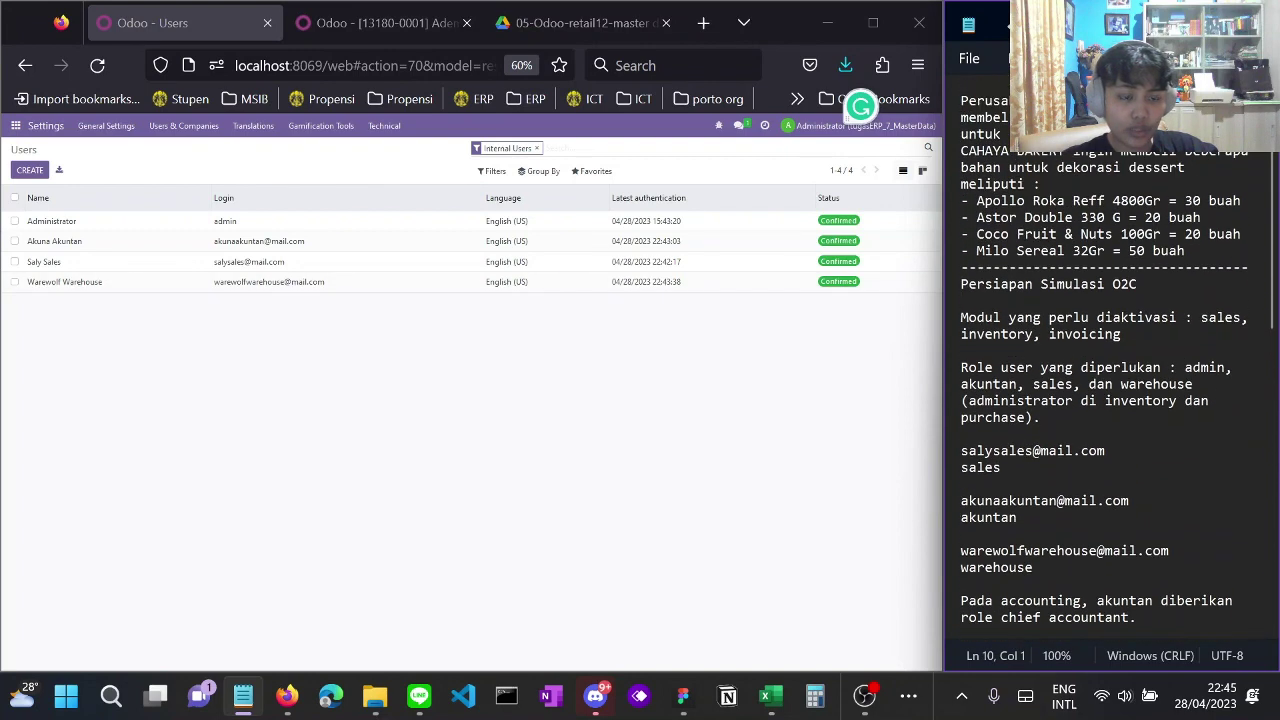
Read the modules required for the O2C simulation and check the Sales, Inventory and Invoicing modules in Odoo's Apps list
{"action": "left_click_drag", "start_coordinate": [969, 284], "coordinate": [1137, 284]}
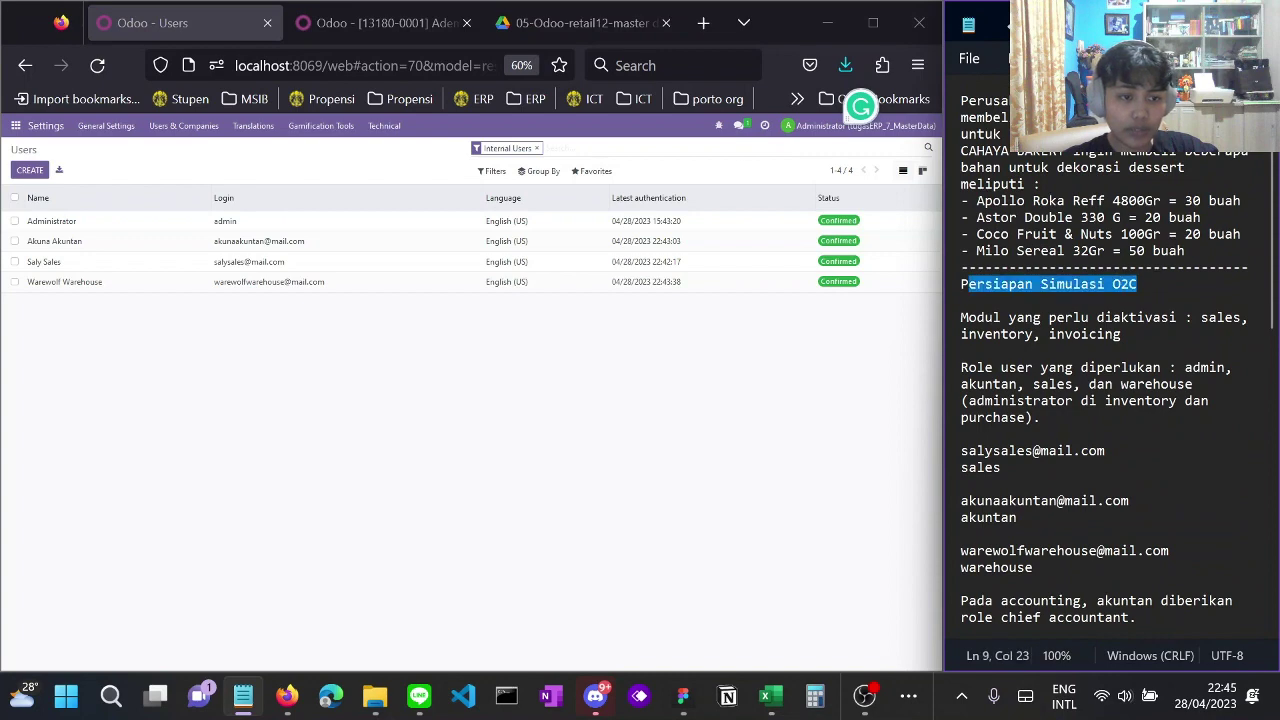
{"action": "left_click", "coordinate": [1089, 334]}
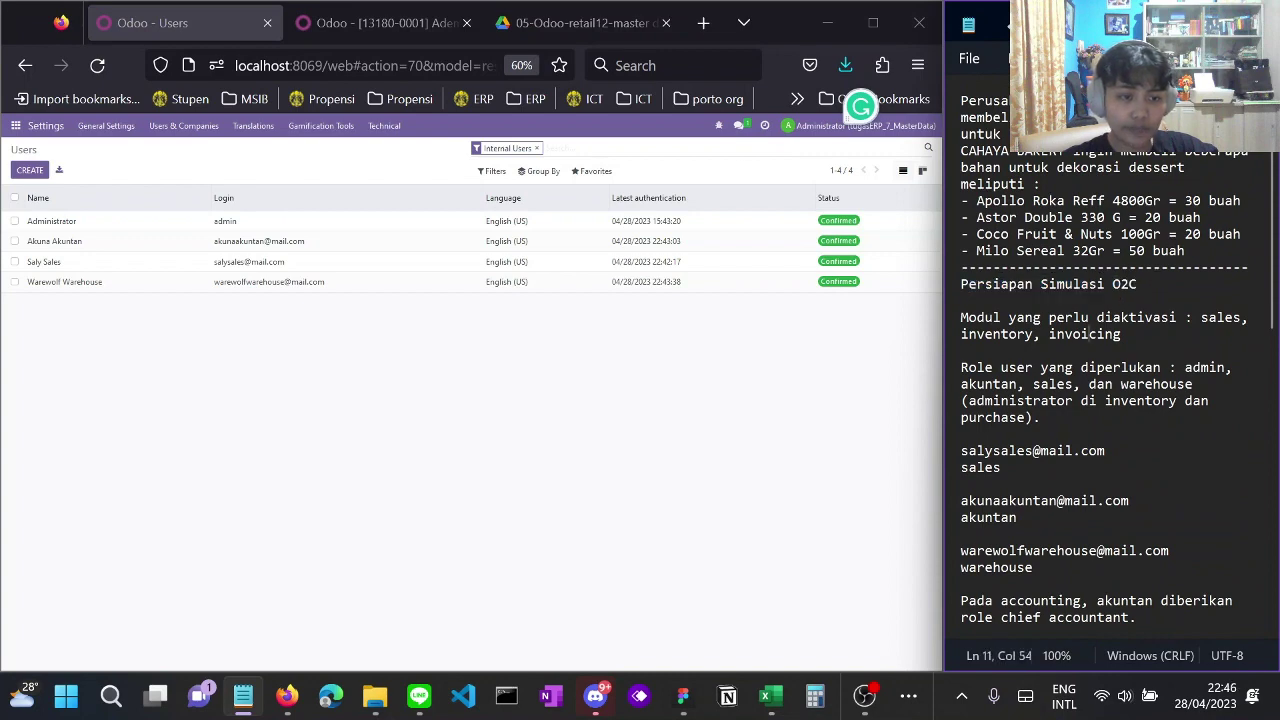
{"action": "scroll", "coordinate": [1117, 357], "scroll_direction": "down", "scroll_amount": 2}
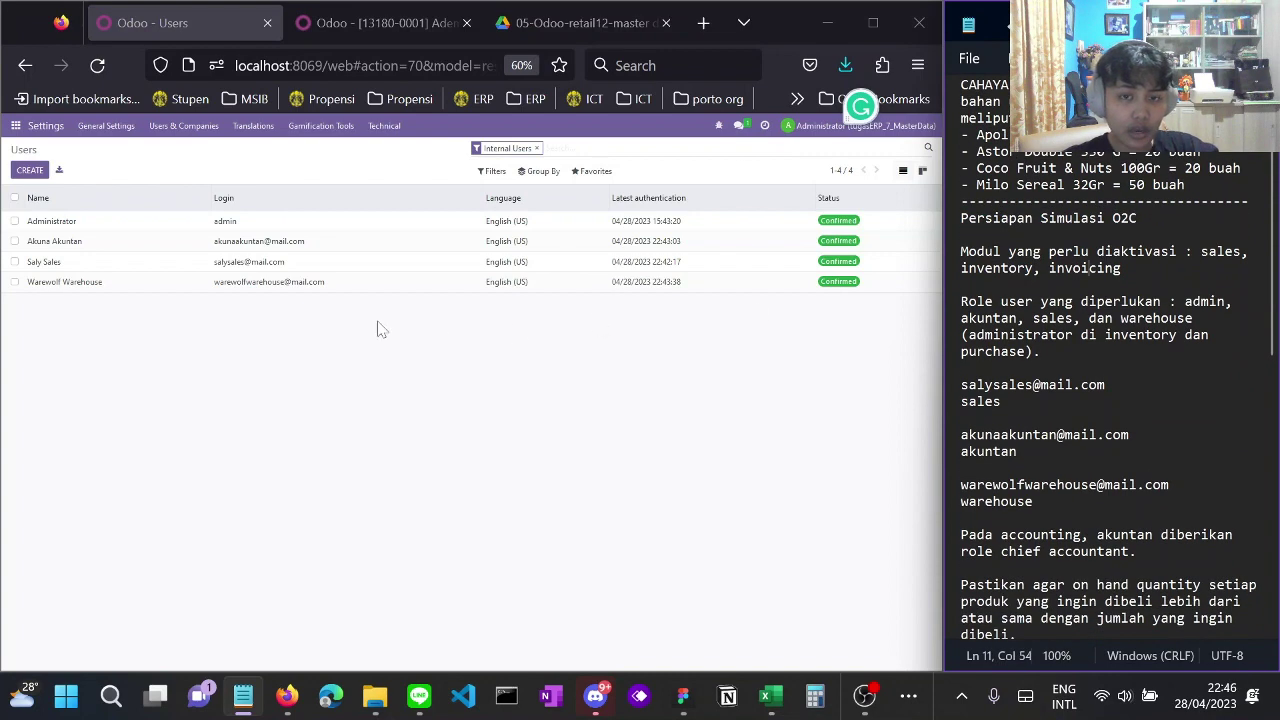
{"action": "left_click", "coordinate": [15, 126]}
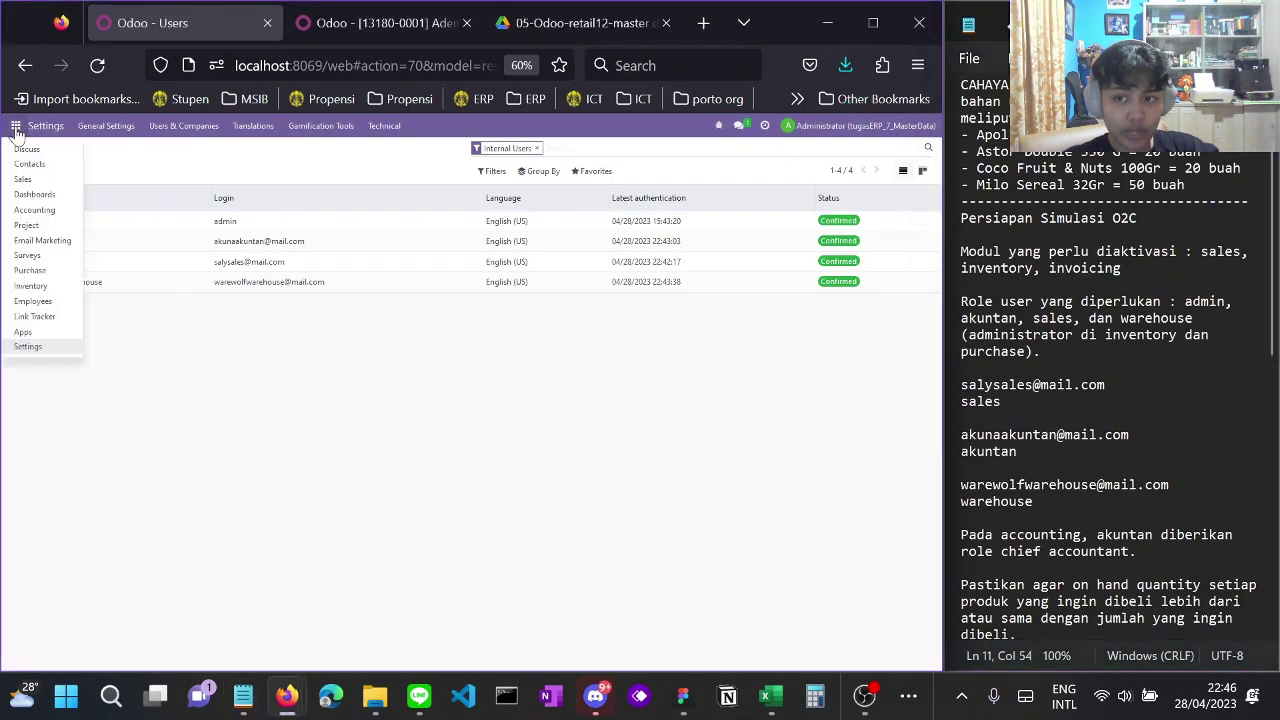
{"action": "left_click", "coordinate": [52, 345]}
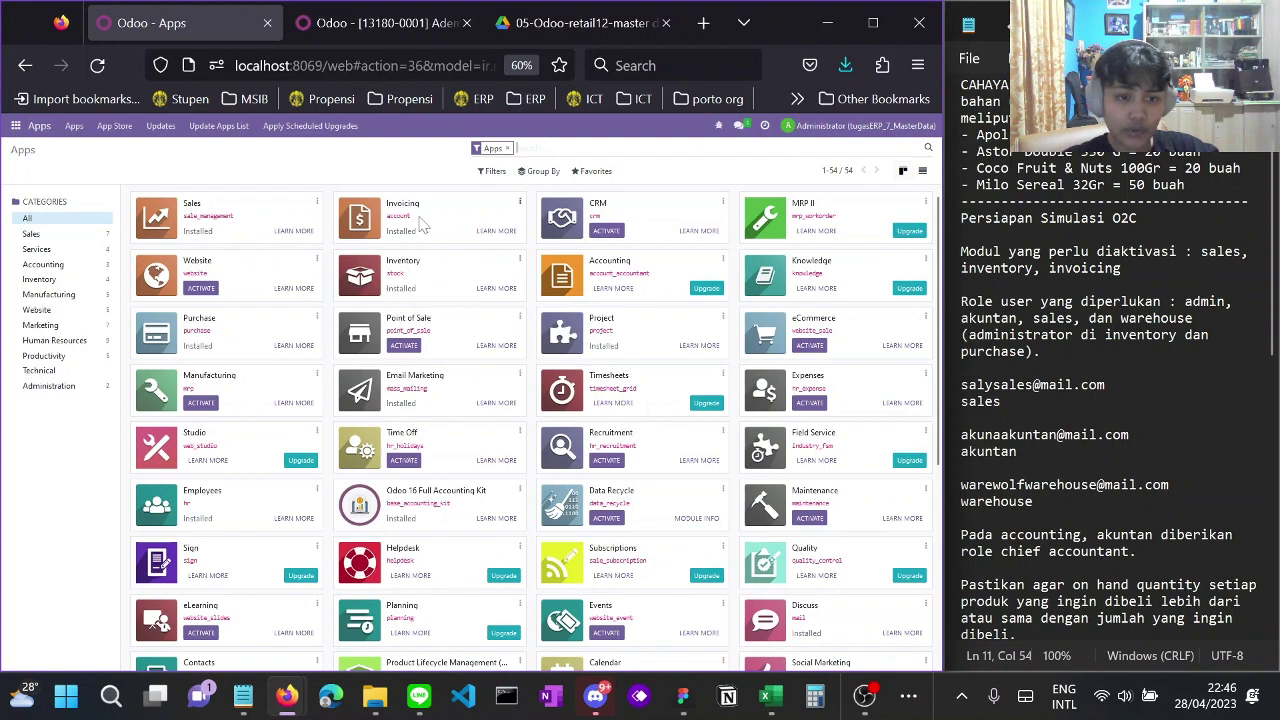
Open the Users list from Settings and compare it with the user roles required in the notes
{"action": "scroll", "coordinate": [1100, 400], "scroll_direction": "down", "scroll_amount": 2}
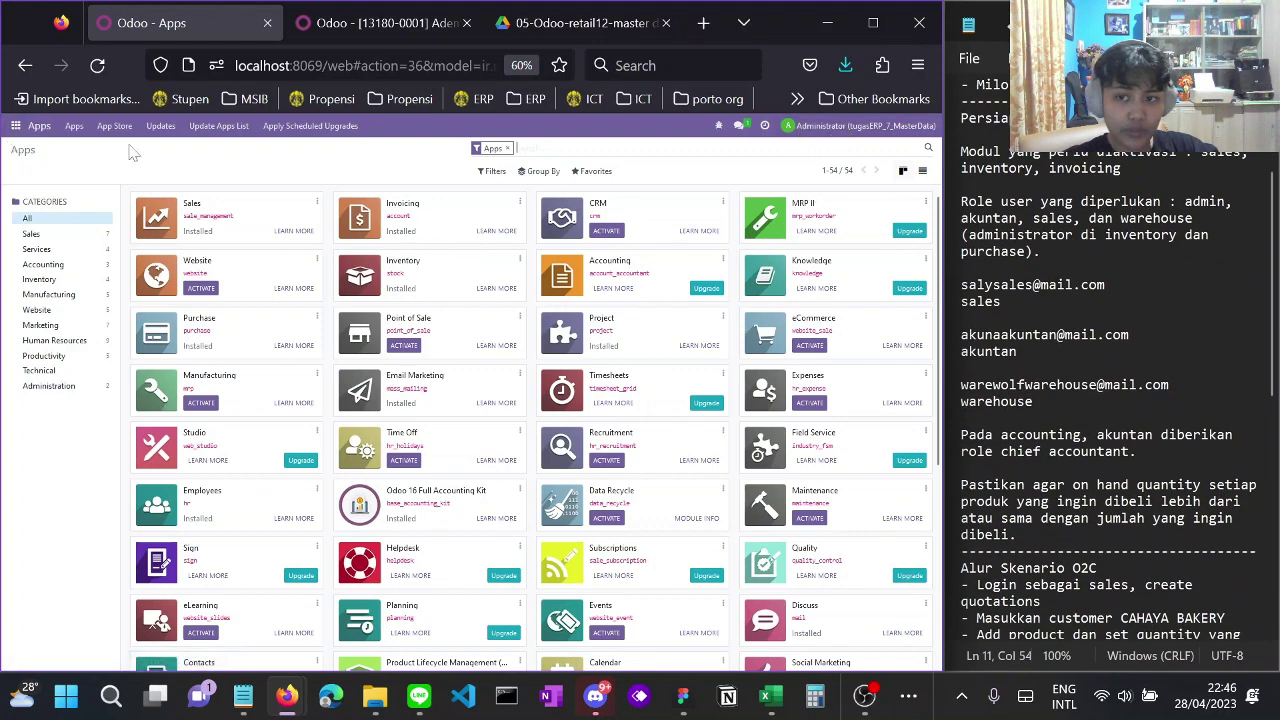
{"action": "left_click", "coordinate": [14, 128]}
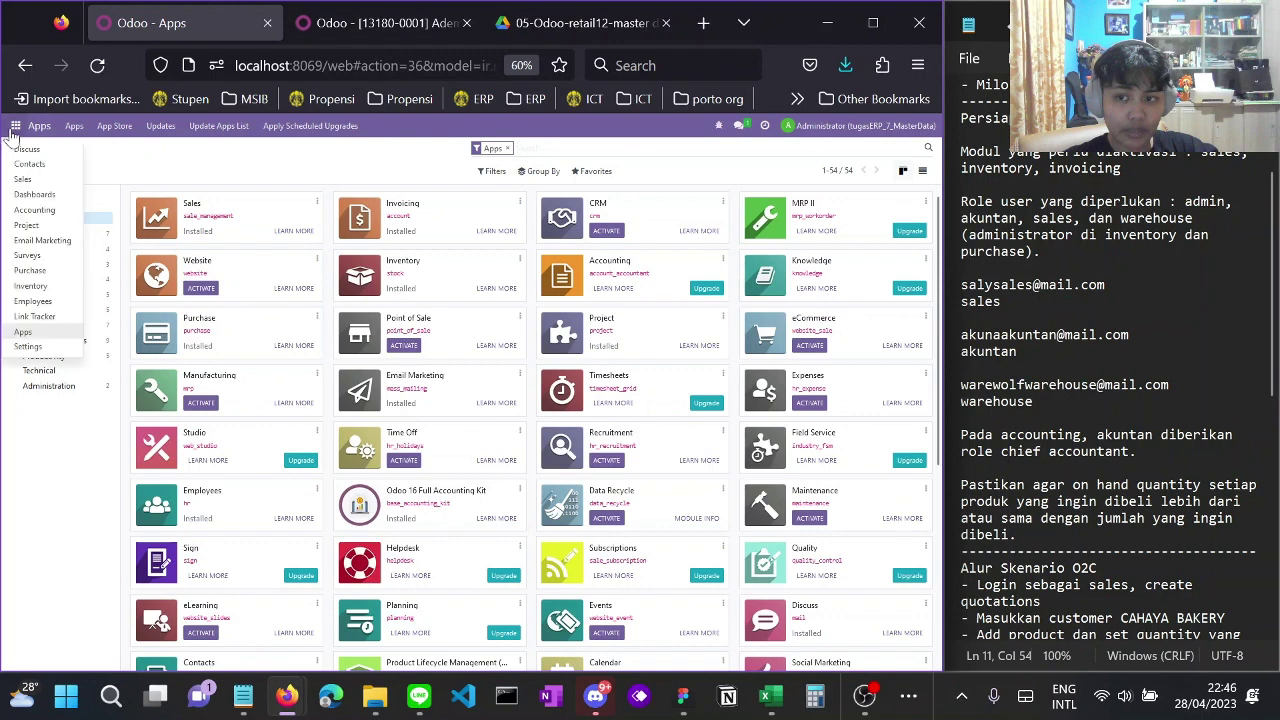
{"action": "left_click", "coordinate": [44, 333]}
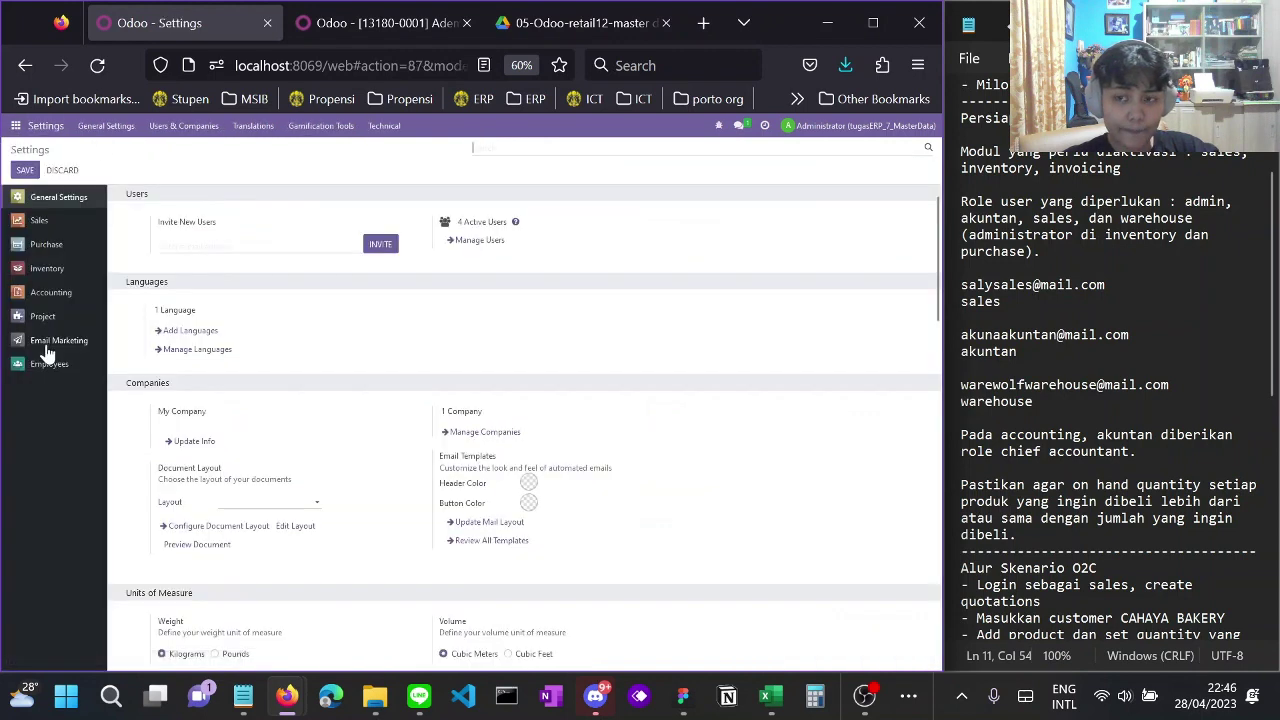
{"action": "left_click", "coordinate": [183, 133]}
{"action": "left_click", "coordinate": [164, 149]}
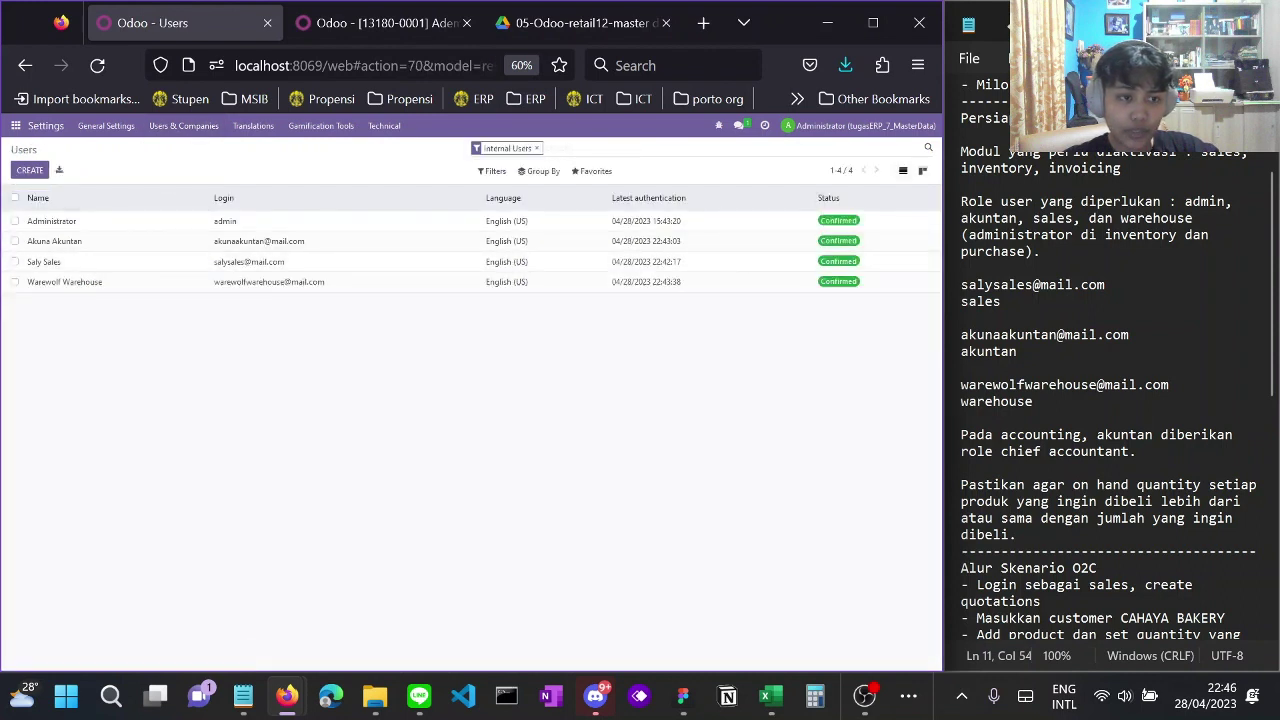
{"action": "left_click_drag", "start_coordinate": [1186, 201], "coordinate": [1233, 201]}
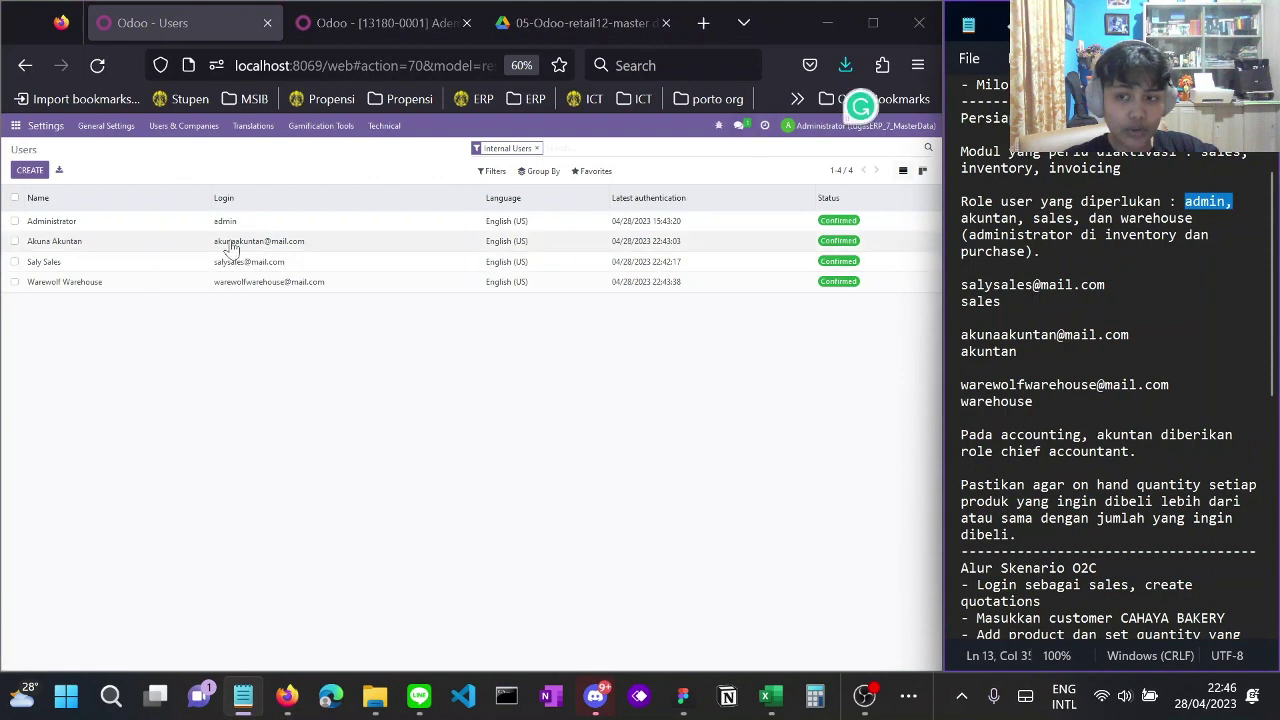
Open the accountant user's record and check its Invoicing access right
{"action": "left_click", "coordinate": [118, 248]}
{"action": "left_click", "coordinate": [118, 248]}
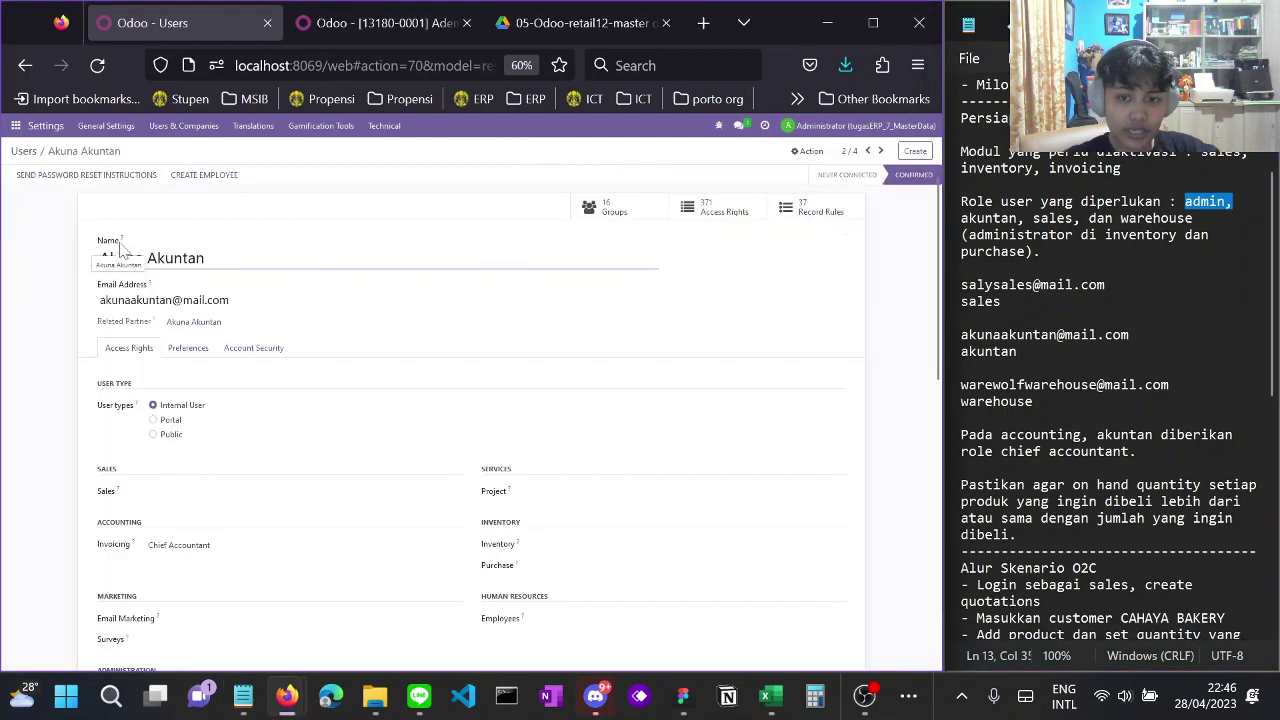
{"action": "scroll", "coordinate": [451, 371], "scroll_direction": "down", "scroll_amount": 3}
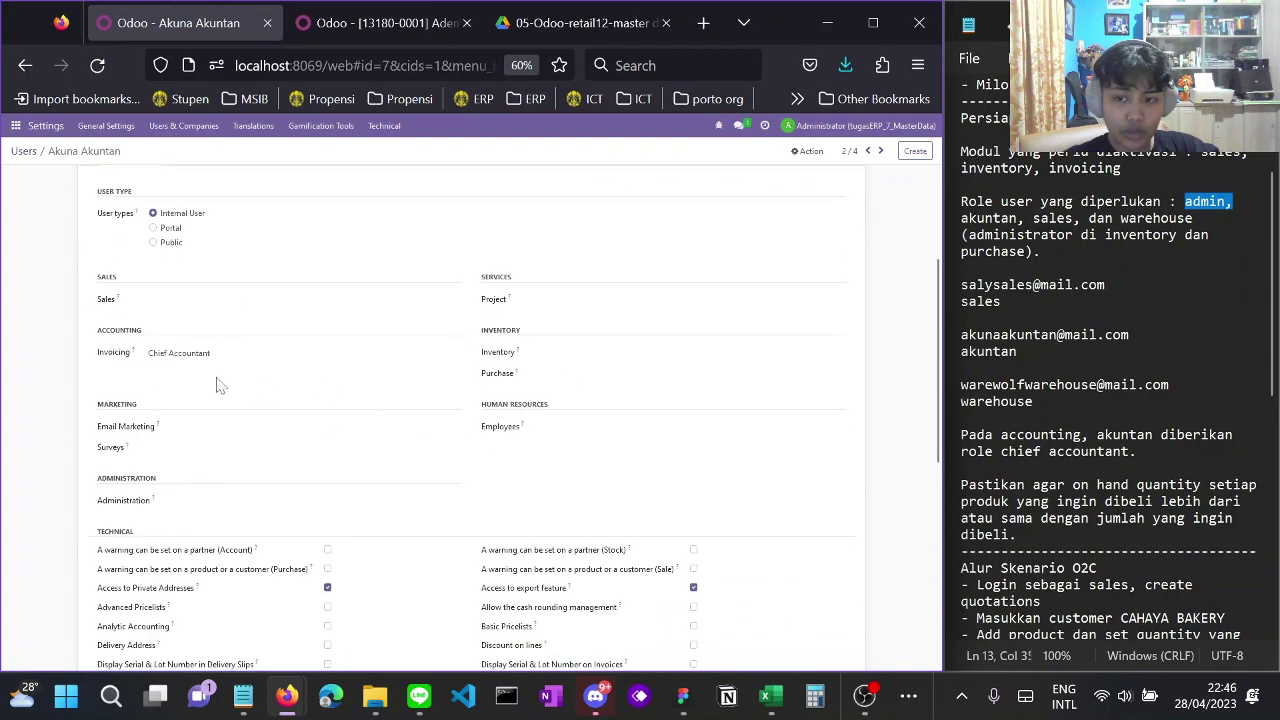
{"action": "scroll", "coordinate": [212, 388], "scroll_direction": "up", "scroll_amount": 1}
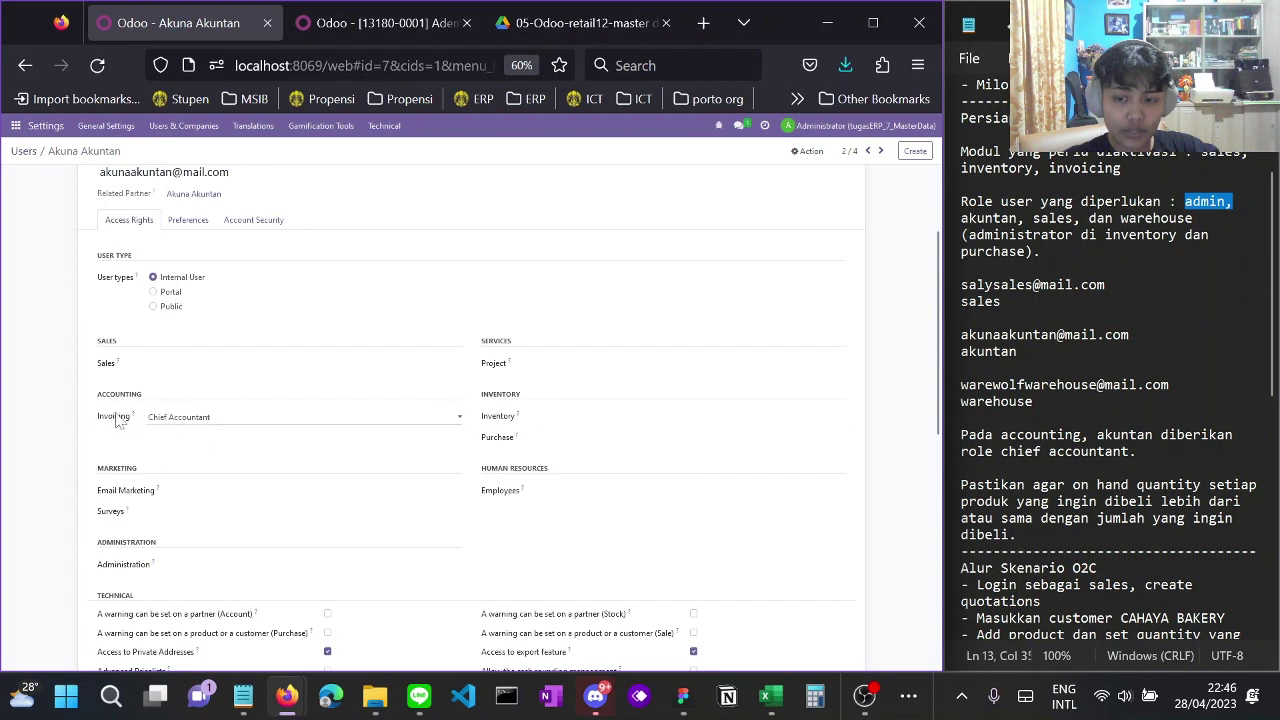
Return to the Users list, open the sales user's record and check its Sales access right
{"action": "left_click", "coordinate": [25, 66]}
{"action": "left_click", "coordinate": [45, 262]}
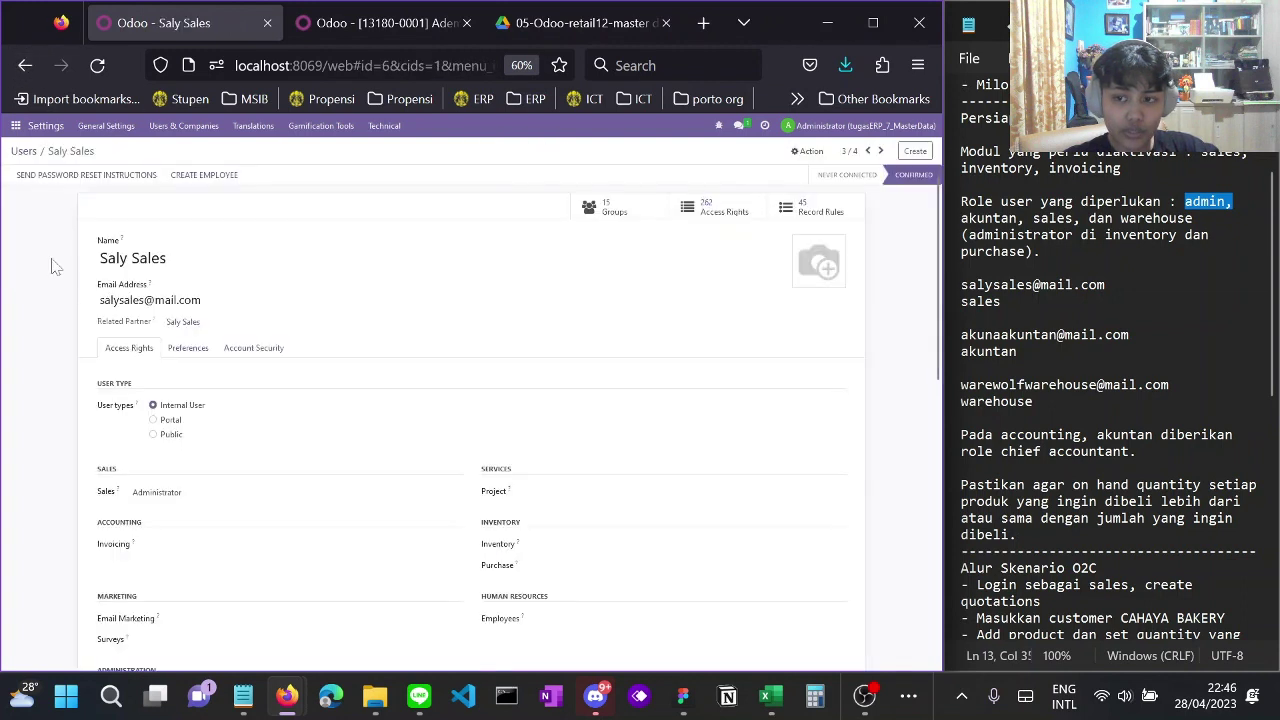
{"action": "scroll", "coordinate": [320, 420], "scroll_direction": "down", "scroll_amount": 3}
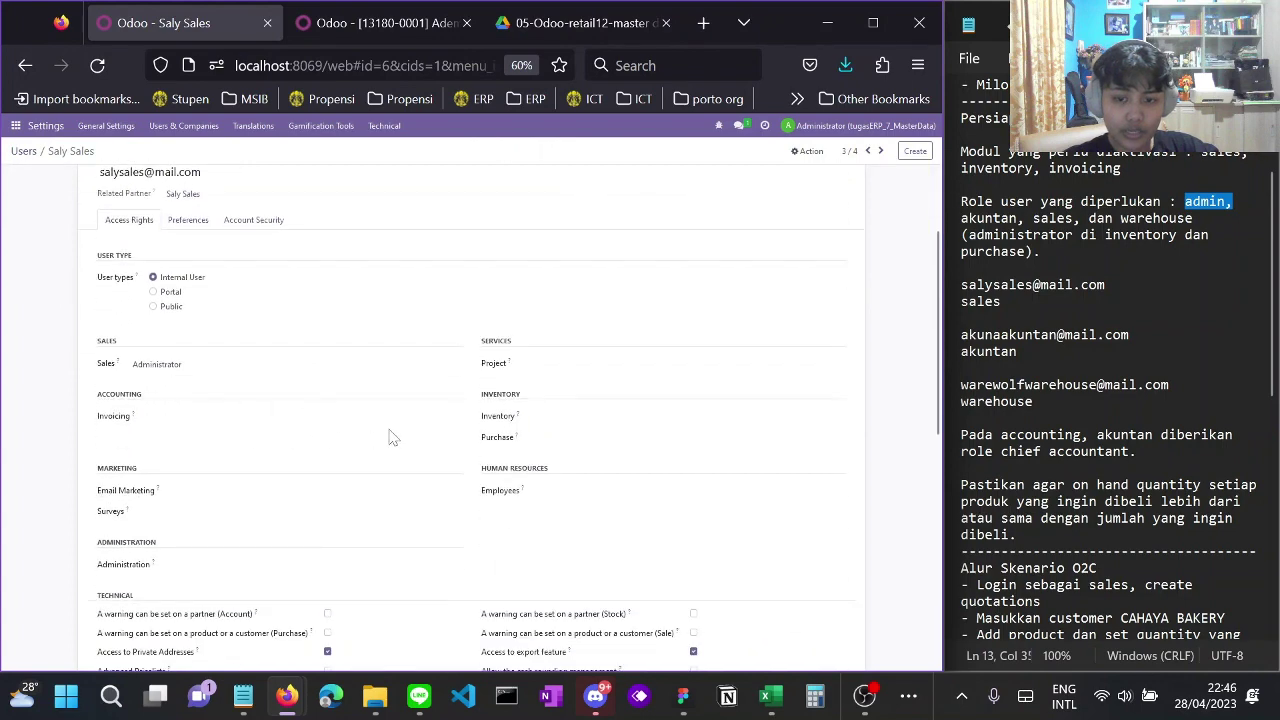
{"action": "scroll", "coordinate": [175, 385], "scroll_direction": "up", "scroll_amount": 2}
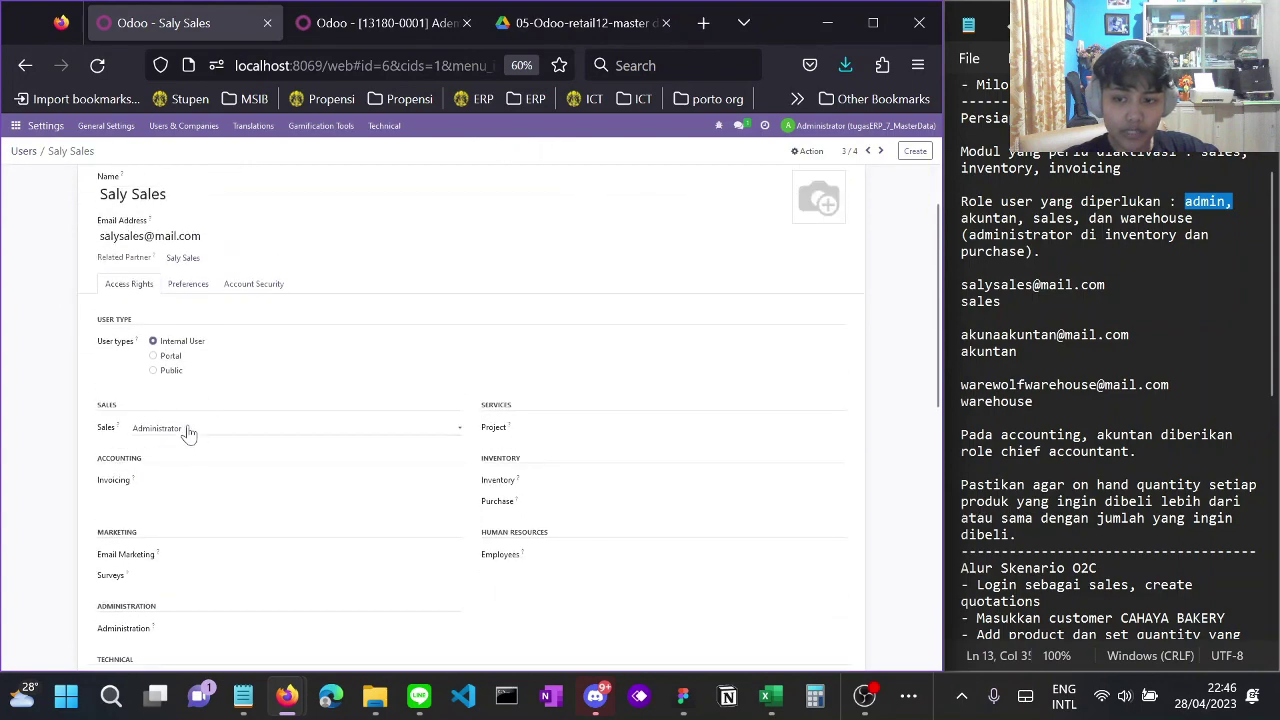
Check the warehouse user's Inventory and Purchase access rights, and return to the Users list
{"action": "left_click", "coordinate": [25, 65]}
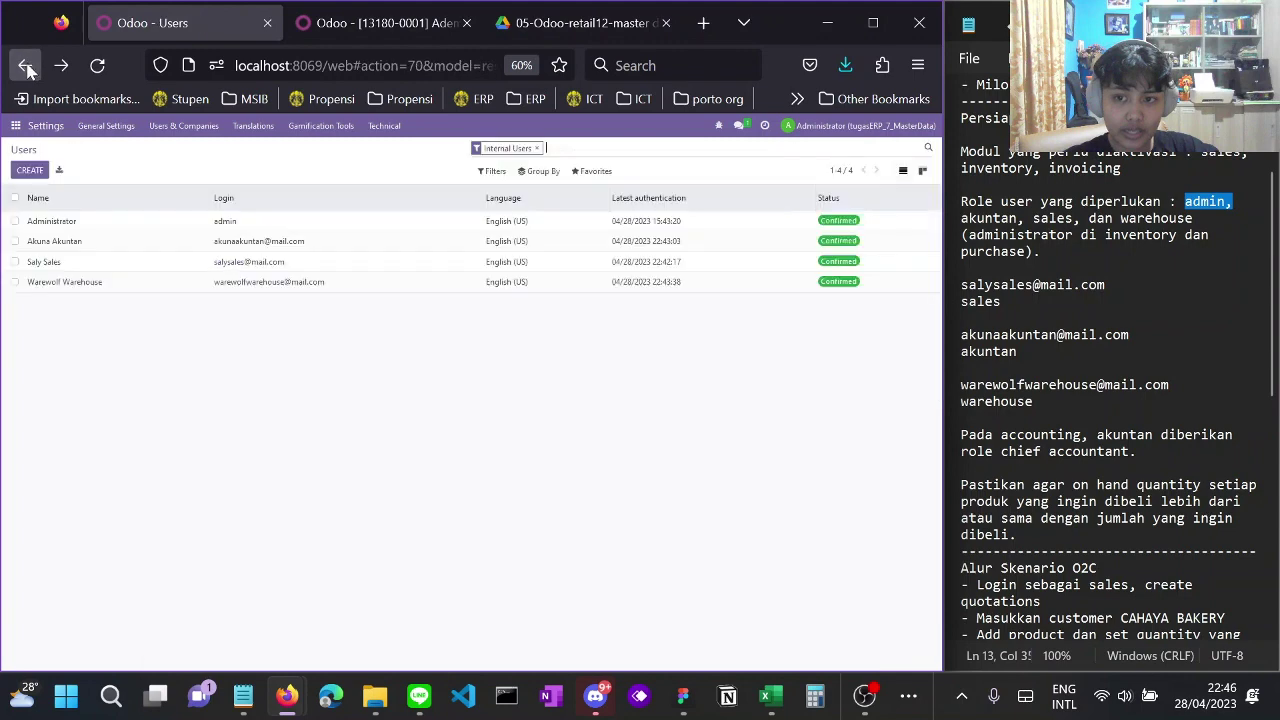
{"action": "left_click", "coordinate": [104, 289]}
{"action": "scroll", "coordinate": [620, 470], "scroll_direction": "down", "scroll_amount": 3}
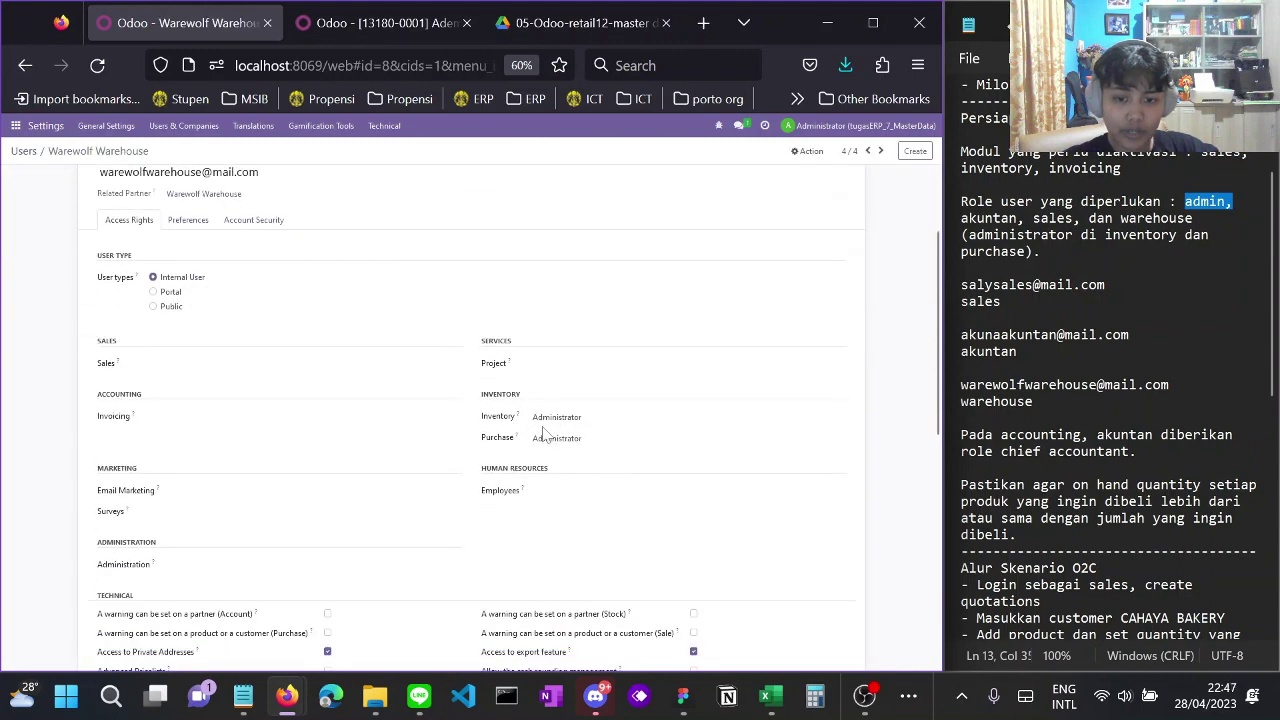
{"action": "left_click", "coordinate": [25, 65]}
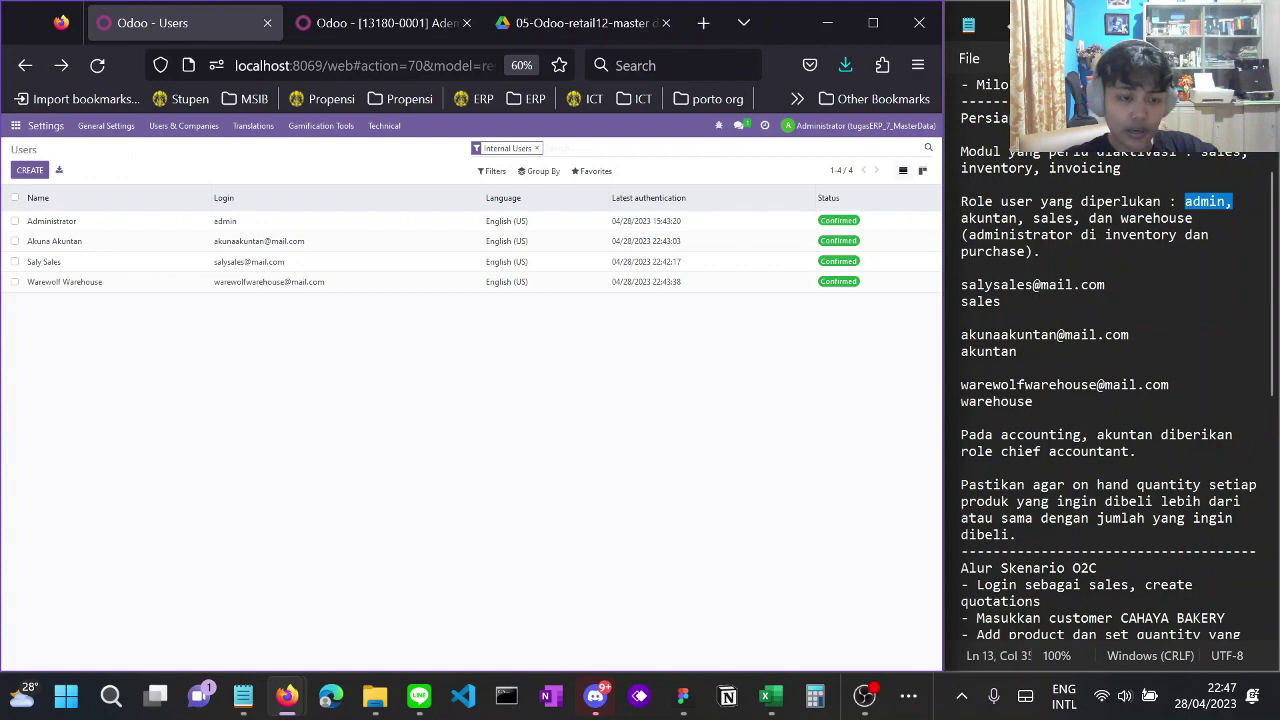
Read the on-hand quantity requirement in the notes and compare it with the scenario's product order quantities
{"action": "scroll", "coordinate": [1110, 400], "scroll_direction": "up", "scroll_amount": 2}
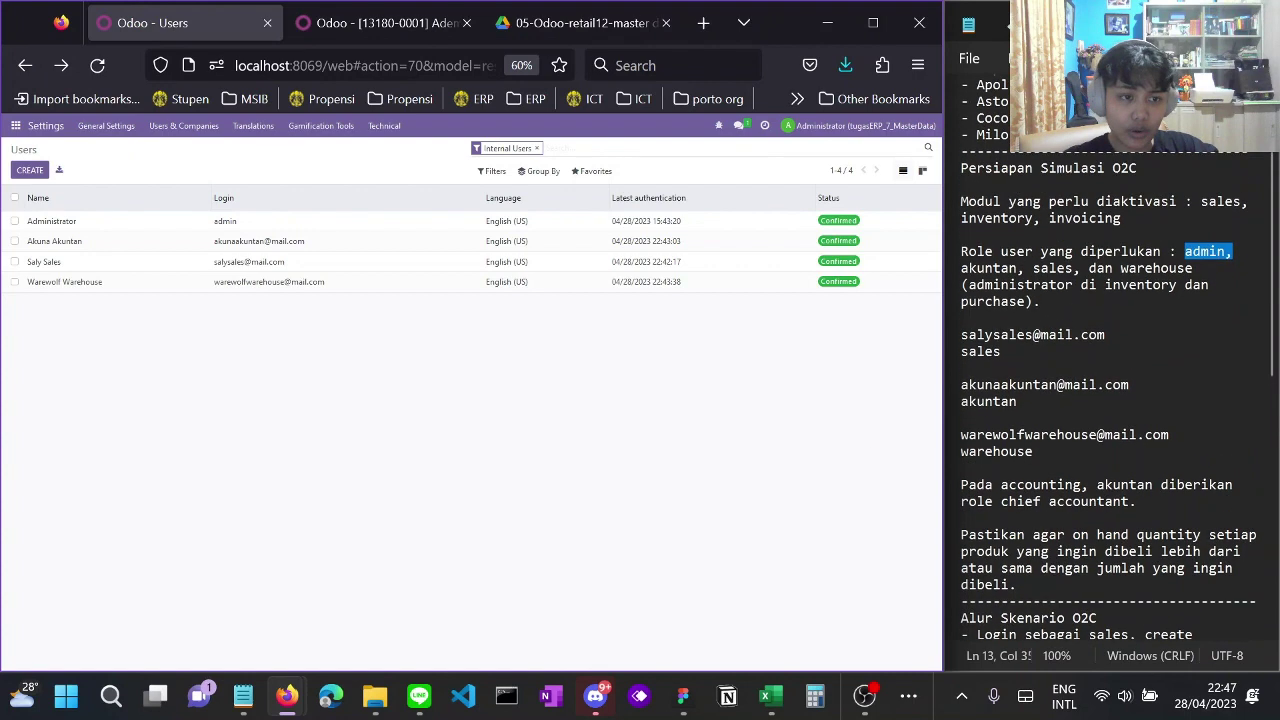
{"action": "scroll", "coordinate": [1110, 400], "scroll_direction": "up", "scroll_amount": 2}
{"action": "scroll", "coordinate": [1110, 400], "scroll_direction": "down", "scroll_amount": 6}
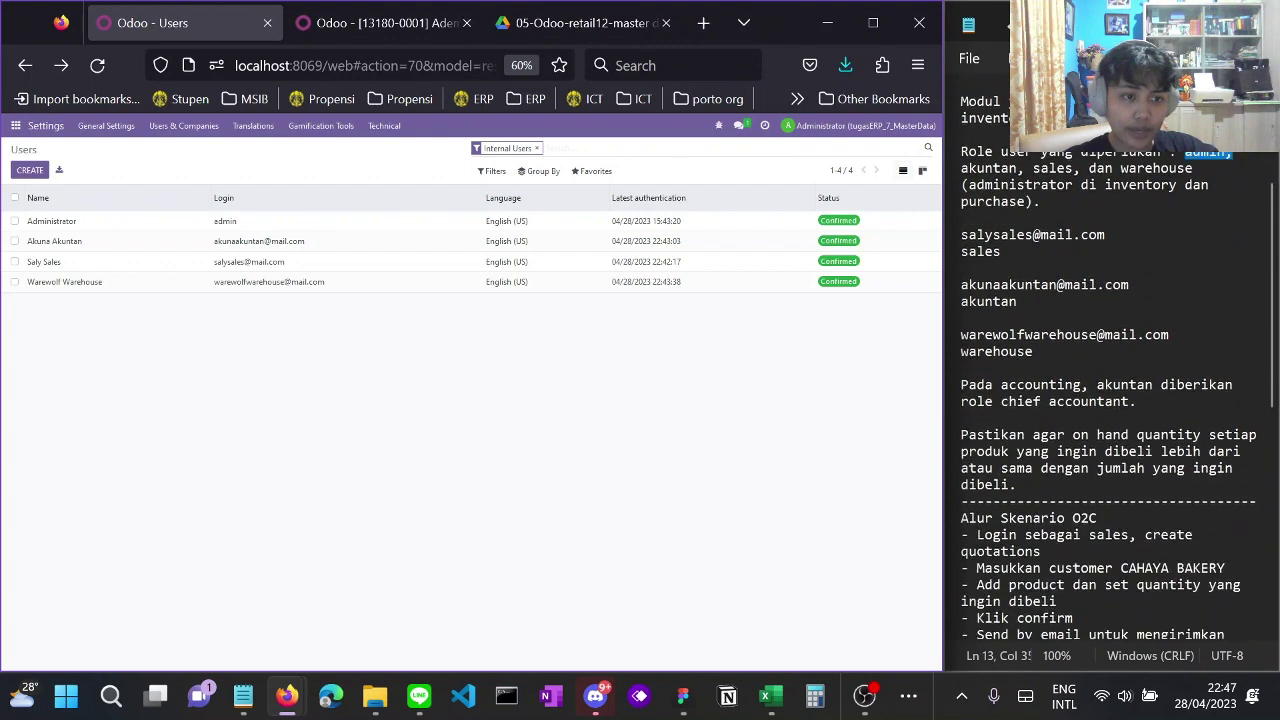
{"action": "scroll", "coordinate": [1110, 400], "scroll_direction": "up", "scroll_amount": 2}
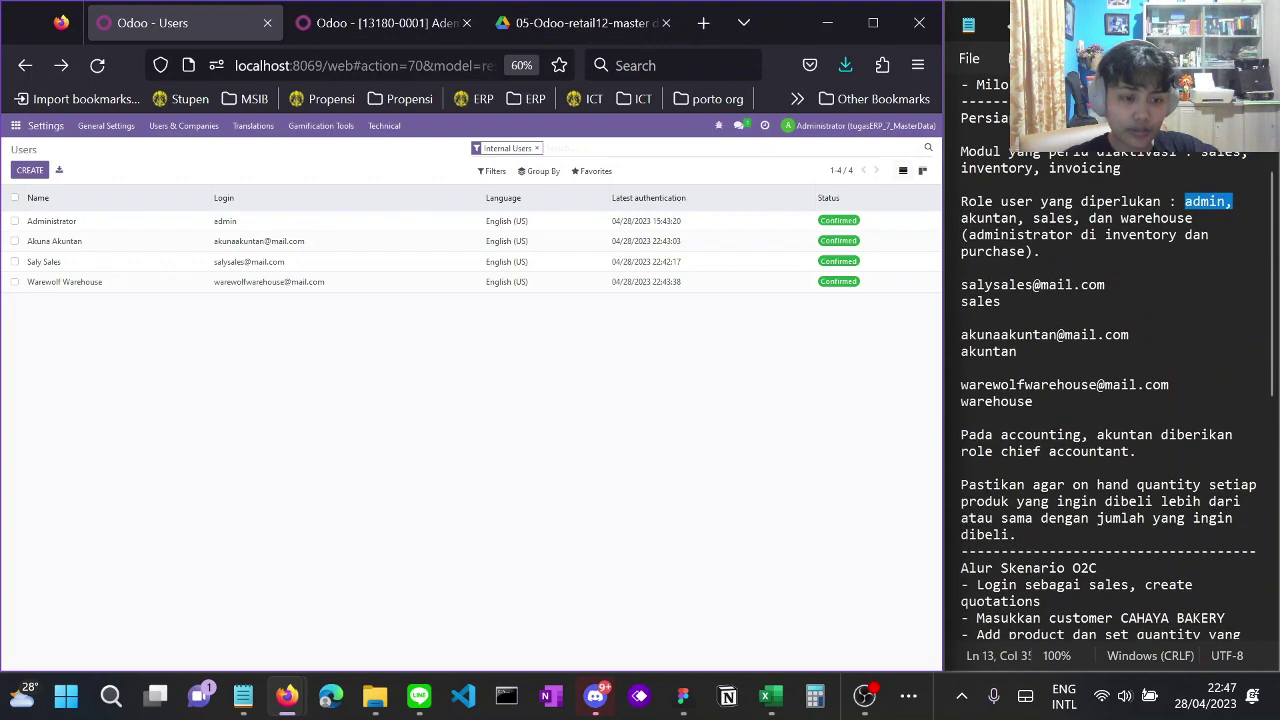
{"action": "left_click_drag", "start_coordinate": [1033, 485], "coordinate": [1208, 485]}
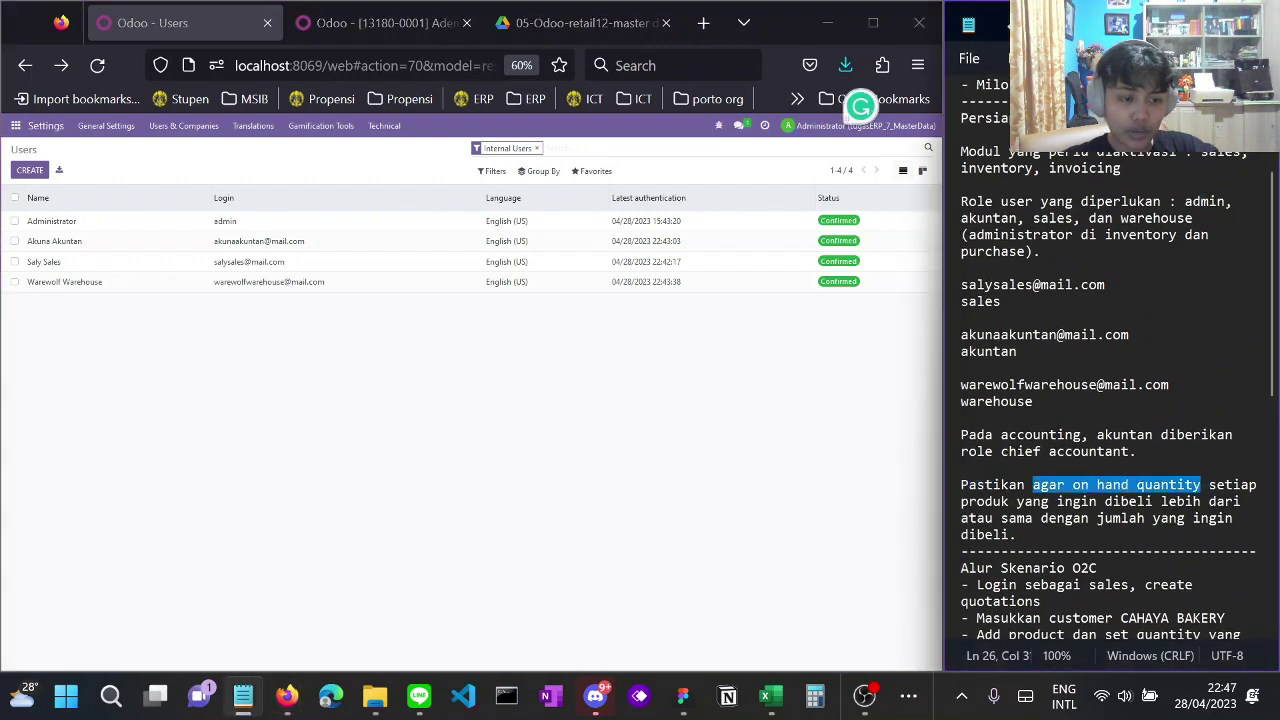
{"action": "left_click", "coordinate": [1030, 501]}
{"action": "left_click_drag", "start_coordinate": [1041, 485], "coordinate": [1201, 485]}
{"action": "left_click", "coordinate": [1121, 502]}
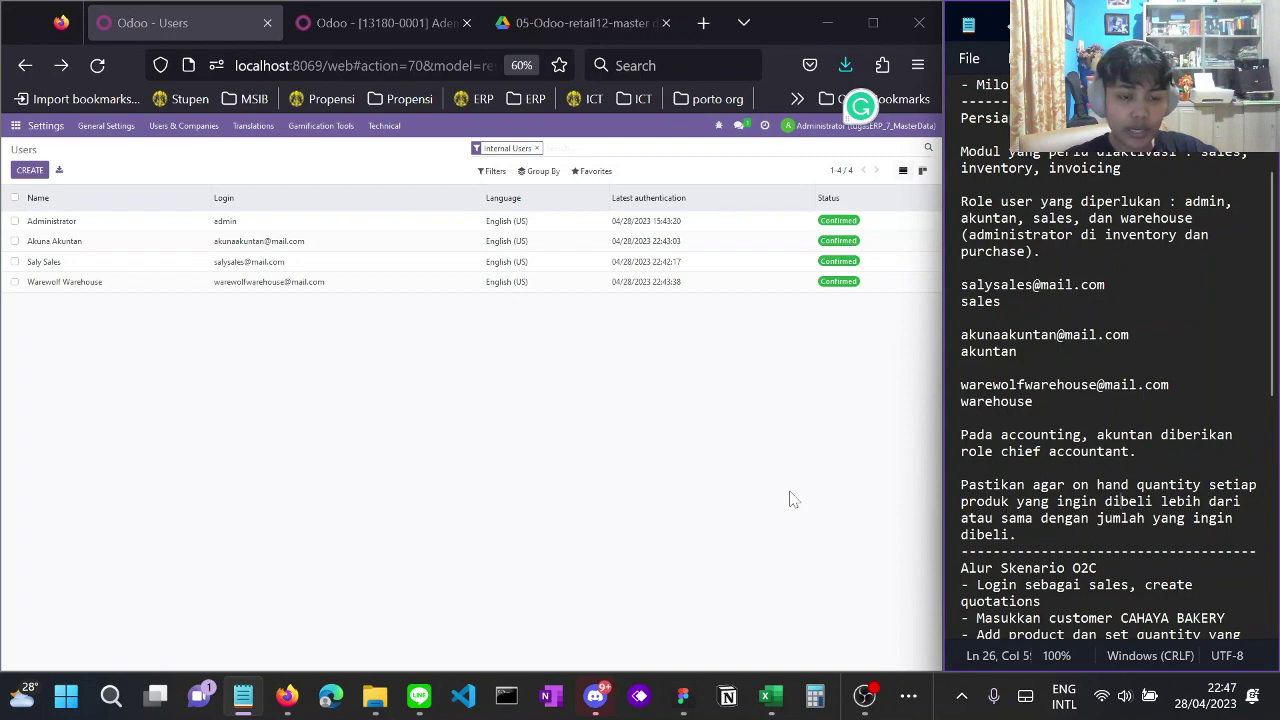
{"action": "scroll", "coordinate": [1100, 450], "scroll_direction": "up", "scroll_amount": 4}
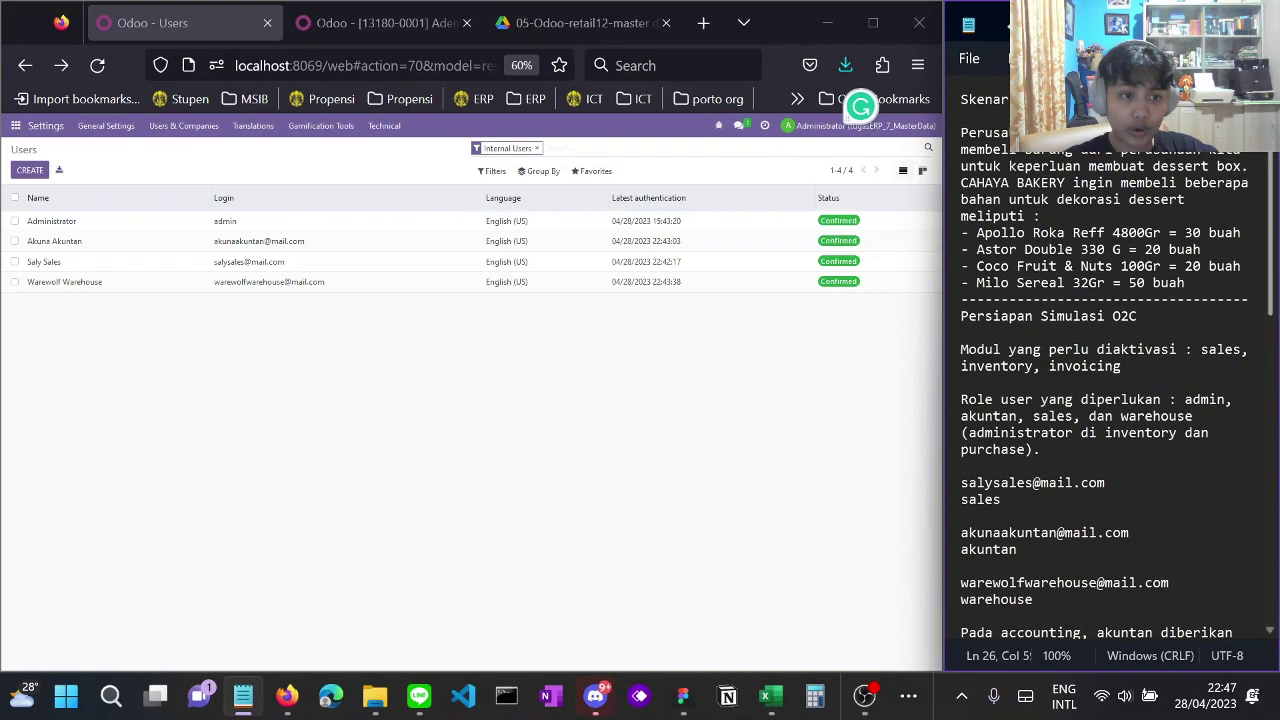
{"action": "scroll", "coordinate": [1100, 450], "scroll_direction": "down", "scroll_amount": 4}
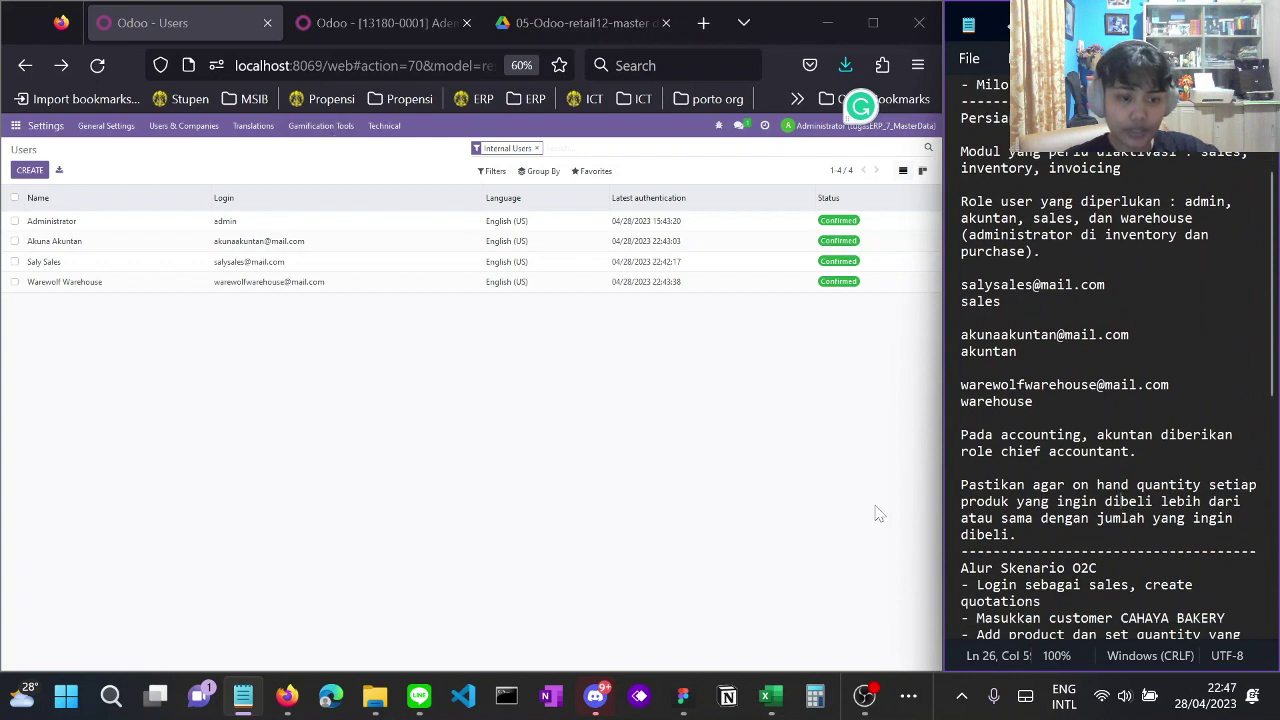
{"action": "left_click", "coordinate": [667, 467]}
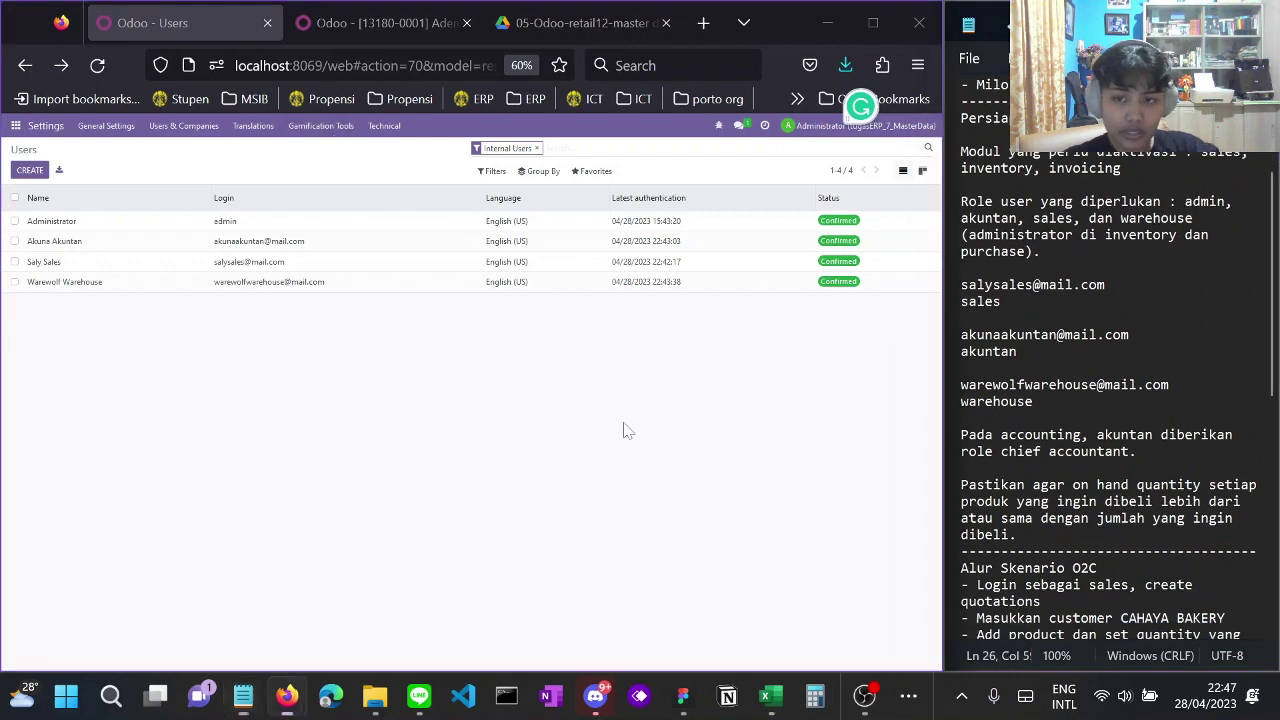
Switch to Inventory and open its product list
{"action": "left_click", "coordinate": [15, 126]}
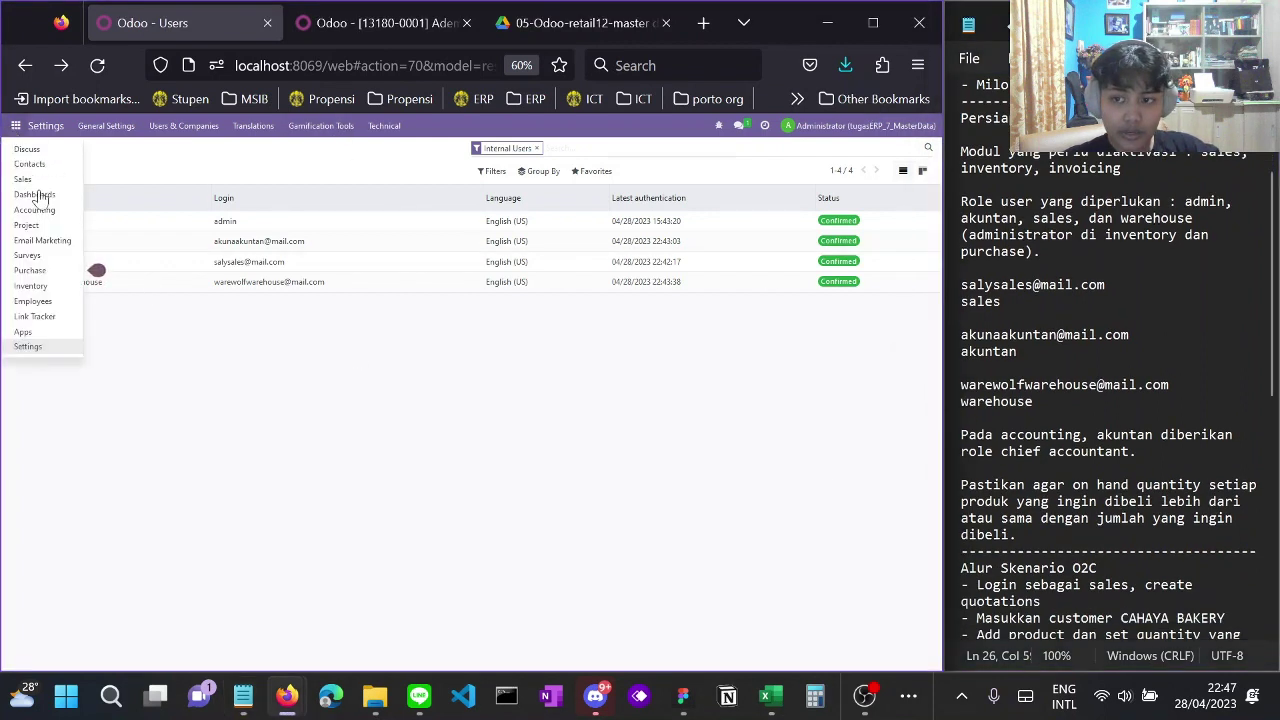
{"action": "left_click", "coordinate": [45, 286]}
{"action": "left_click", "coordinate": [200, 130]}
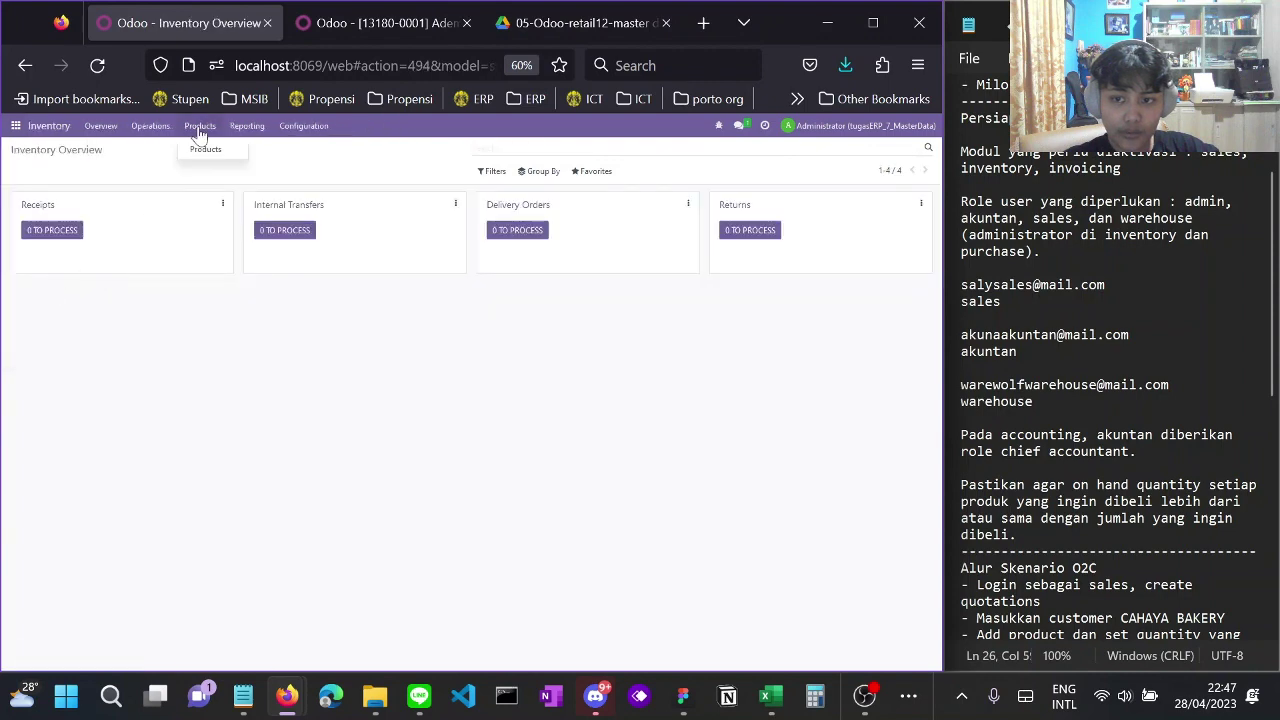
{"action": "left_click", "coordinate": [203, 151]}
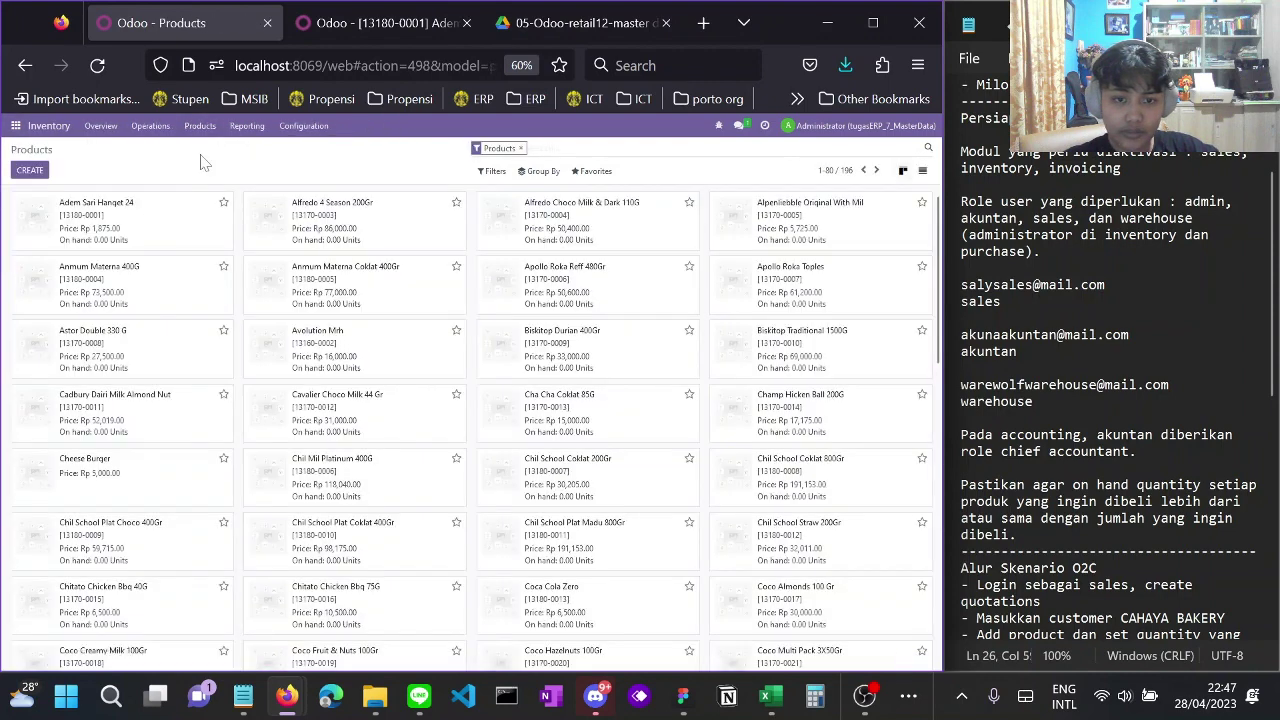
Search the products for "apollo" and correct the Apollo Roka Reff size in the notes to 480Gr
{"action": "scroll", "coordinate": [952, 250], "scroll_direction": "up", "scroll_amount": 4}
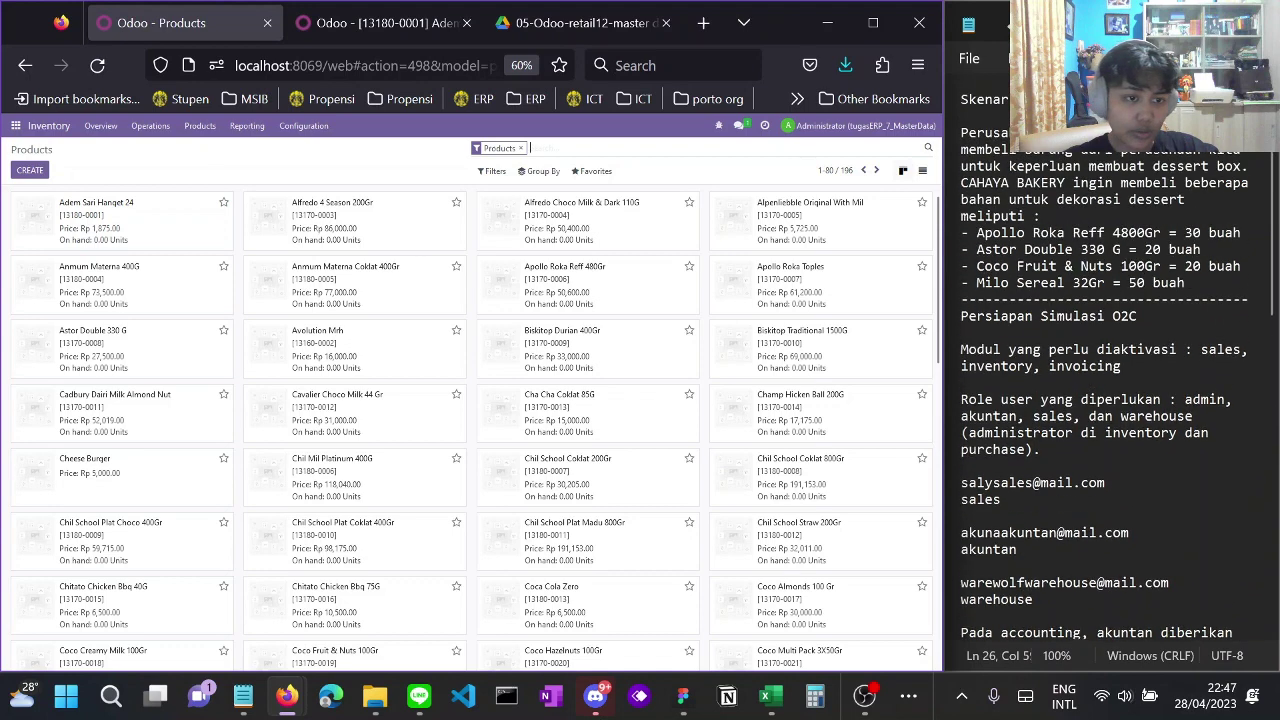
{"action": "left_click_drag", "start_coordinate": [977, 232], "coordinate": [1065, 233]}
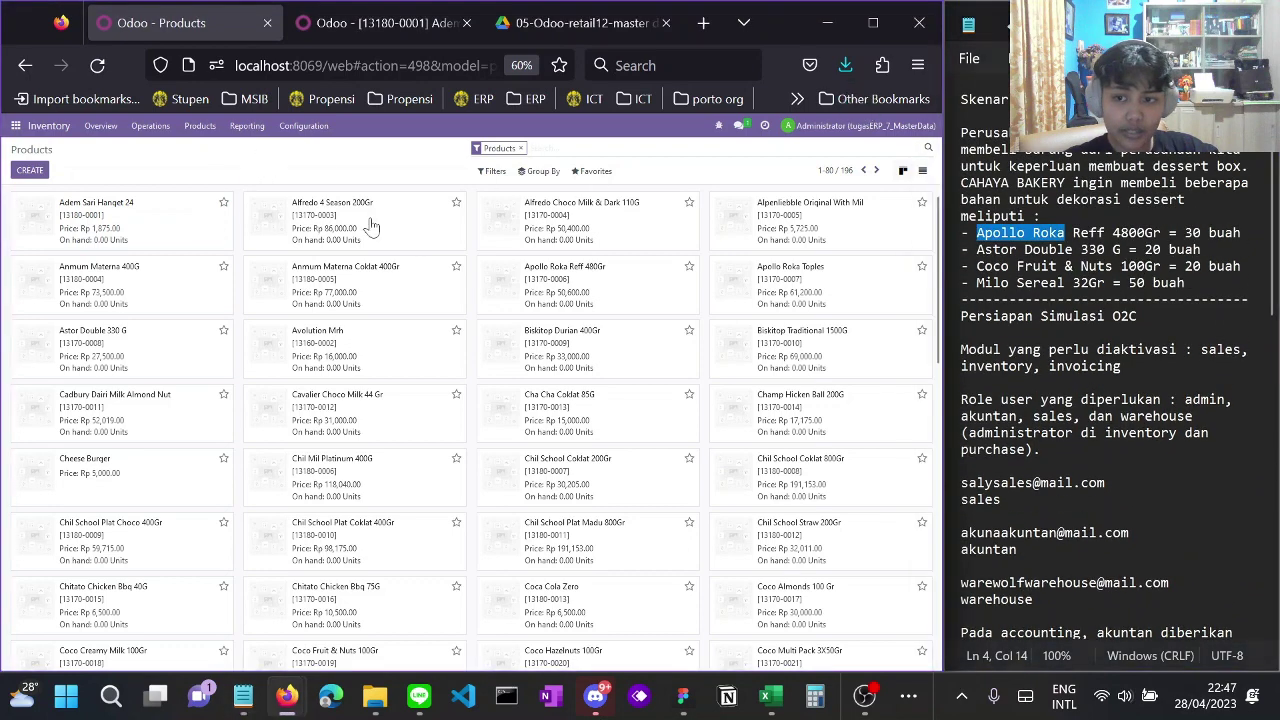
{"action": "type", "text": "ap"}
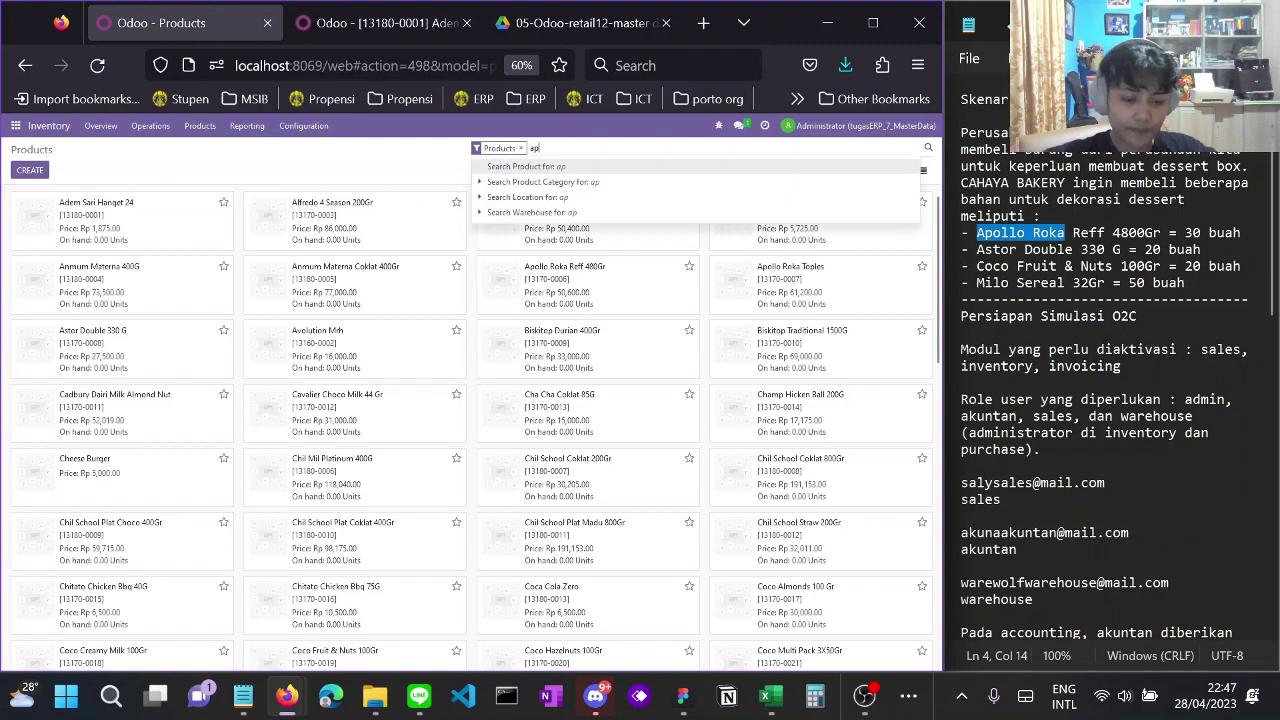
{"action": "type", "text": "ollo"}
{"action": "key", "text": "Return"}
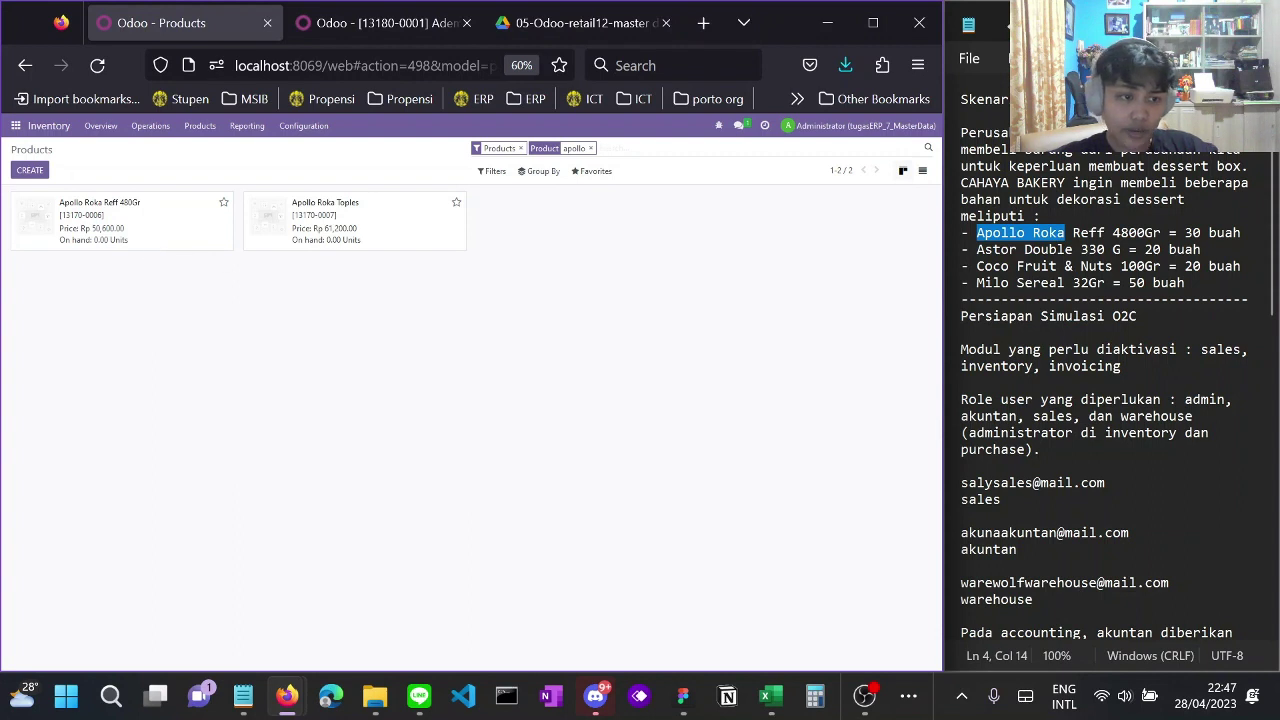
{"action": "left_click", "coordinate": [1137, 233]}
{"action": "key", "text": "BackSpace"}
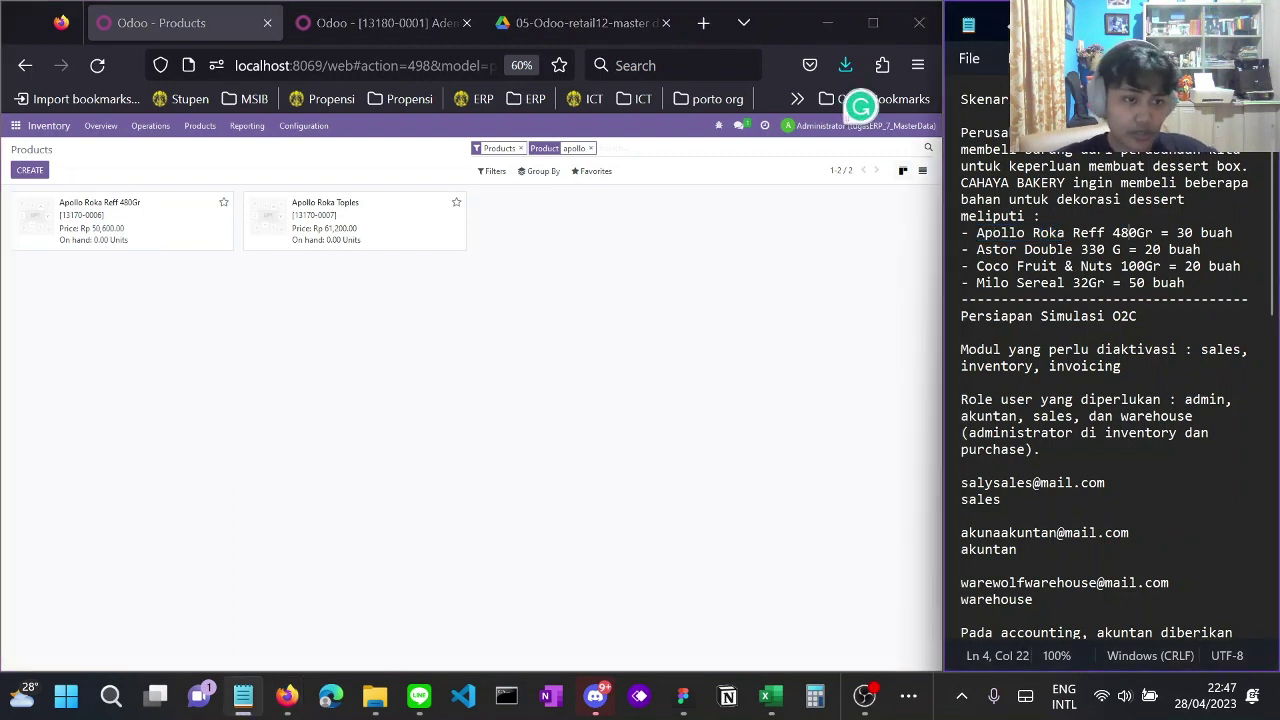
Open Apollo Roka Reff 480Gr and check the on-hand and counted quantities of its WH/Stock line
{"action": "left_click", "coordinate": [166, 220]}
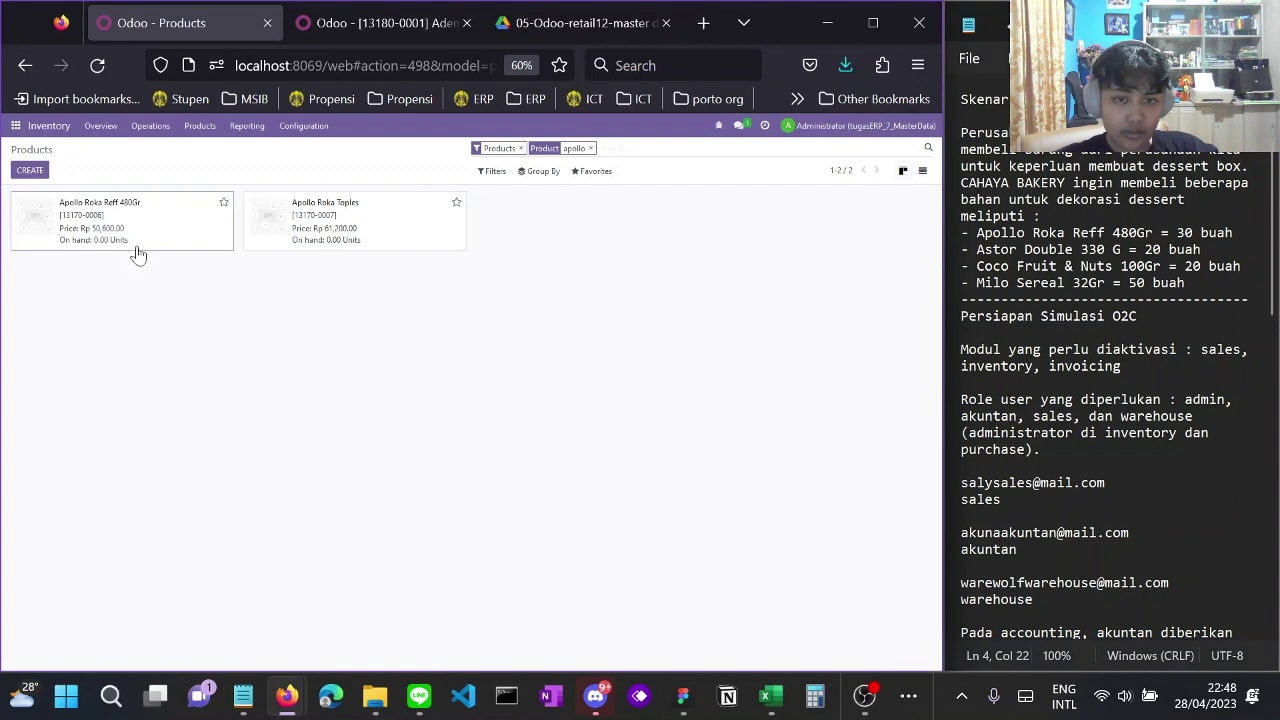
{"action": "left_click", "coordinate": [146, 246]}
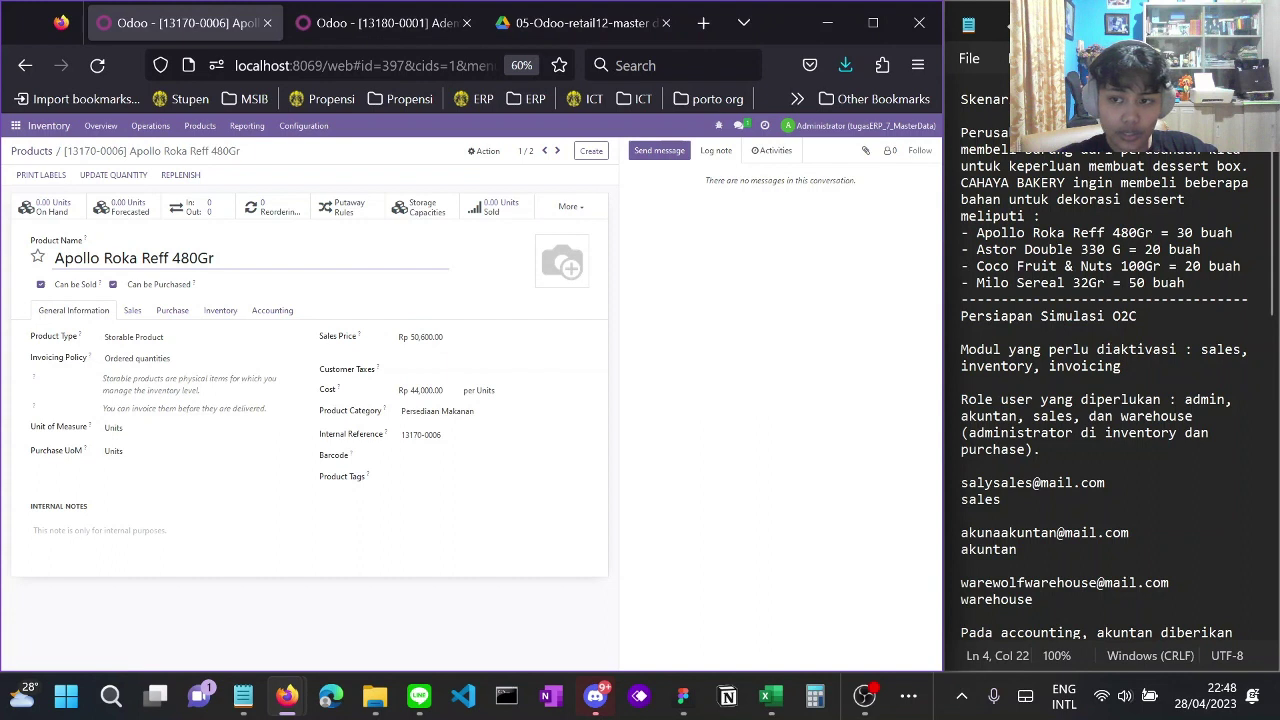
{"action": "left_click", "coordinate": [50, 208]}
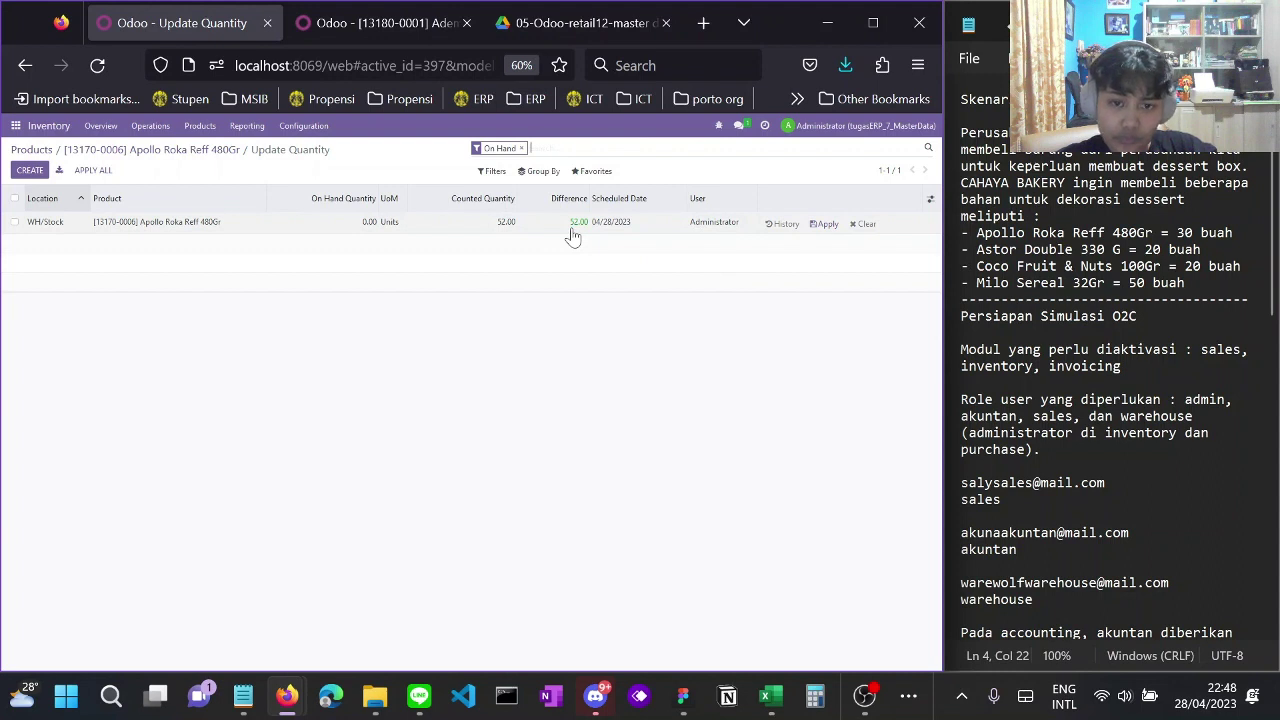
{"action": "left_click", "coordinate": [376, 227]}
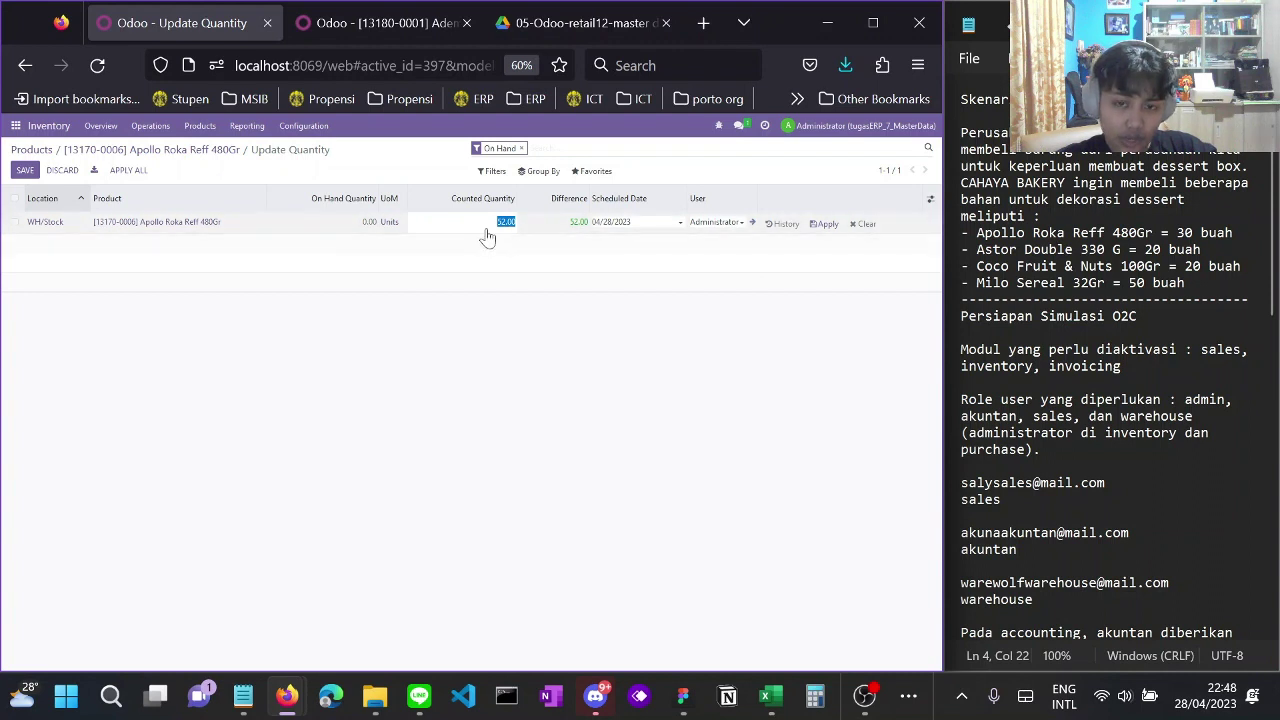
{"action": "left_click", "coordinate": [571, 334]}
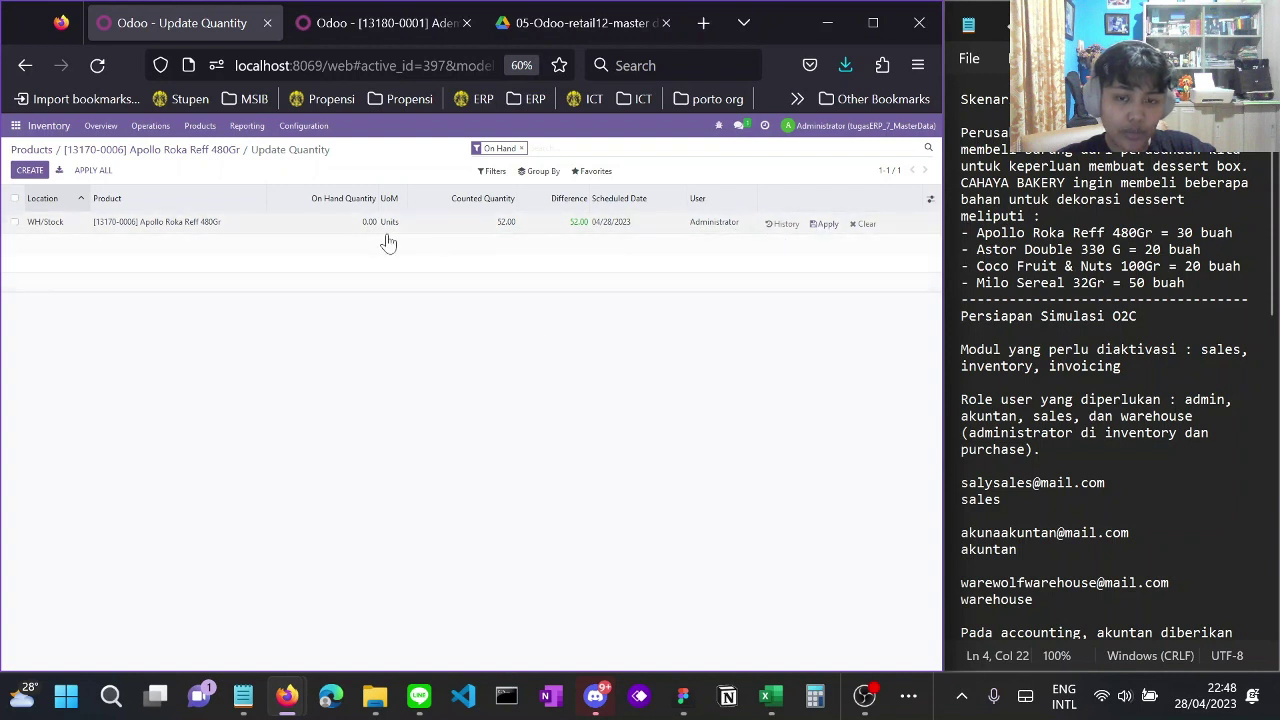
Try to apply the counted quantity of Apollo Roka Reff 480Gr to the stock on hand
{"action": "left_click", "coordinate": [828, 227]}
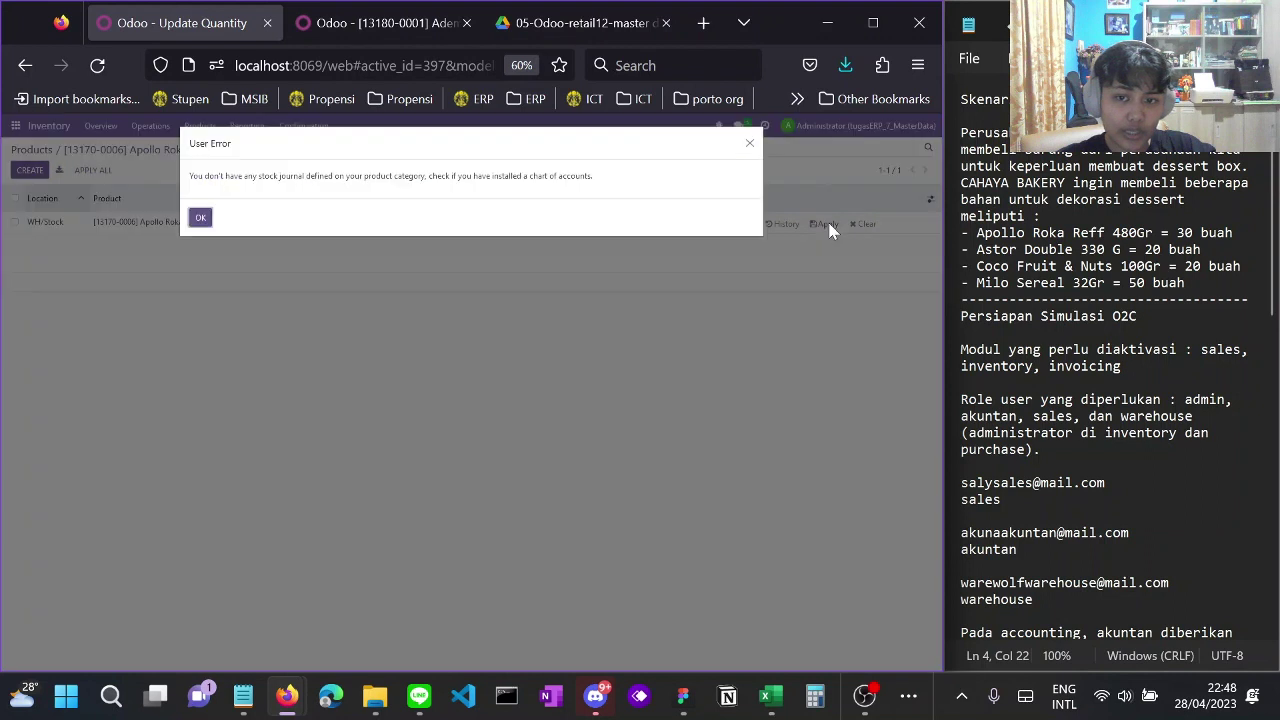
{"action": "left_click", "coordinate": [200, 219]}
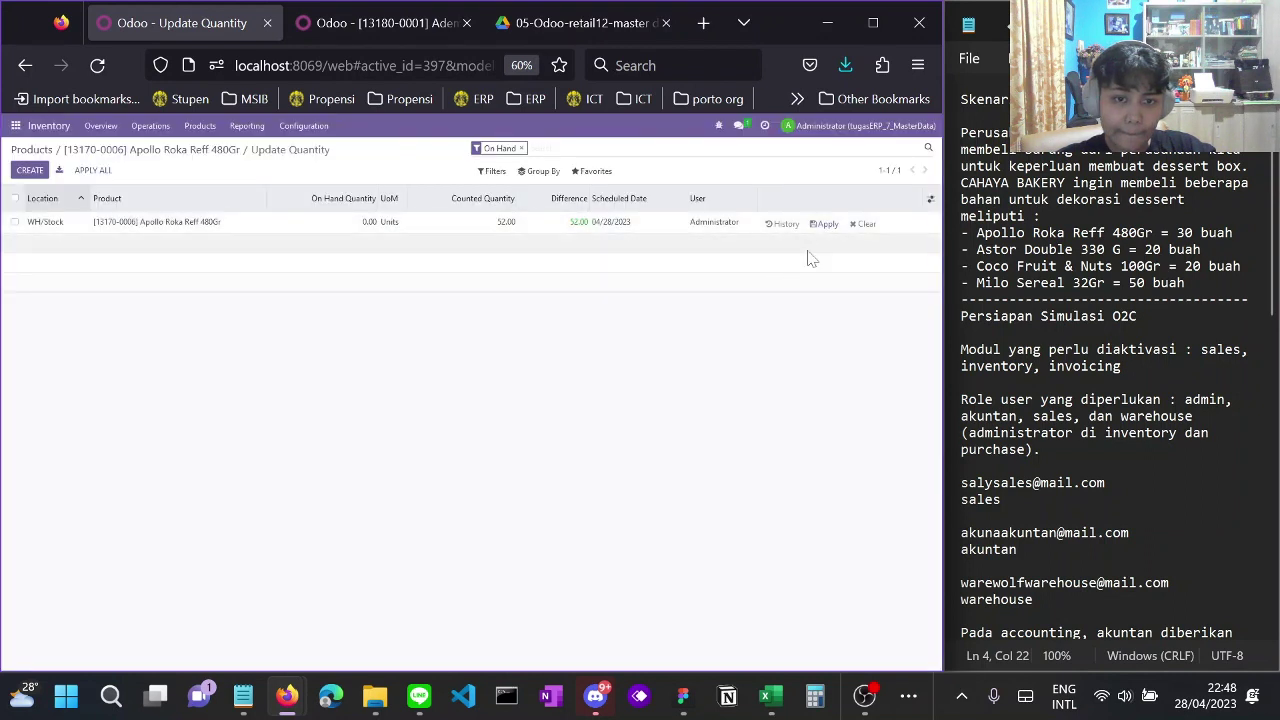
{"action": "left_click", "coordinate": [826, 224]}
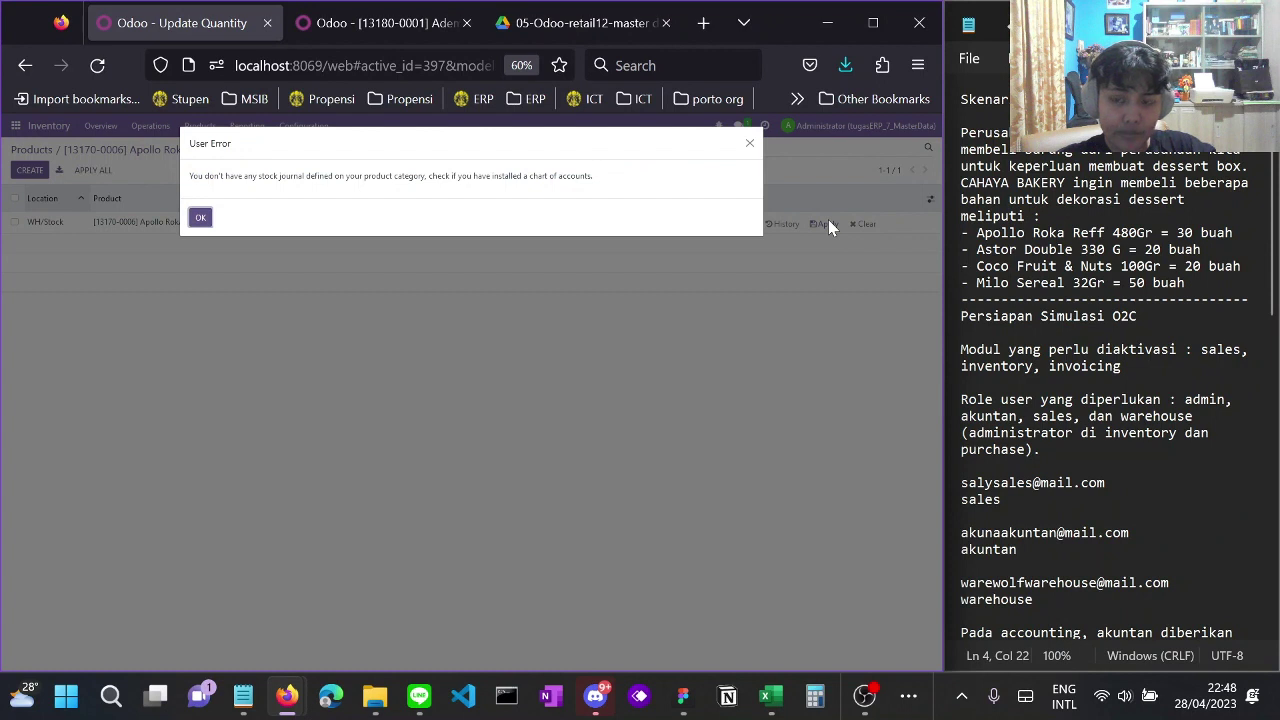
{"action": "left_click", "coordinate": [749, 146]}
Search the product categories for "apollo", clear the search and open the Persediaan Makanan category
{"action": "left_click", "coordinate": [298, 130]}
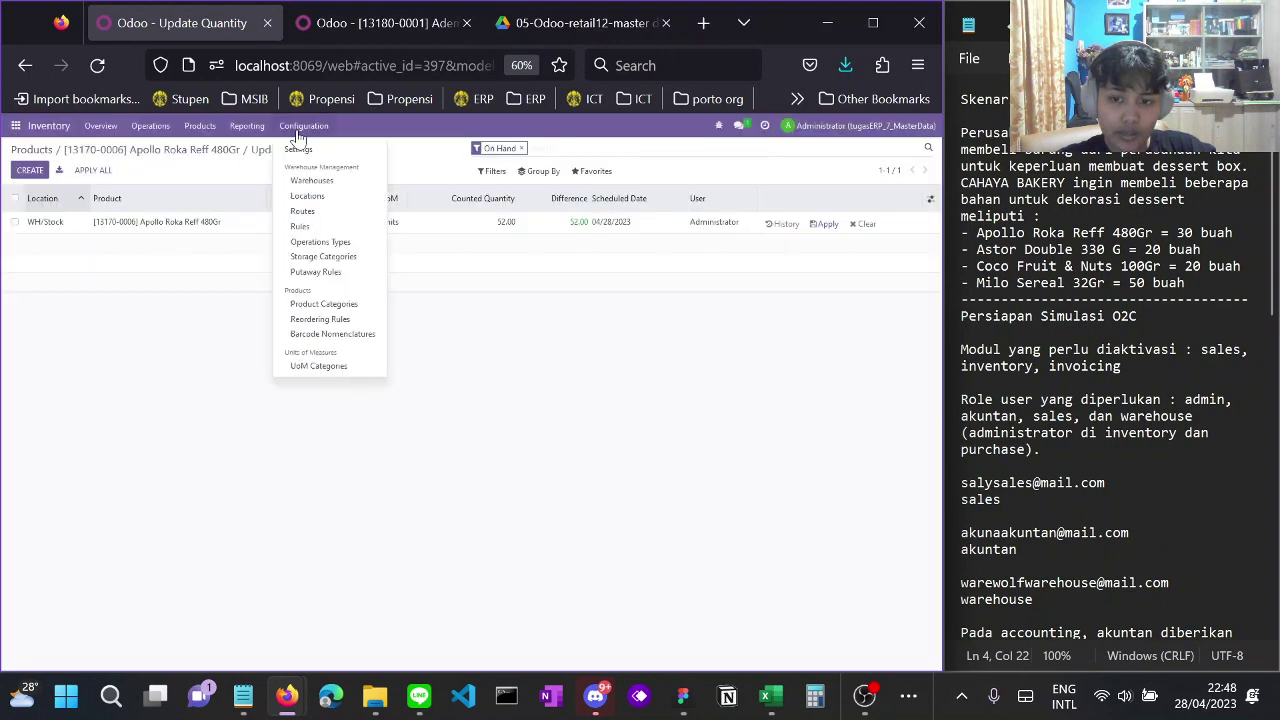
{"action": "left_click", "coordinate": [369, 307]}
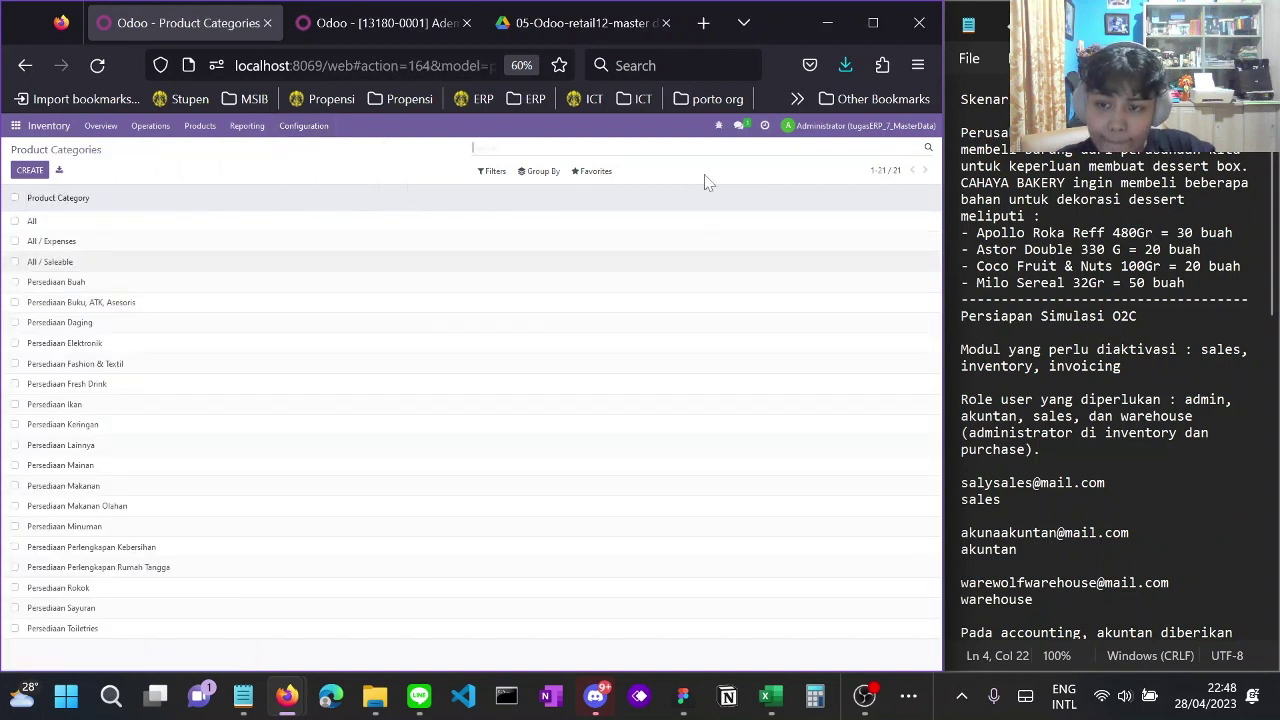
{"action": "type", "text": "apoll"}
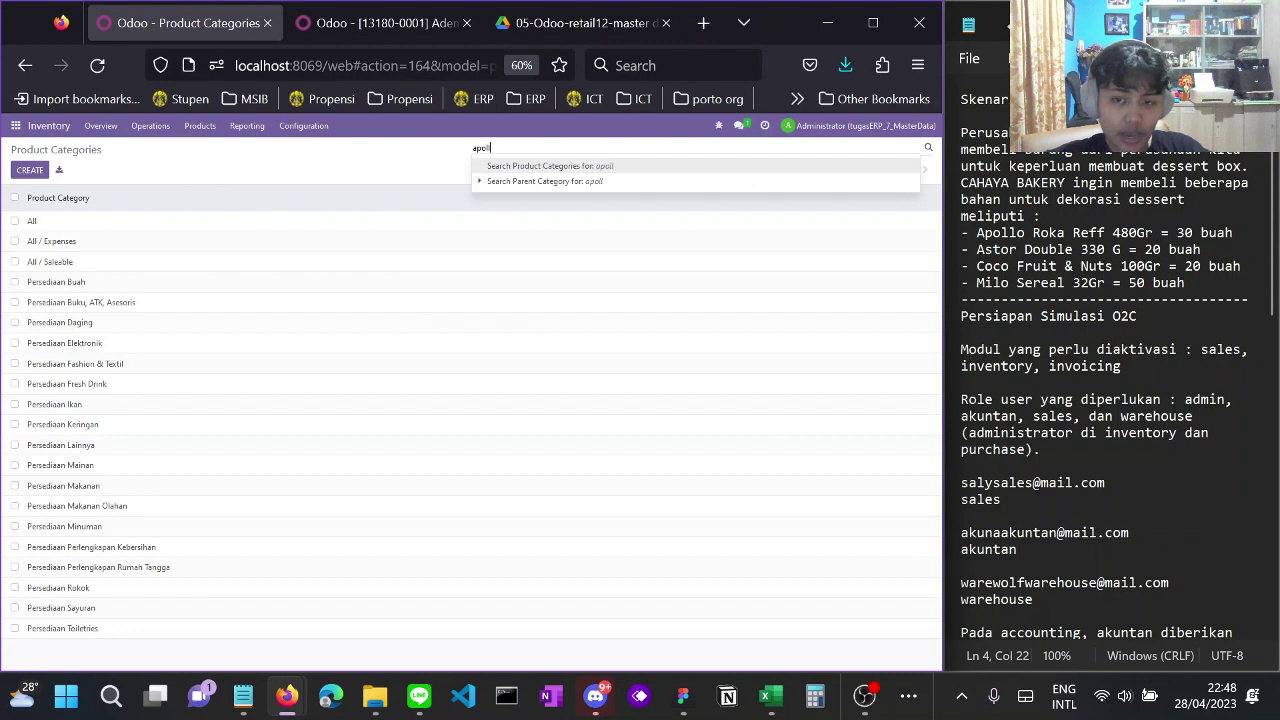
{"action": "type", "text": "o"}
{"action": "key", "text": "Return"}
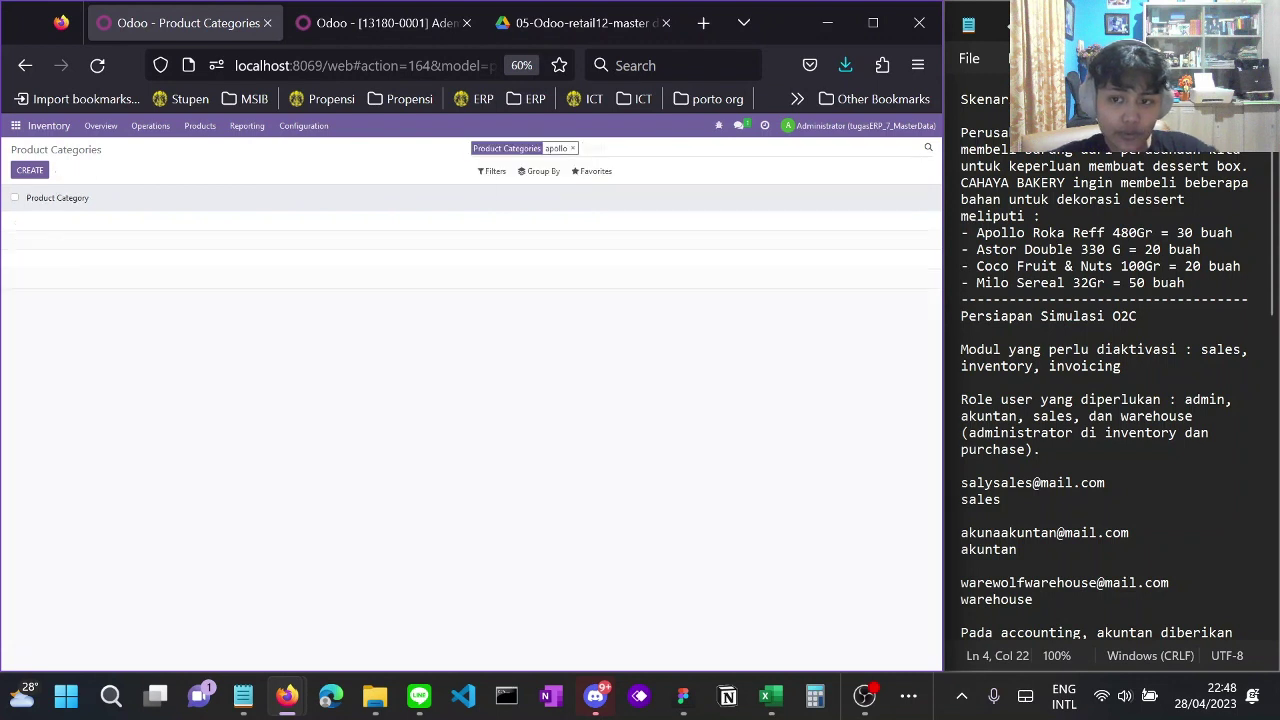
{"action": "left_click", "coordinate": [573, 150]}
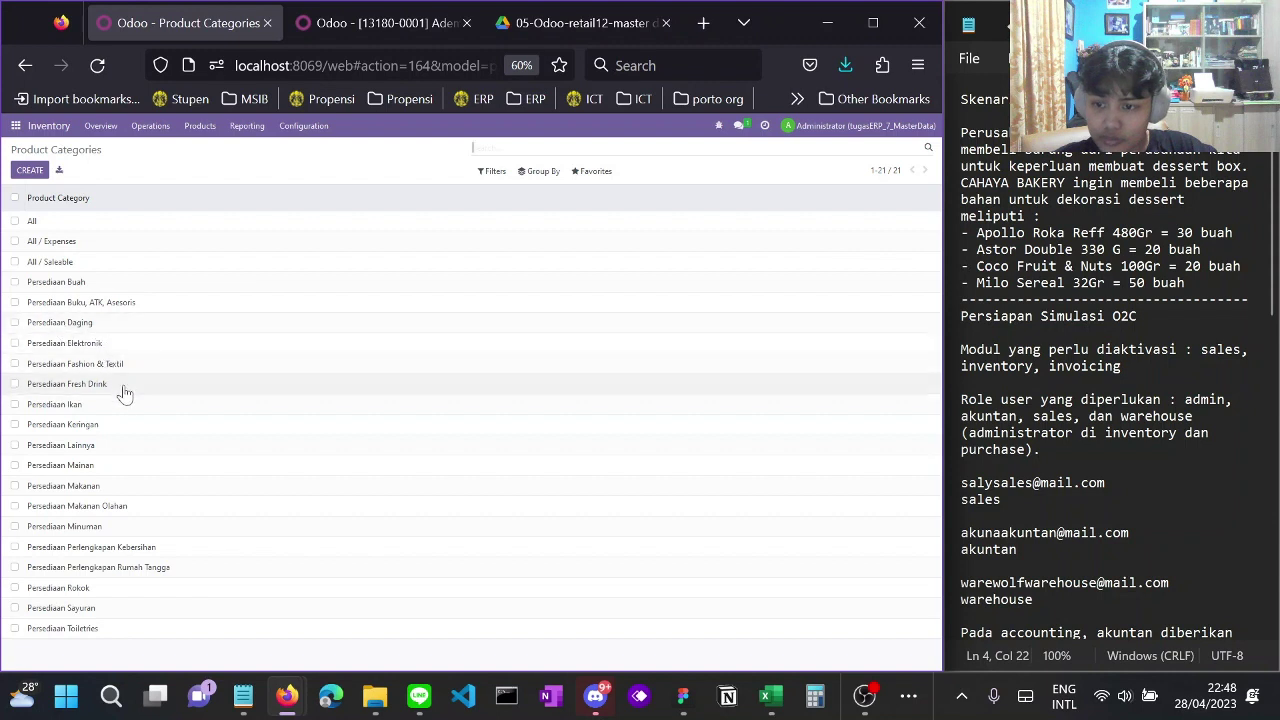
{"action": "left_click", "coordinate": [92, 490]}
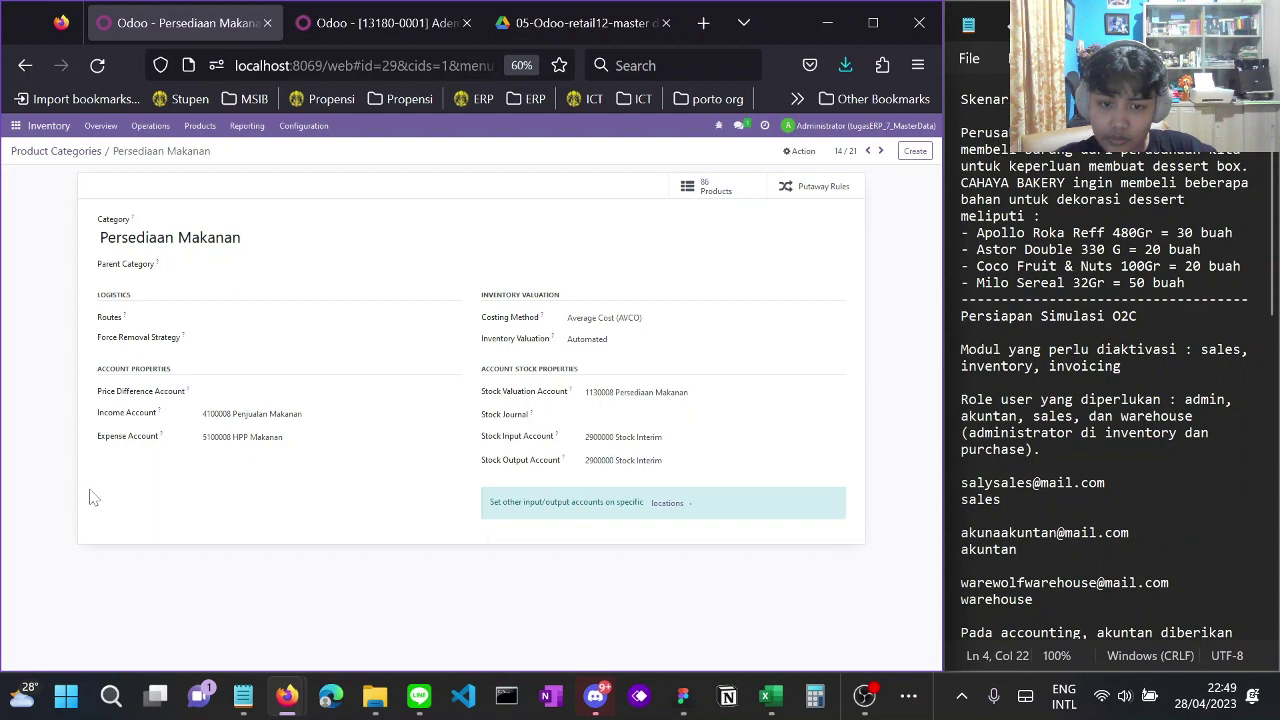
Return to the Inventory product list, search for "apollo" and reopen Apollo Roka Reff 480Gr
{"action": "left_click", "coordinate": [25, 66]}
{"action": "left_click", "coordinate": [25, 66]}
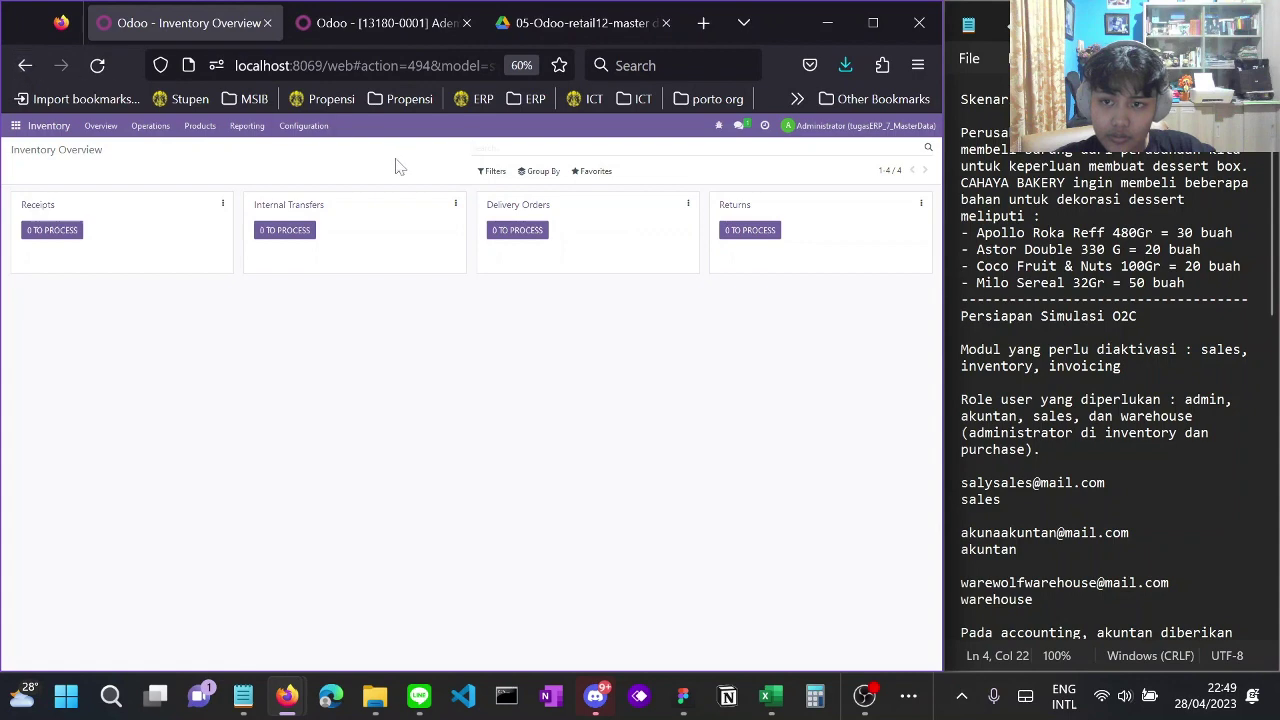
{"action": "left_click", "coordinate": [200, 126]}
{"action": "left_click", "coordinate": [210, 152]}
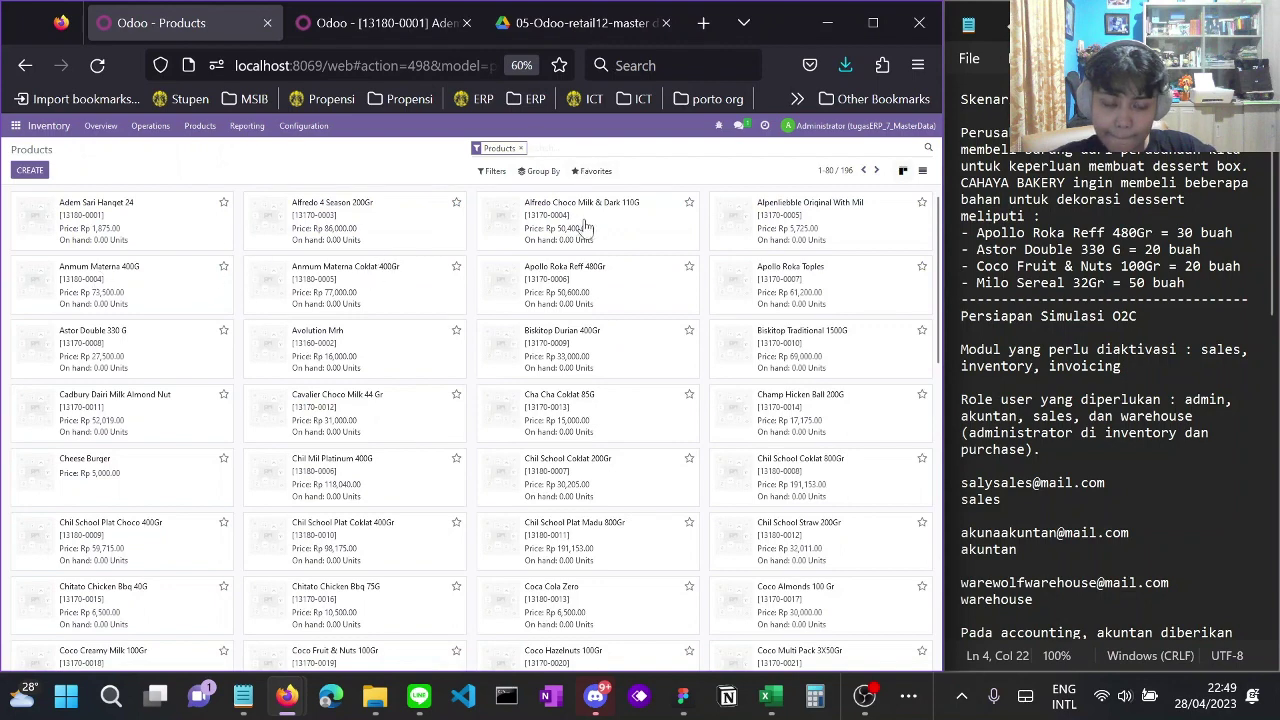
{"action": "type", "text": "apollo"}
{"action": "key", "text": "Return"}
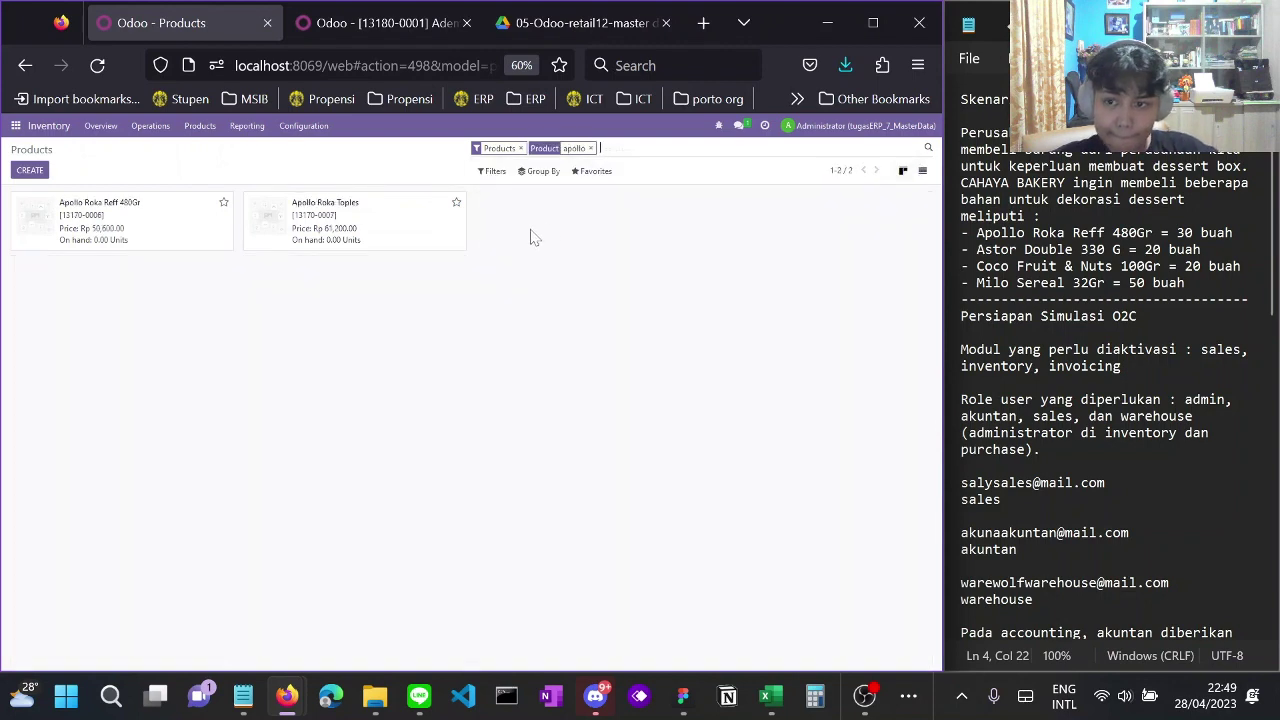
{"action": "left_click", "coordinate": [155, 209]}
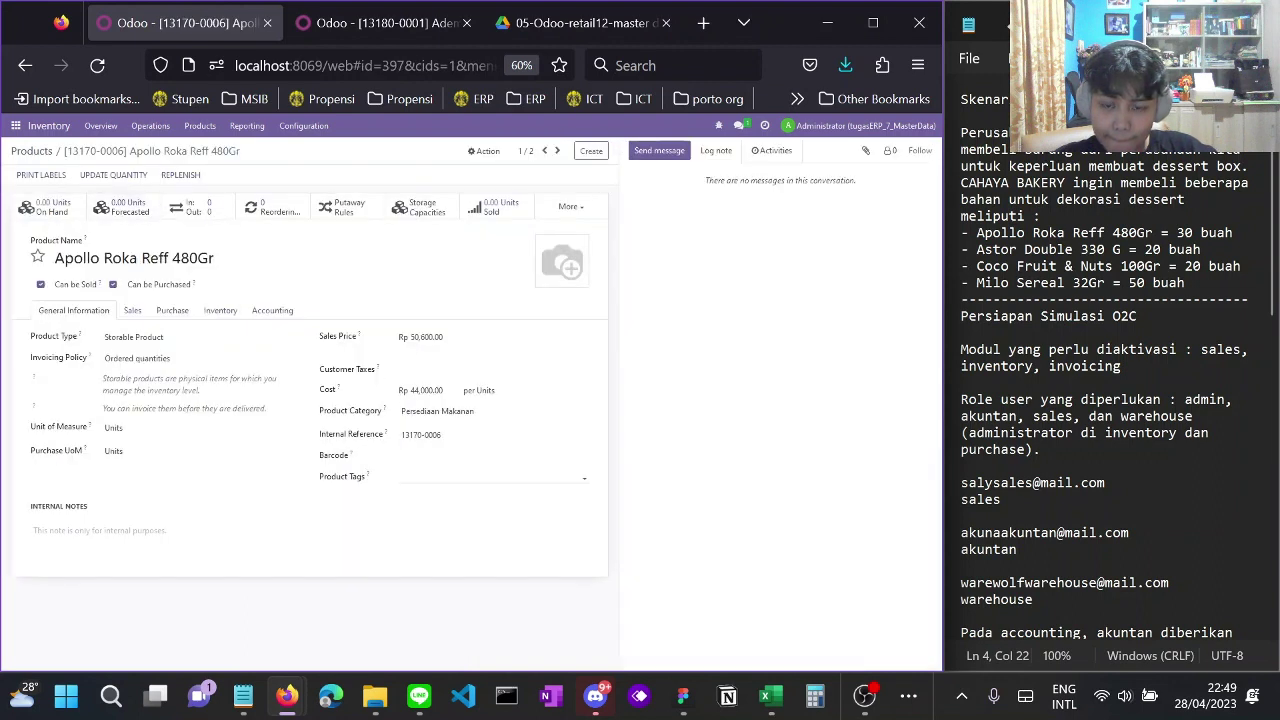
Check which product category is assigned to Apollo Roka Reff 480Gr, leaving the field without changing it
{"action": "left_click", "coordinate": [452, 411]}
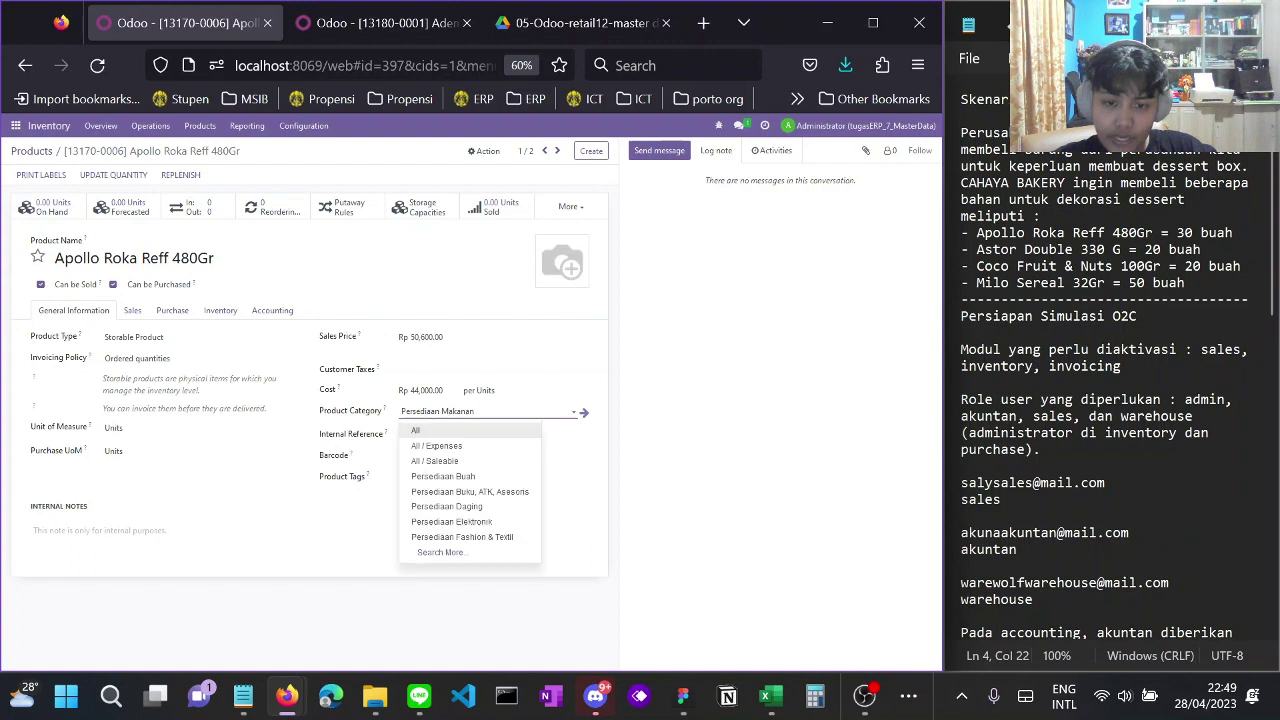
{"action": "left_click", "coordinate": [473, 411]}
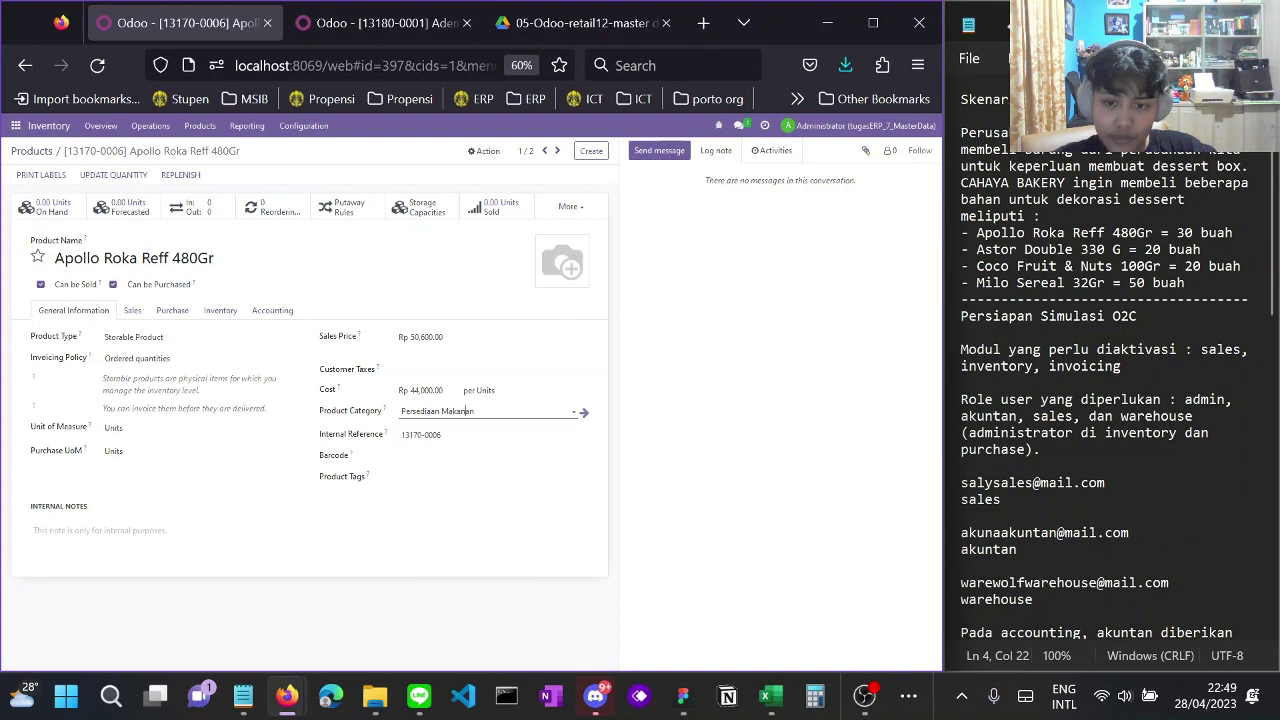
{"action": "left_click", "coordinate": [441, 411]}
{"action": "left_click", "coordinate": [270, 628]}
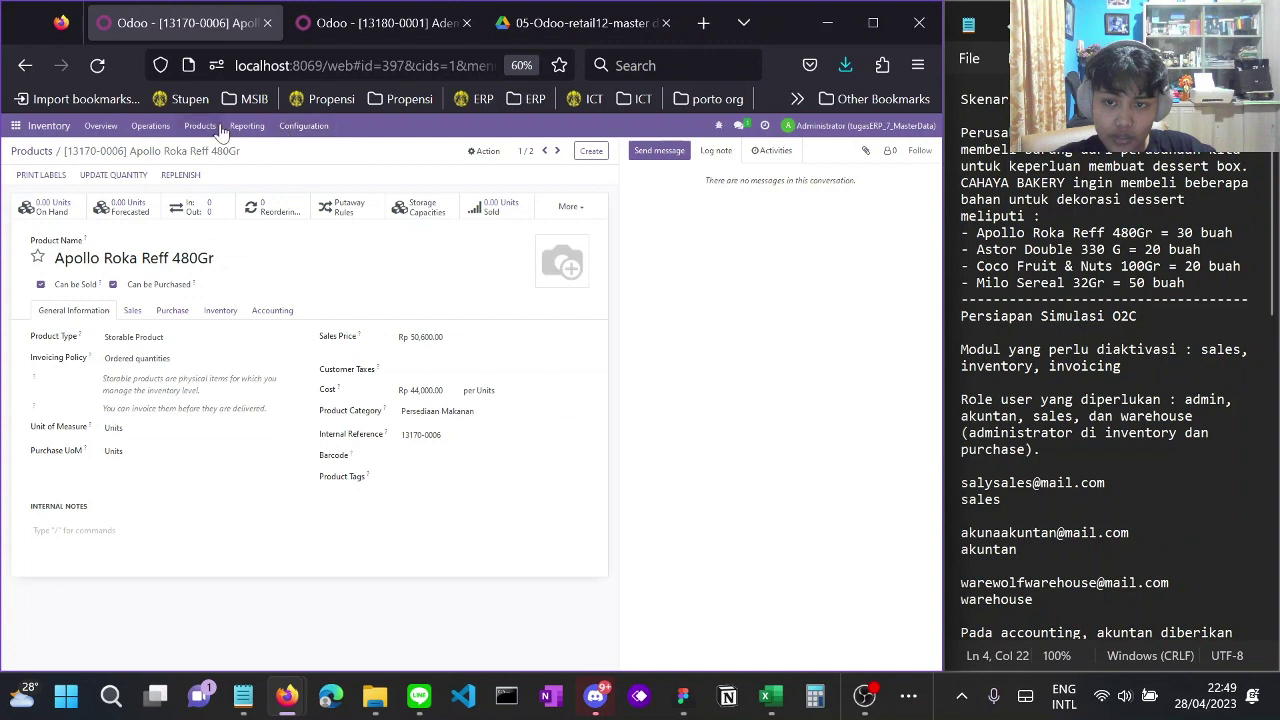
Search the product categories for "persediaan makanan" and open the Persediaan Makanan category
{"action": "left_click", "coordinate": [314, 127]}
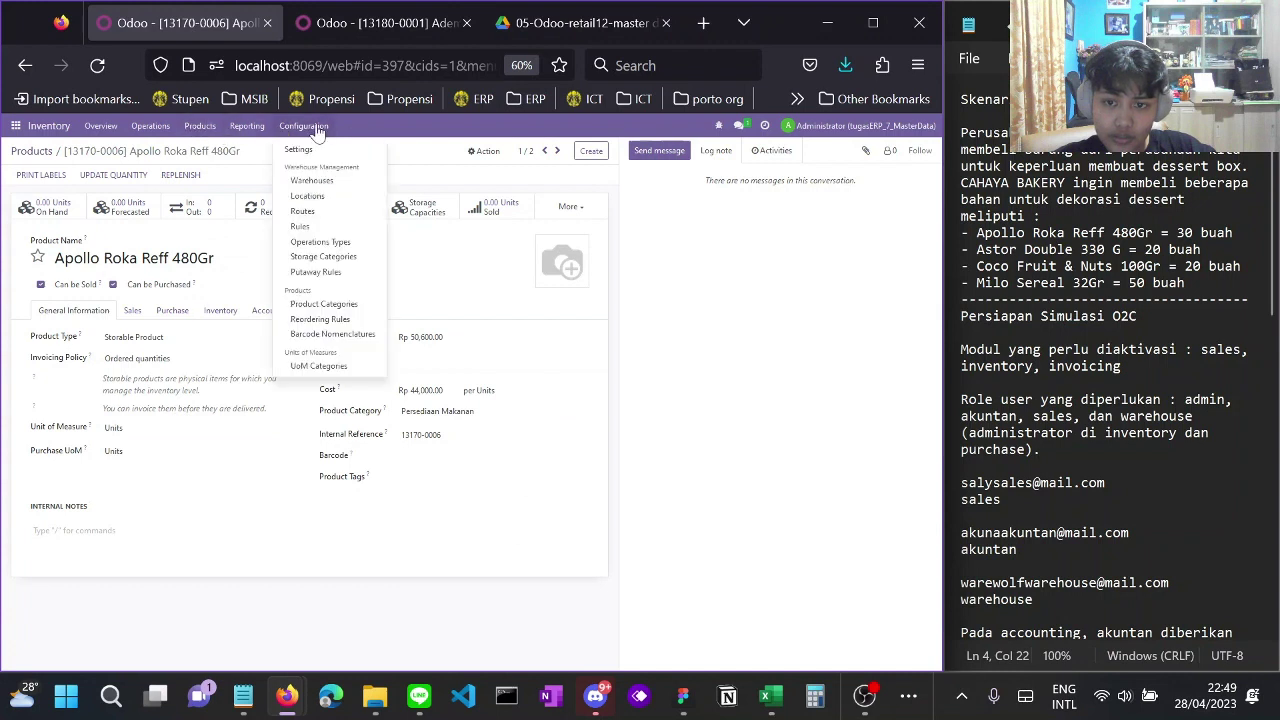
{"action": "left_click", "coordinate": [325, 304]}
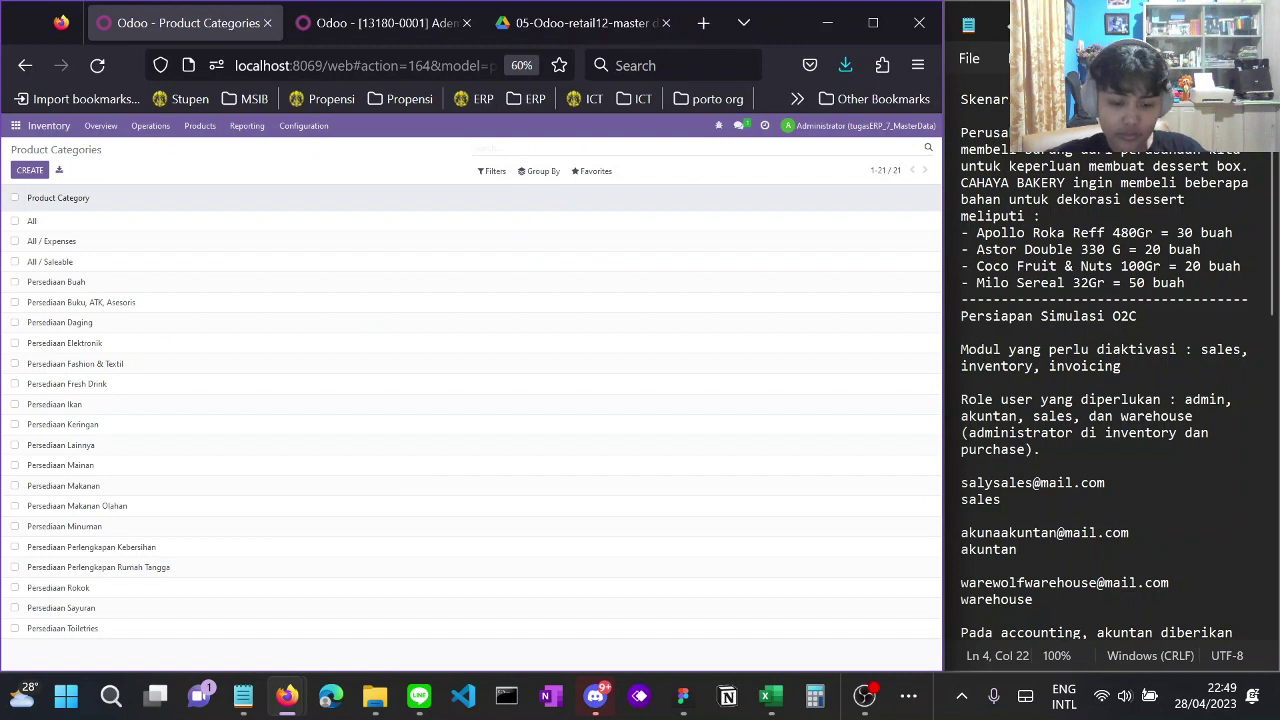
{"action": "type", "text": "persedia"}
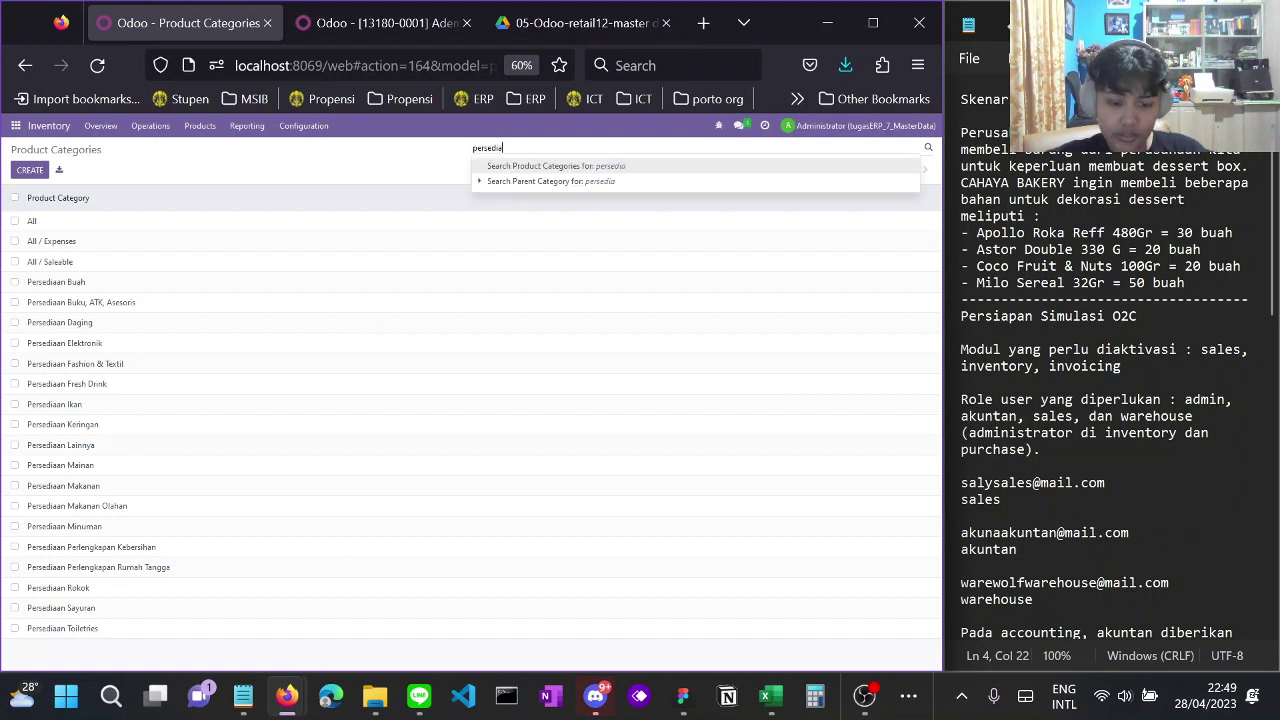
{"action": "type", "text": "an makanan"}
{"action": "key", "text": "Return"}
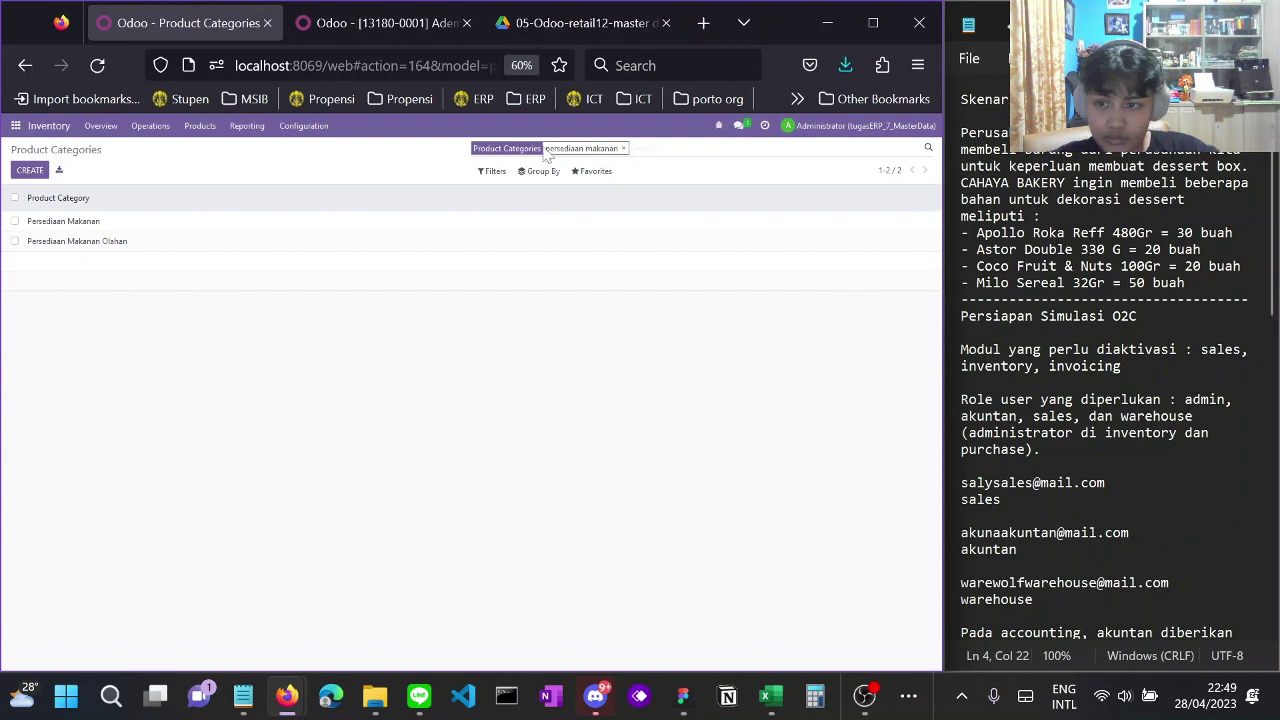
{"action": "left_click", "coordinate": [60, 223]}
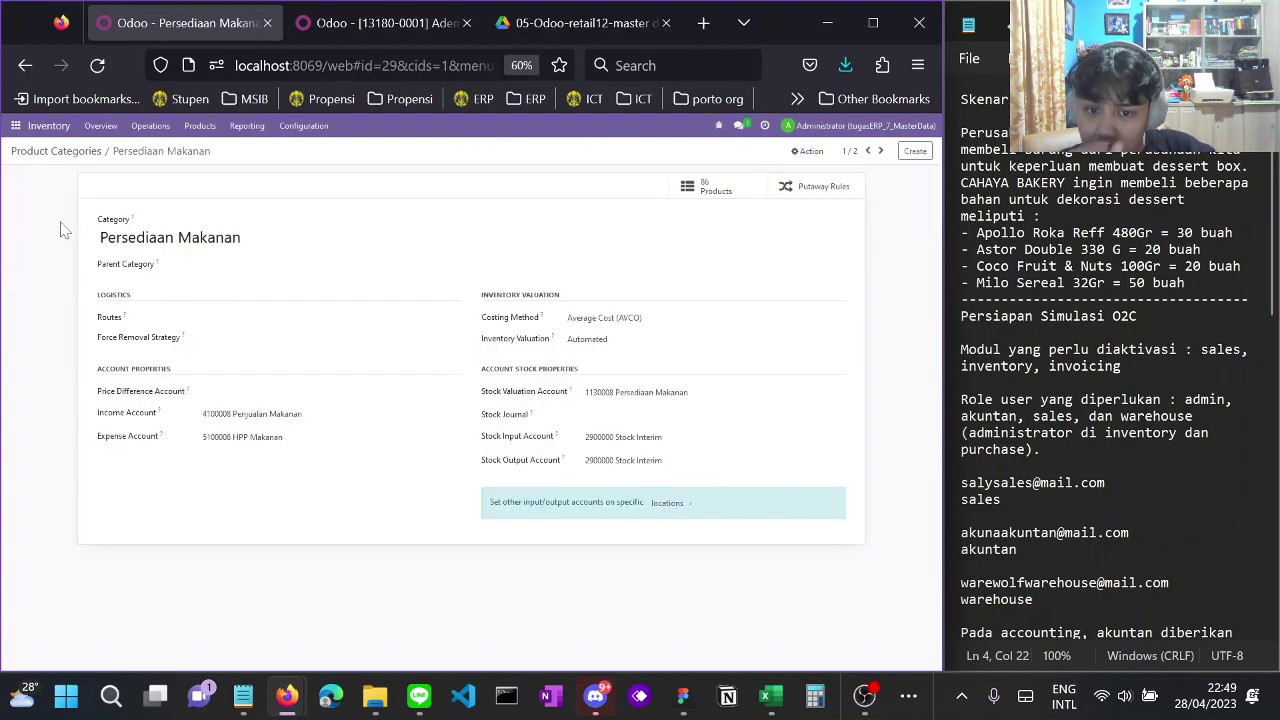
Set the Persediaan Makanan category's stock journal to Miscellaneous Operations and save the category
{"action": "left_click", "coordinate": [610, 414]}
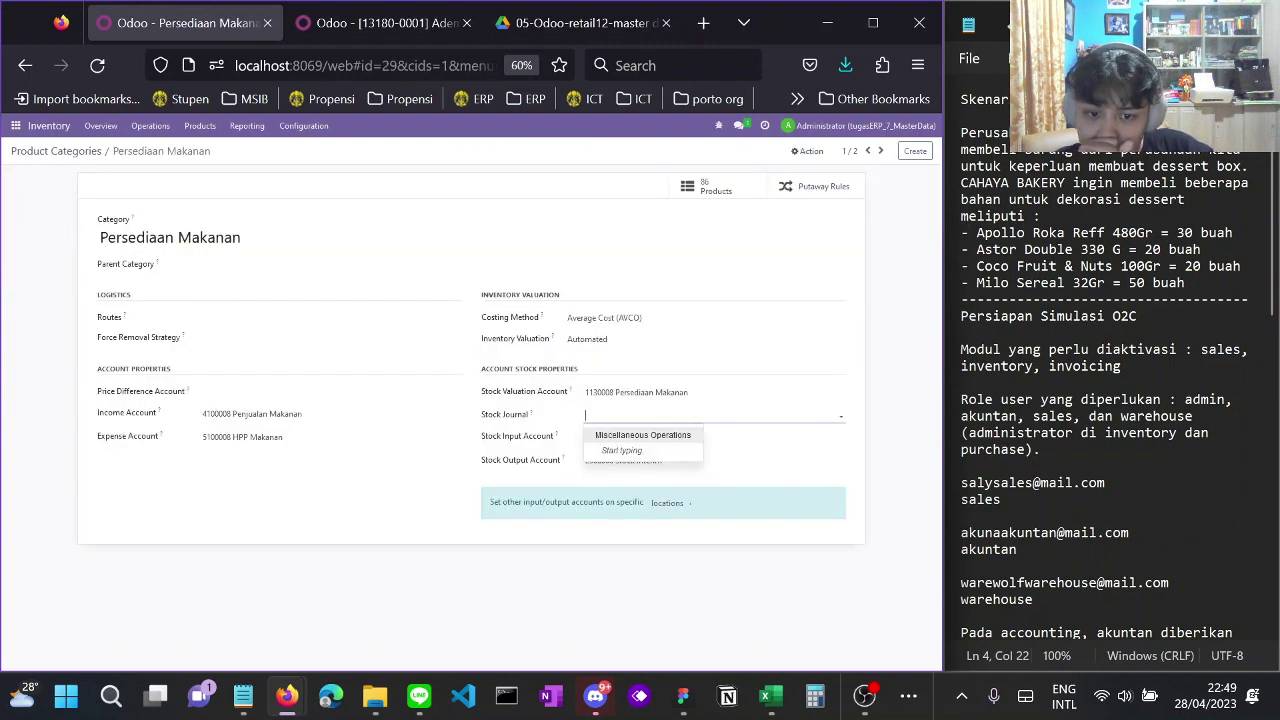
{"action": "left_click", "coordinate": [645, 436]}
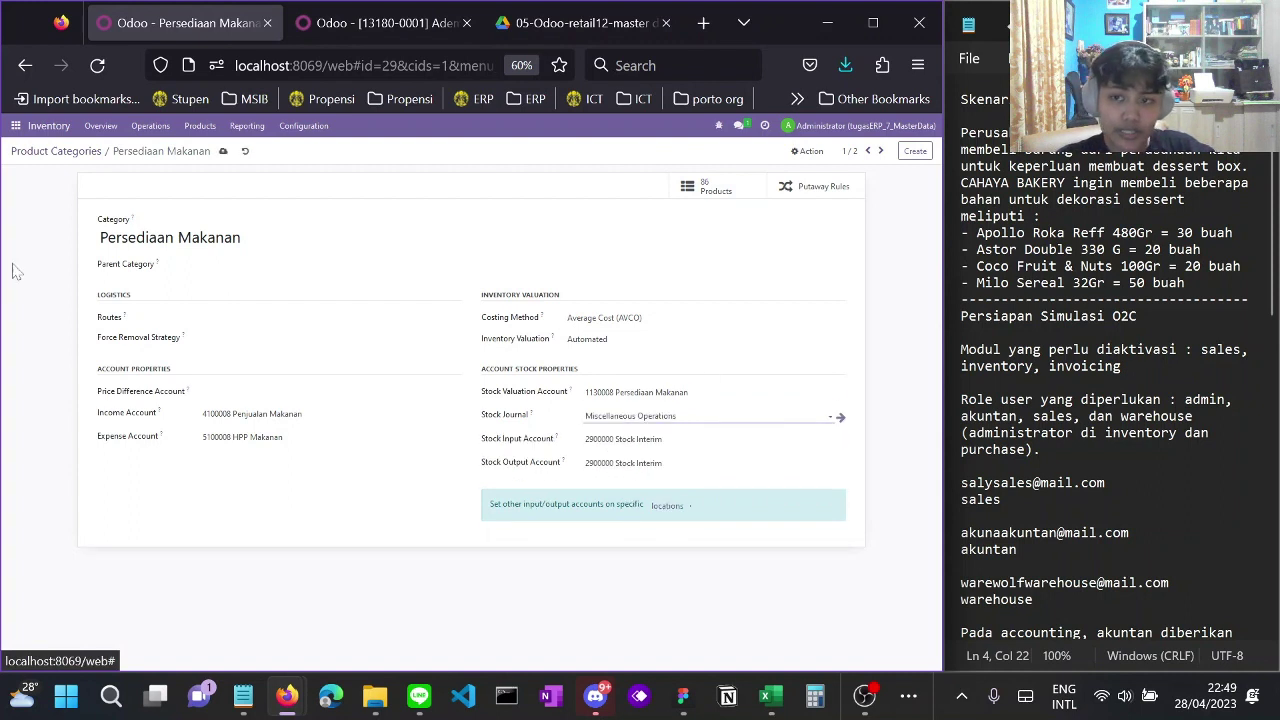
{"action": "left_click", "coordinate": [223, 153]}
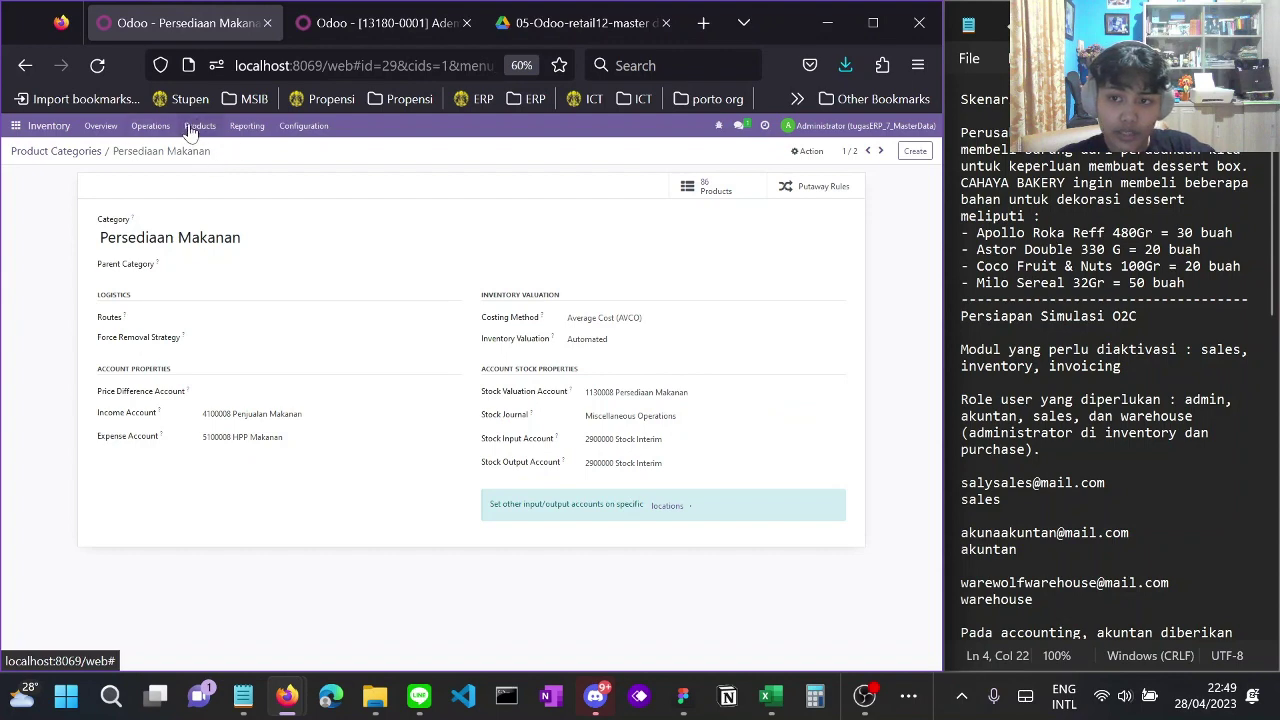
Search the Inventory products for "apollo" and apply the counted quantity of Apollo Roka Reff 480Gr to its stock on hand
{"action": "left_click", "coordinate": [197, 130]}
{"action": "left_click", "coordinate": [205, 152]}
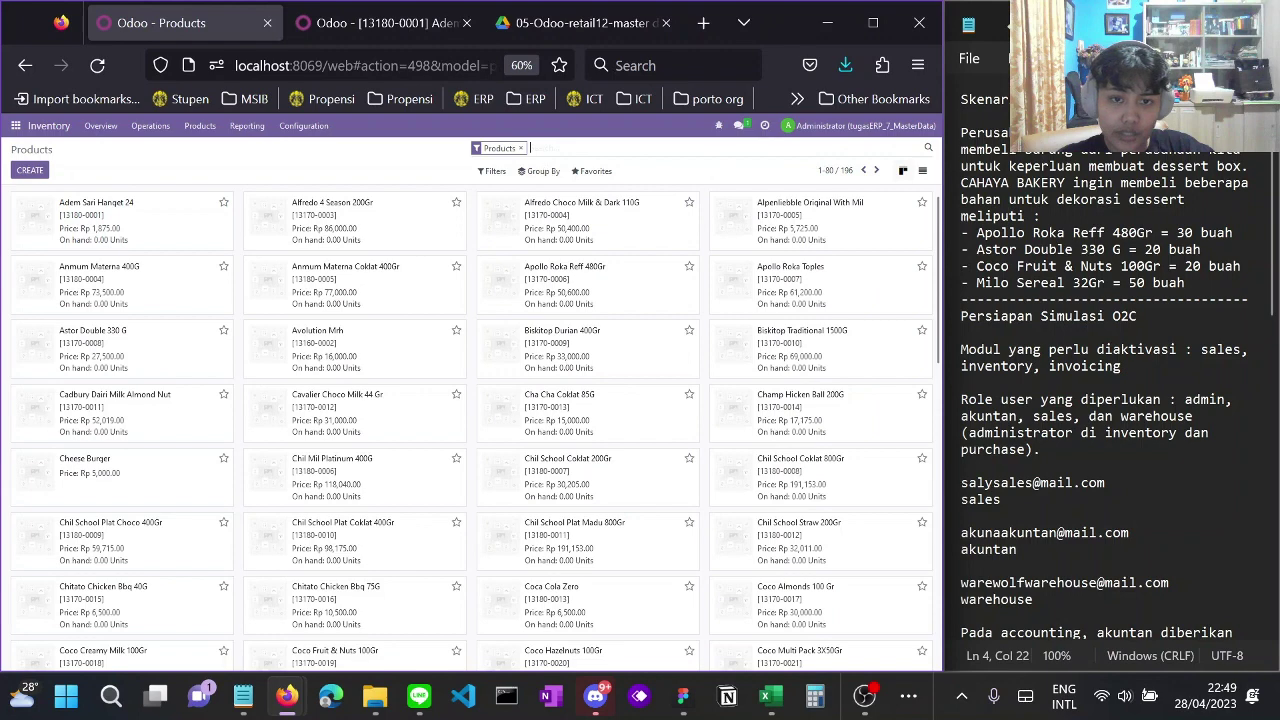
{"action": "type", "text": "apollo"}
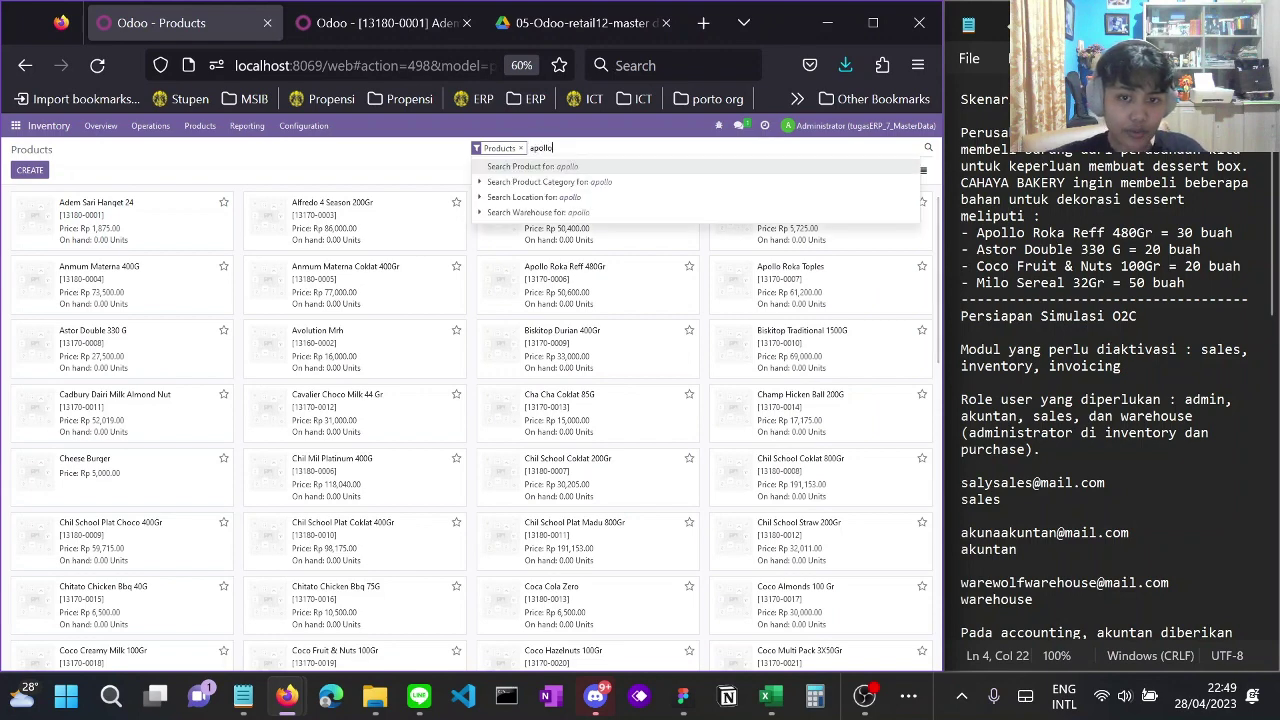
{"action": "key", "text": "Return"}
{"action": "left_click", "coordinate": [94, 237]}
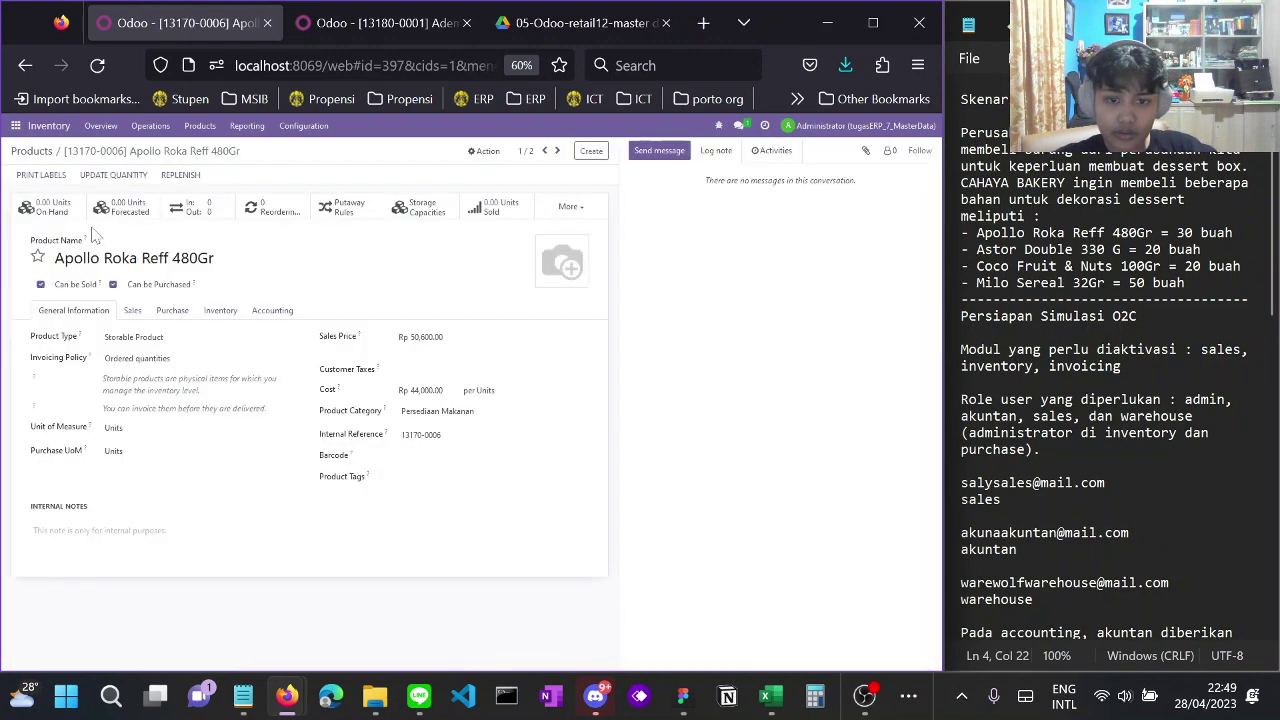
{"action": "left_click", "coordinate": [58, 210]}
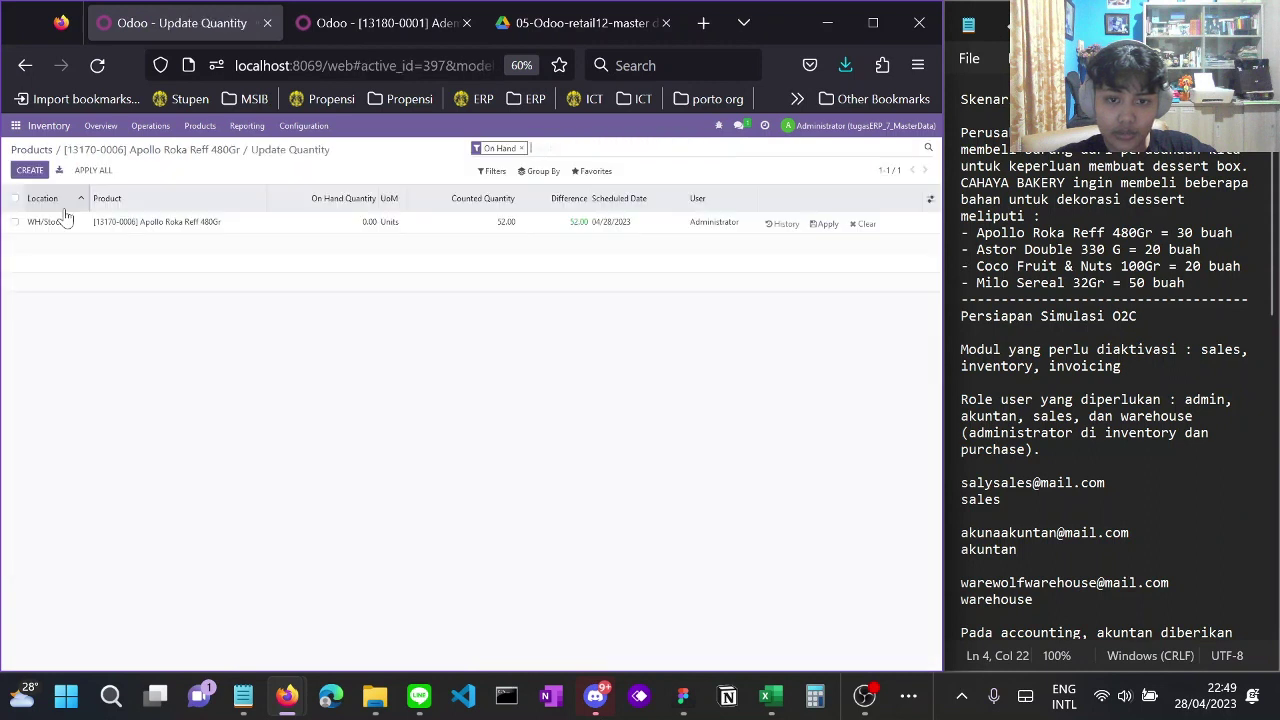
{"action": "left_click", "coordinate": [823, 224]}
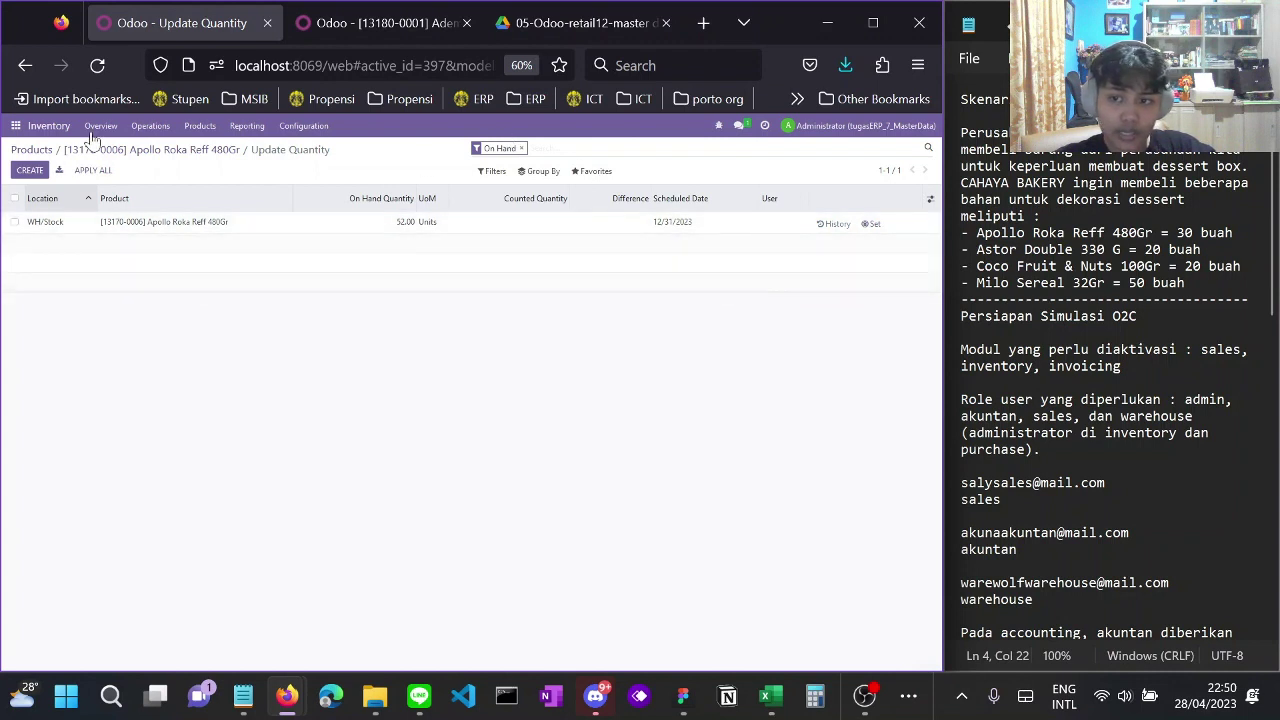
Find Astor Double 330 G by searching the products for "astor" and apply its counted quantity to the stock on hand
{"action": "left_click", "coordinate": [204, 129]}
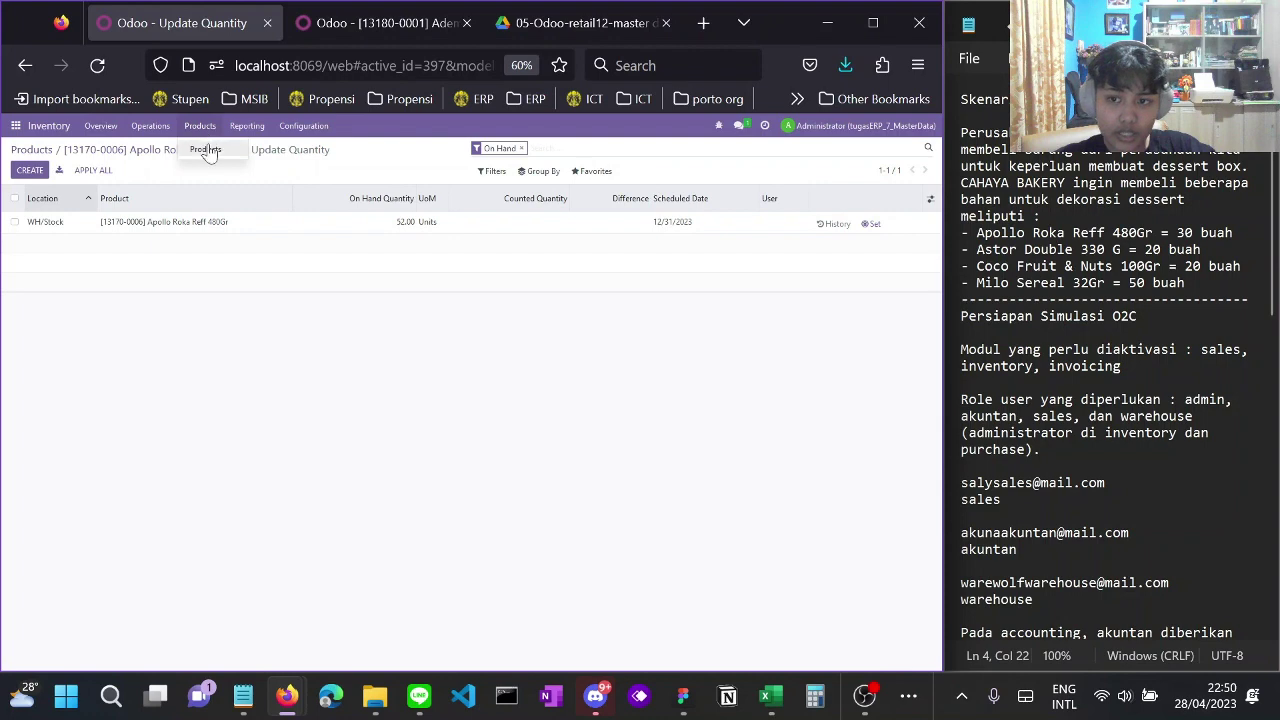
{"action": "left_click", "coordinate": [205, 148]}
{"action": "type", "text": "e"}
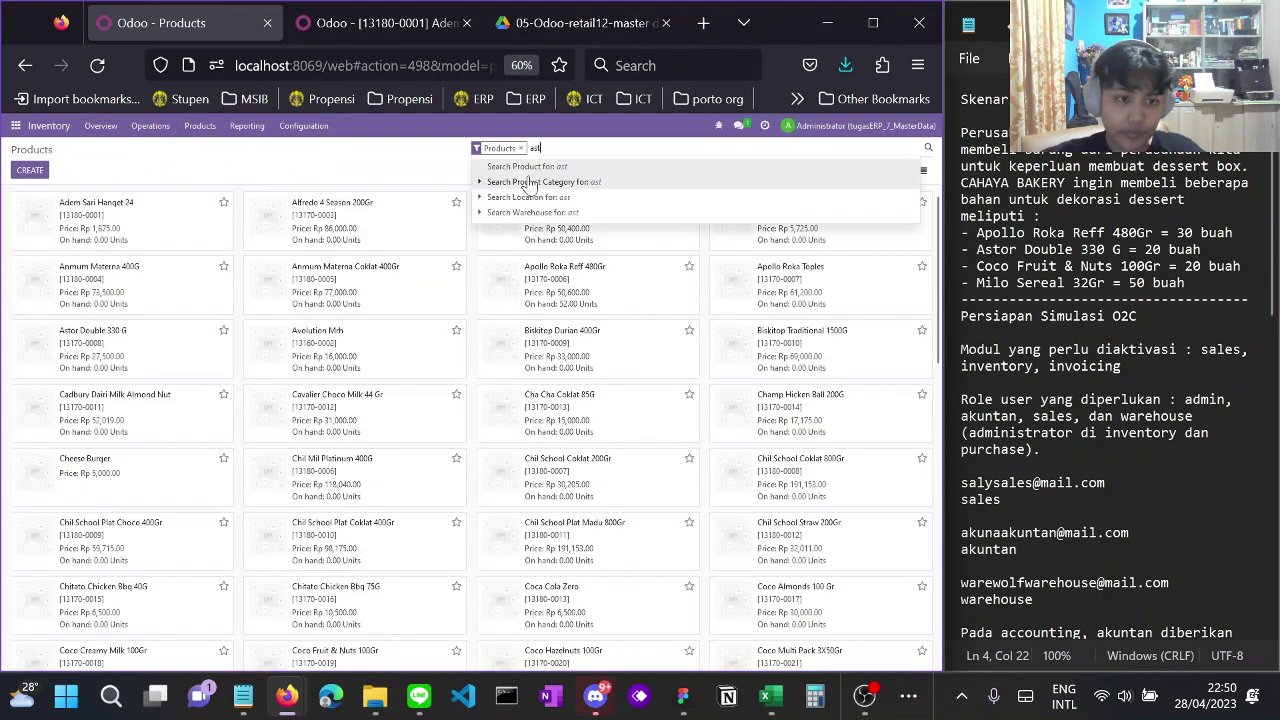
{"action": "type", "text": "stor"}
{"action": "key", "text": "Return"}
{"action": "type", "text": "l"}
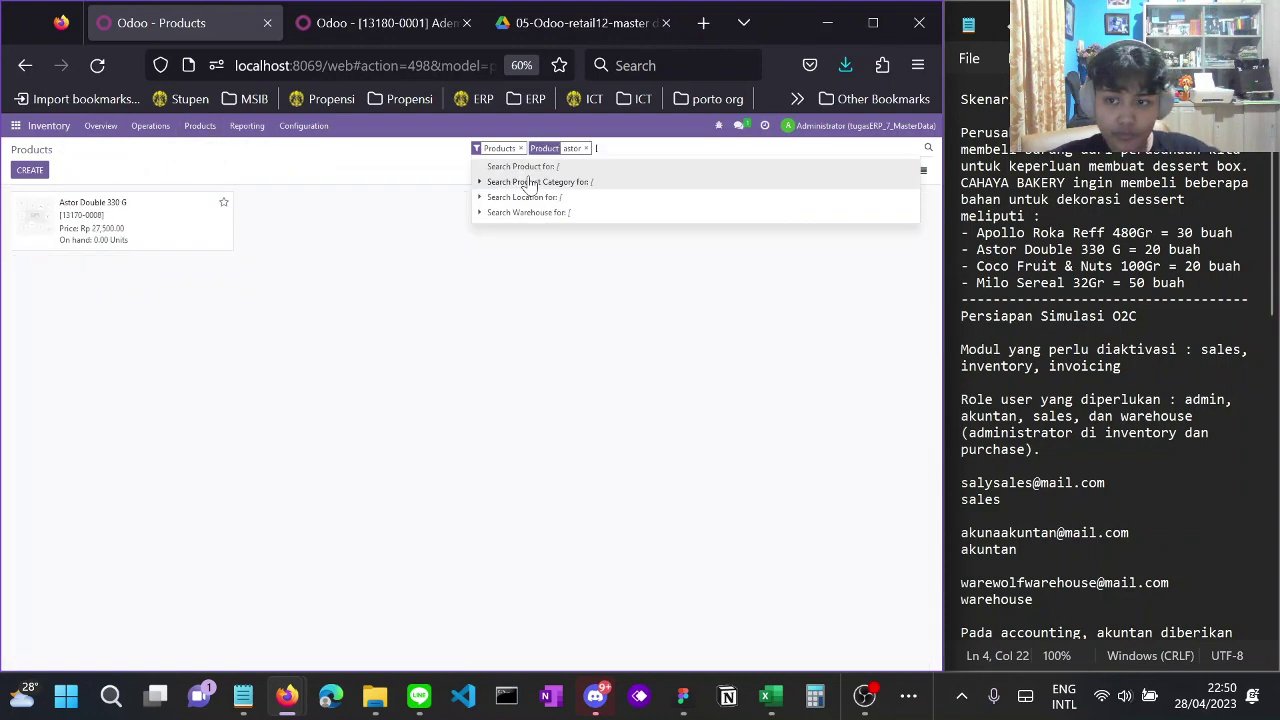
{"action": "left_click", "coordinate": [423, 331]}
{"action": "left_click", "coordinate": [166, 240]}
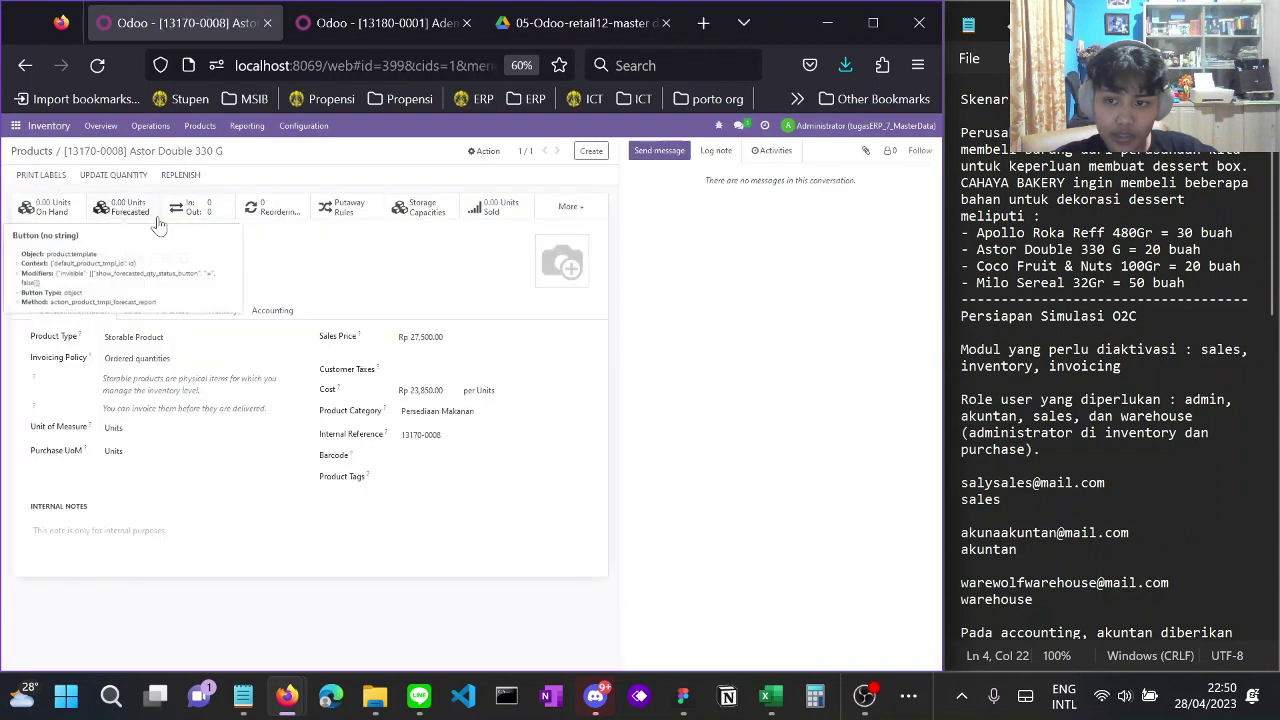
{"action": "left_click", "coordinate": [50, 212]}
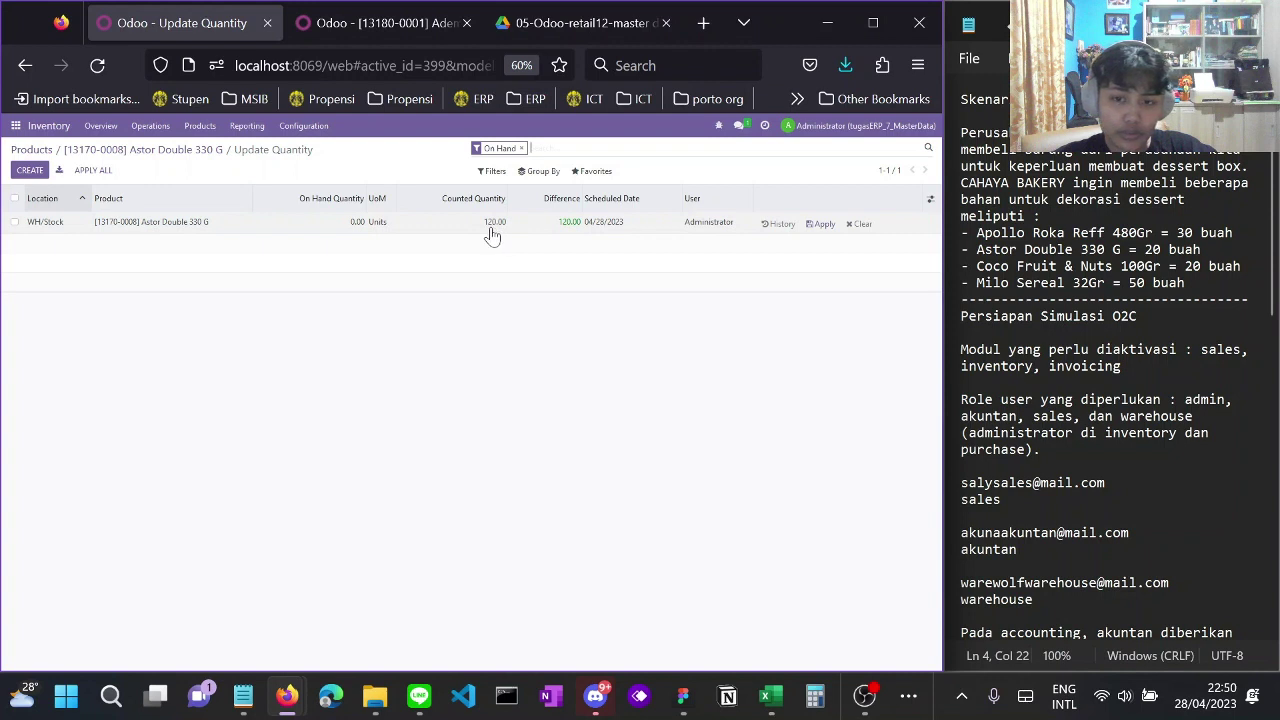
{"action": "left_click", "coordinate": [819, 224]}
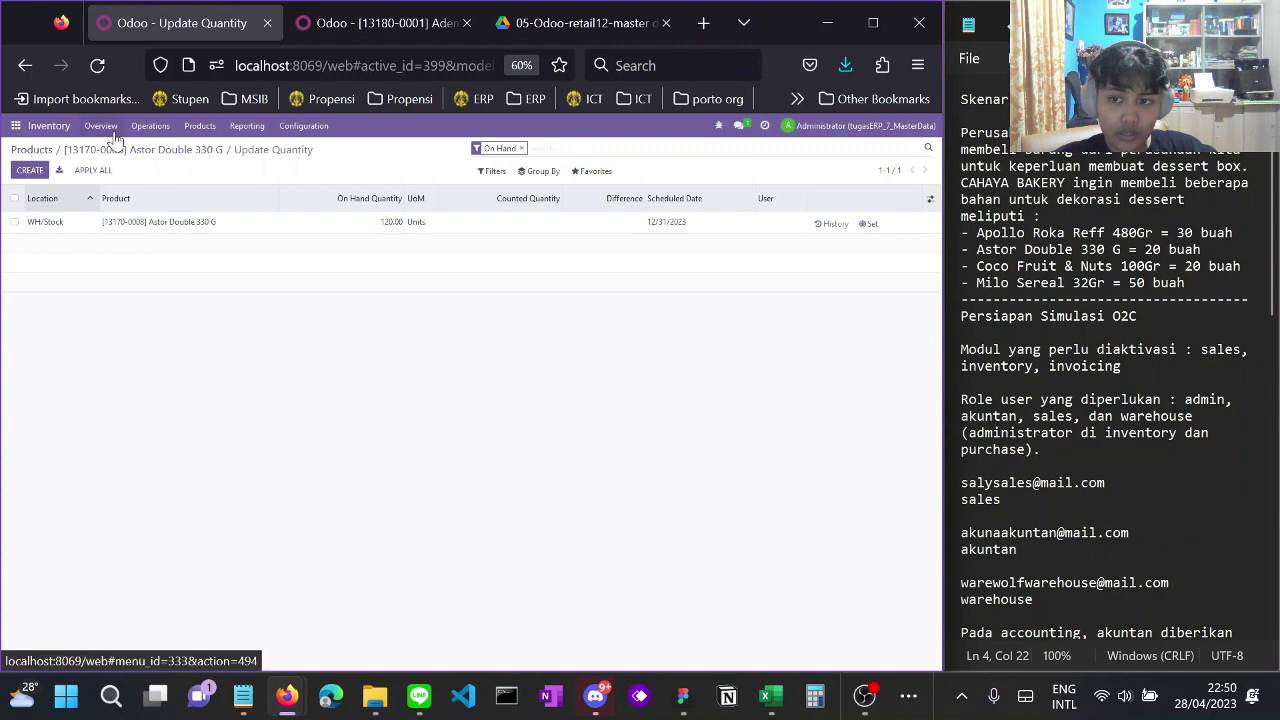
Search the products for "coco", open Coco Fruit & Nuts 100Gr and apply its counted quantity to the stock on hand
{"action": "left_click", "coordinate": [199, 126]}
{"action": "left_click", "coordinate": [205, 152]}
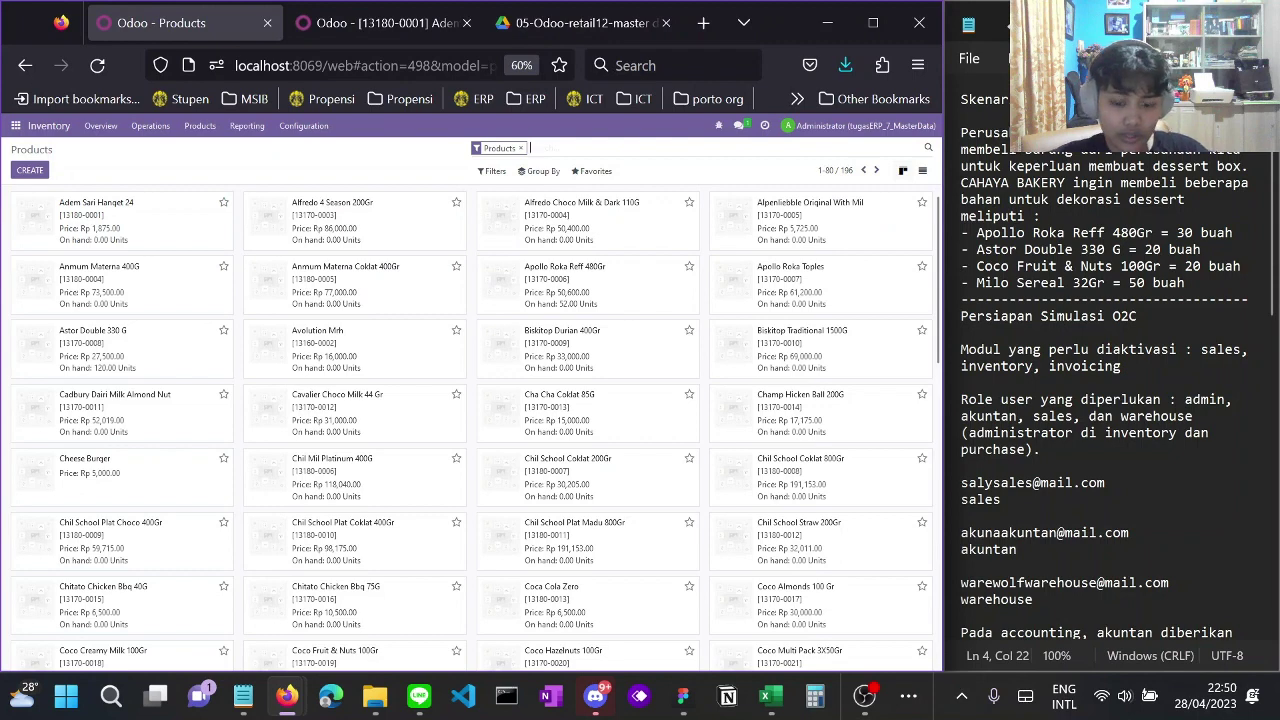
{"action": "type", "text": "coco"}
{"action": "key", "text": "Return"}
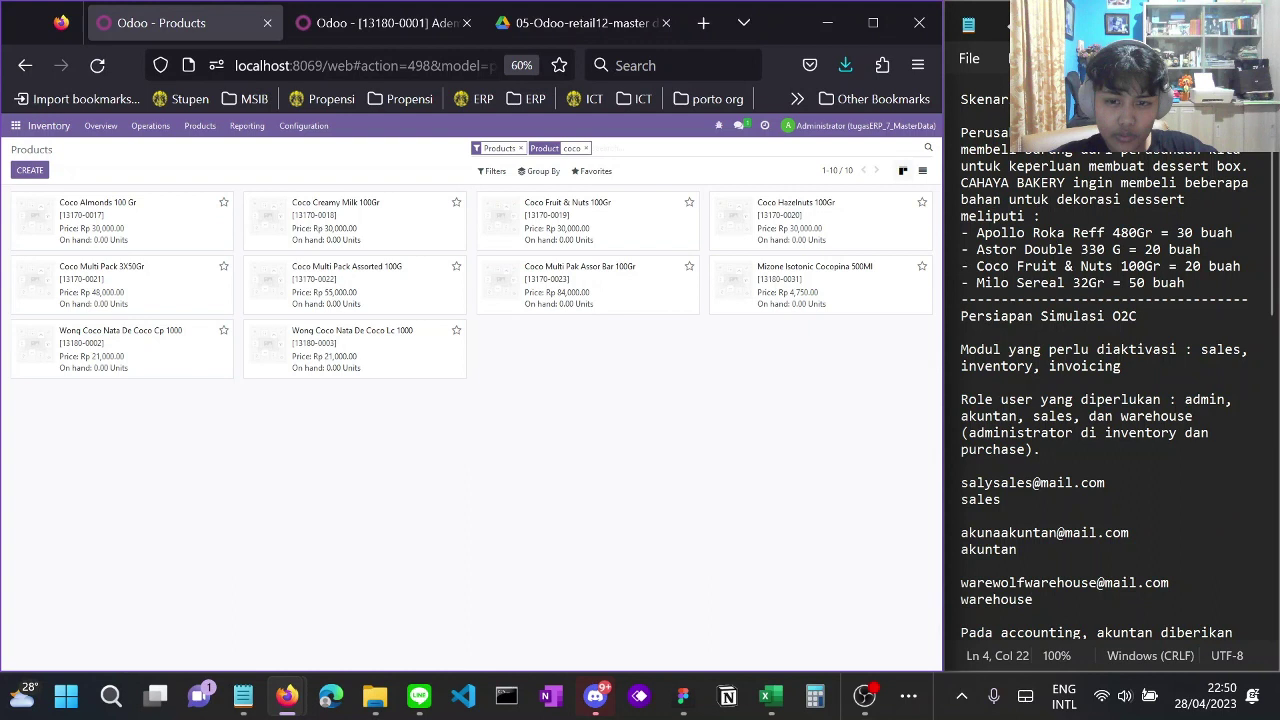
{"action": "left_click", "coordinate": [608, 226]}
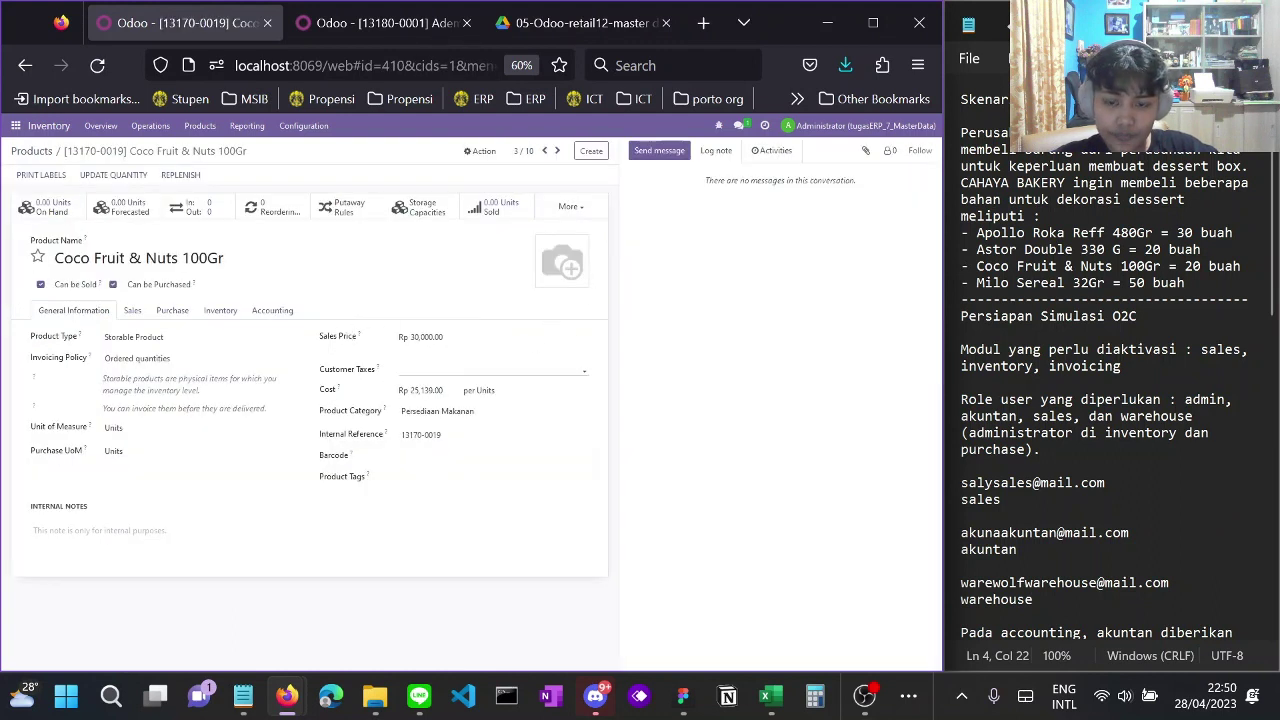
{"action": "left_click", "coordinate": [55, 208]}
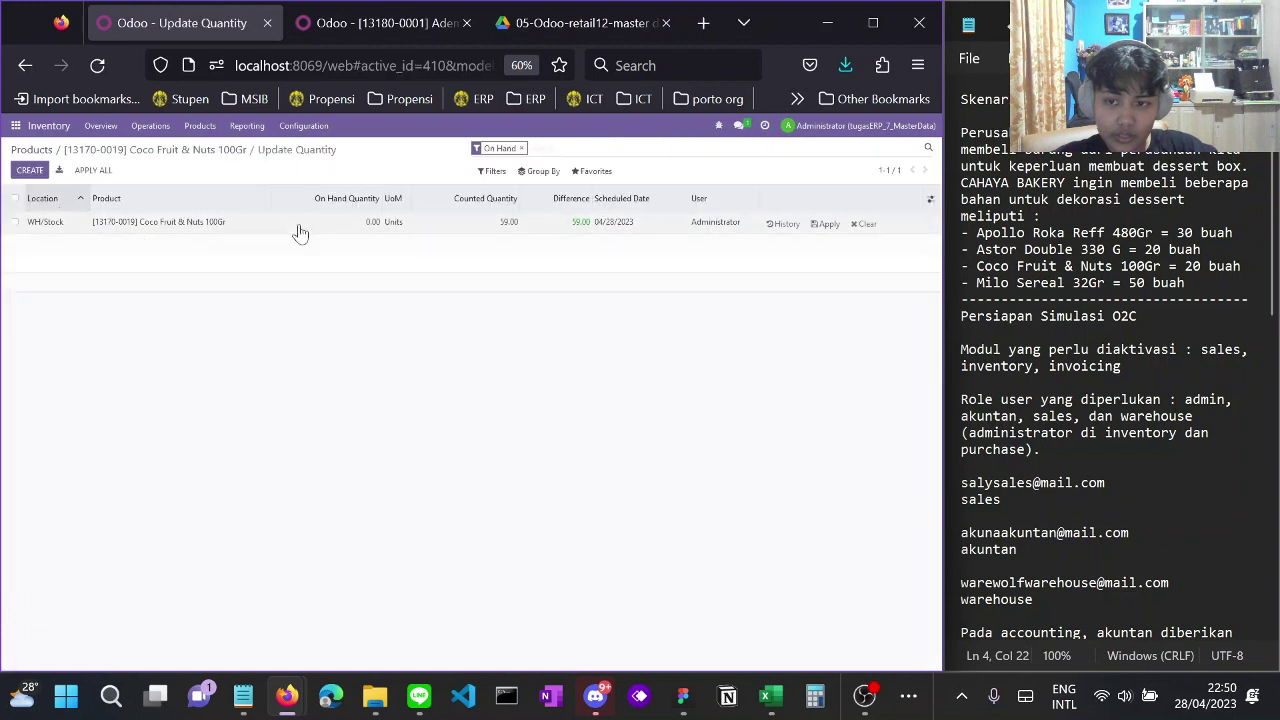
{"action": "left_click", "coordinate": [830, 224]}
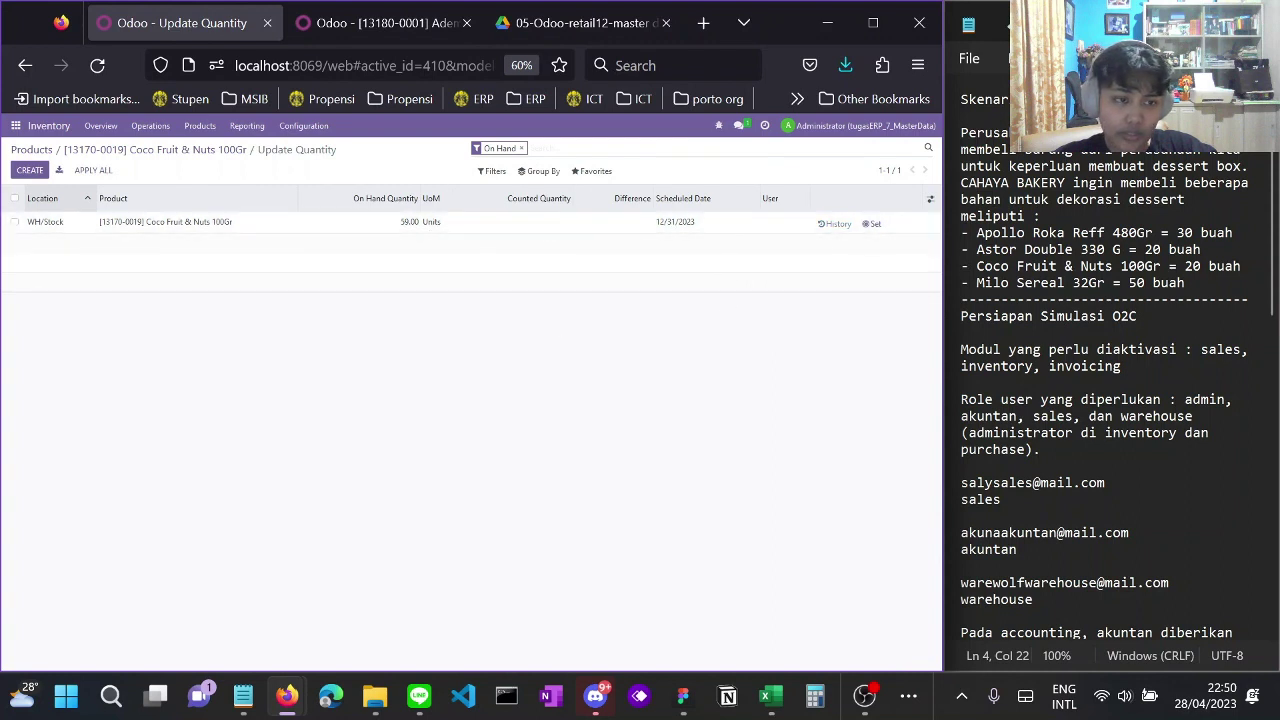
Search the Inventory products for "milo sereal" and open the stock quantity of Milo Sereal 32Gr
{"action": "left_click_drag", "start_coordinate": [1192, 263], "coordinate": [1184, 254]}
{"action": "left_click", "coordinate": [1192, 265]}
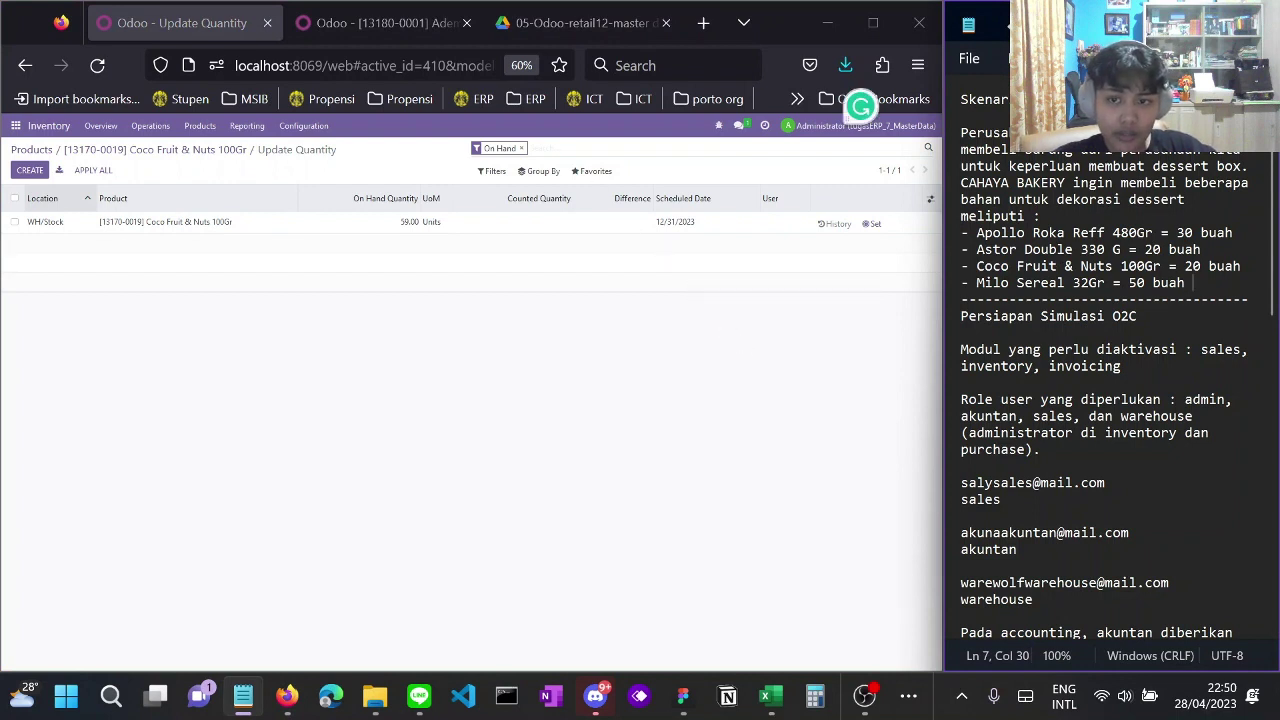
{"action": "left_click", "coordinate": [200, 126]}
{"action": "left_click", "coordinate": [206, 142]}
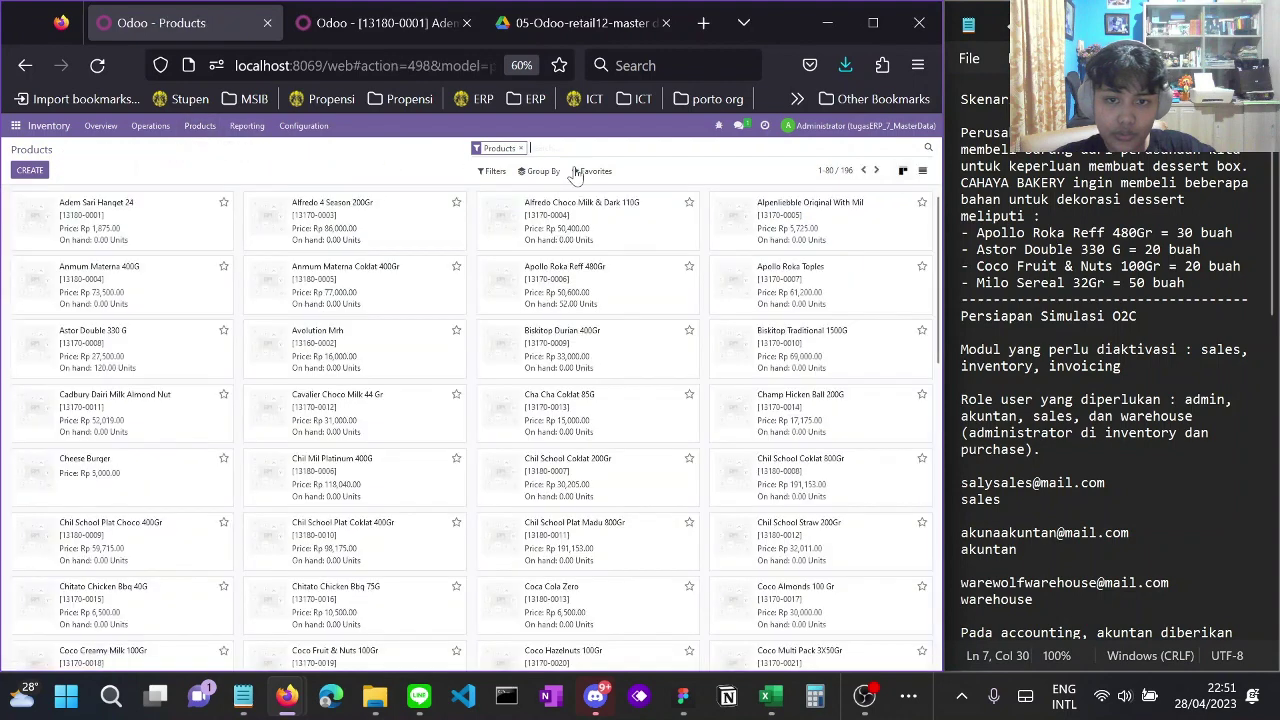
{"action": "type", "text": "milo"}
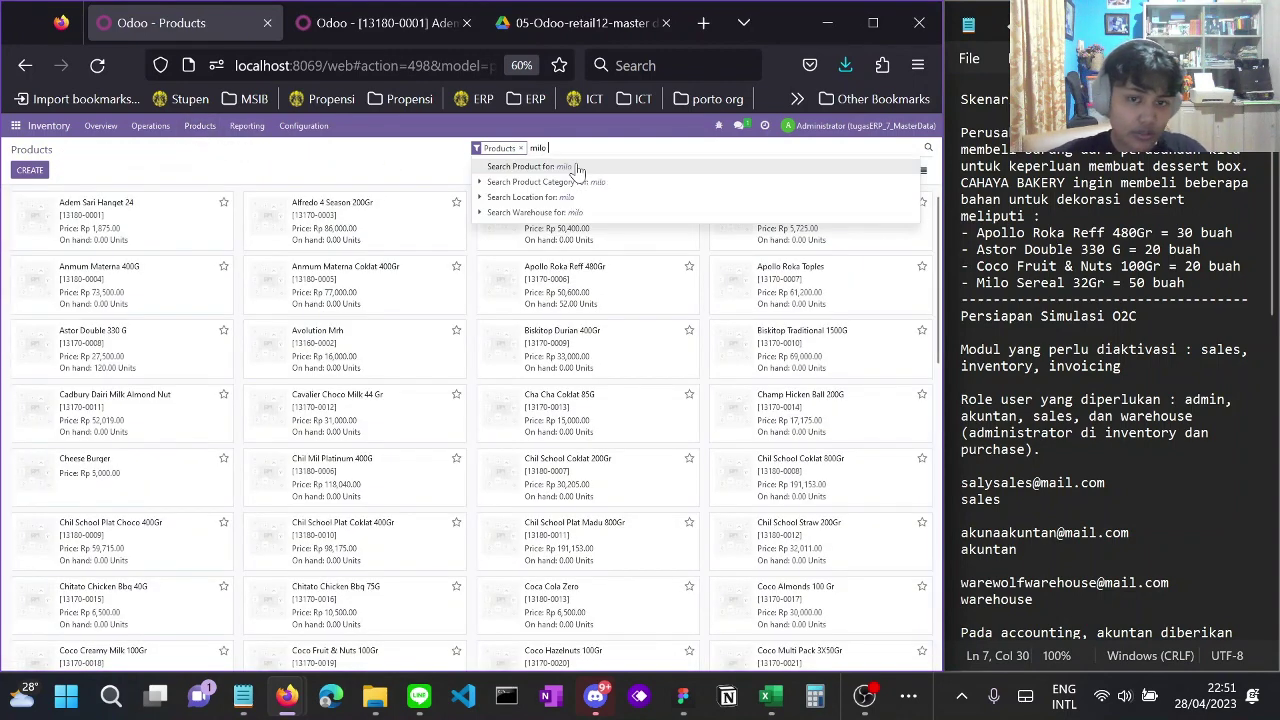
{"action": "type", "text": " sereal"}
{"action": "key", "text": "Return"}
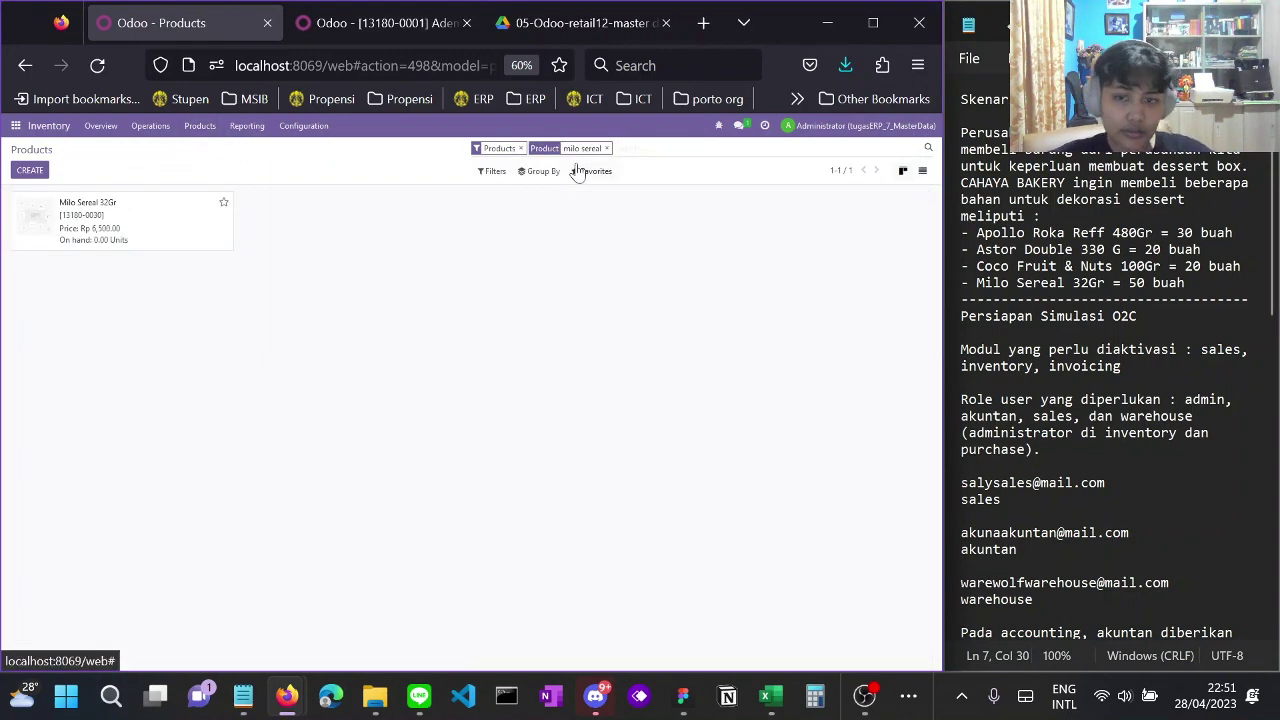
{"action": "left_click", "coordinate": [158, 216]}
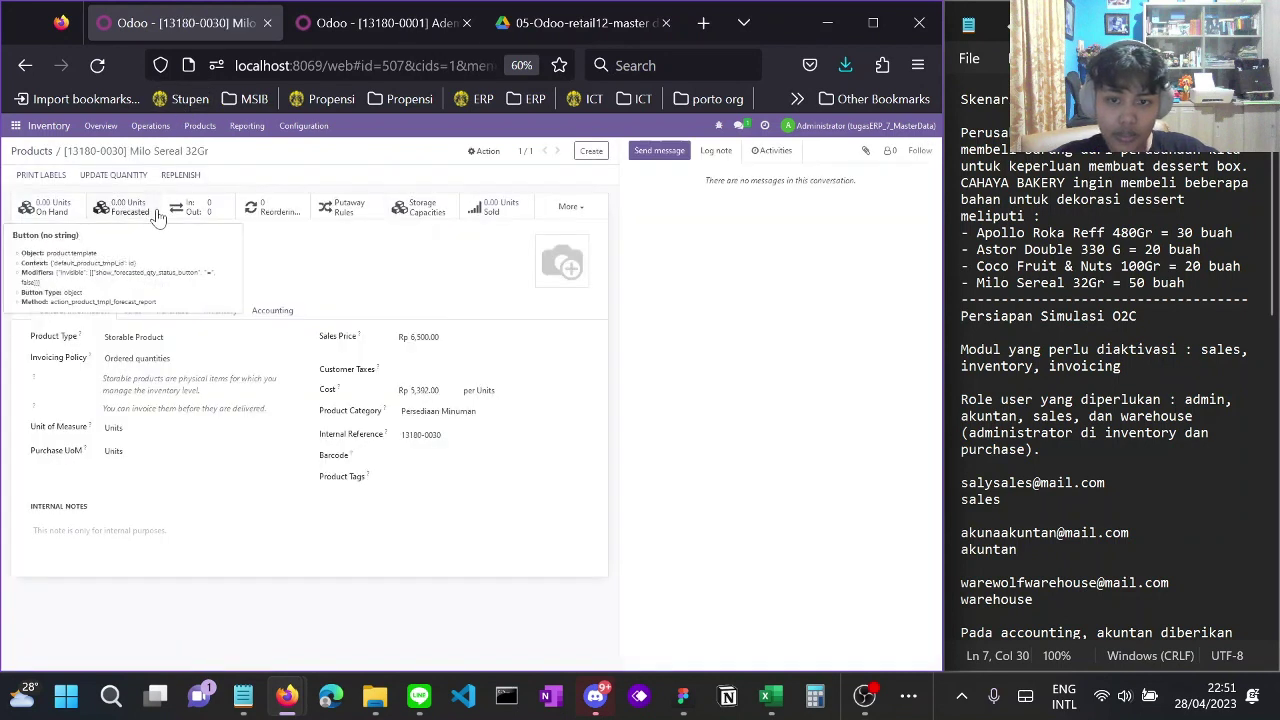
{"action": "left_click", "coordinate": [64, 212]}
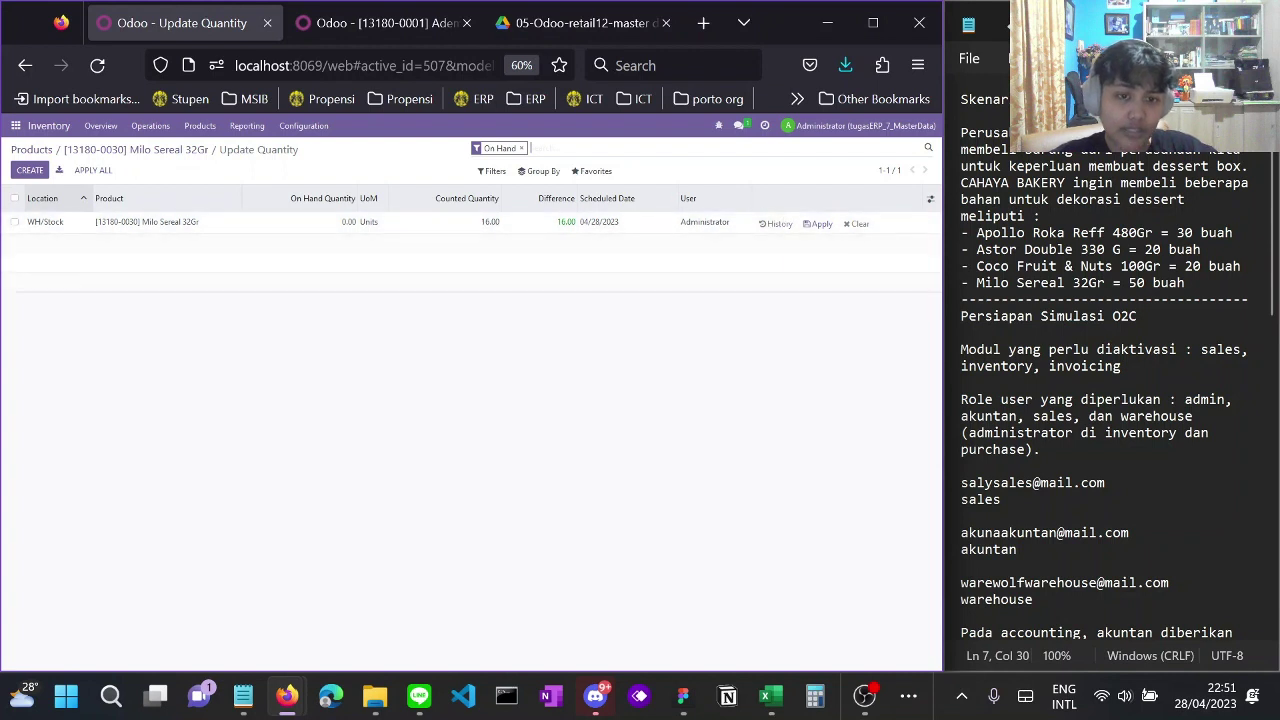
Switch to the Notepad scenario notes and change the ordered quantity of Milo Sereal 32Gr to 10
{"action": "left_click_drag", "start_coordinate": [1129, 283], "coordinate": [1145, 283]}
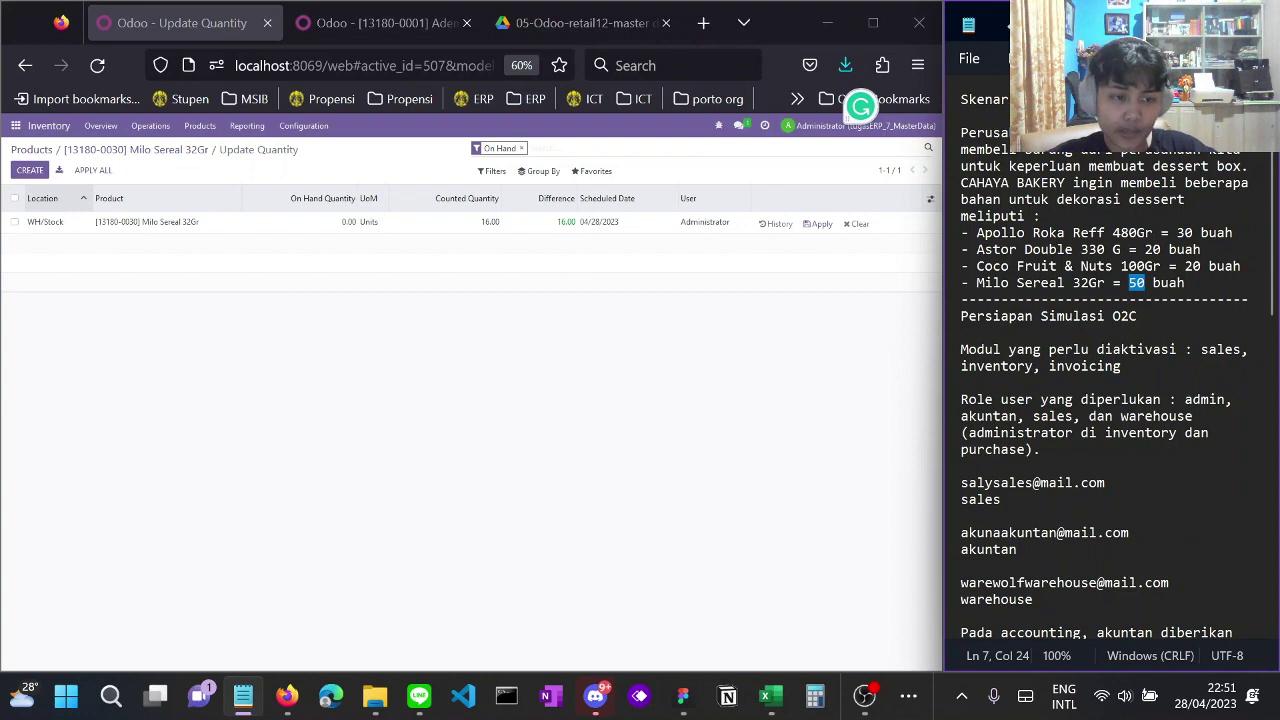
{"action": "type", "text": "10"}
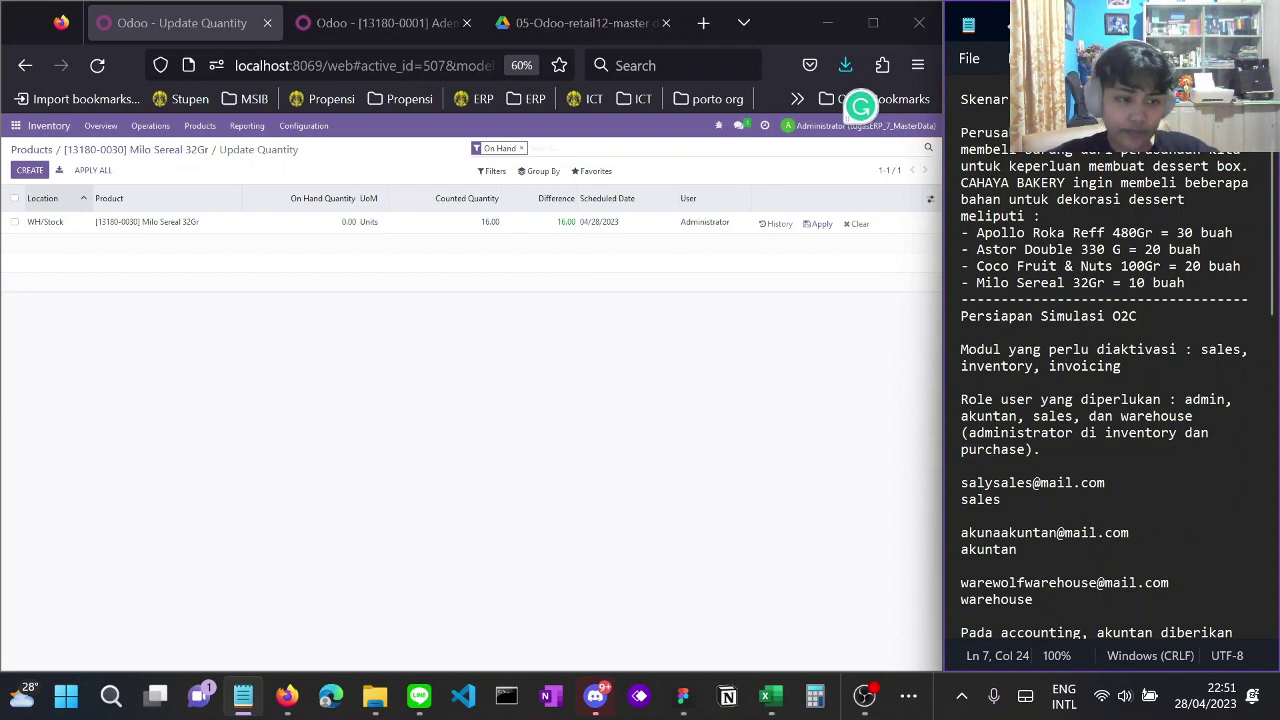
Return to Odoo in Firefox and try to apply the counted quantity of Milo Sereal 32Gr to the stock on hand
{"action": "left_click", "coordinate": [645, 328]}
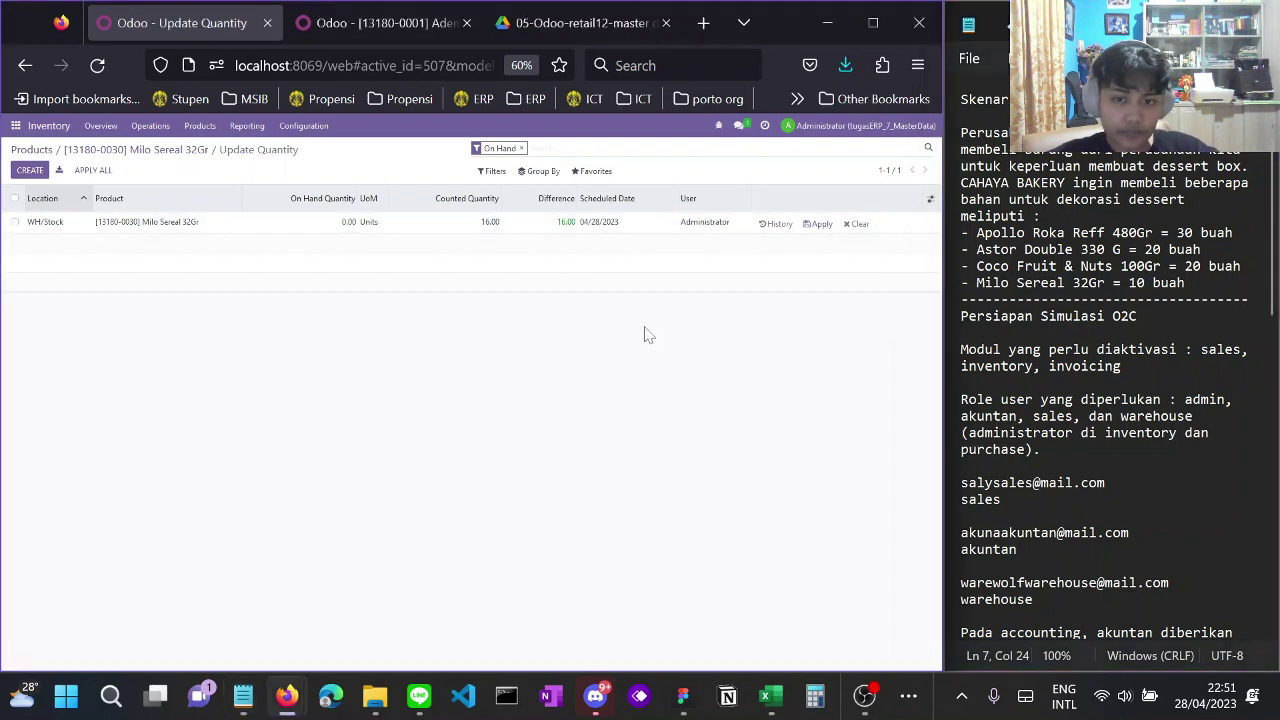
{"action": "left_click", "coordinate": [820, 226]}
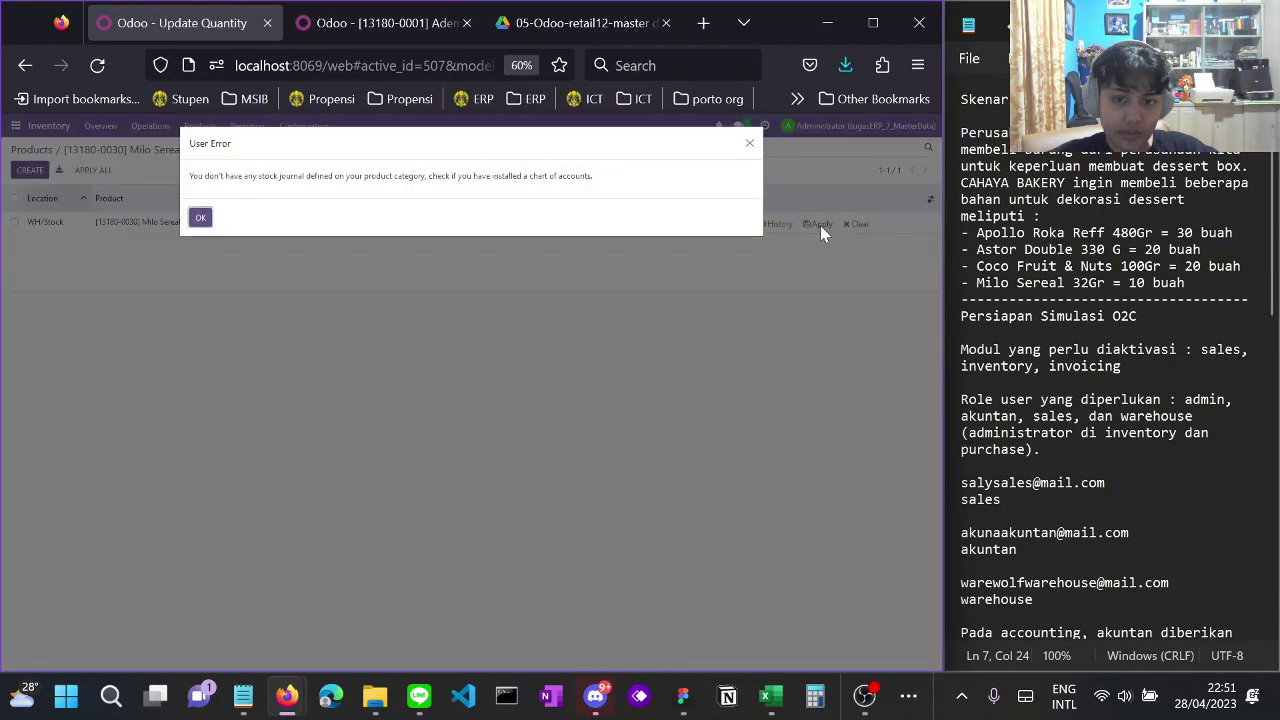
{"action": "left_click", "coordinate": [200, 217]}
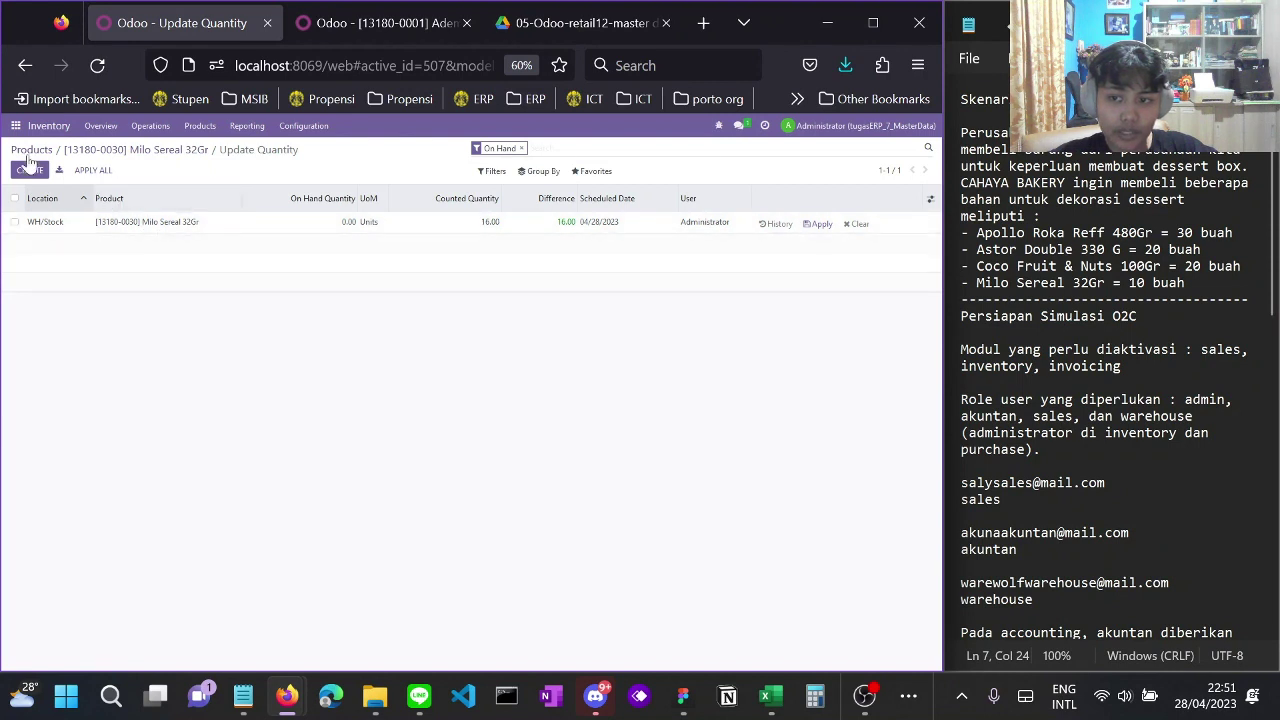
Check the product category on the Milo Sereal 32Gr form and open the "Persediaan Minuman" product category
{"action": "left_click", "coordinate": [40, 150]}
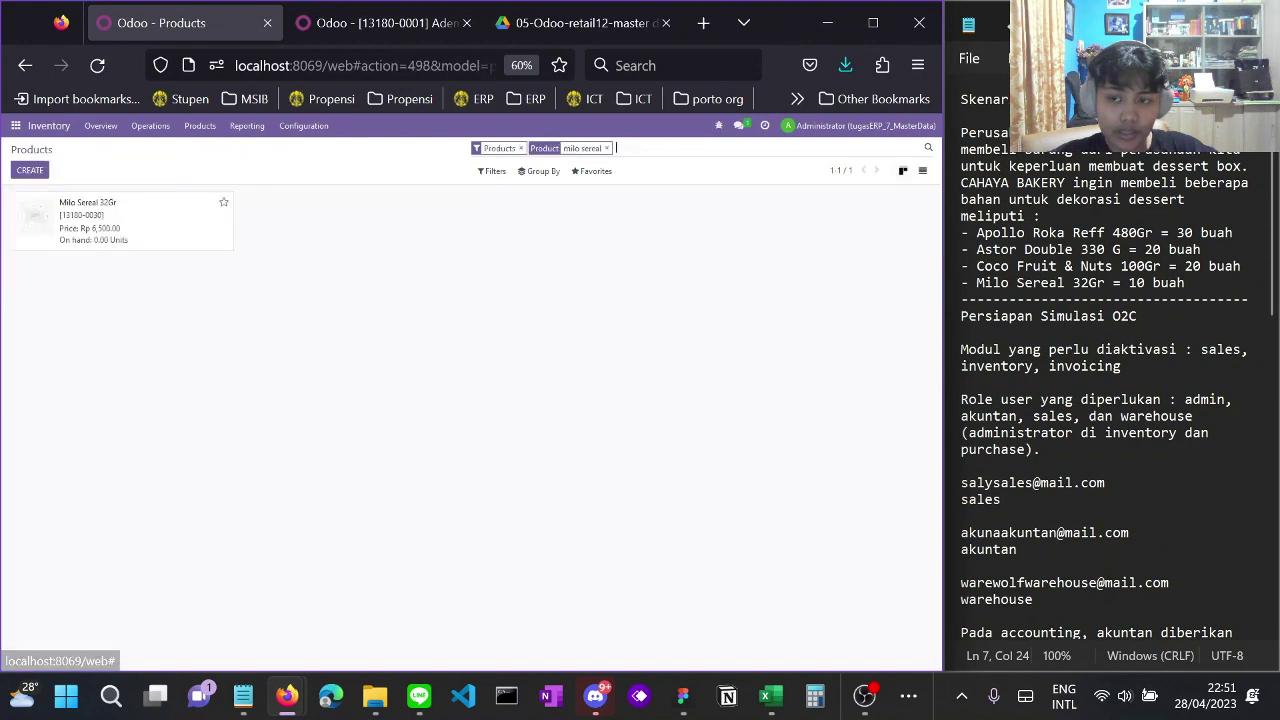
{"action": "left_click", "coordinate": [140, 236]}
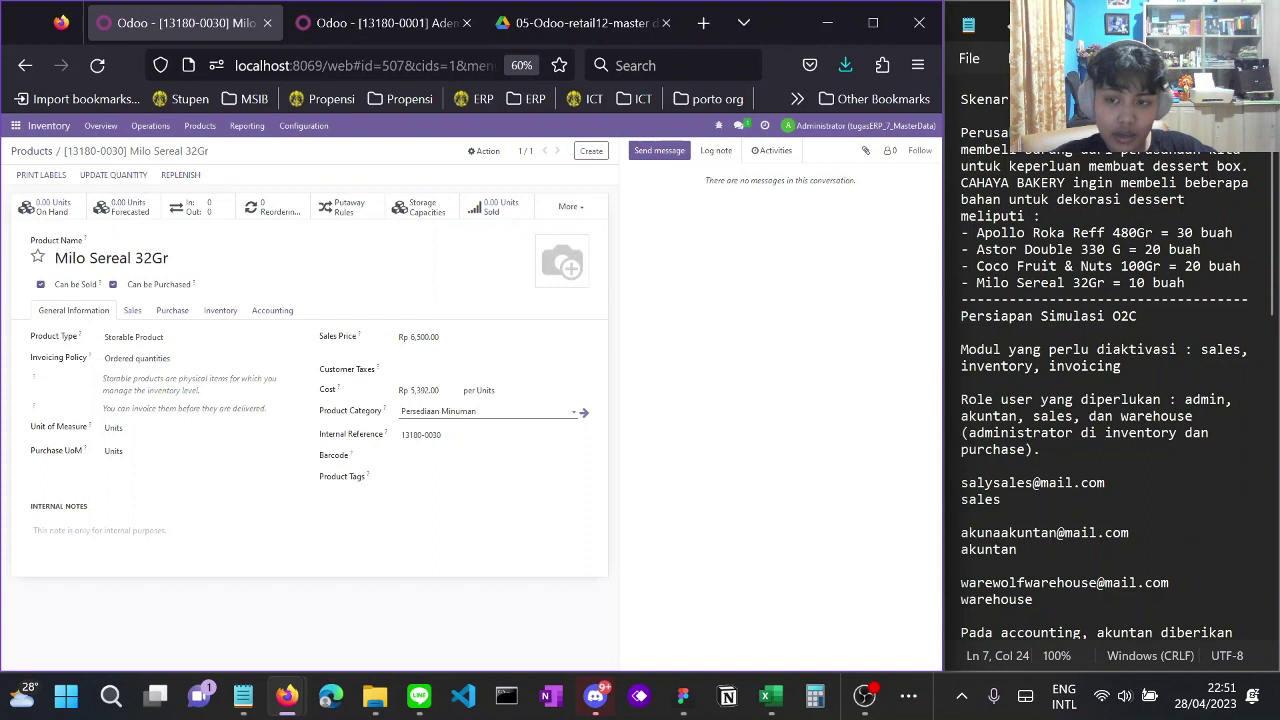
{"action": "left_click", "coordinate": [304, 126]}
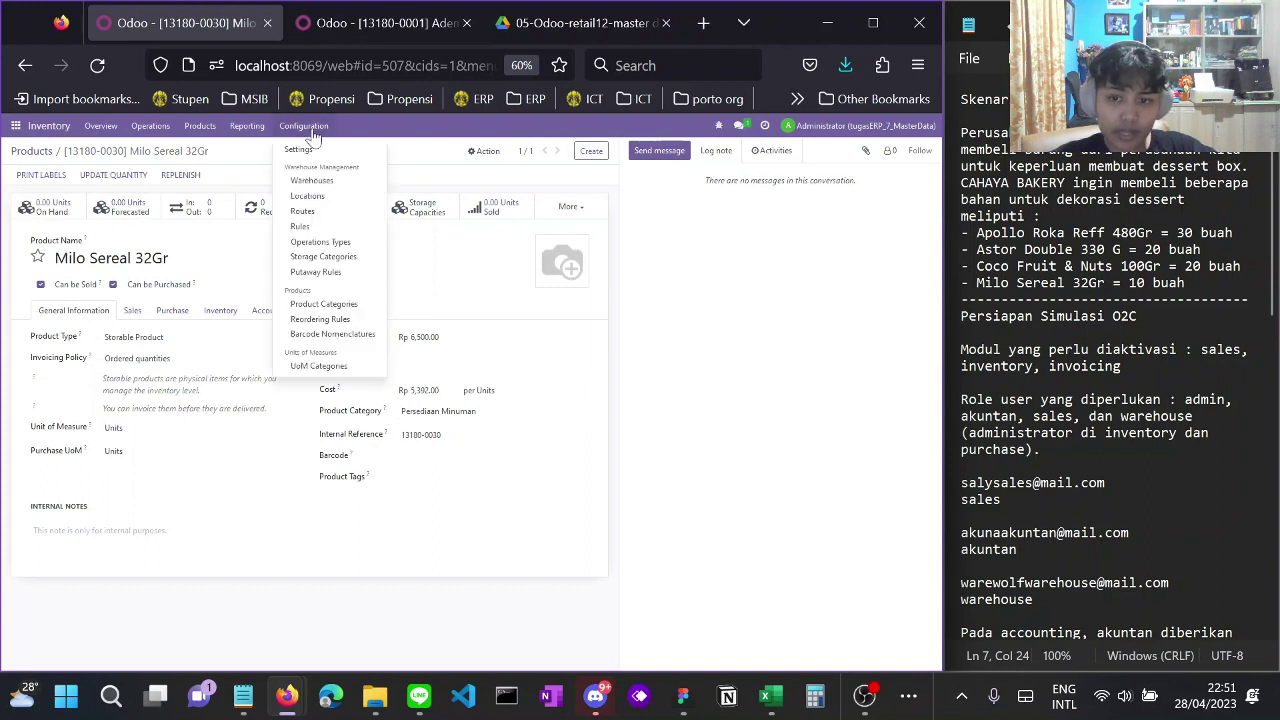
{"action": "left_click", "coordinate": [333, 305]}
{"action": "type", "text": "pe"}
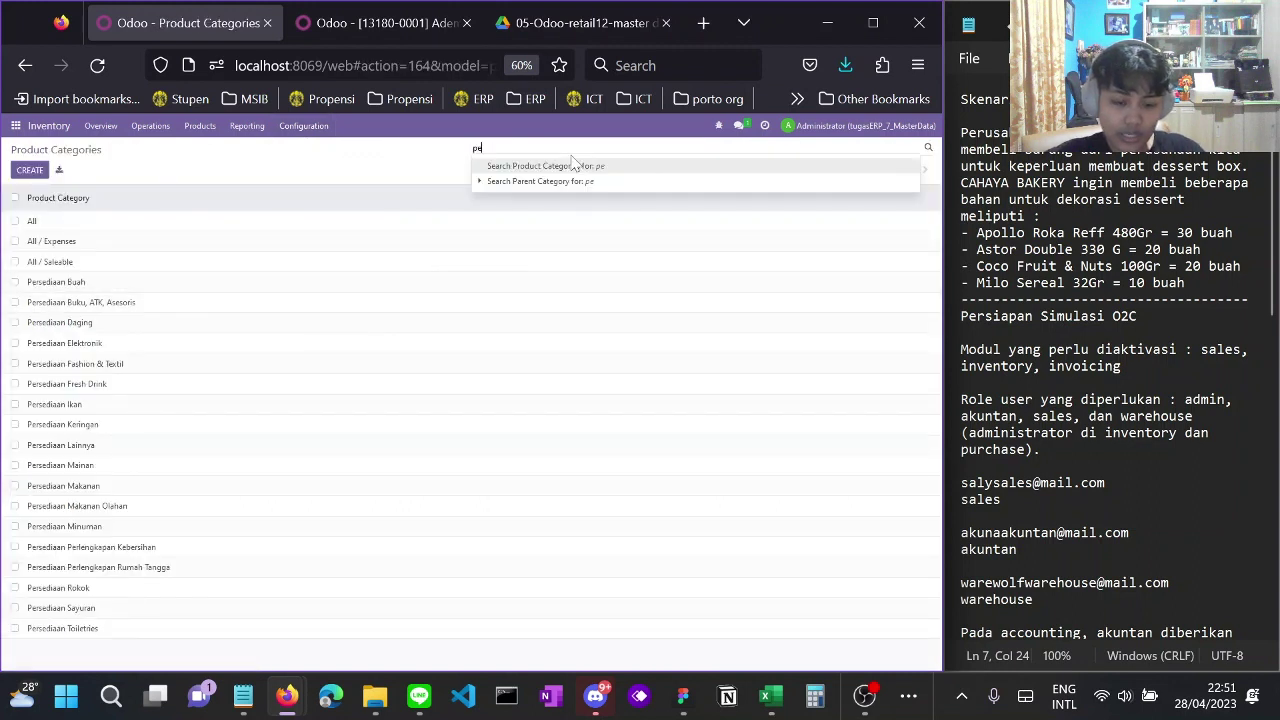
{"action": "type", "text": "rsediaan mi"}
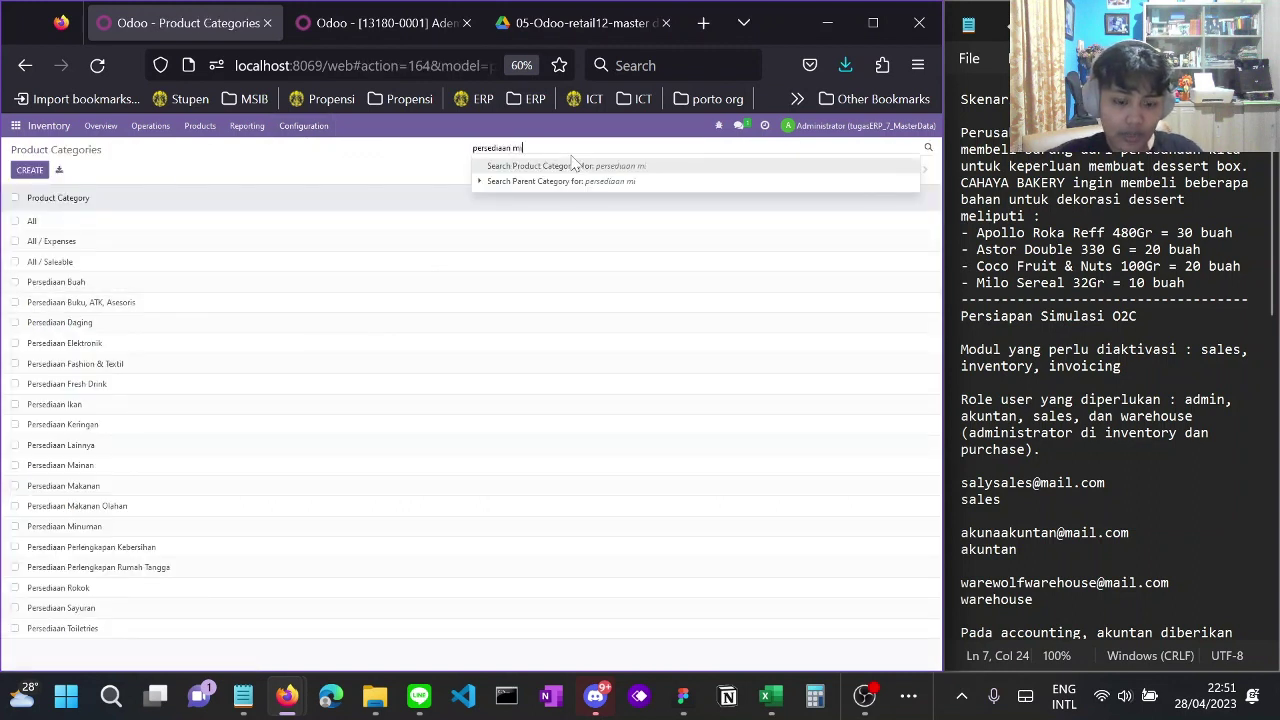
{"action": "type", "text": "numan"}
{"action": "key", "text": "Return"}
{"action": "left_click", "coordinate": [397, 228]}
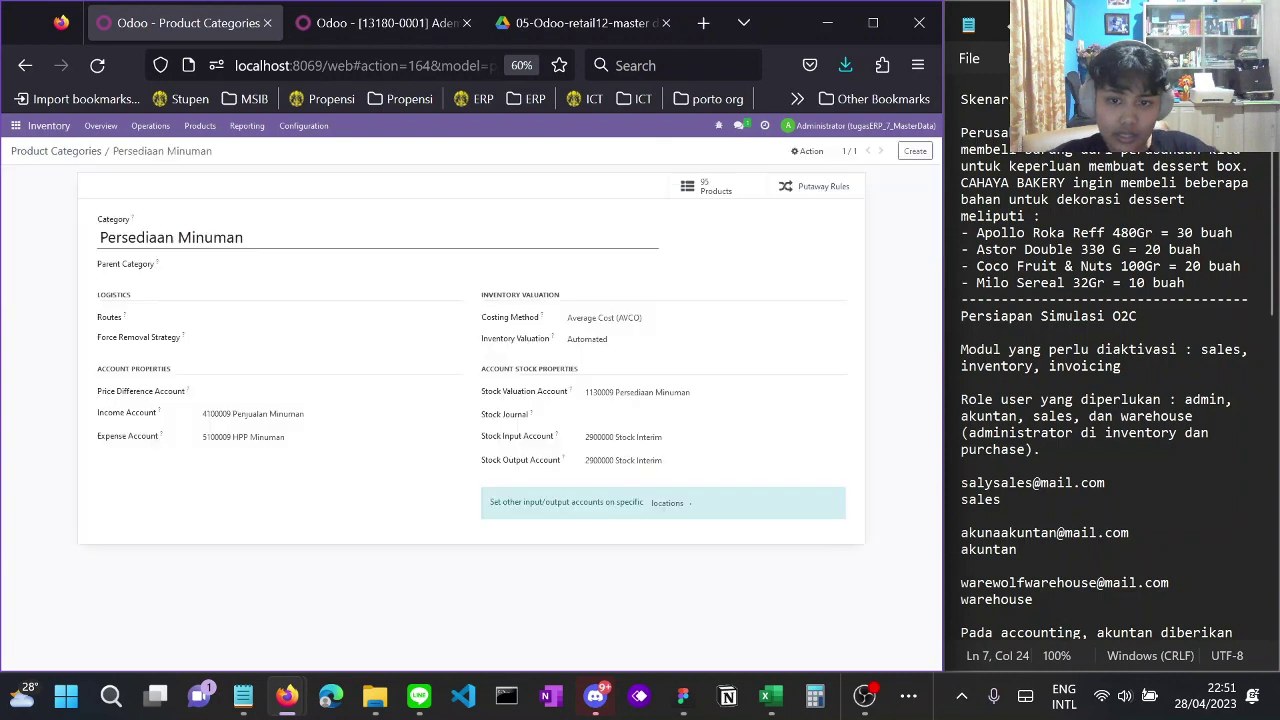
Set the stock journal of the Persediaan Minuman category to Miscellaneous Operations and save the category
{"action": "left_click", "coordinate": [610, 414]}
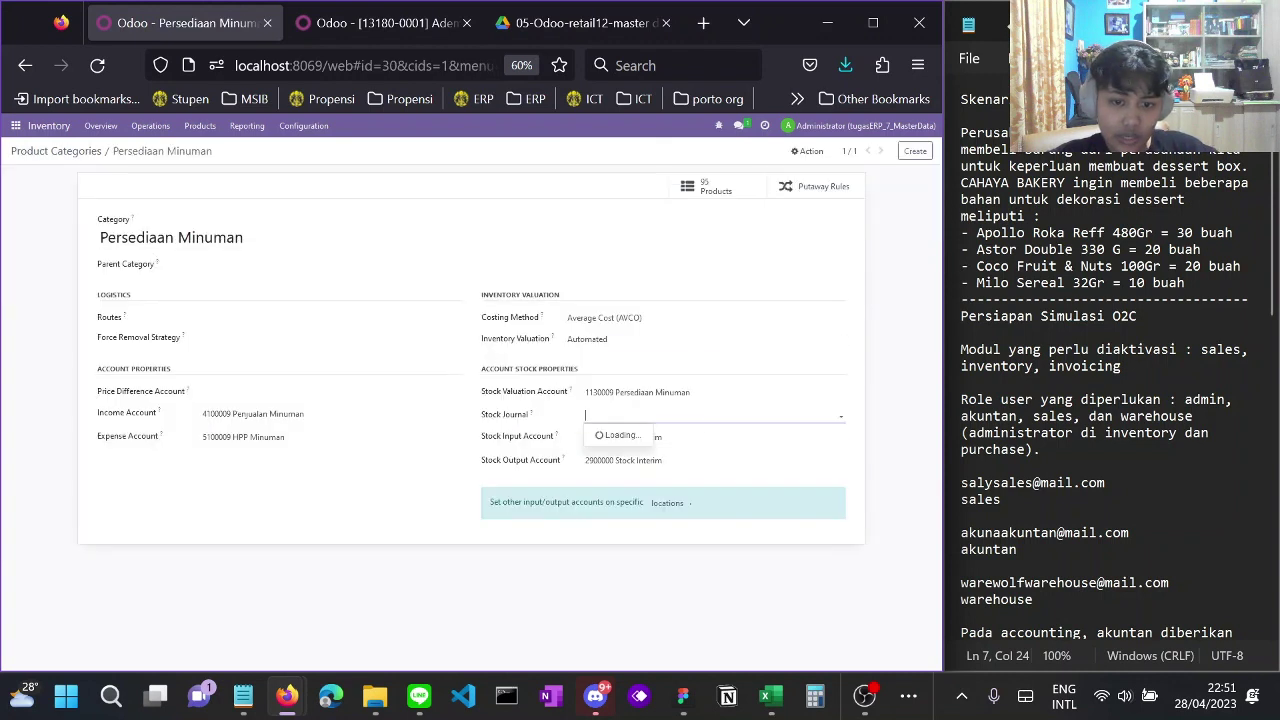
{"action": "left_click", "coordinate": [630, 433]}
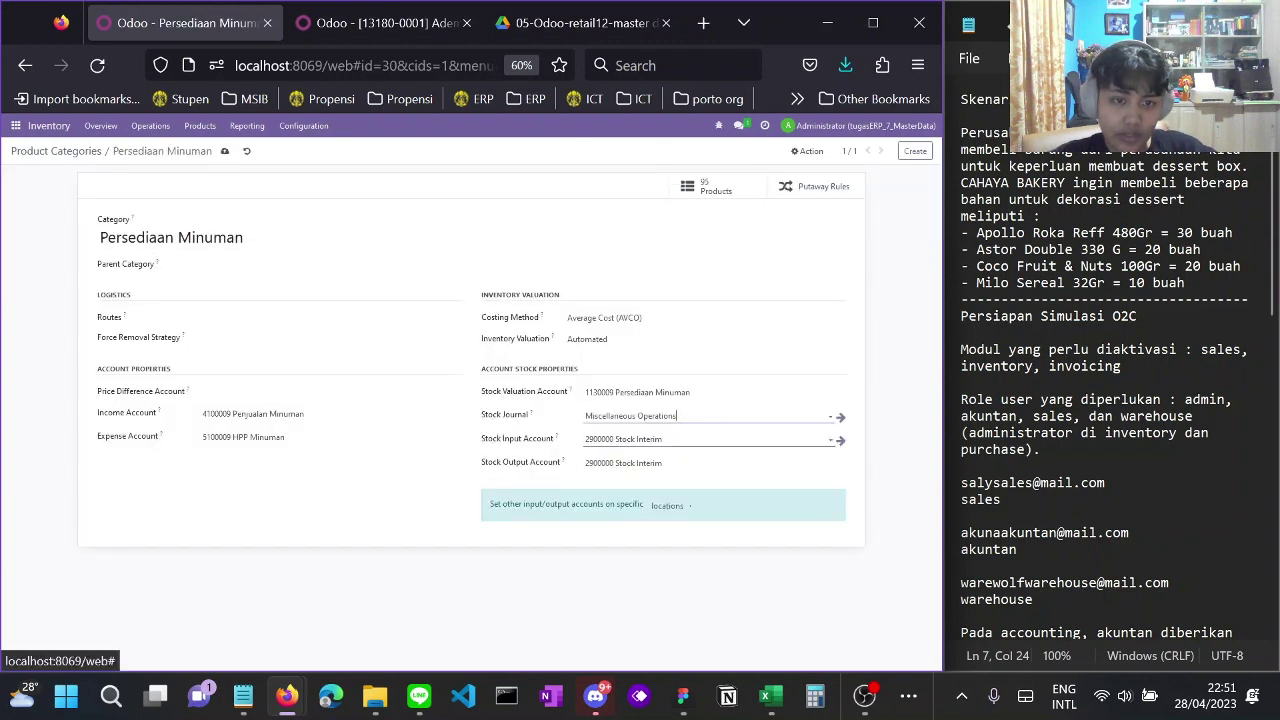
{"action": "left_click", "coordinate": [224, 152]}
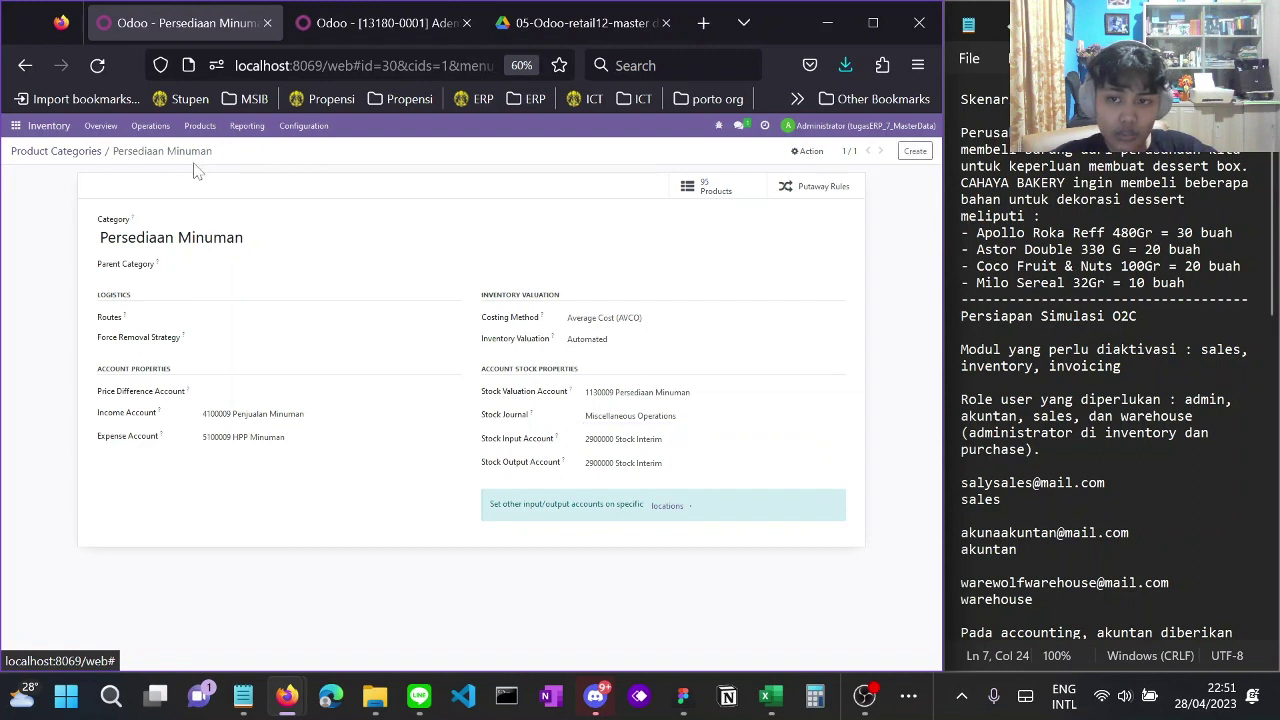
Search the Inventory products for "milo sereal" and apply the counted quantity of Milo Sereal 32Gr to the stock on hand
{"action": "left_click", "coordinate": [199, 125]}
{"action": "left_click", "coordinate": [206, 153]}
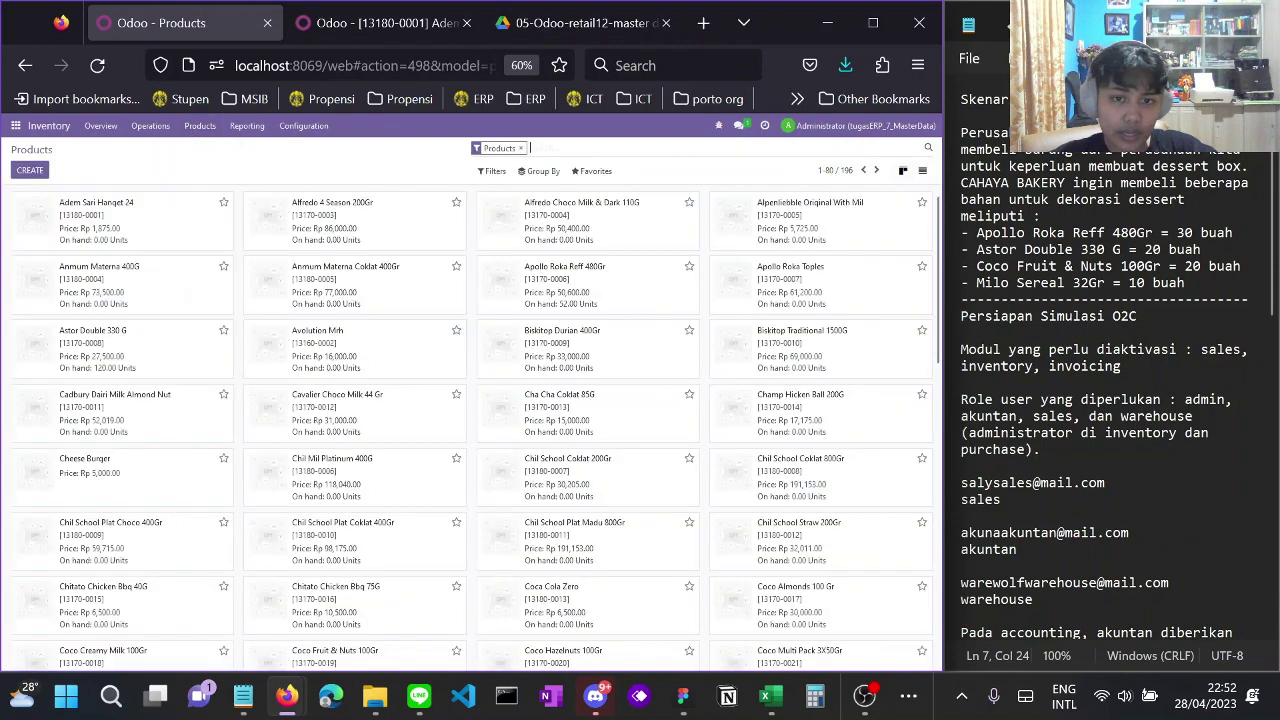
{"action": "type", "text": "milo sereal"}
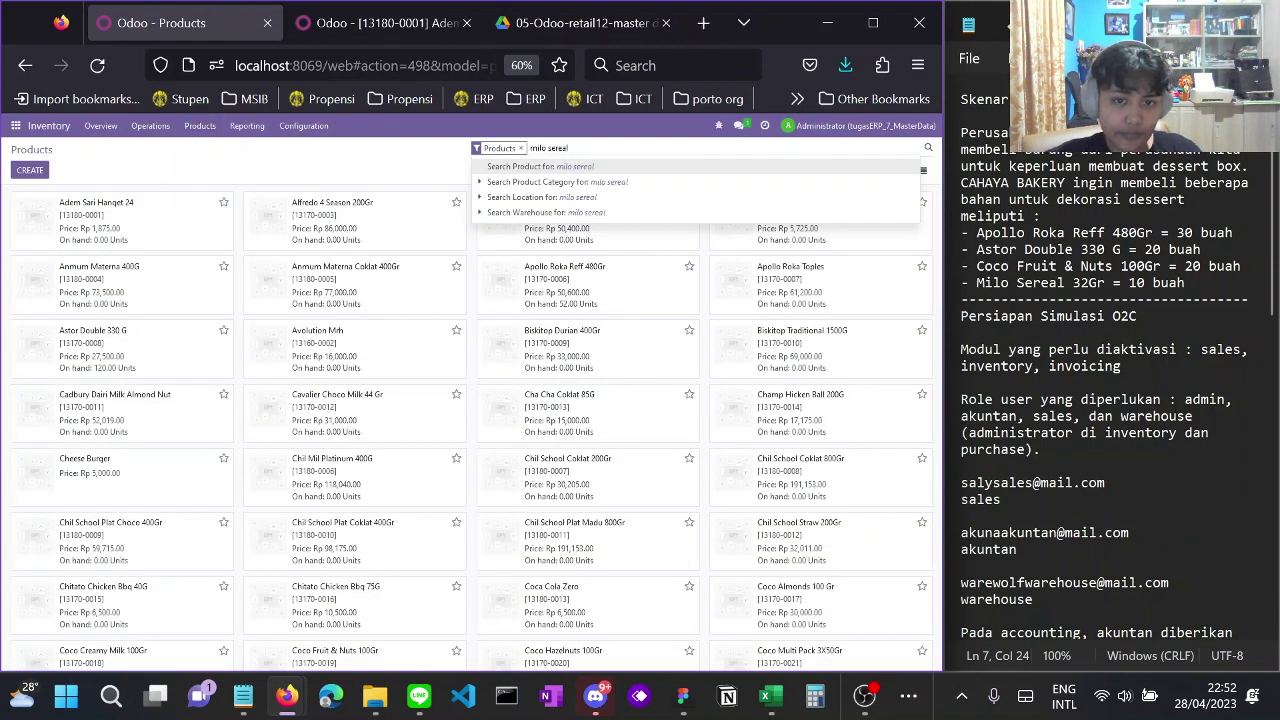
{"action": "key", "text": "Return"}
{"action": "left_click", "coordinate": [99, 222]}
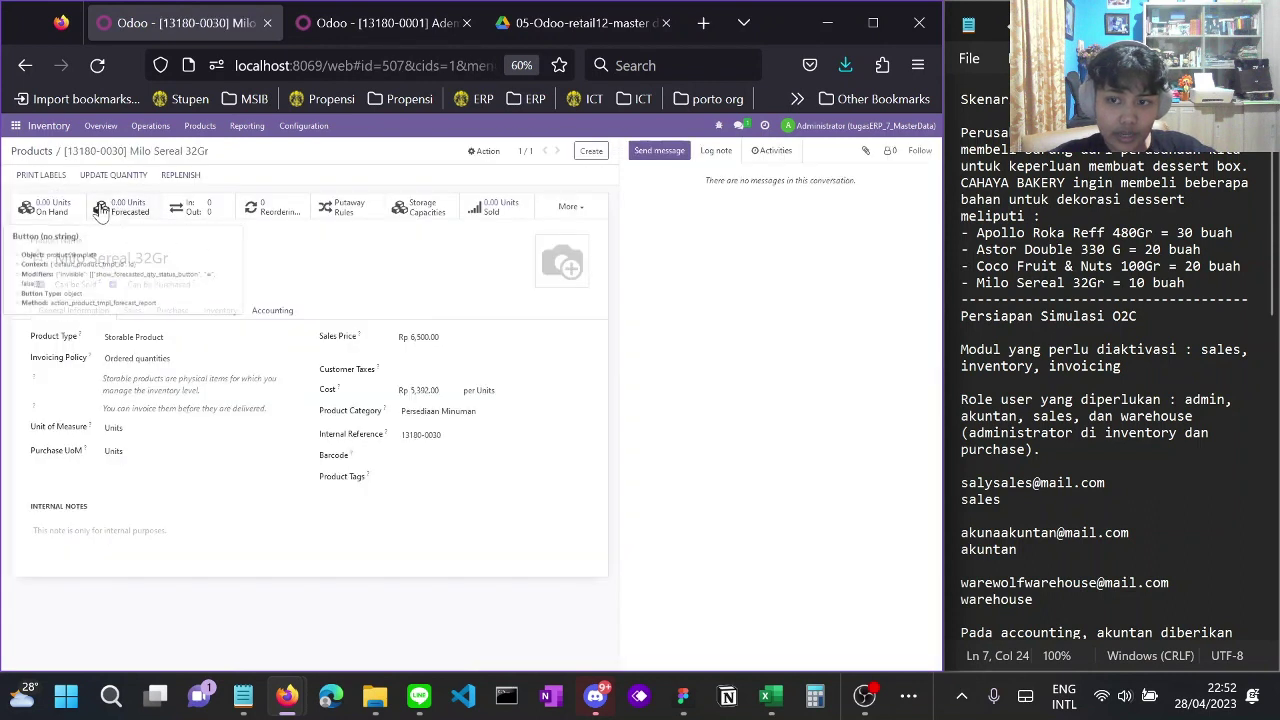
{"action": "left_click", "coordinate": [45, 208]}
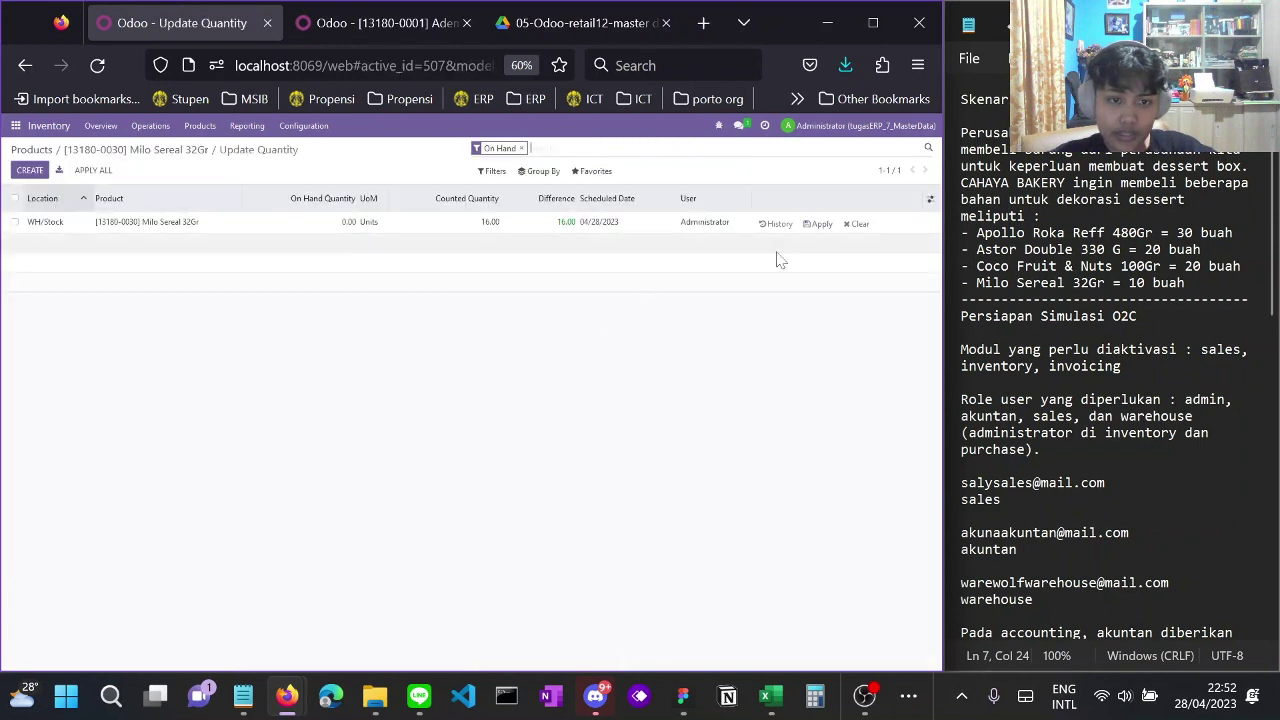
{"action": "left_click", "coordinate": [814, 225]}
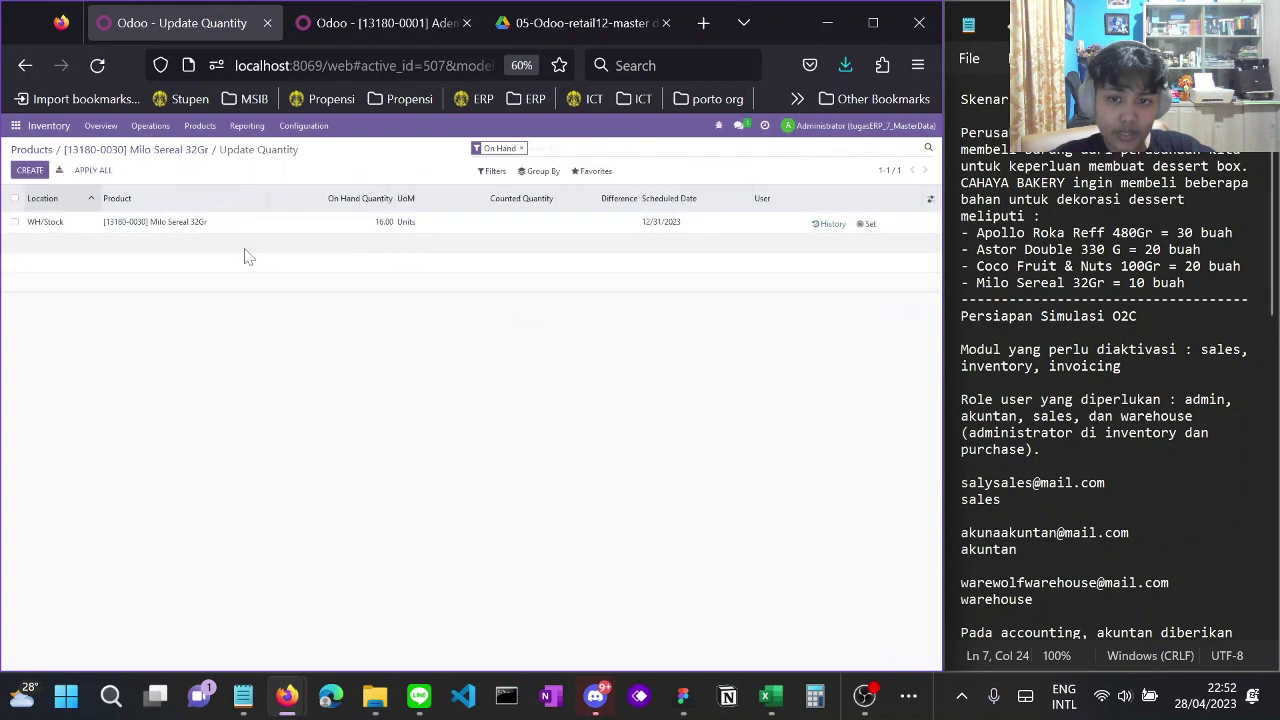
Review the order-to-cash flow in the scenario notes, and switch from the administrator account to the sales user's saved login
{"action": "scroll", "coordinate": [1110, 400], "scroll_direction": "down", "scroll_amount": 4}
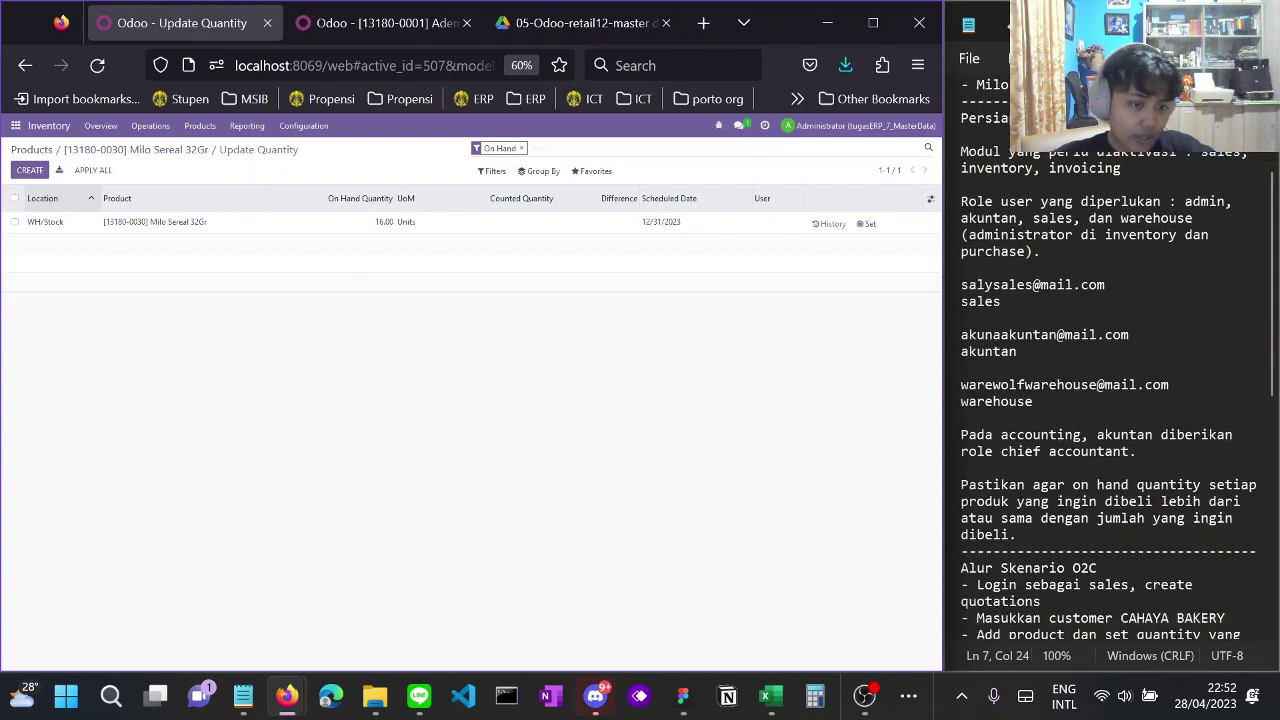
{"action": "scroll", "coordinate": [1110, 400], "scroll_direction": "down", "scroll_amount": 9}
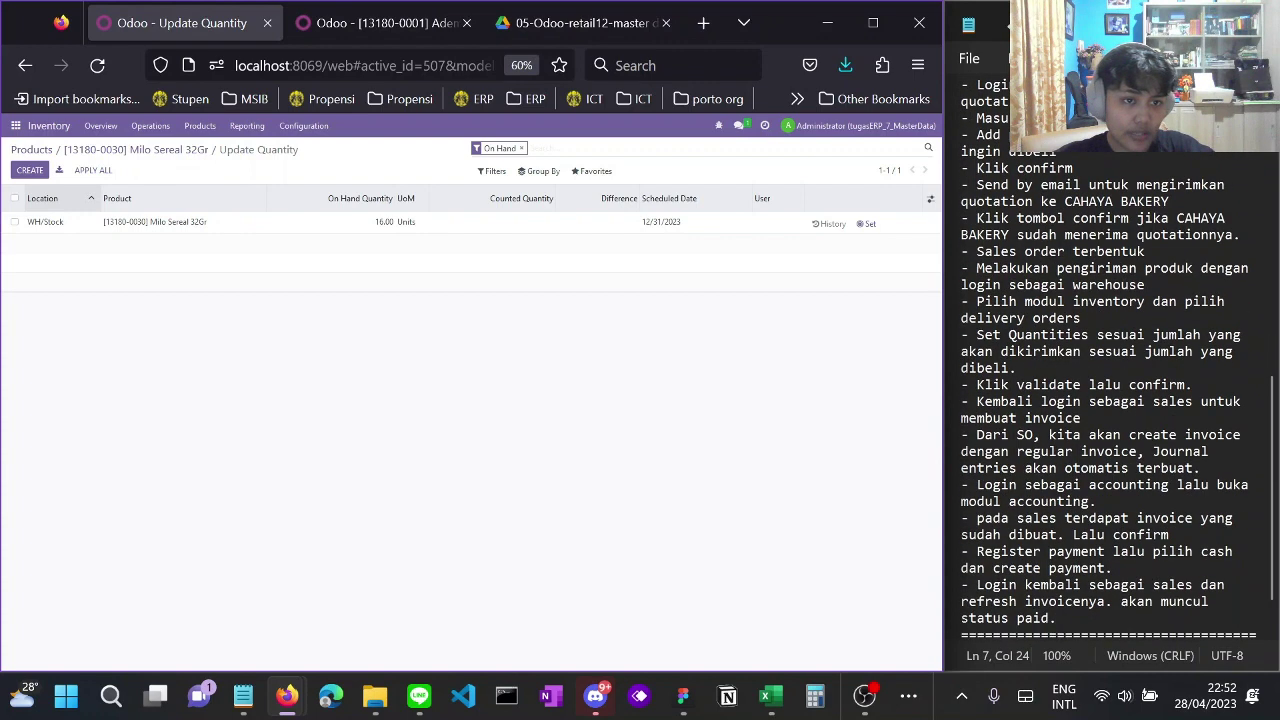
{"action": "scroll", "coordinate": [1110, 400], "scroll_direction": "up", "scroll_amount": 1}
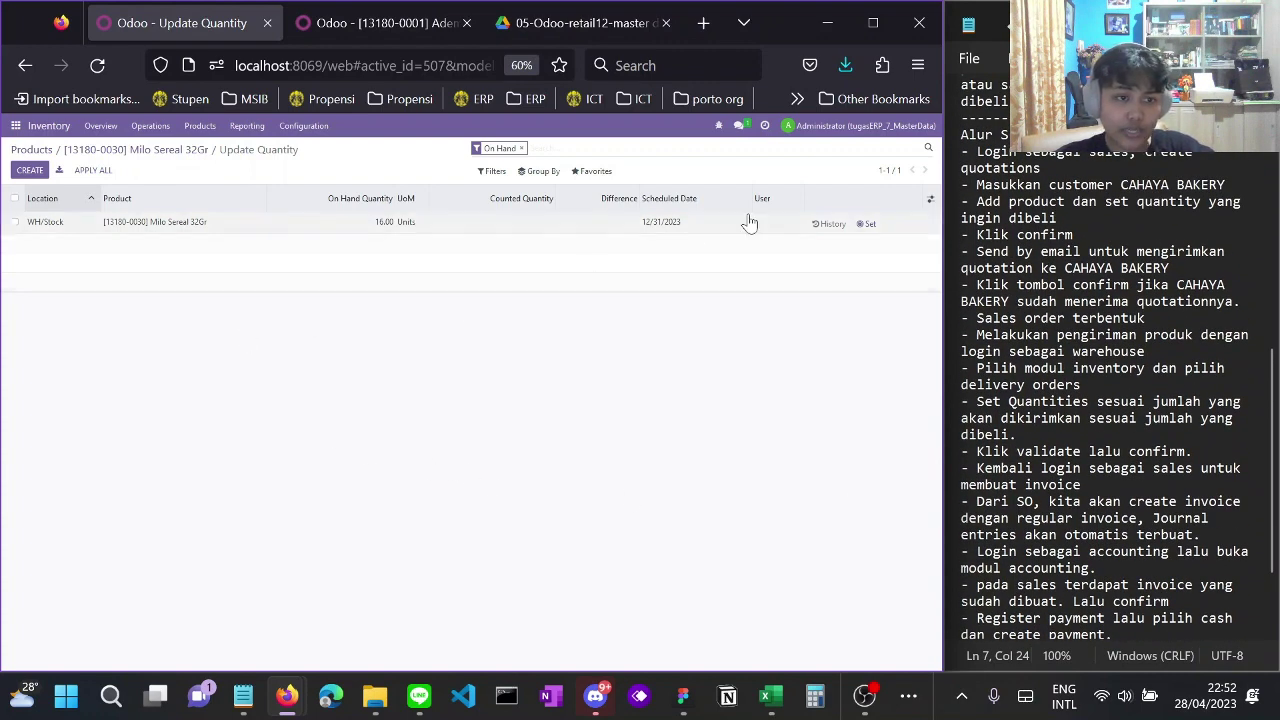
{"action": "left_click", "coordinate": [843, 130]}
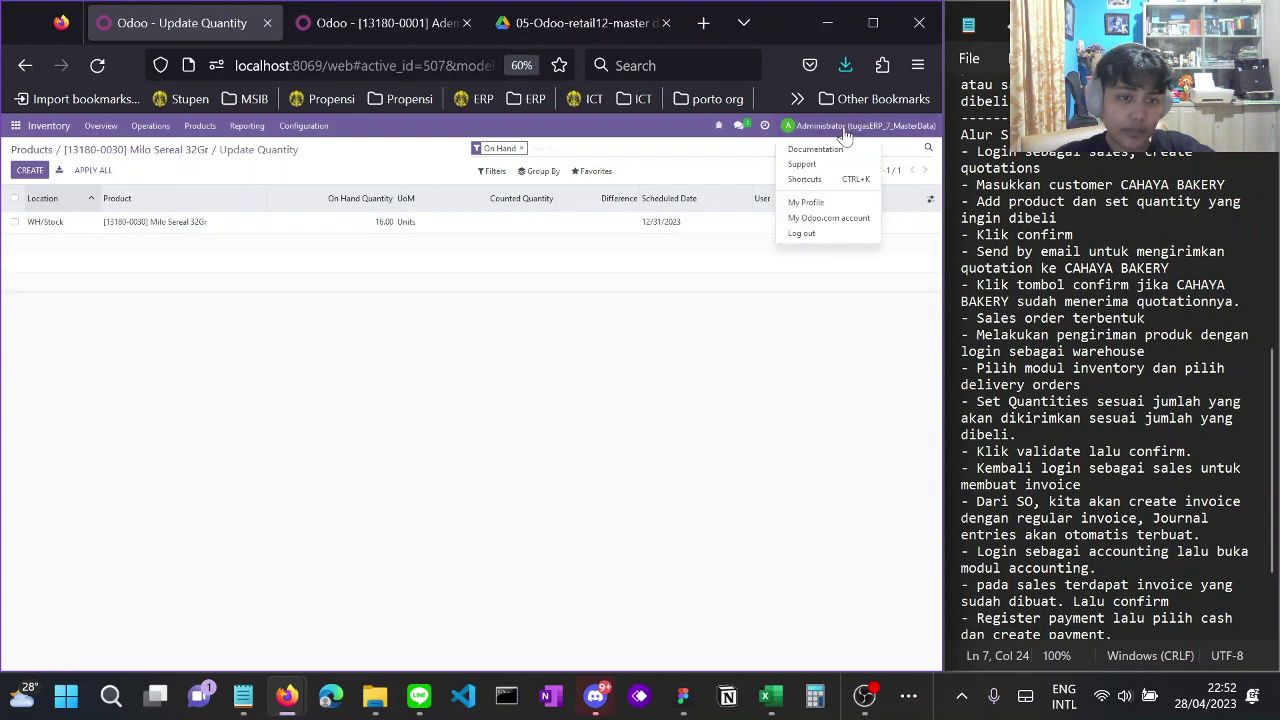
{"action": "left_click", "coordinate": [828, 235]}
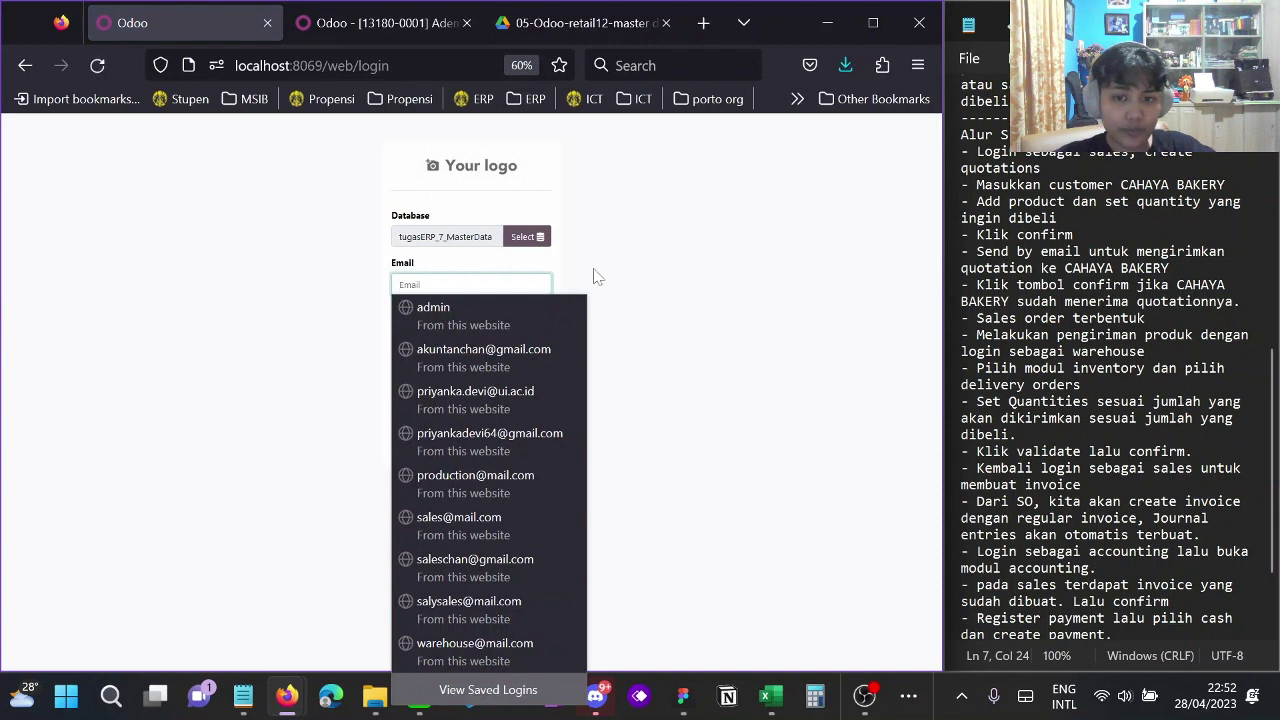
{"action": "type", "text": "sal"}
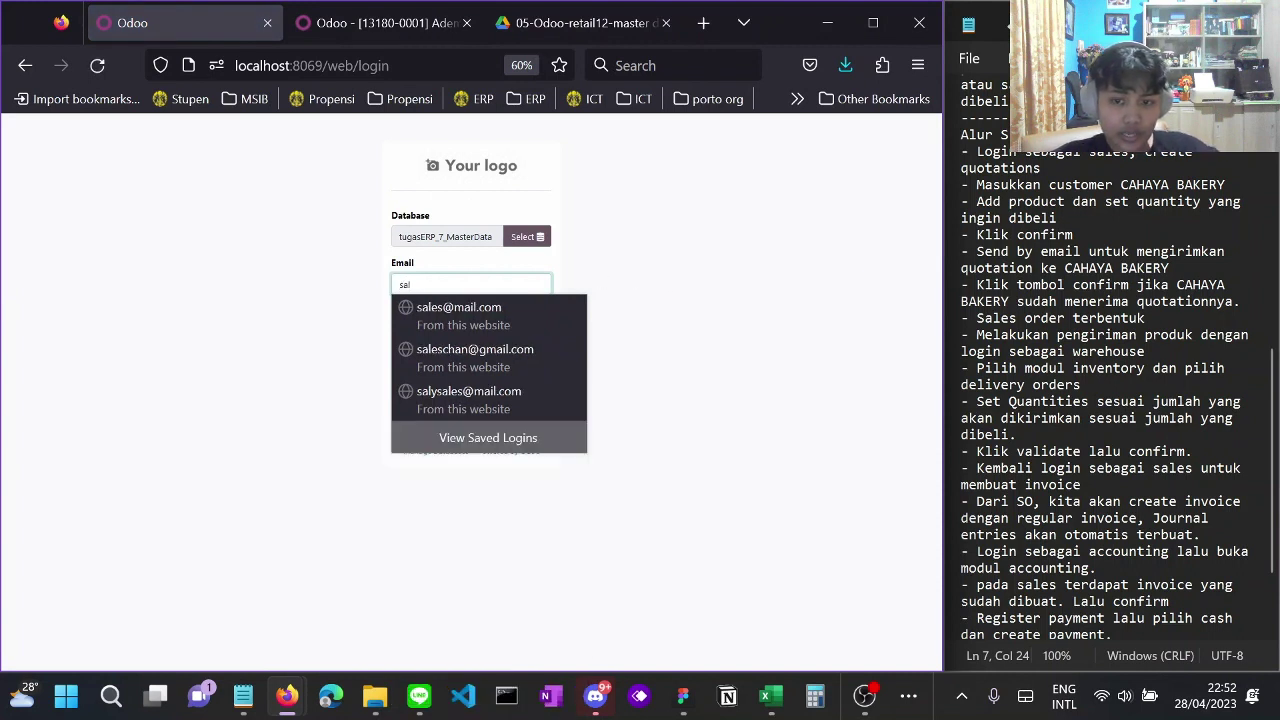
{"action": "left_click", "coordinate": [490, 392]}
{"action": "left_click", "coordinate": [502, 376]}
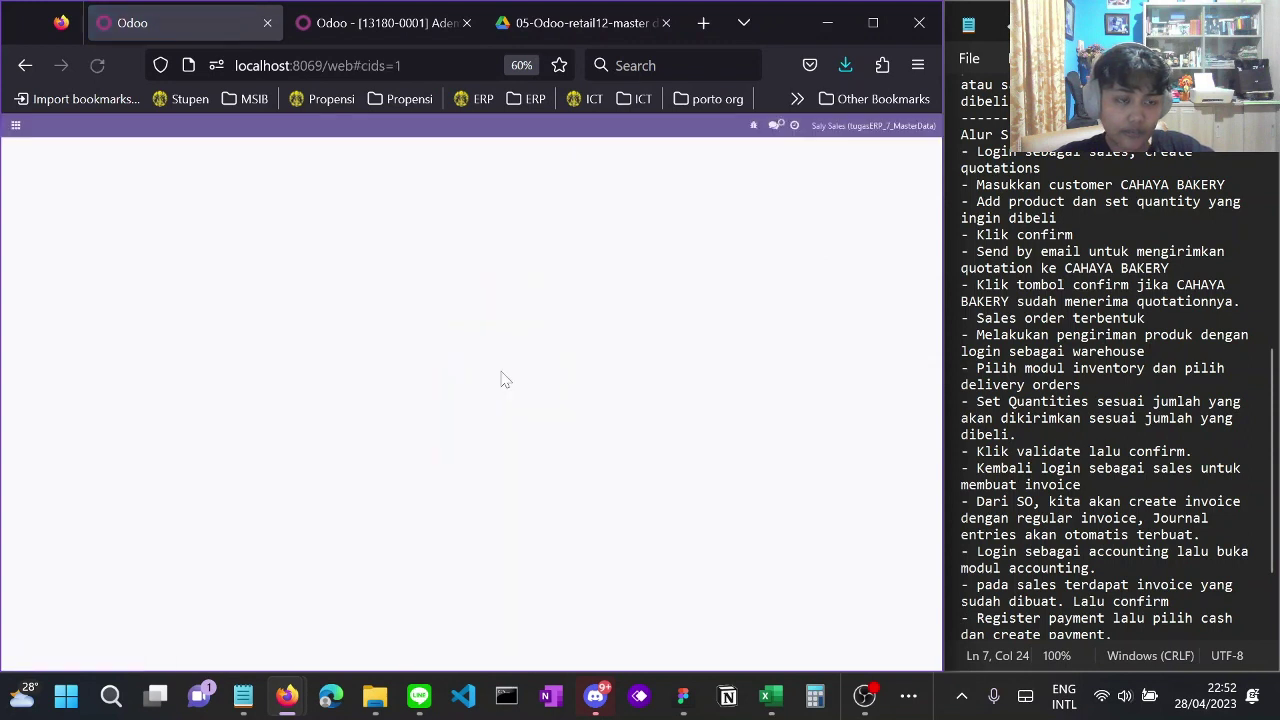
Create a new quotation in the Sales module with CAHAYA BAKERY as the customer
{"action": "left_click", "coordinate": [14, 126]}
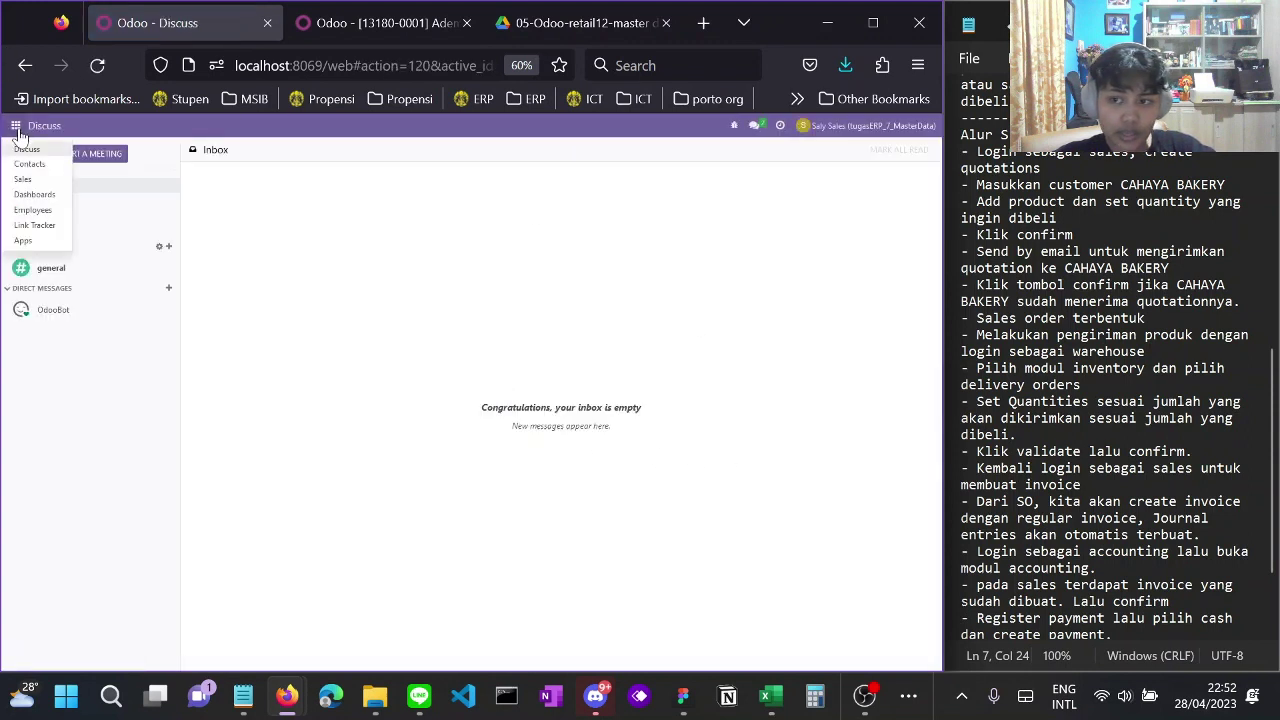
{"action": "left_click", "coordinate": [22, 179]}
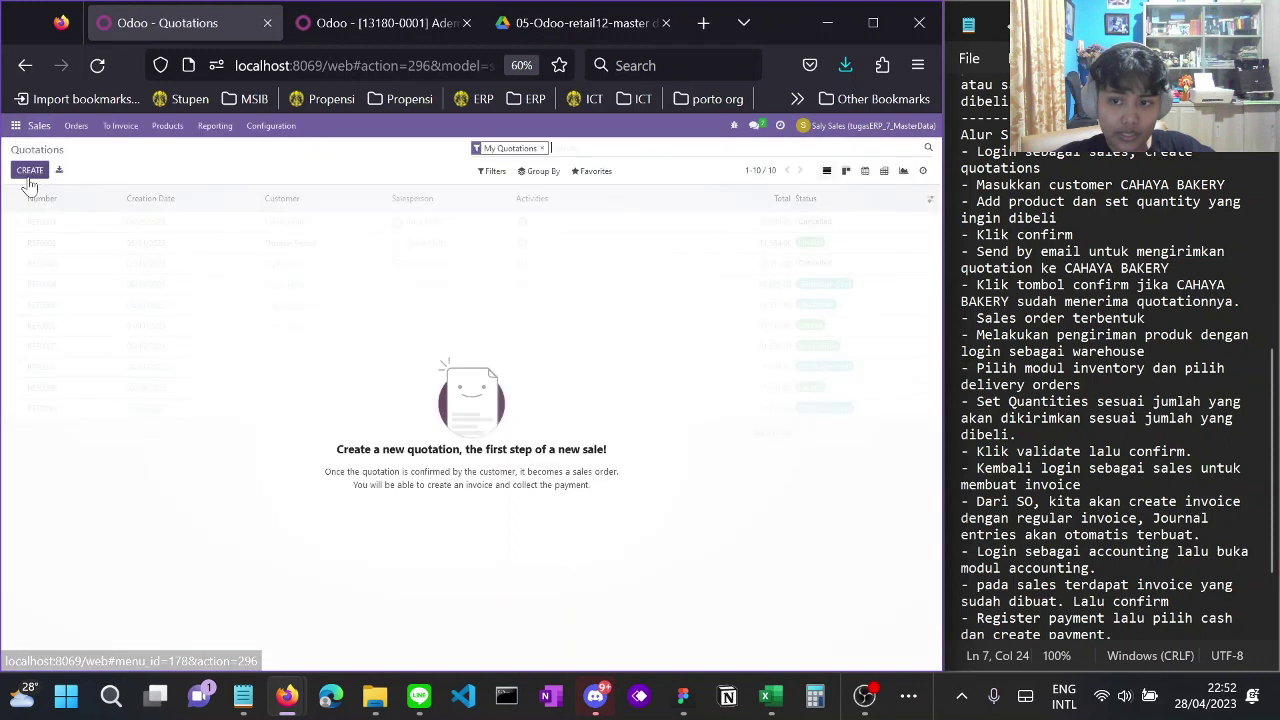
{"action": "left_click", "coordinate": [31, 171]}
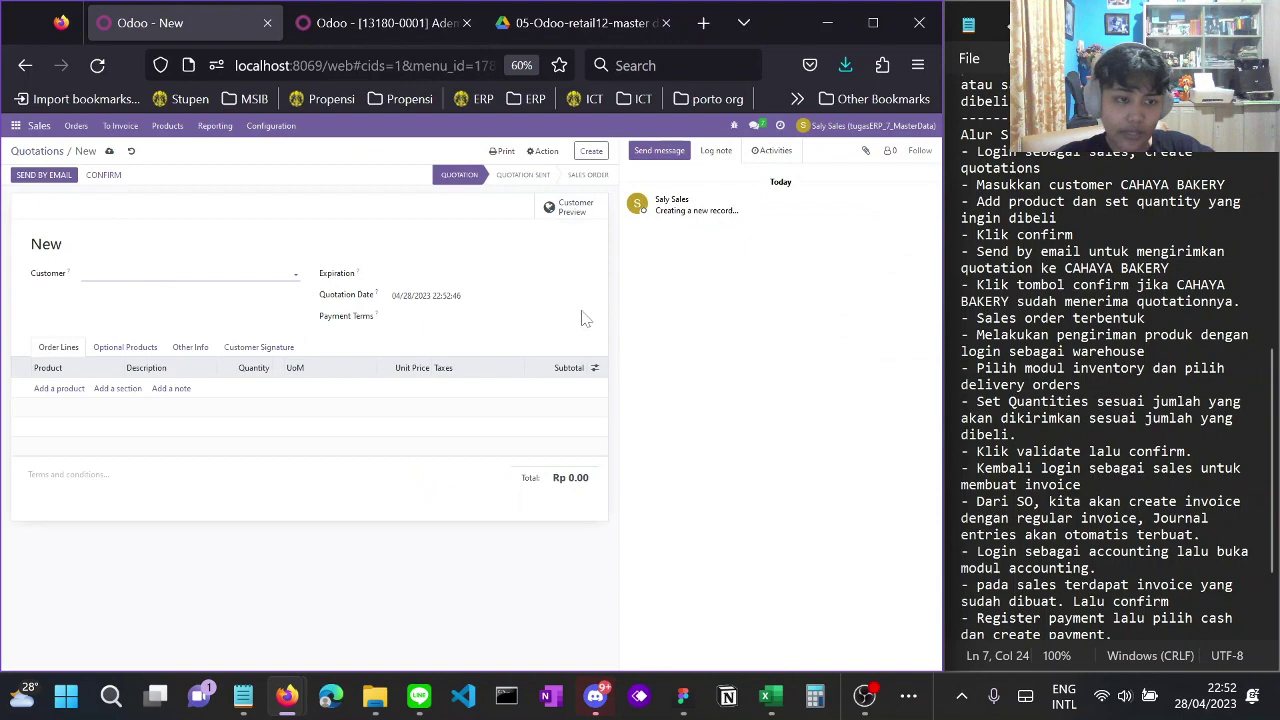
{"action": "scroll", "coordinate": [1100, 400], "scroll_direction": "up", "scroll_amount": 5}
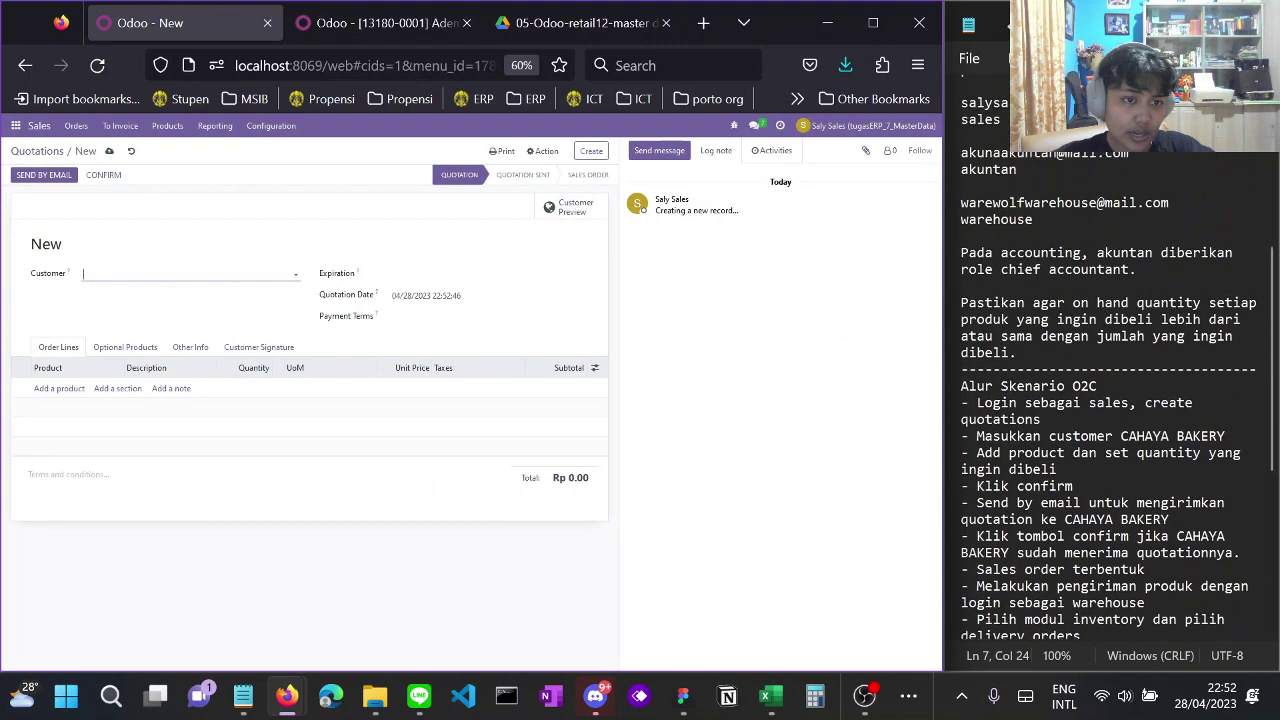
{"action": "scroll", "coordinate": [1100, 400], "scroll_direction": "up", "scroll_amount": 8}
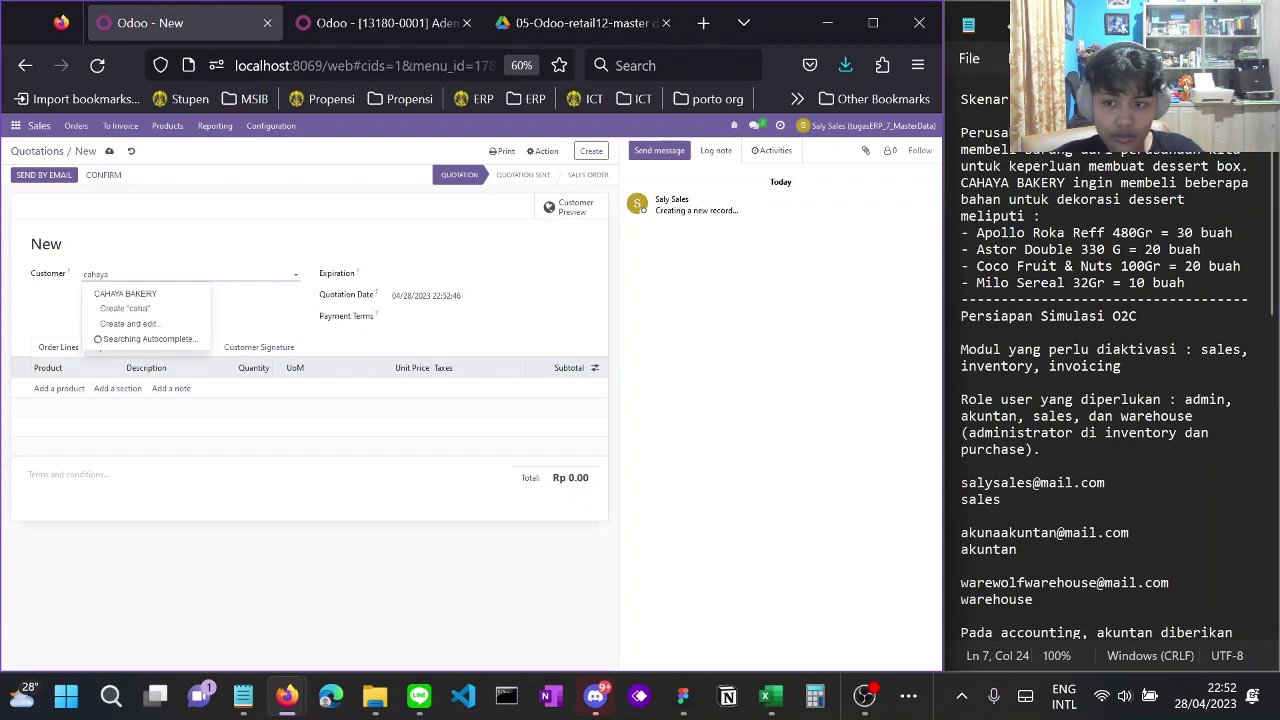
{"action": "left_click", "coordinate": [190, 294]}
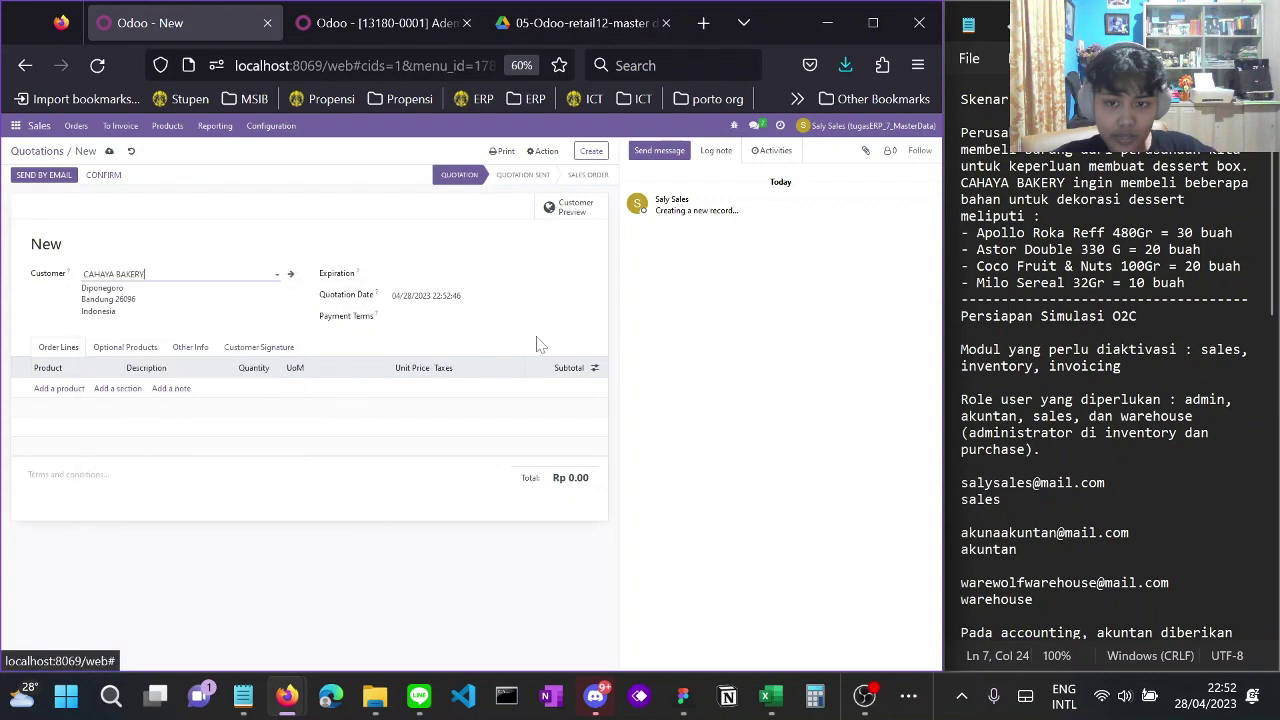
Add Apollo Roka Reff 480Gr to the quotation's order lines with a quantity of 30
{"action": "scroll", "coordinate": [1100, 400], "scroll_direction": "down", "scroll_amount": 8}
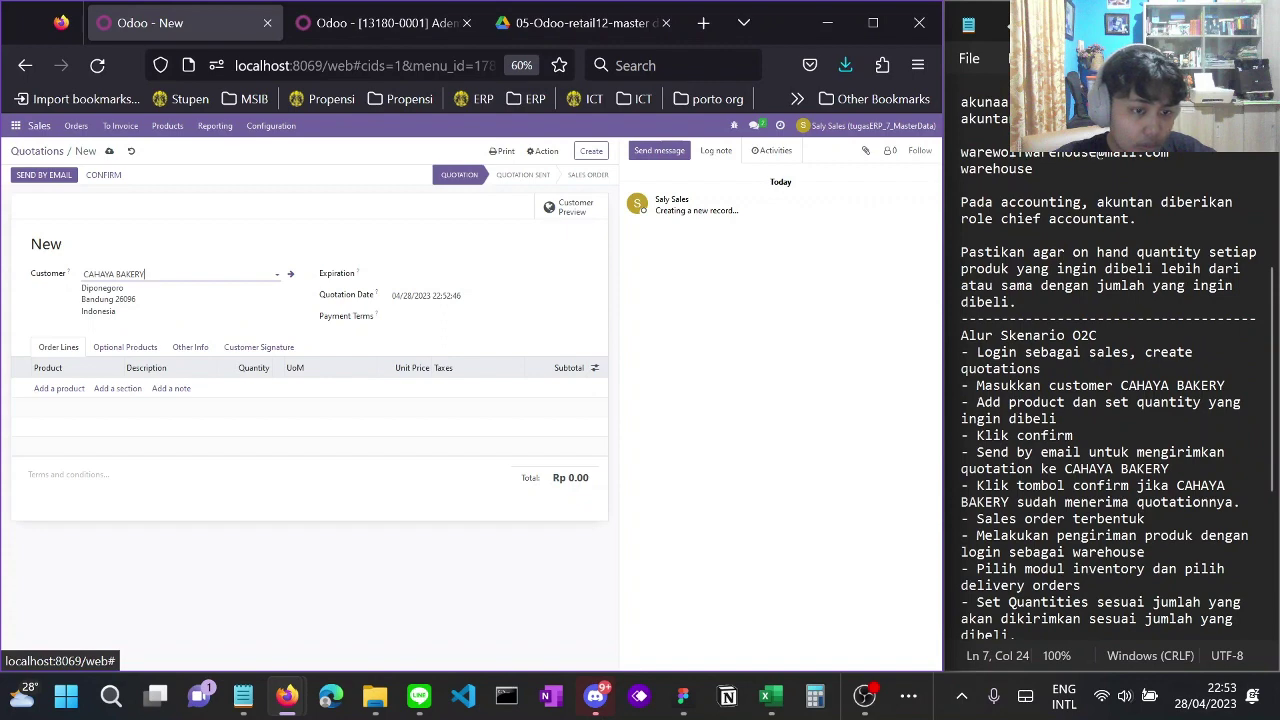
{"action": "scroll", "coordinate": [1100, 400], "scroll_direction": "down", "scroll_amount": 3}
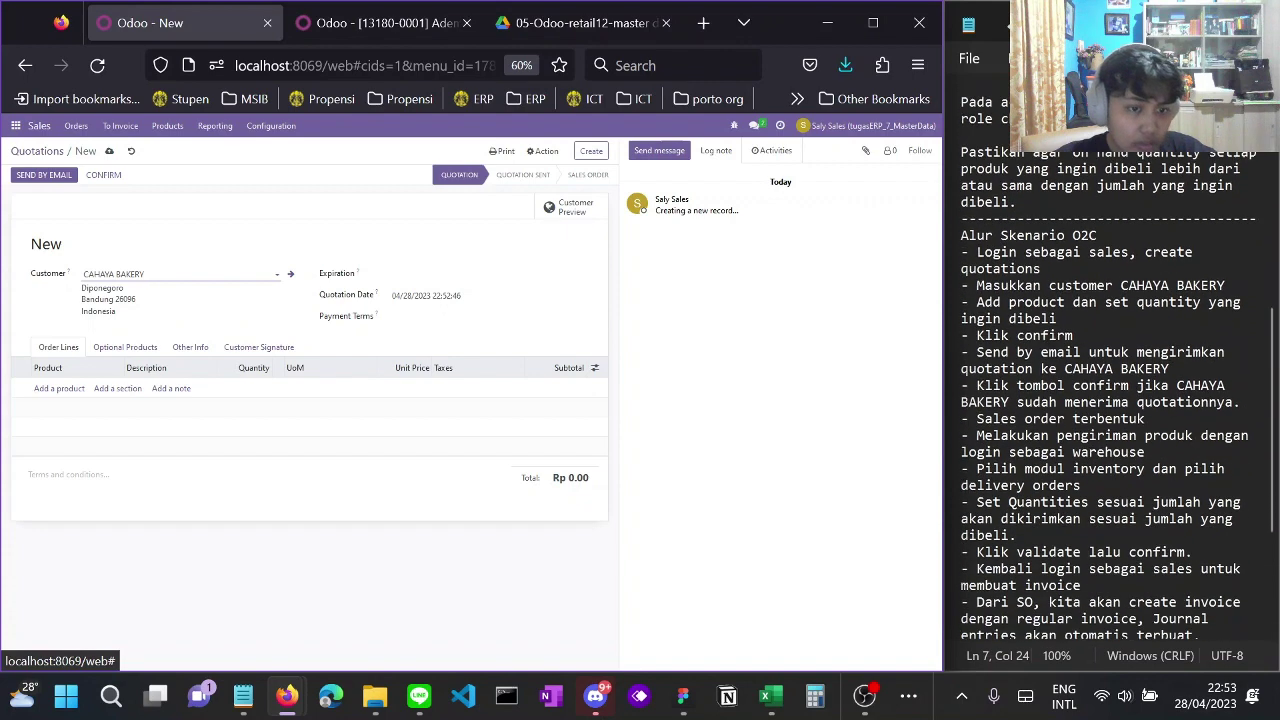
{"action": "left_click", "coordinate": [57, 390]}
{"action": "scroll", "coordinate": [1100, 400], "scroll_direction": "up", "scroll_amount": 8}
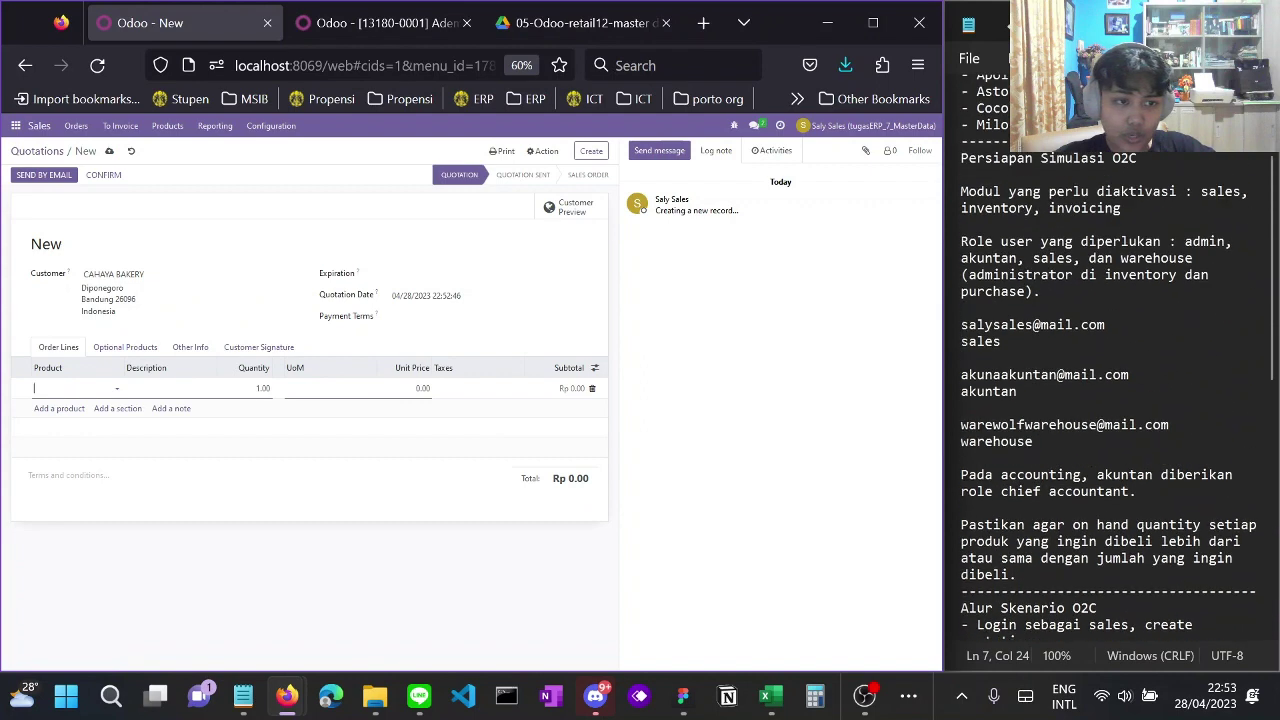
{"action": "scroll", "coordinate": [1100, 400], "scroll_direction": "up", "scroll_amount": 3}
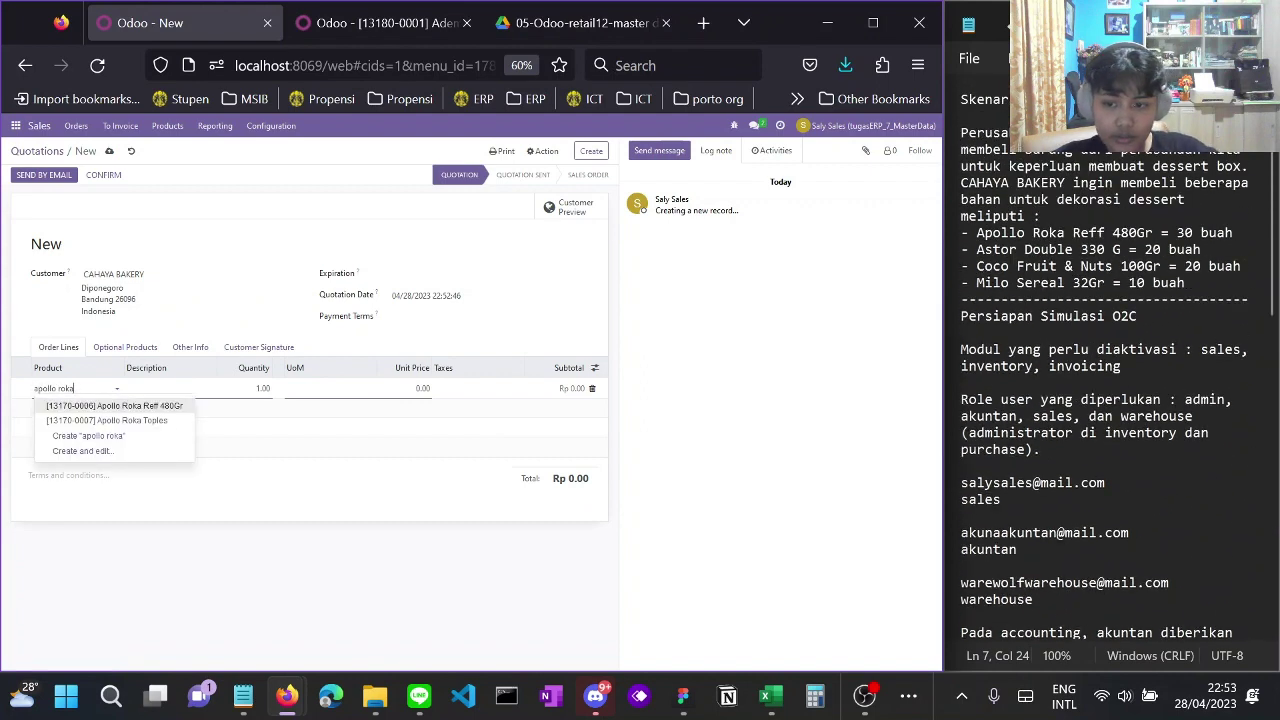
{"action": "left_click", "coordinate": [181, 408]}
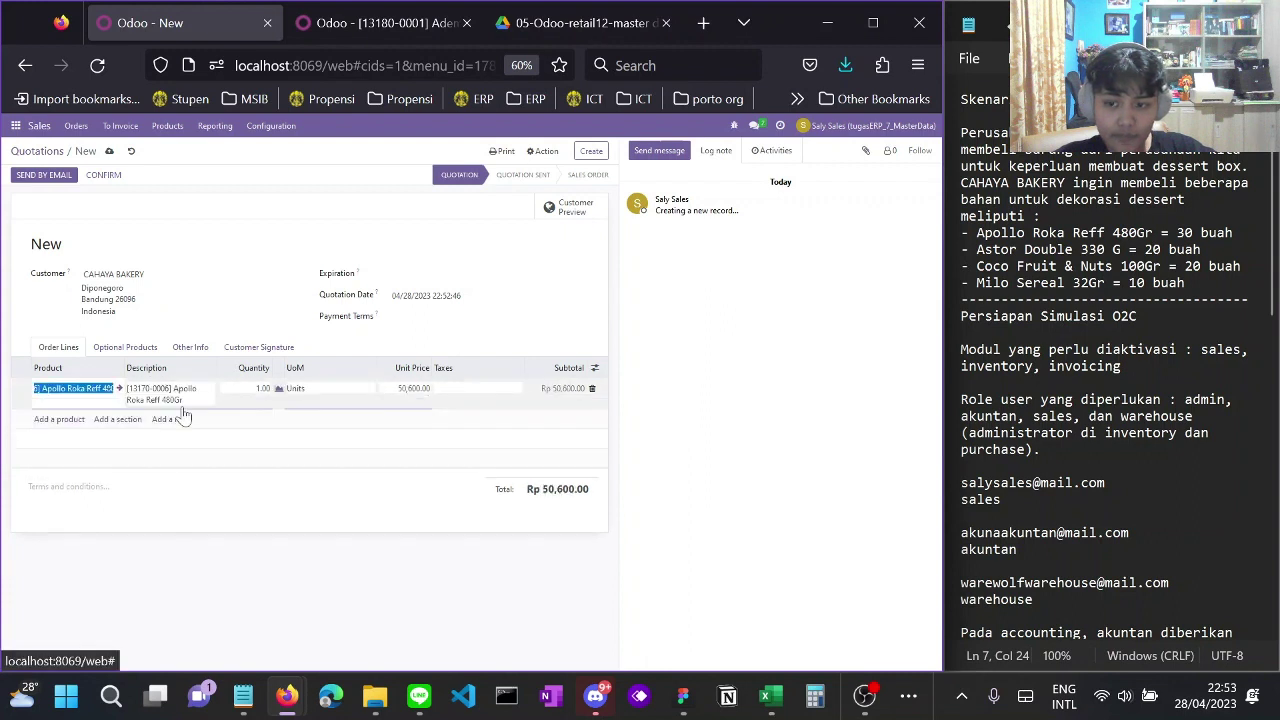
{"action": "key", "text": "Tab"}
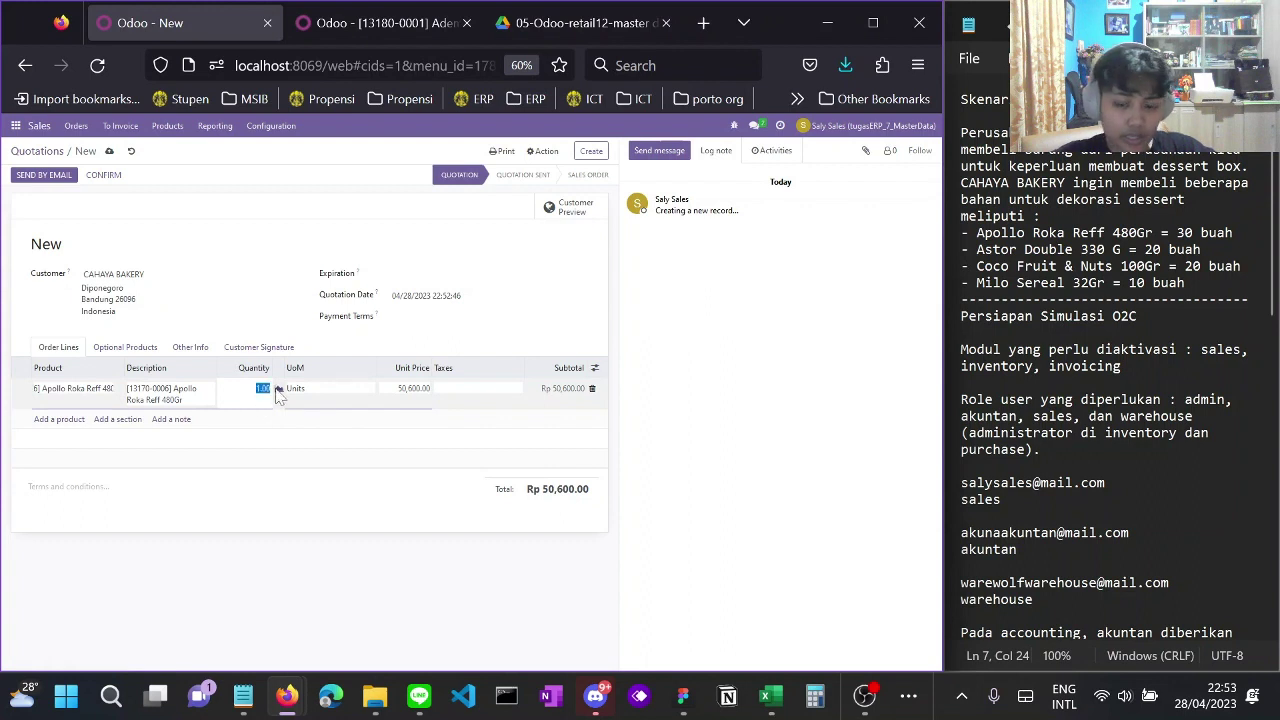
{"action": "left_click", "coordinate": [28, 486]}
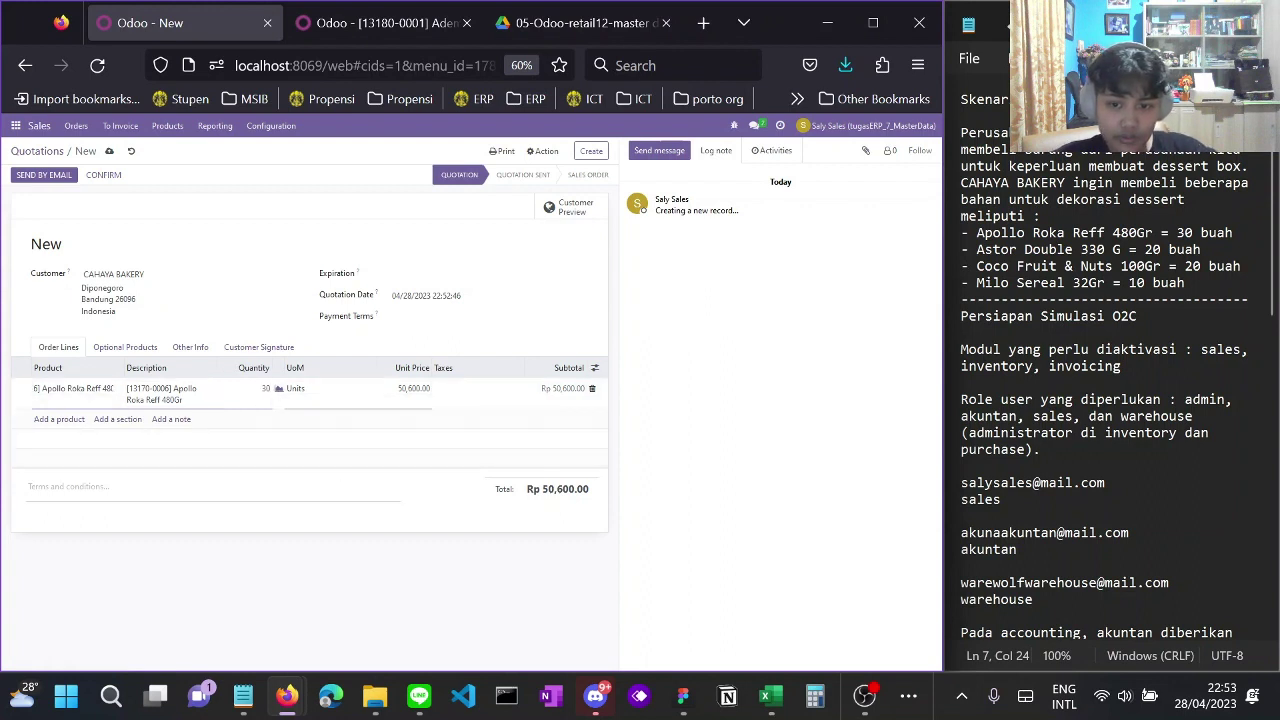
Add Astor Double 330 G to the quotation's order lines with a quantity of 20
{"action": "left_click", "coordinate": [60, 420]}
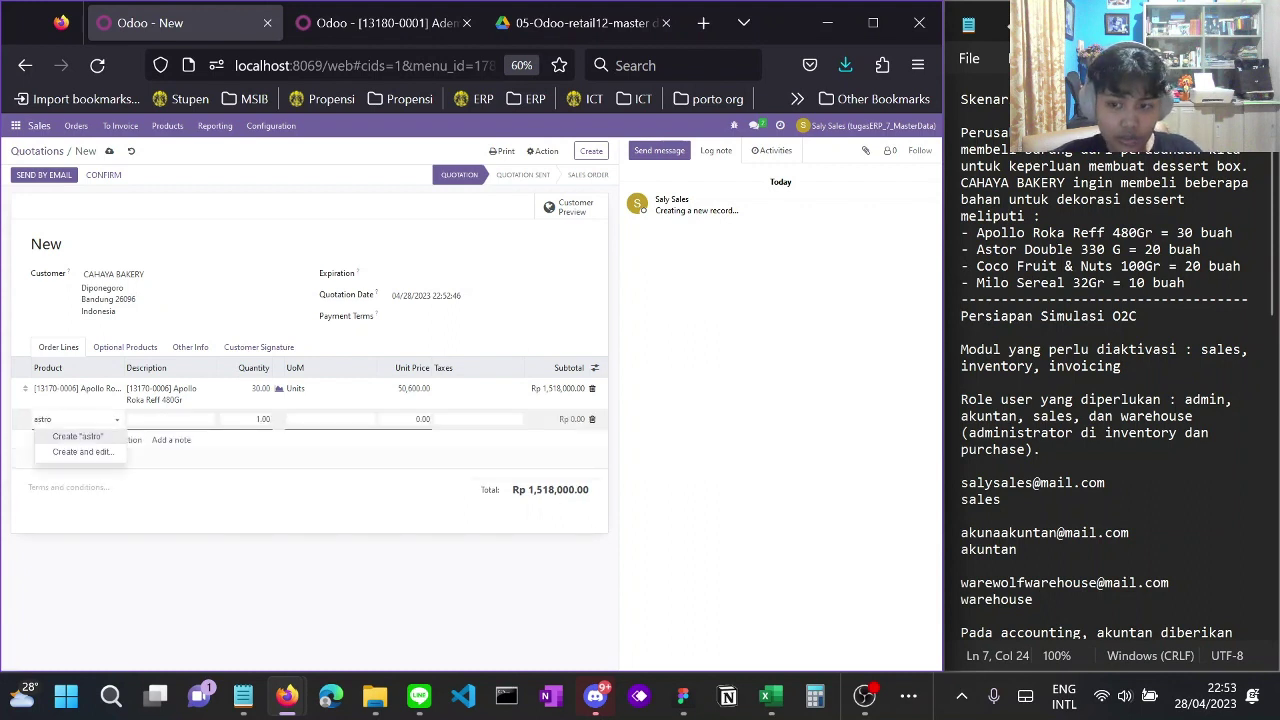
{"action": "type", "text": "astor"}
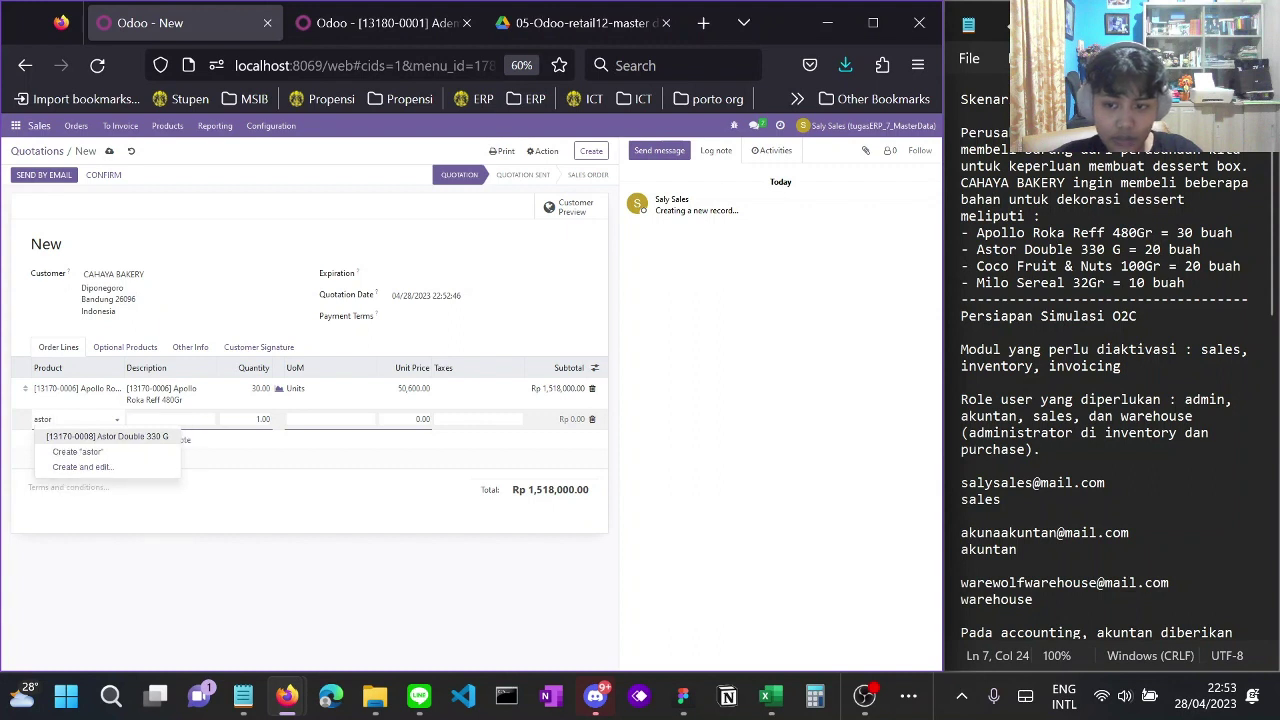
{"action": "left_click", "coordinate": [155, 441]}
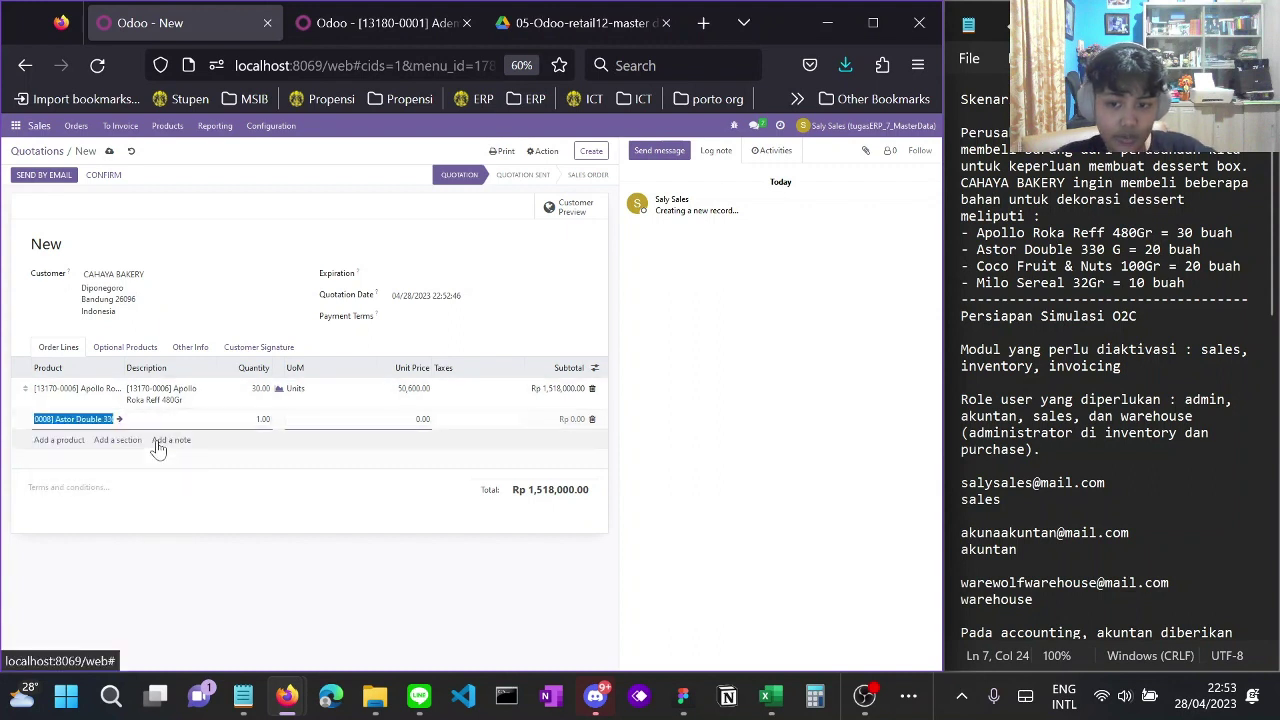
{"action": "left_click", "coordinate": [263, 419]}
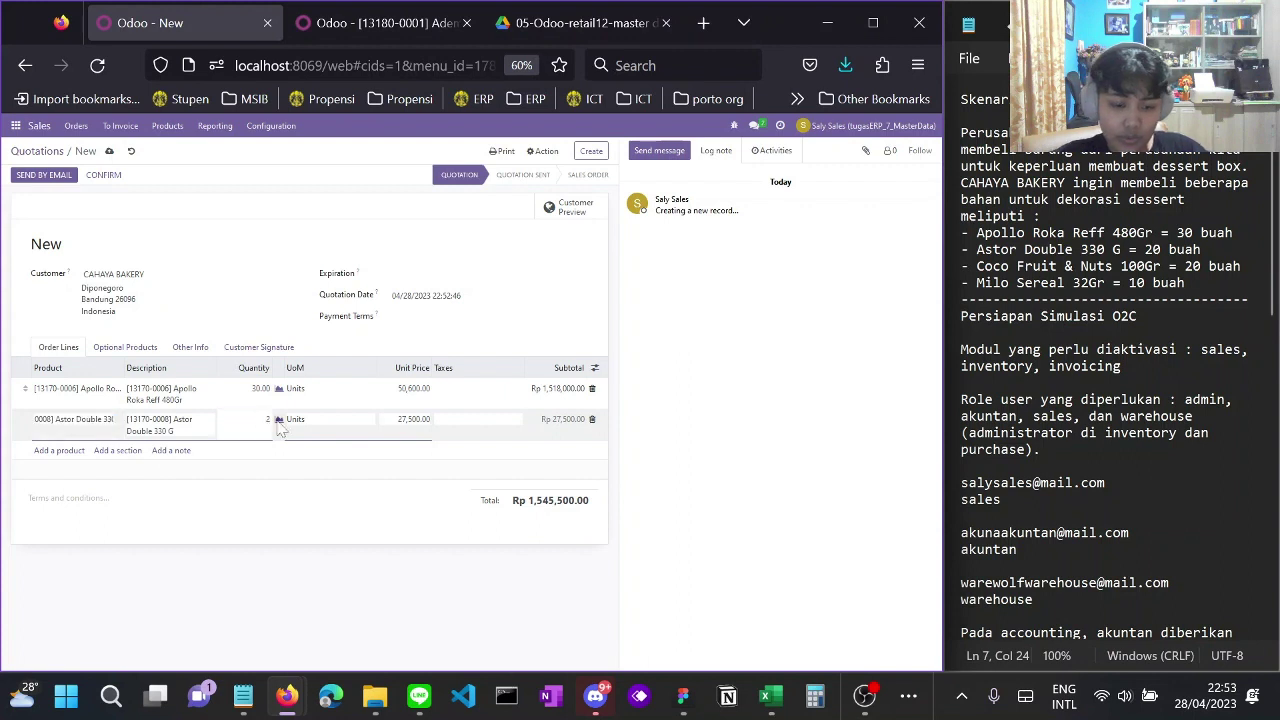
{"action": "left_click", "coordinate": [350, 538]}
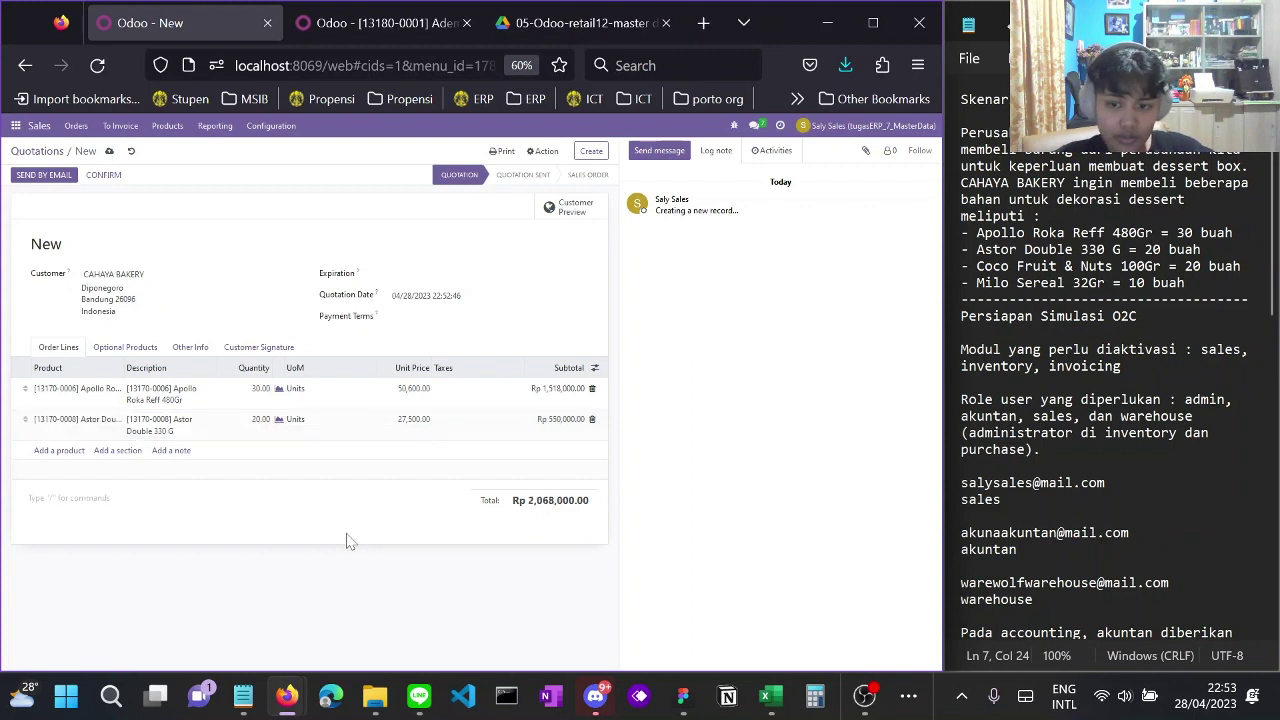
Add Coco Fruit & Nuts 100Gr as the third order line with a quantity of 20
{"action": "left_click", "coordinate": [52, 450]}
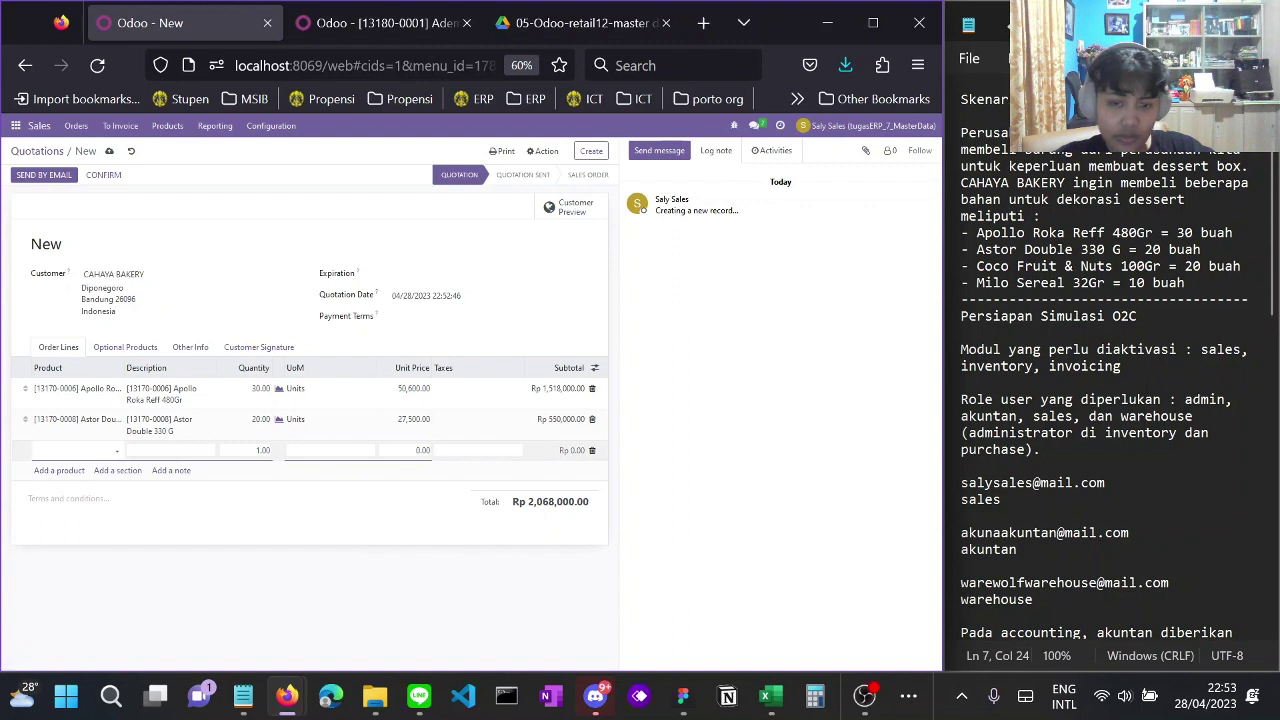
{"action": "type", "text": "coco fruit"}
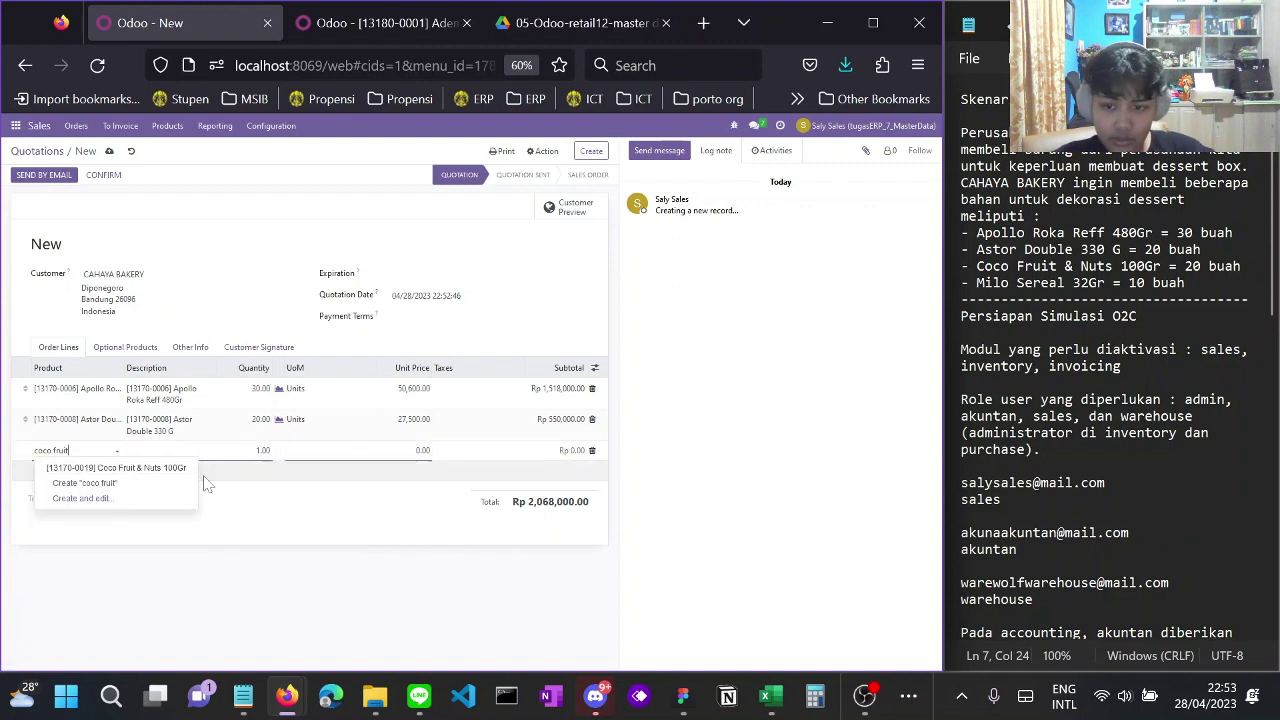
{"action": "left_click", "coordinate": [172, 468]}
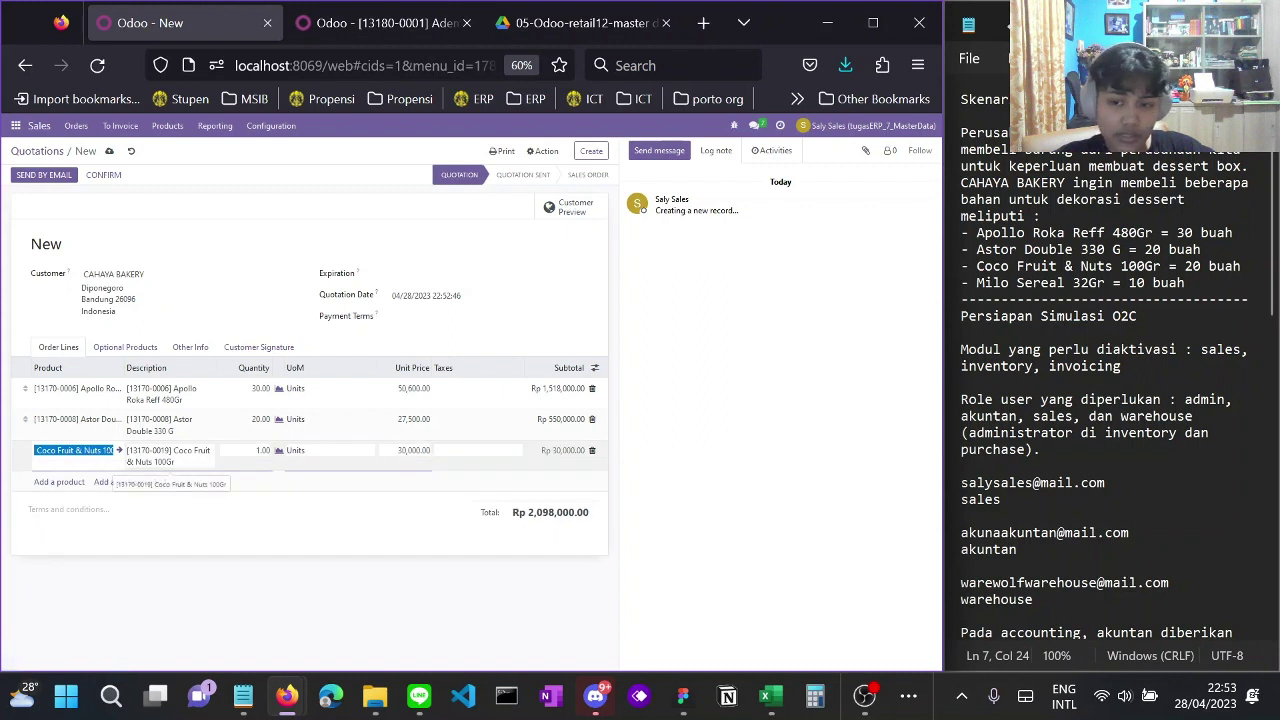
{"action": "left_click", "coordinate": [262, 450]}
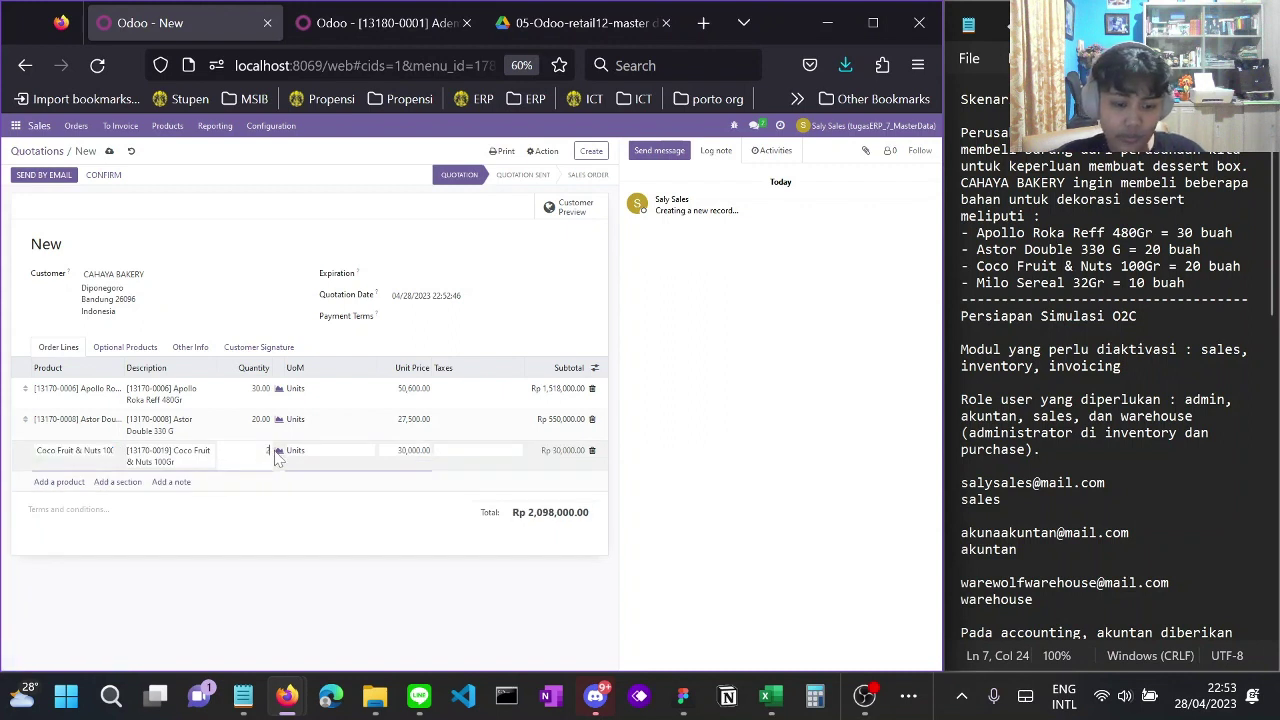
{"action": "left_click", "coordinate": [331, 545]}
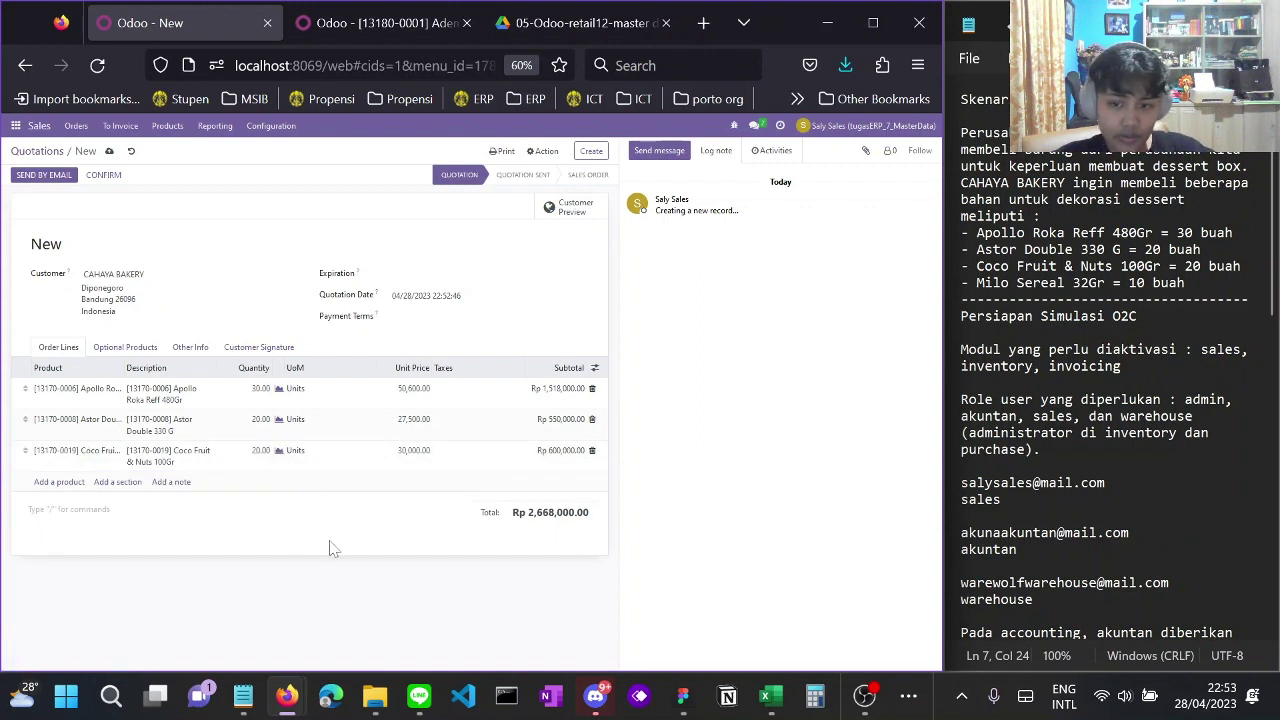
Add Milo Sereal 32Gr as the fourth order line with a quantity of 10
{"action": "left_click", "coordinate": [59, 481]}
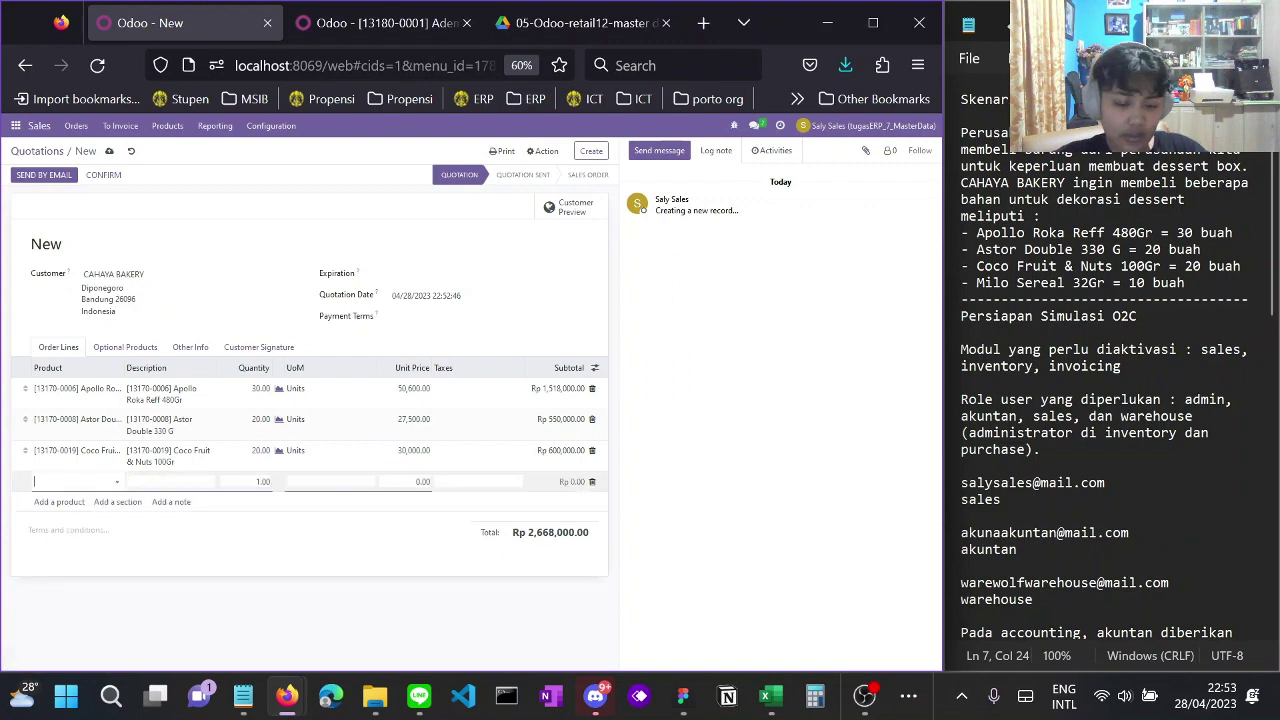
{"action": "type", "text": "milo sere"}
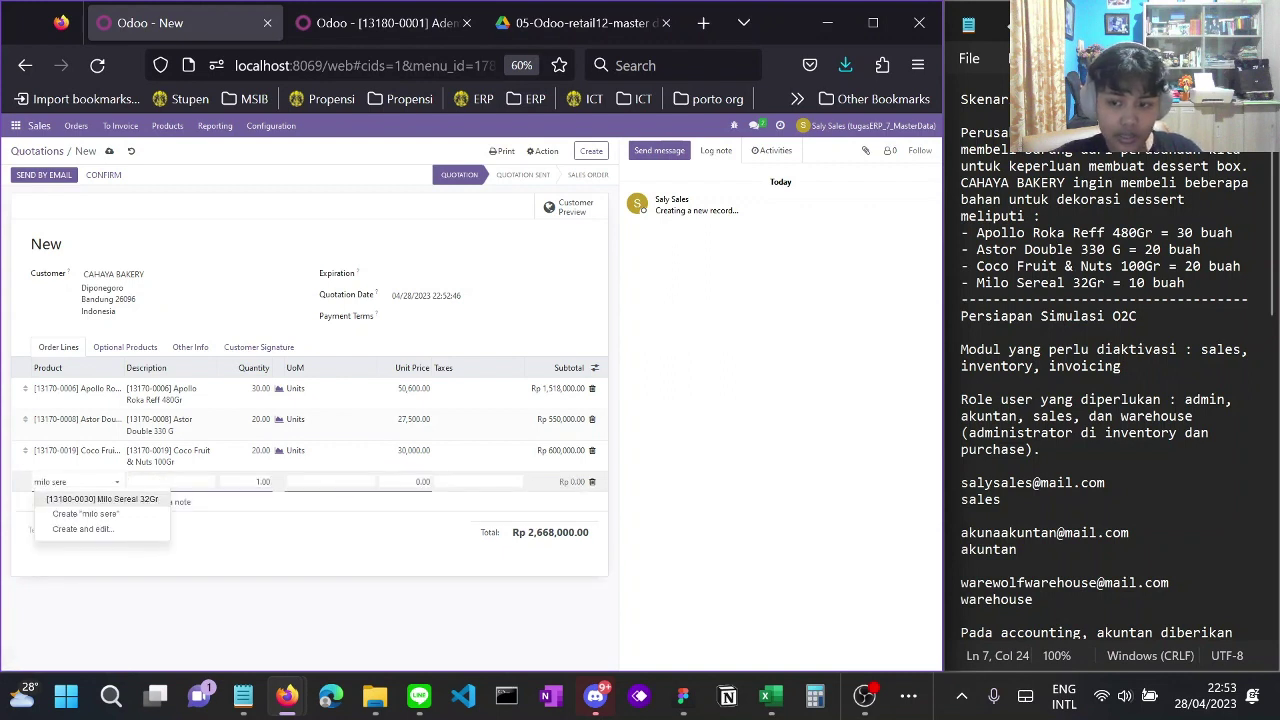
{"action": "type", "text": "al"}
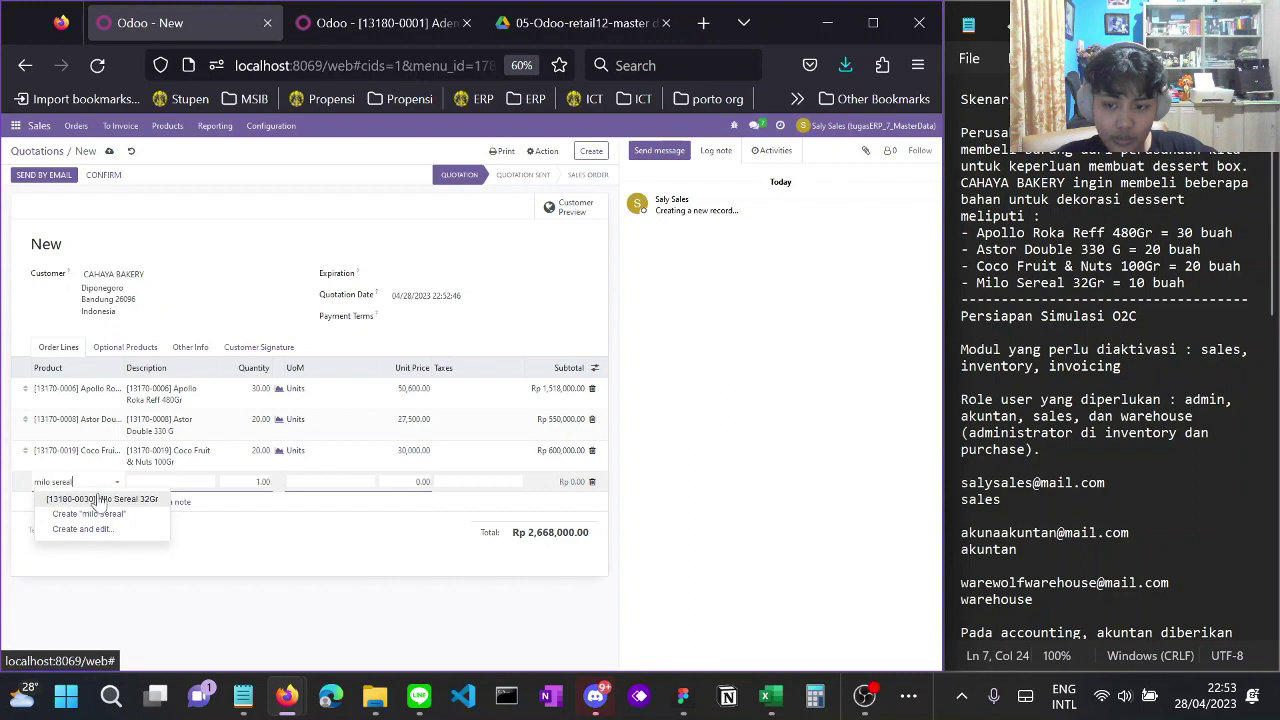
{"action": "left_click", "coordinate": [100, 499]}
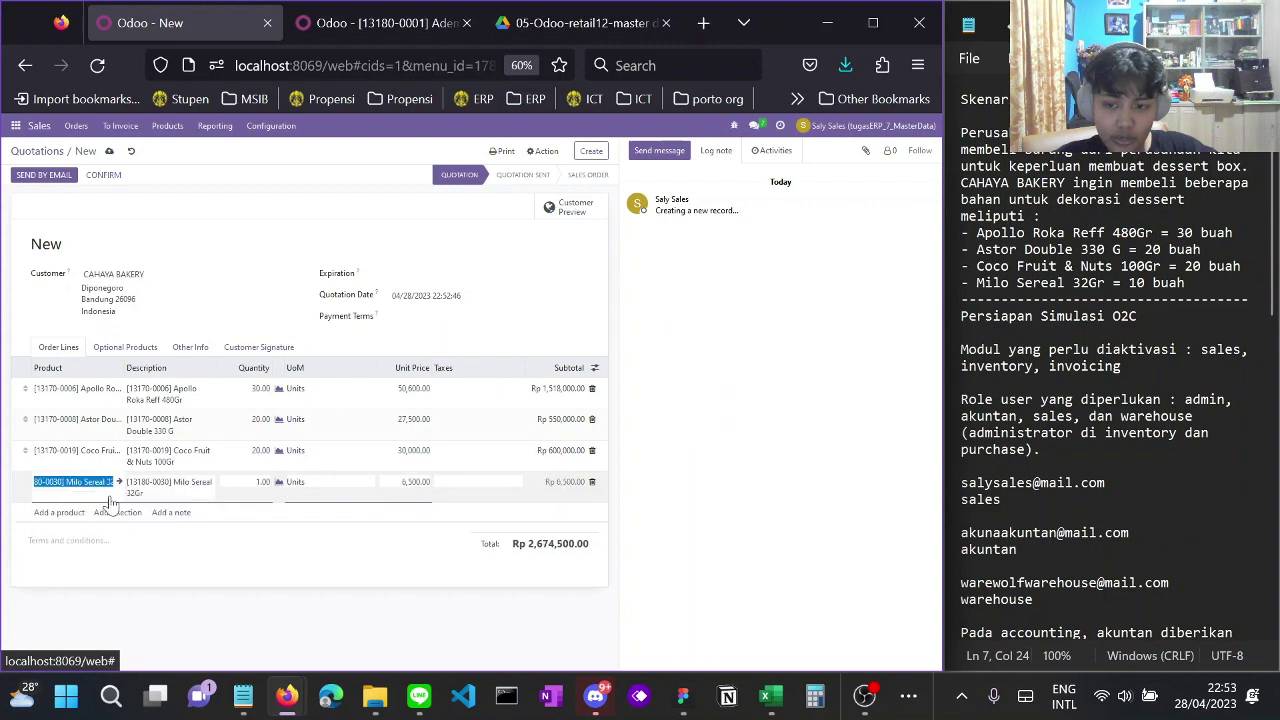
{"action": "left_click", "coordinate": [252, 482]}
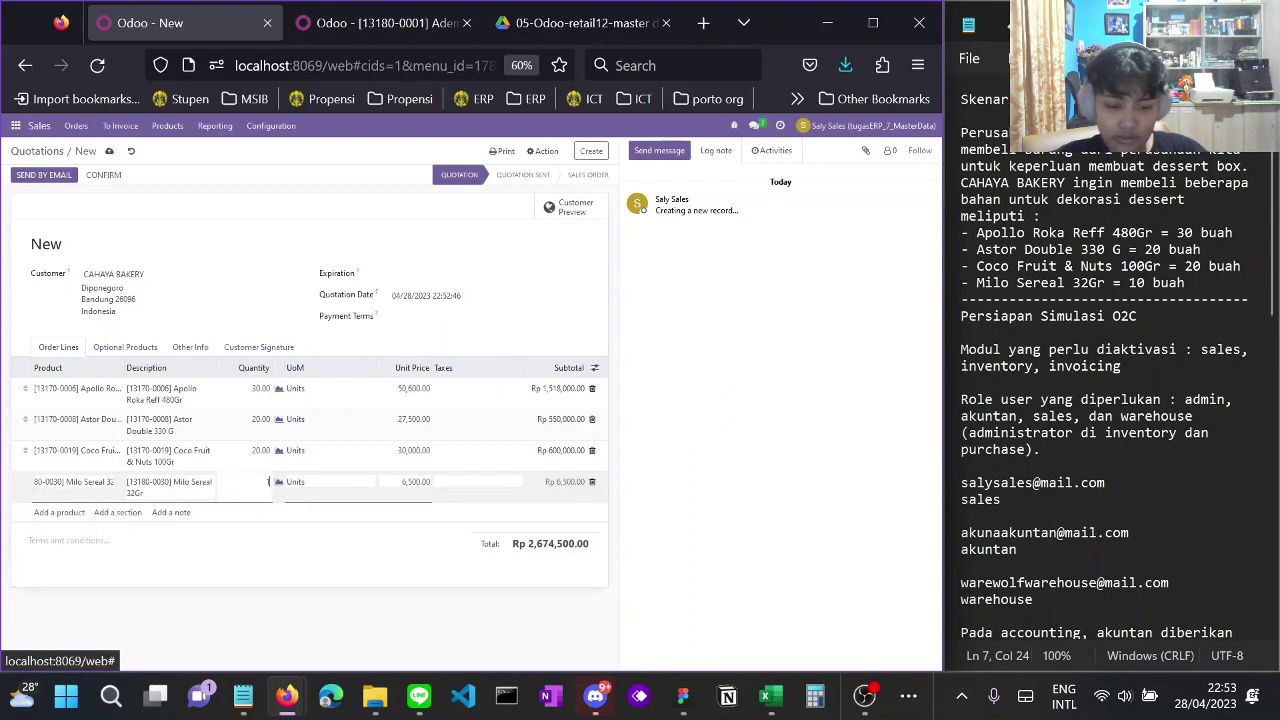
{"action": "left_click", "coordinate": [364, 566]}
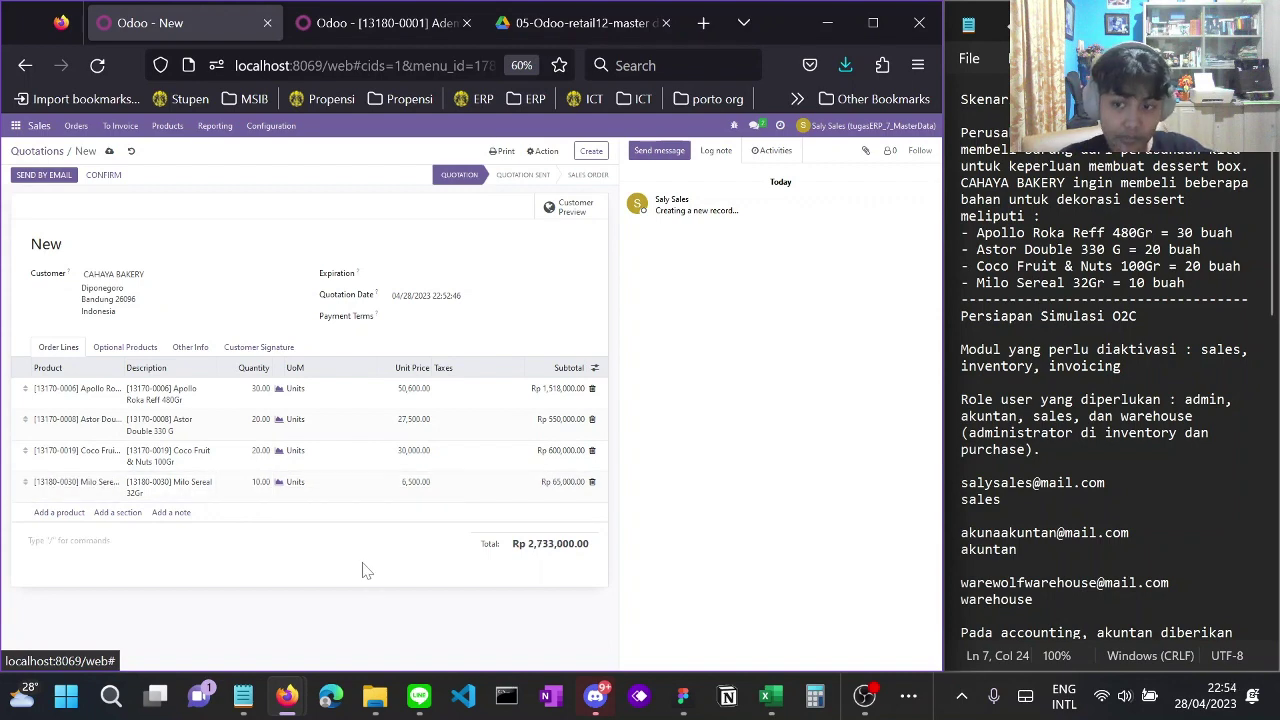
Check the next action in the scenario notes and confirm the CAHAYA BAKERY quotation
{"action": "scroll", "coordinate": [1117, 367], "scroll_direction": "down", "scroll_amount": 10}
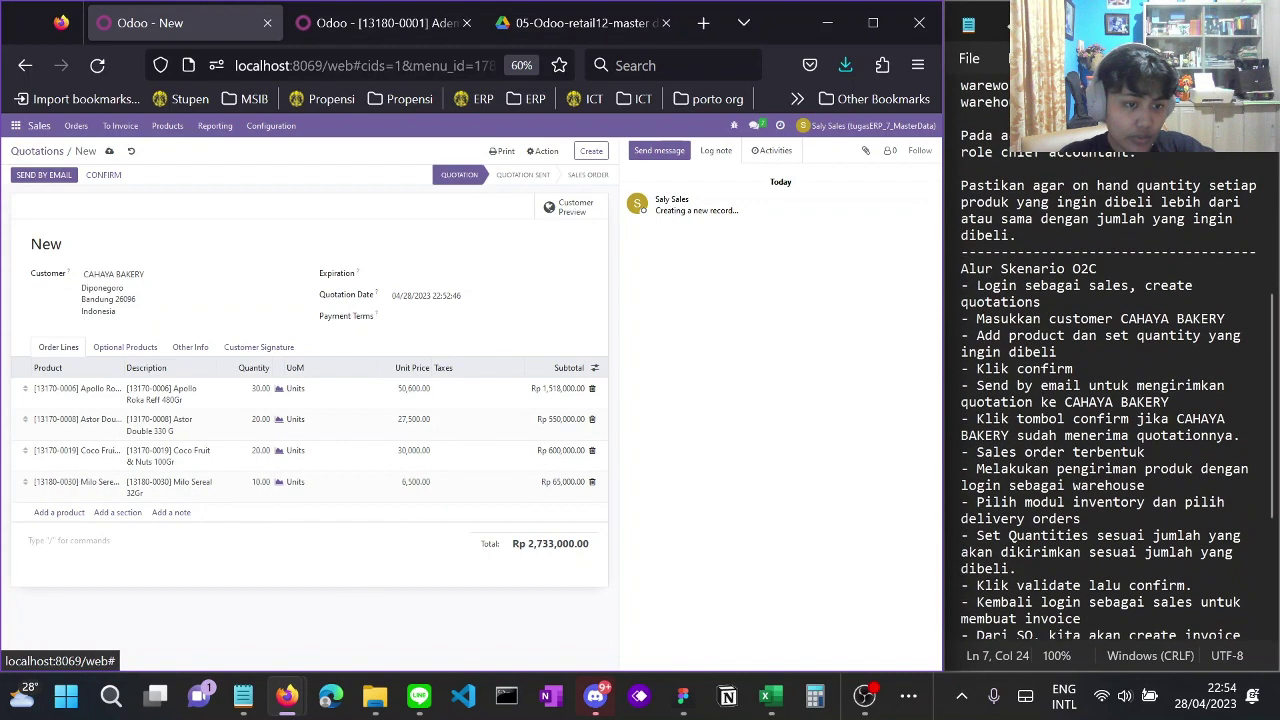
{"action": "left_click_drag", "start_coordinate": [968, 368], "coordinate": [1074, 385]}
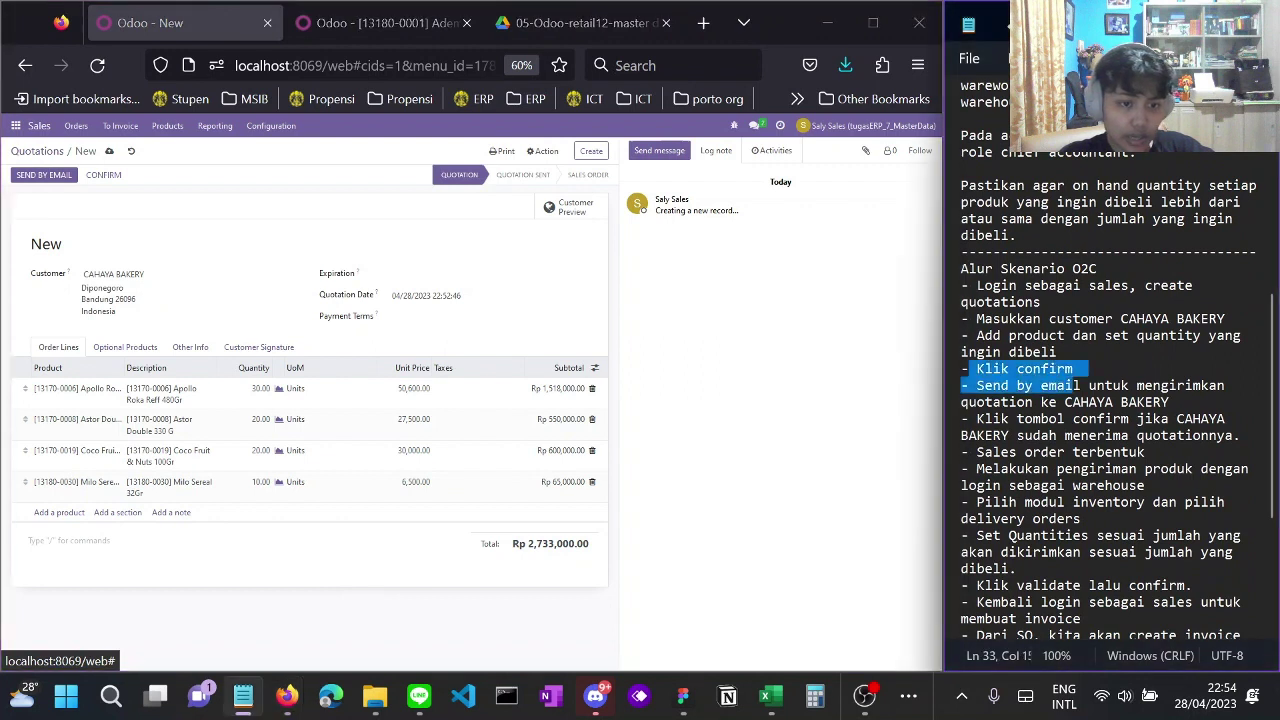
{"action": "left_click", "coordinate": [255, 570]}
{"action": "left_click", "coordinate": [102, 176]}
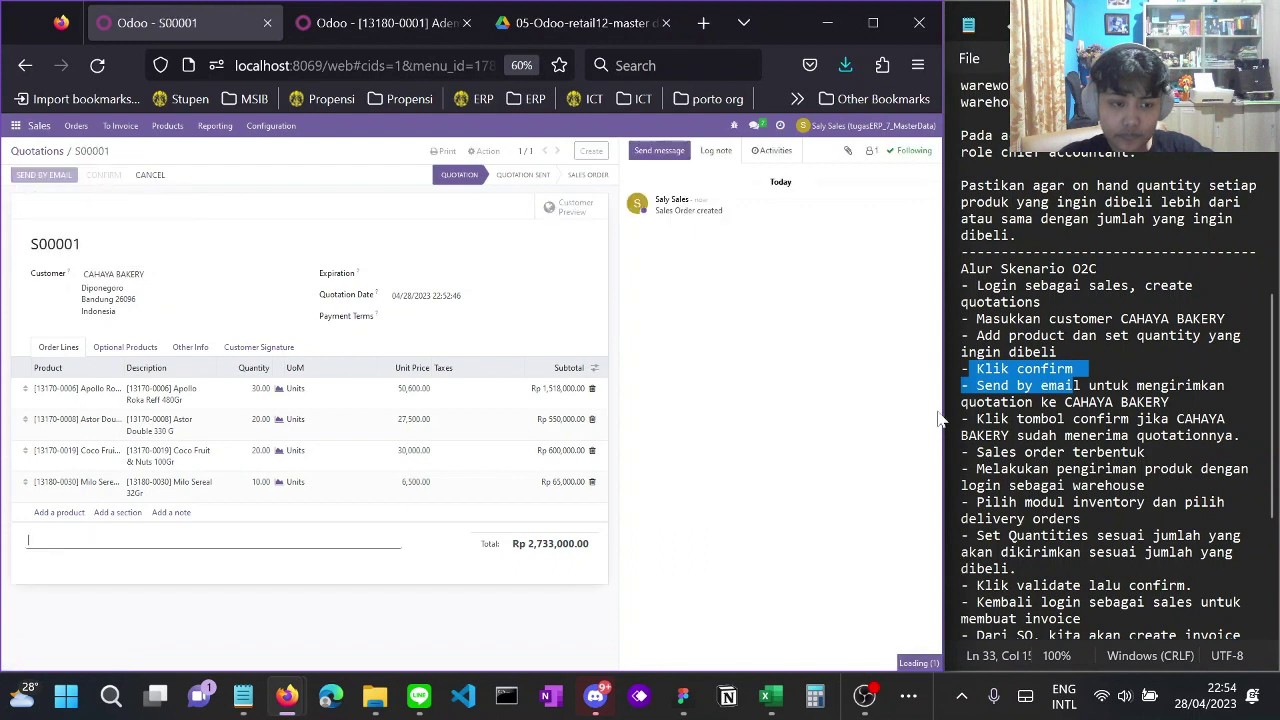
Read the email step in the scenario notes and open the email message for the confirmed CAHAYA BAKERY order
{"action": "left_click", "coordinate": [1104, 419]}
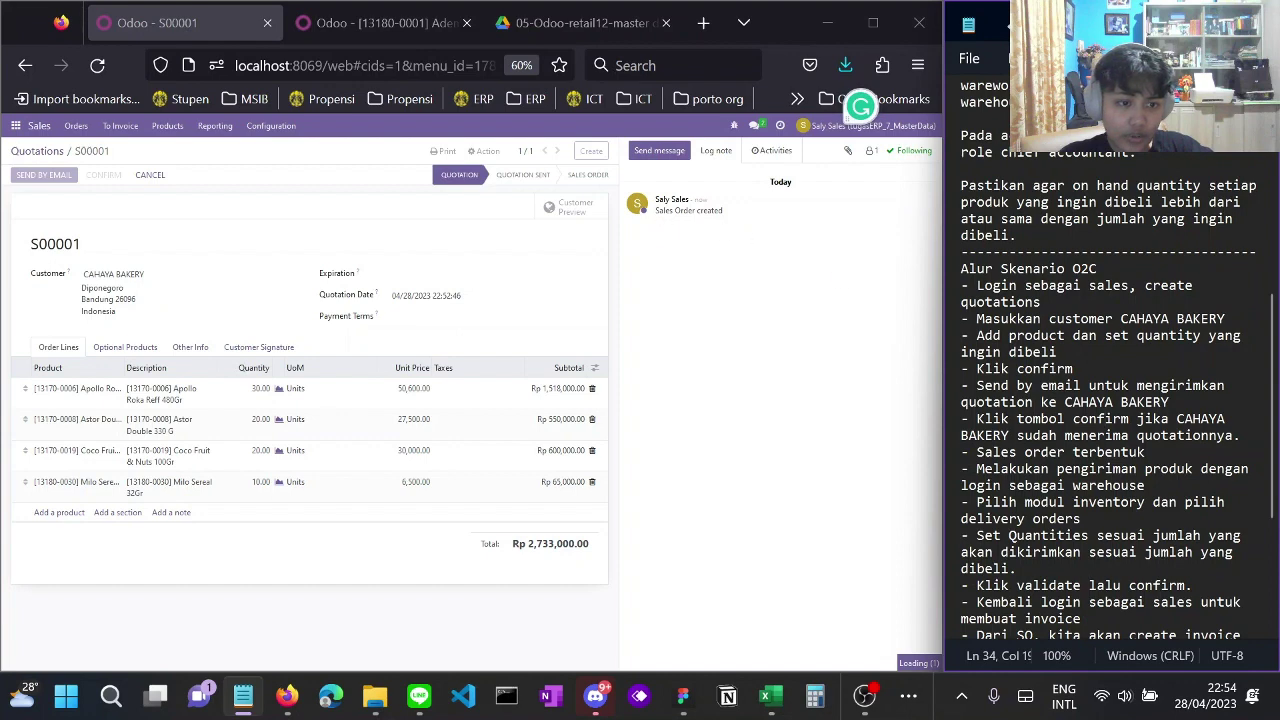
{"action": "scroll", "coordinate": [1104, 419], "scroll_direction": "down", "scroll_amount": 1}
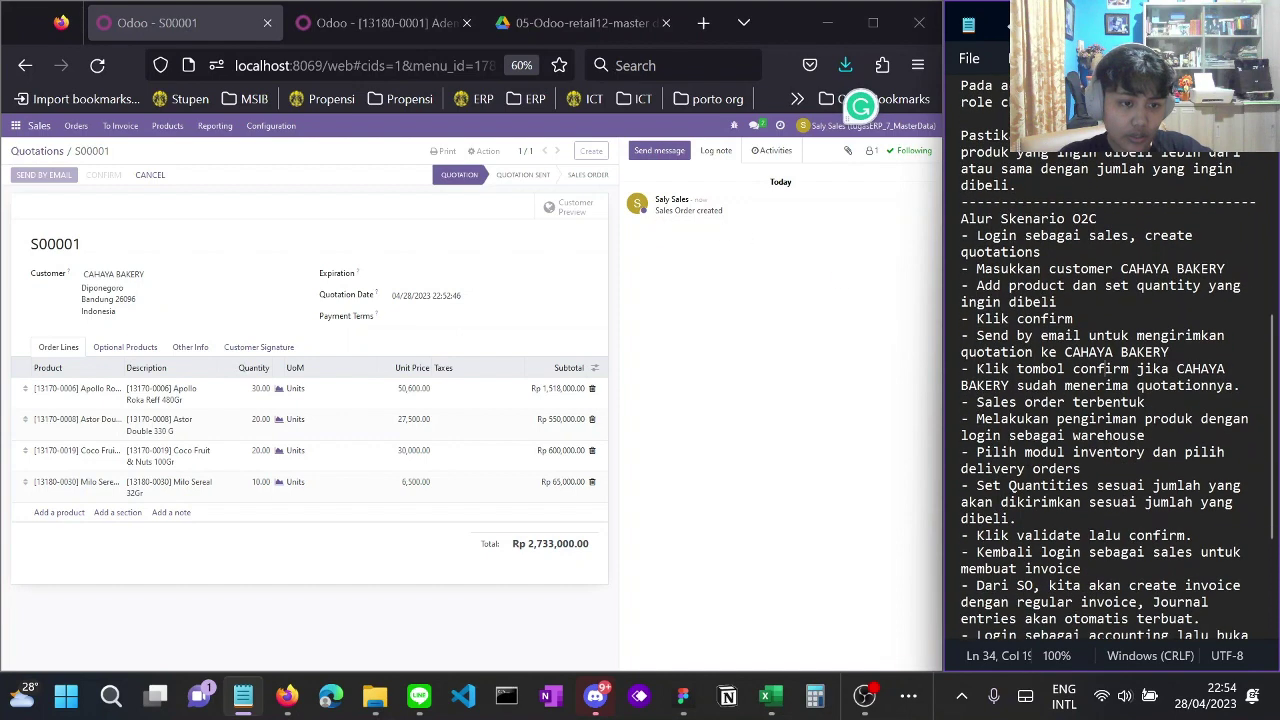
{"action": "left_click_drag", "start_coordinate": [977, 336], "coordinate": [1169, 352]}
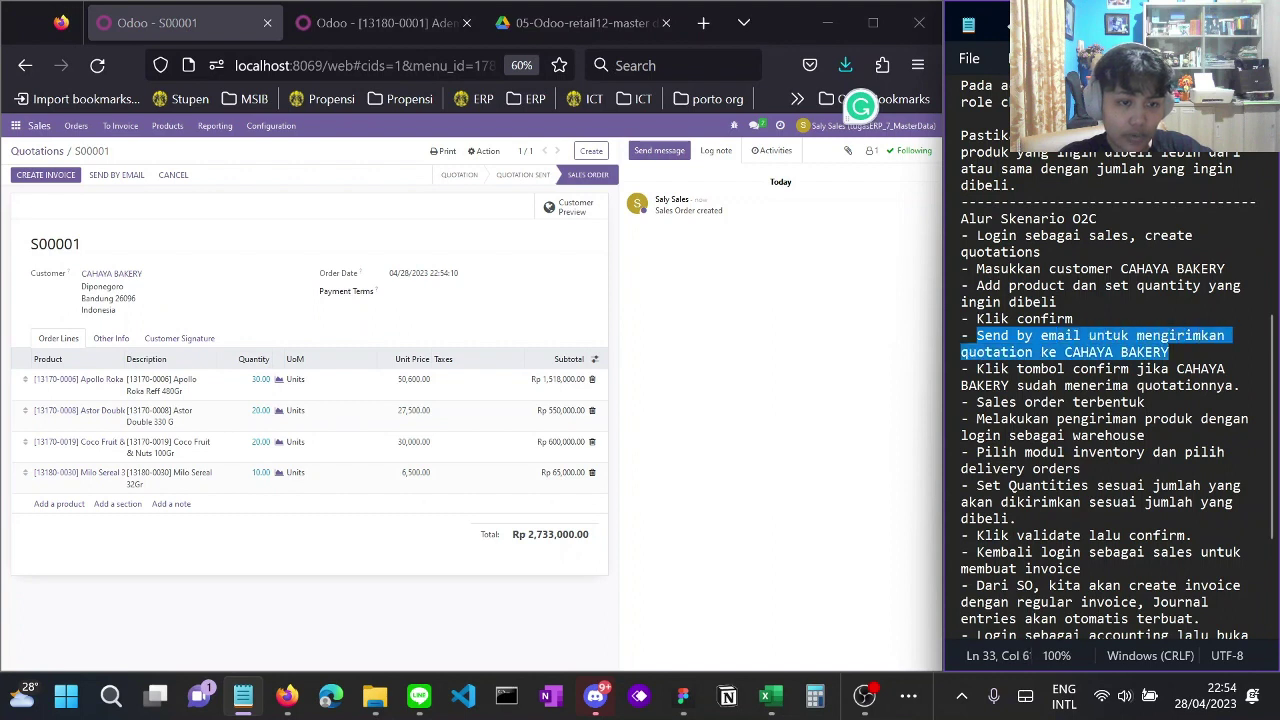
{"action": "left_click", "coordinate": [1169, 352]}
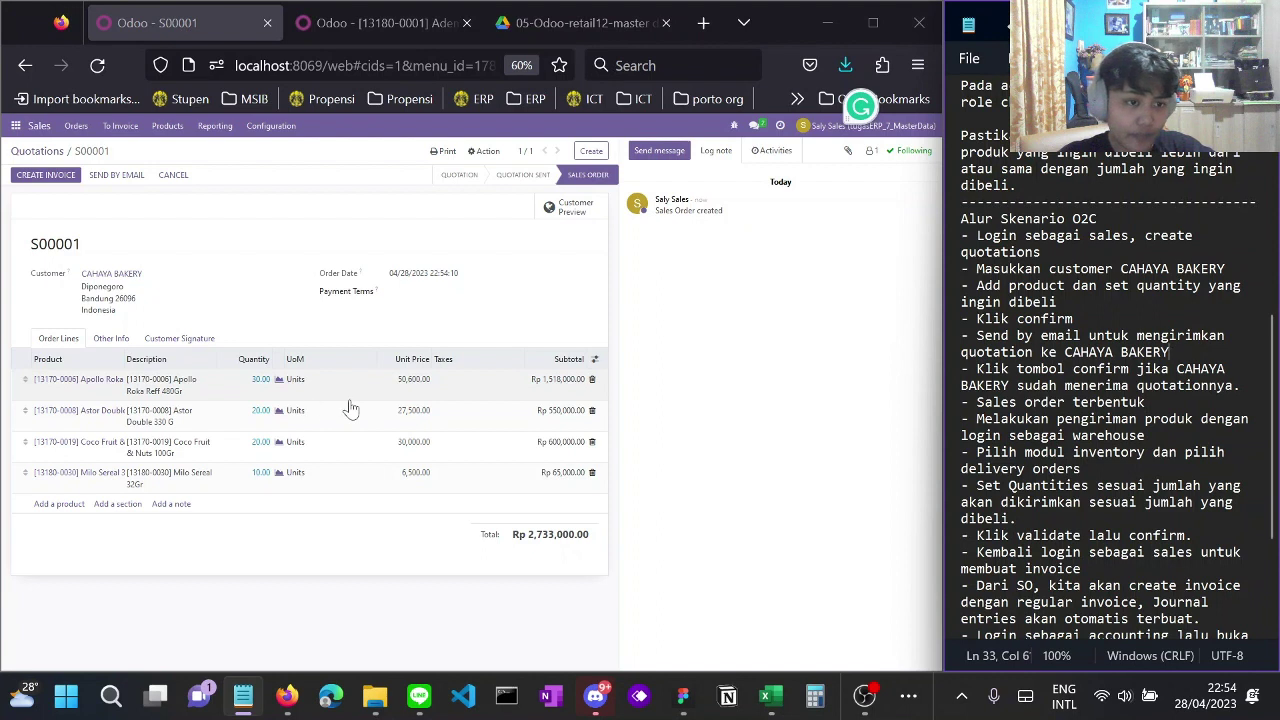
{"action": "left_click", "coordinate": [130, 185]}
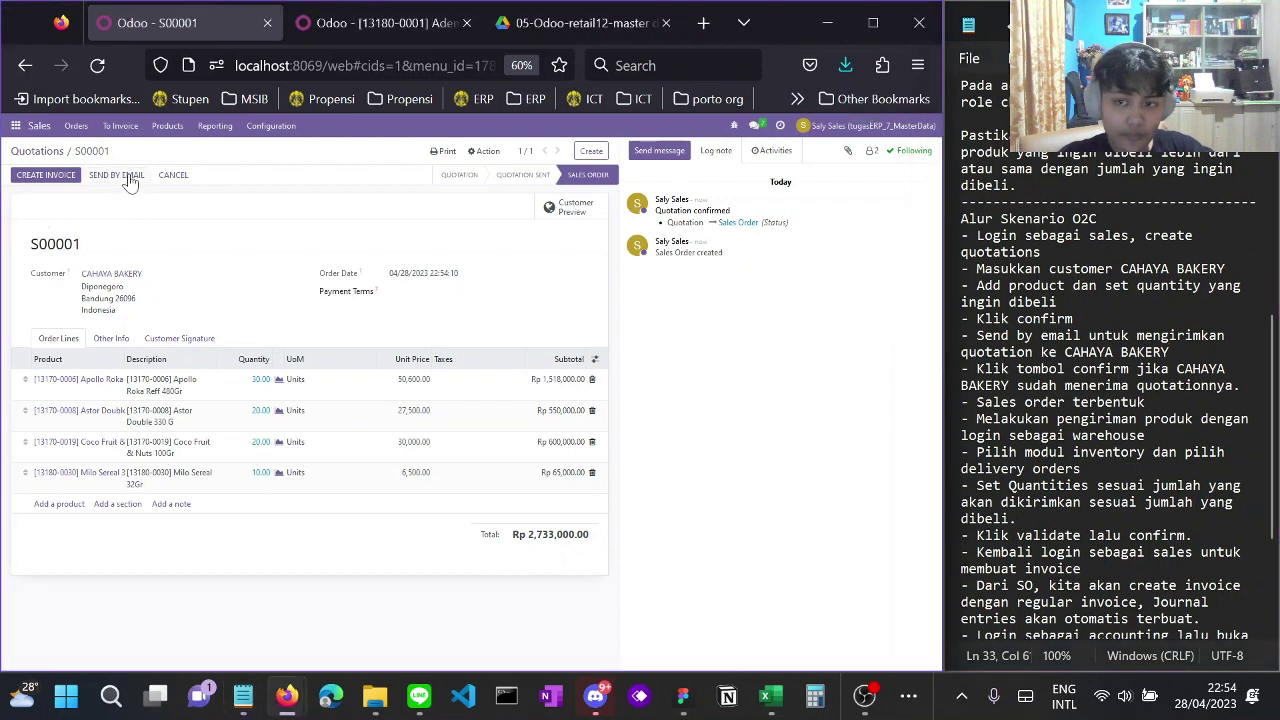
{"action": "left_click", "coordinate": [130, 178]}
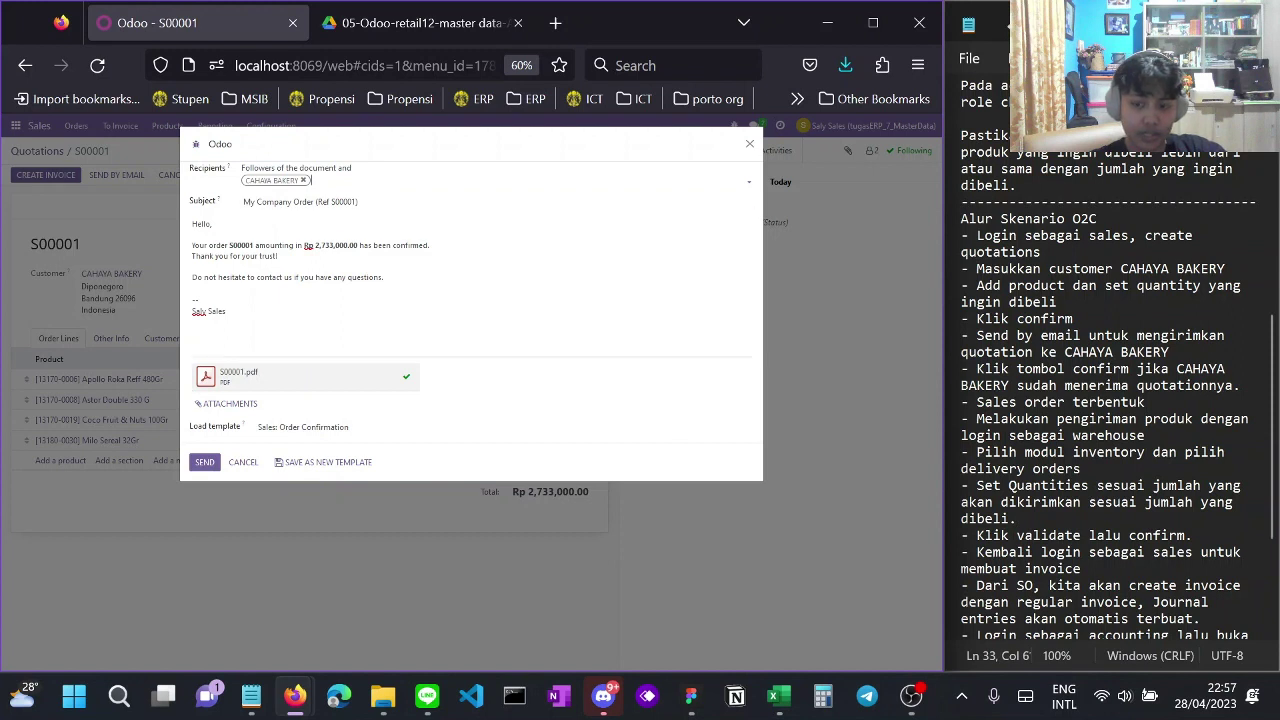
Review the order confirmation message and send it with the attached order PDF to CAHAYA BAKERY
{"action": "left_click", "coordinate": [200, 300]}
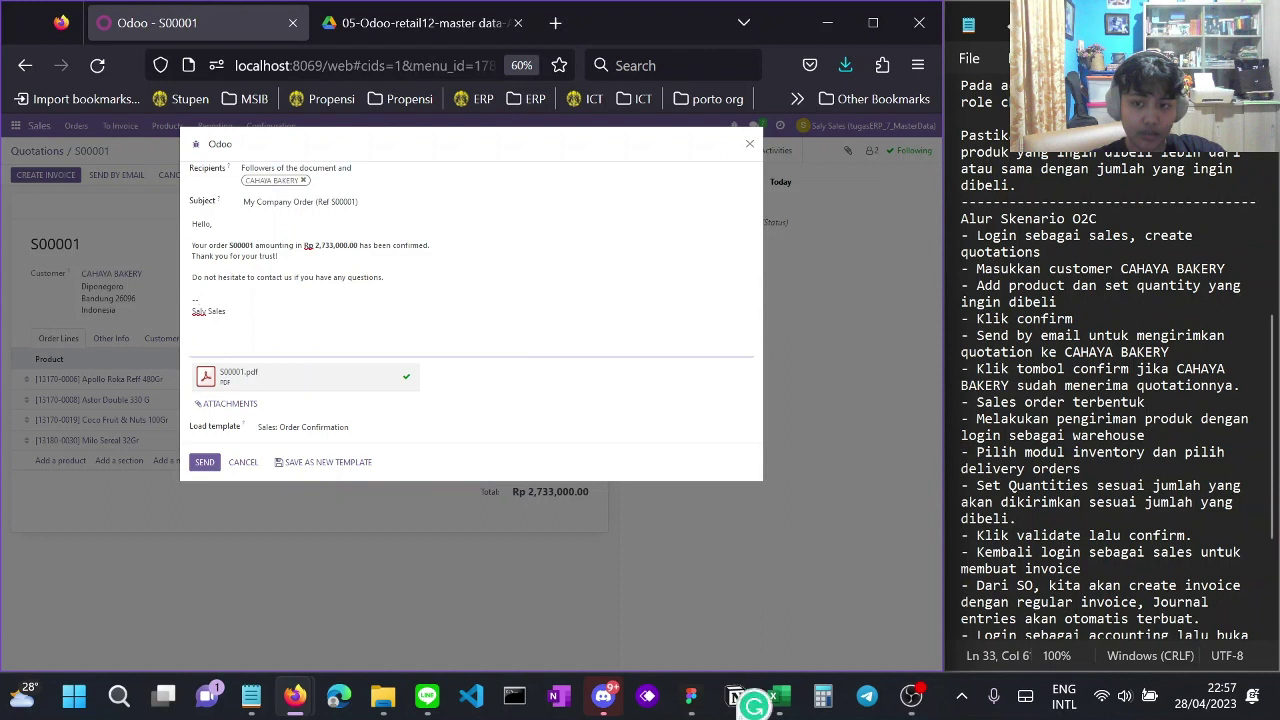
{"action": "left_click_drag", "start_coordinate": [192, 223], "coordinate": [279, 256]}
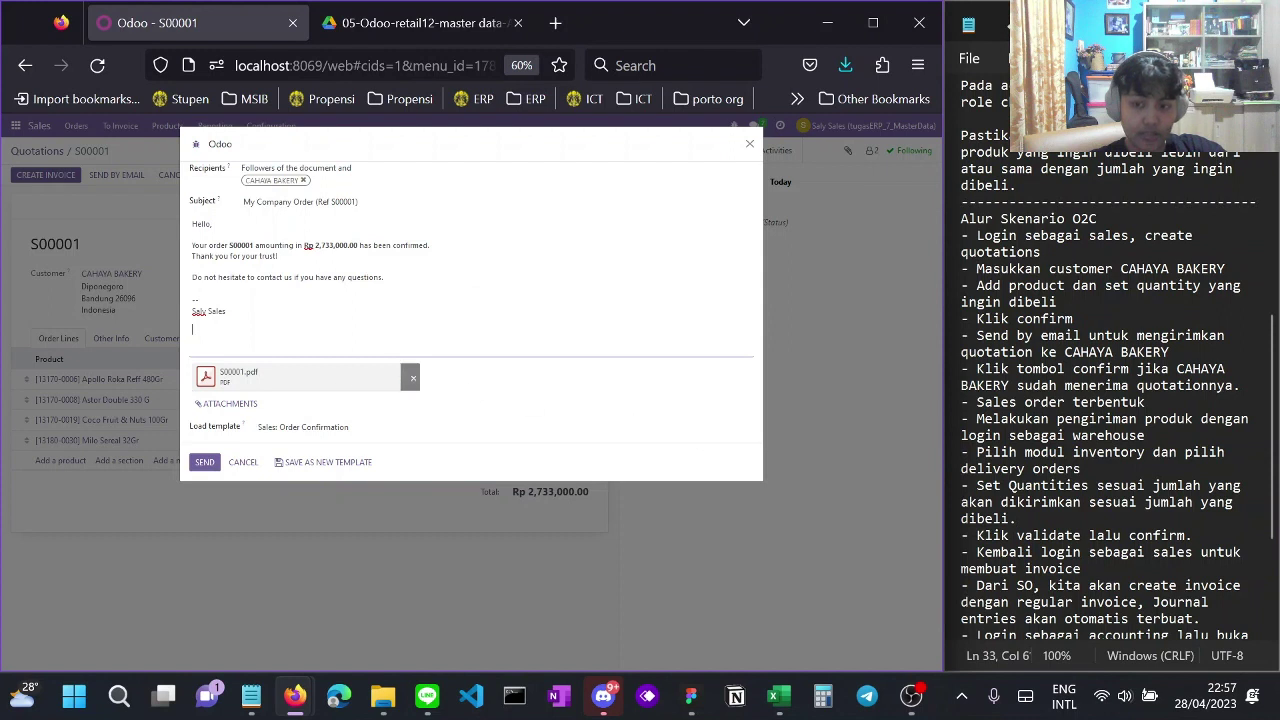
{"action": "left_click_drag", "start_coordinate": [226, 312], "coordinate": [210, 256]}
{"action": "left_click", "coordinate": [227, 312]}
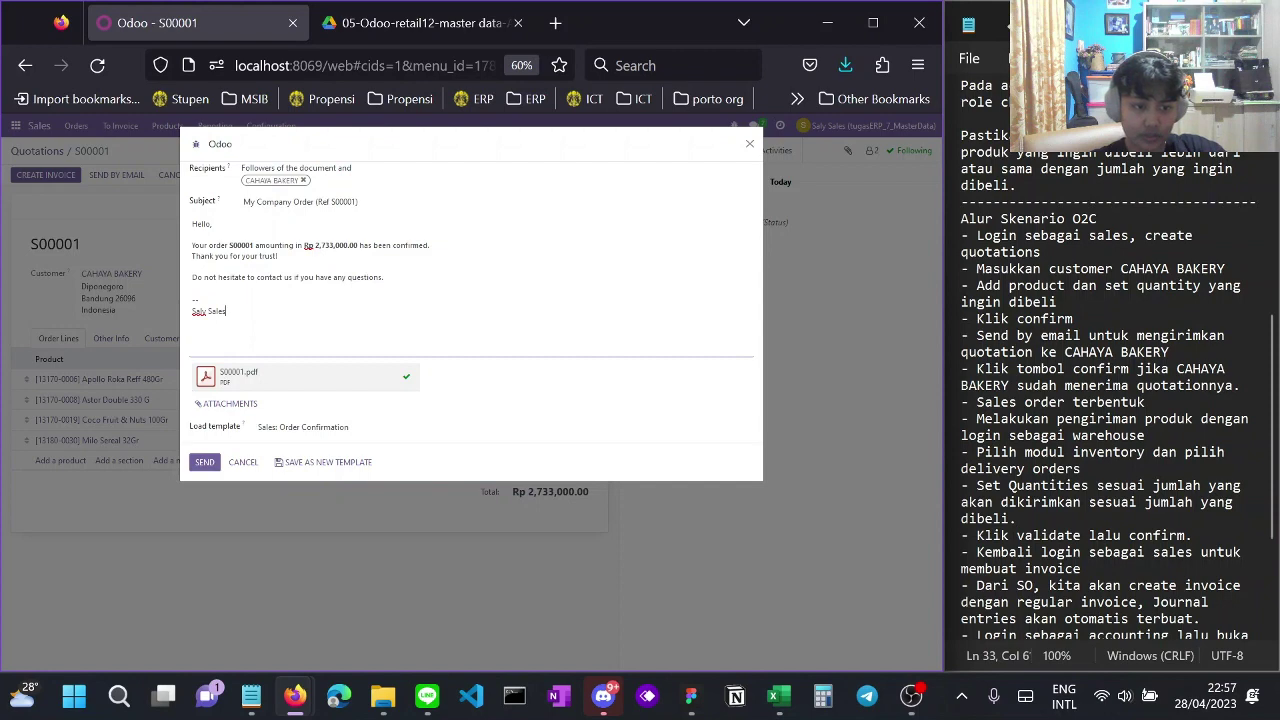
{"action": "scroll", "coordinate": [1104, 357], "scroll_direction": "down", "scroll_amount": 2}
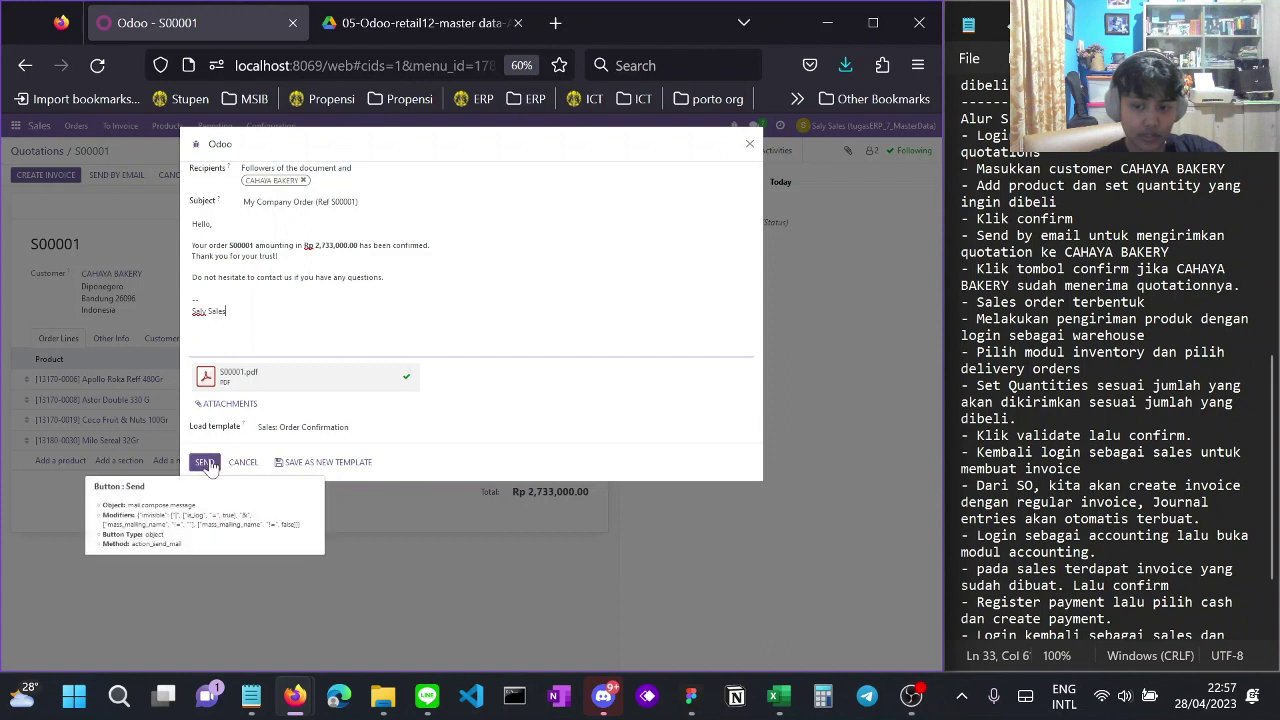
{"action": "left_click", "coordinate": [205, 463]}
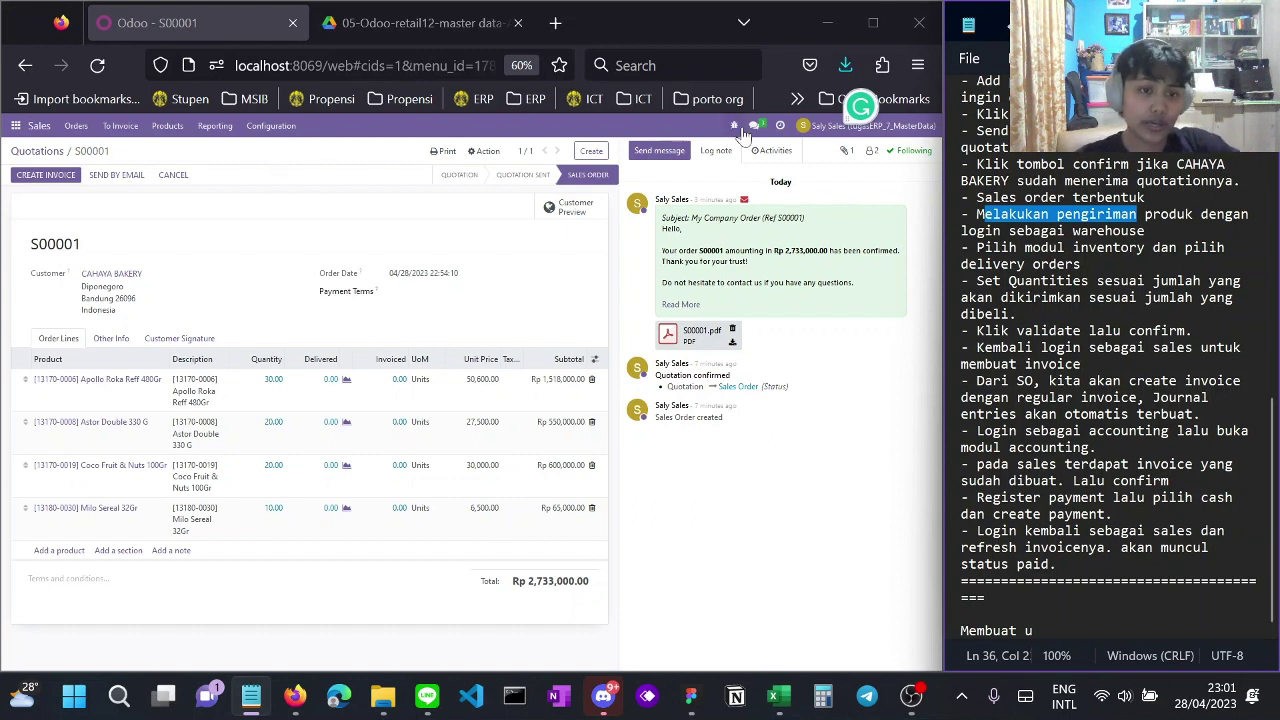
Log out of the sales user's account
{"action": "left_click", "coordinate": [818, 126]}
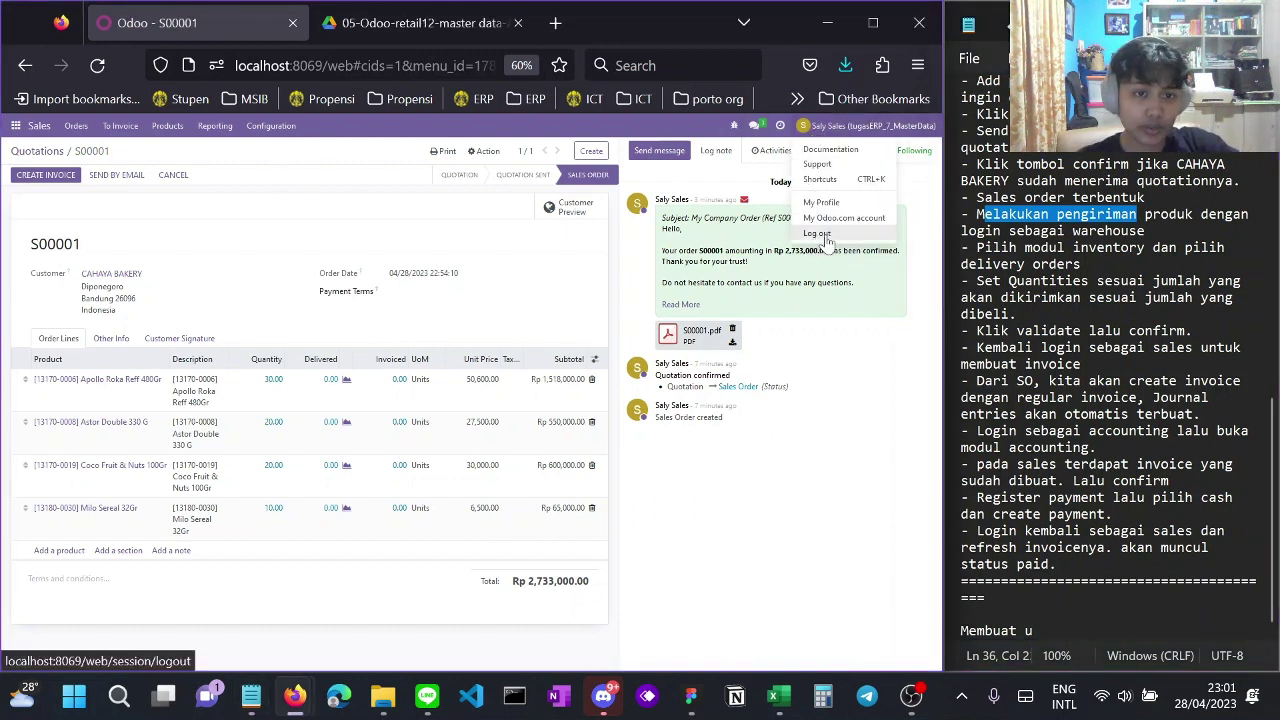
{"action": "left_click", "coordinate": [818, 234]}
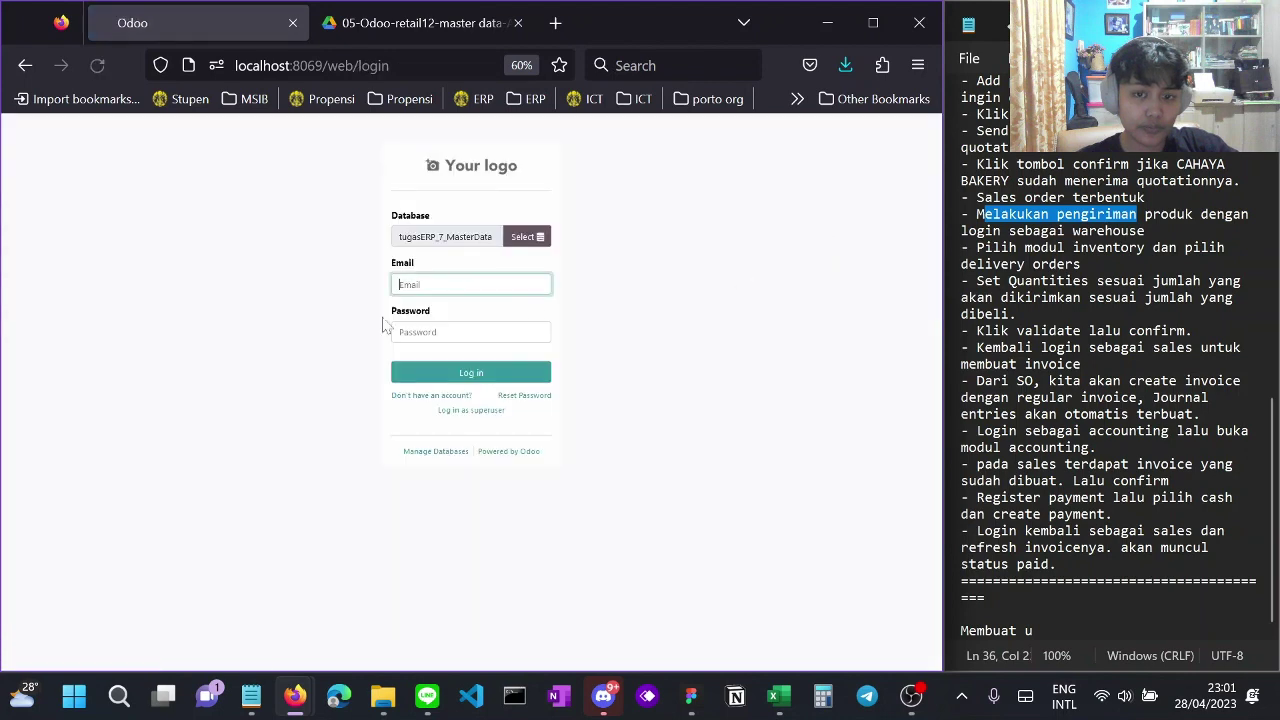
{"action": "left_click", "coordinate": [440, 285]}
{"action": "key", "text": "Down"}
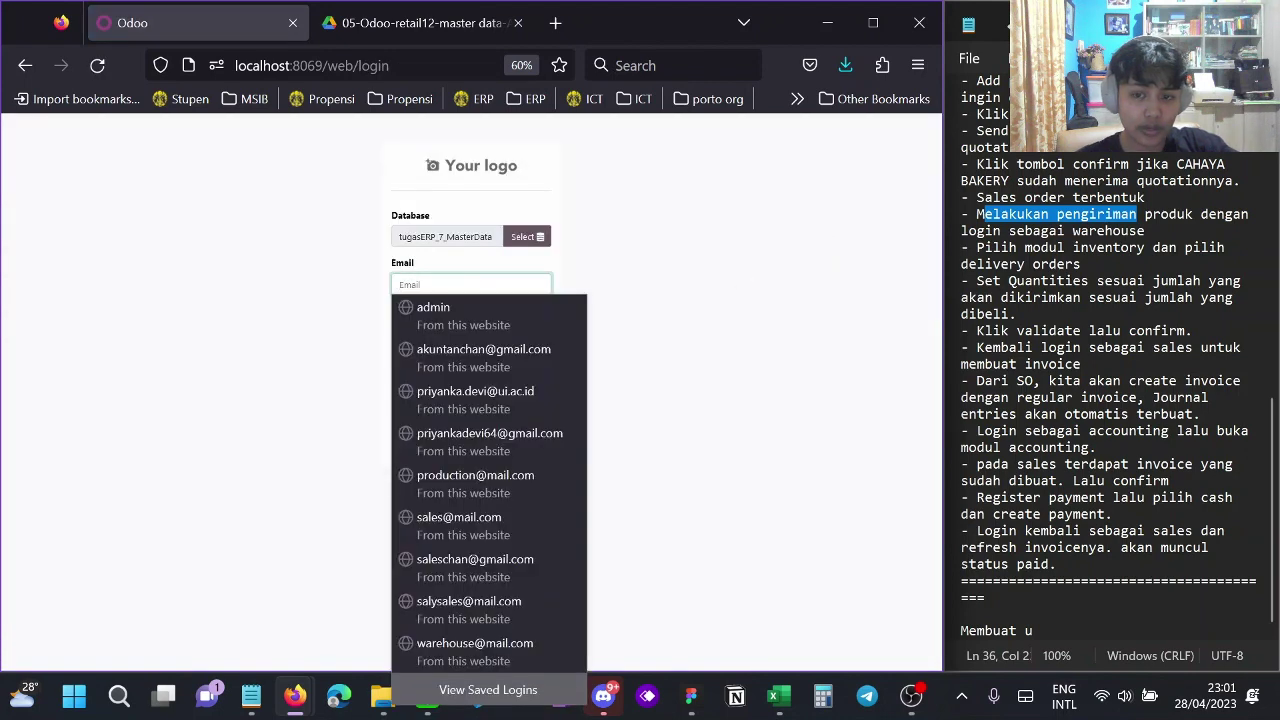
{"action": "type", "text": "ware"}
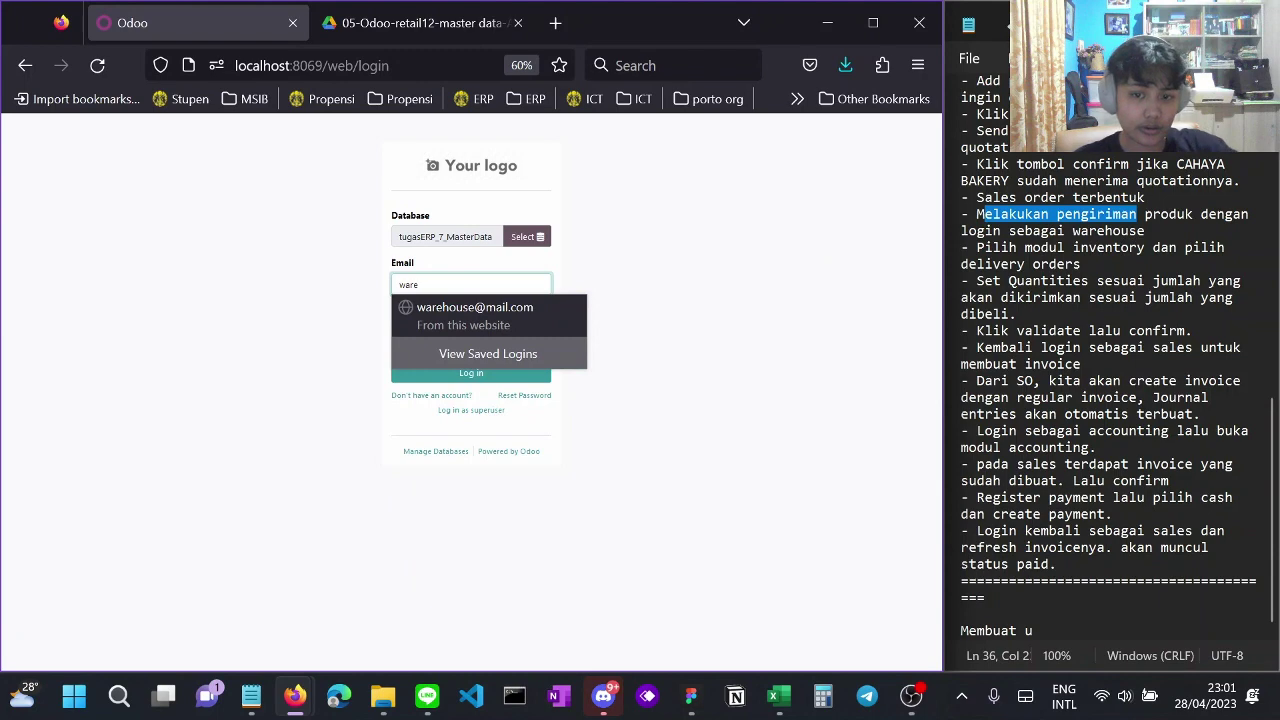
{"action": "key", "text": "ctrl+a"}
{"action": "key", "text": "BackSpace"}
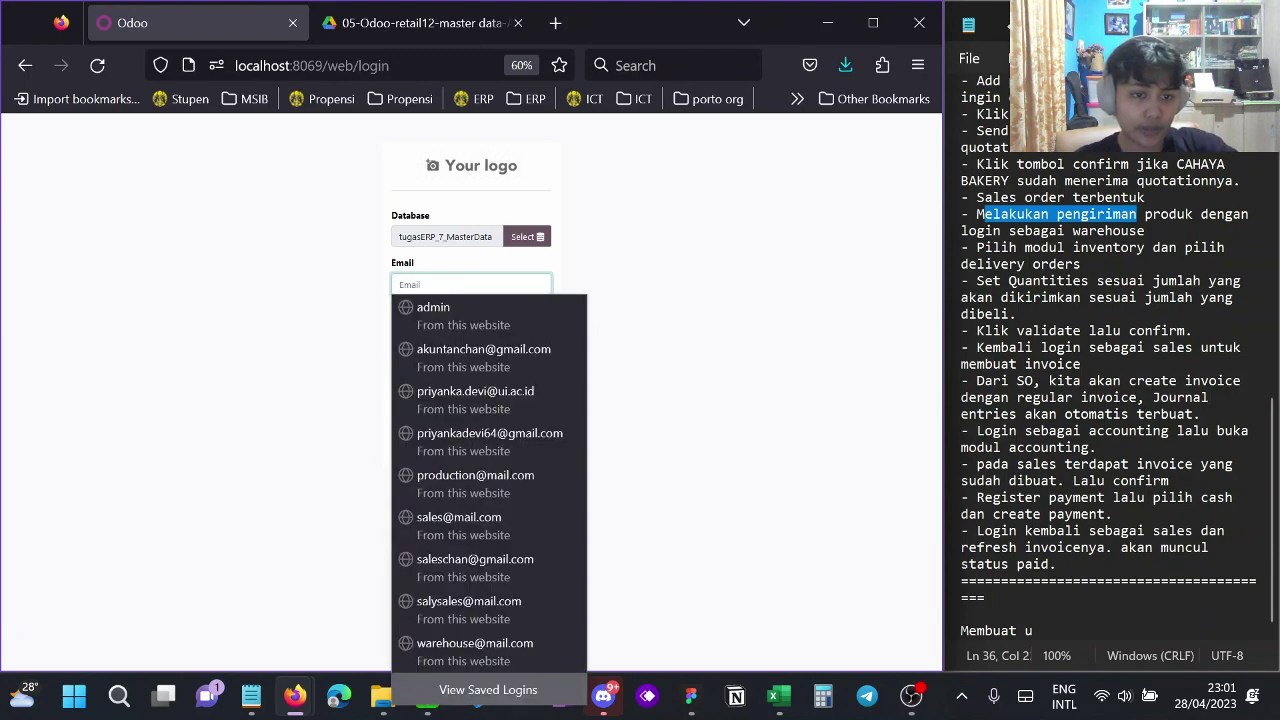
Copy the warehouse user's email from the scenario notes into the login email field
{"action": "scroll", "coordinate": [1108, 355], "scroll_direction": "up", "scroll_amount": 12}
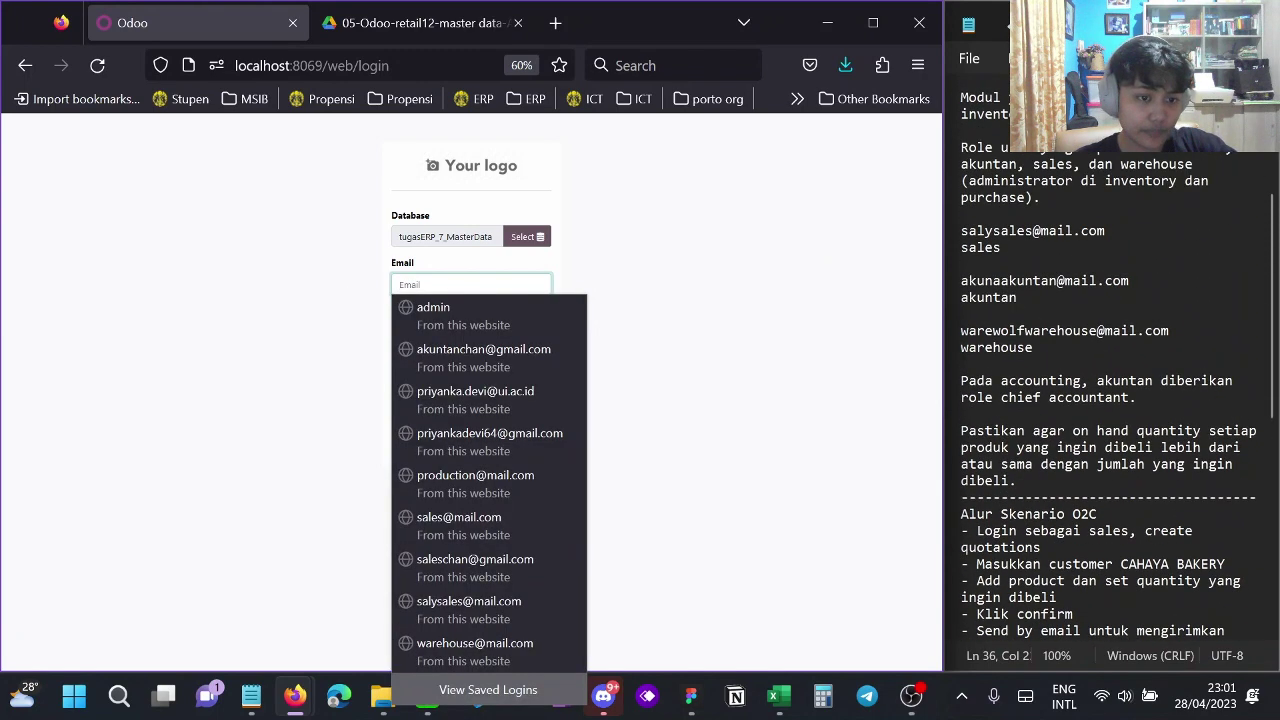
{"action": "left_click_drag", "start_coordinate": [1168, 330], "coordinate": [961, 330]}
{"action": "key", "text": "ctrl+c"}
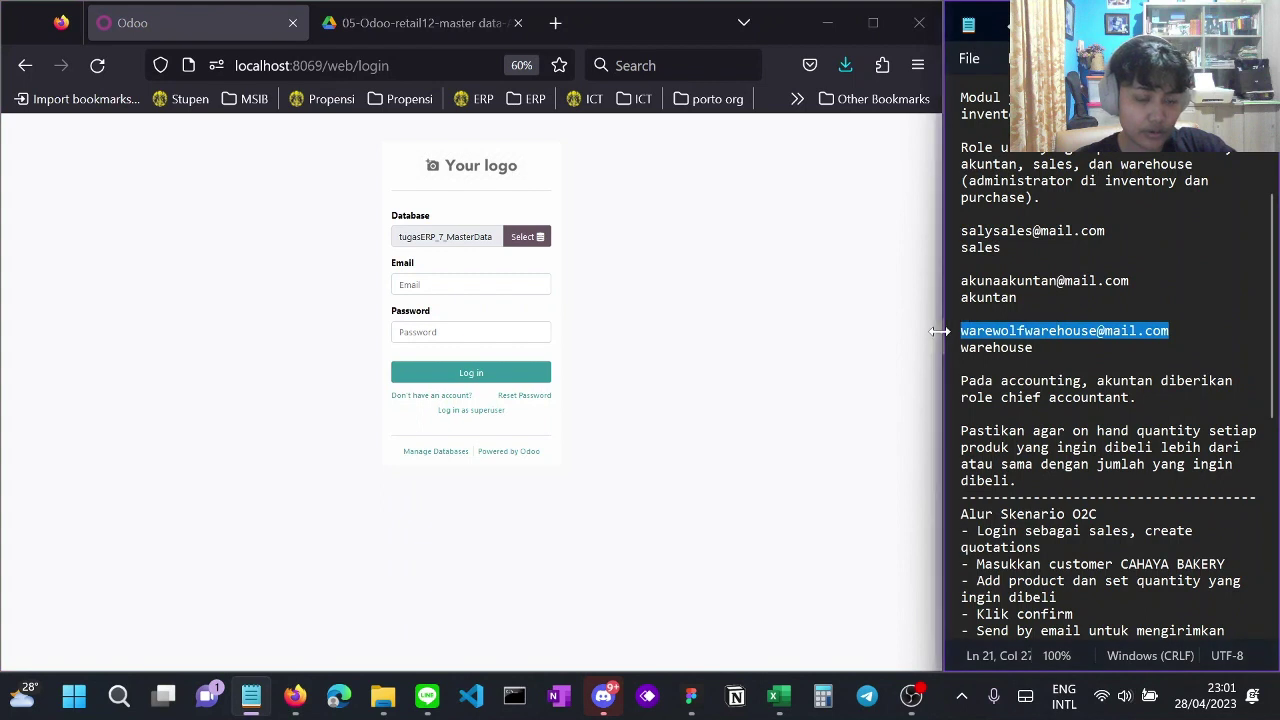
{"action": "left_click", "coordinate": [440, 285]}
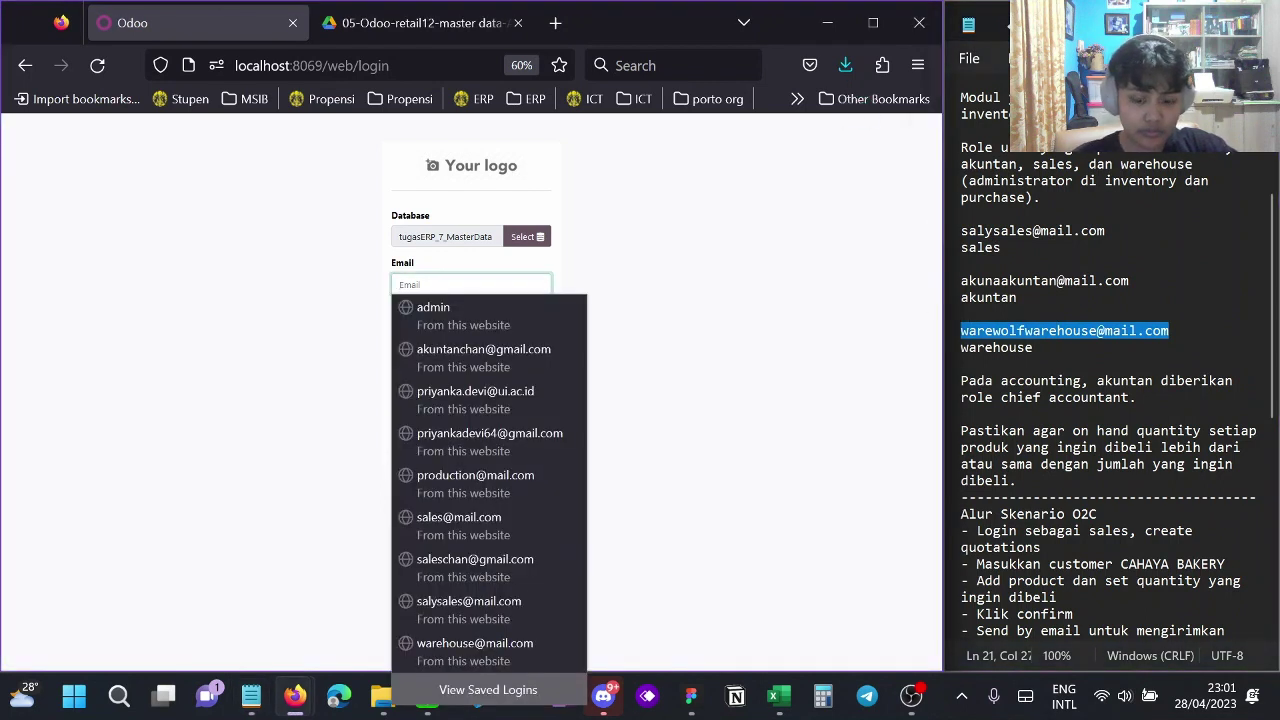
{"action": "key", "text": "ctrl+v"}
Enter the warehouse account password from the notes, log in and save the login in the browser
{"action": "left_click", "coordinate": [440, 333]}
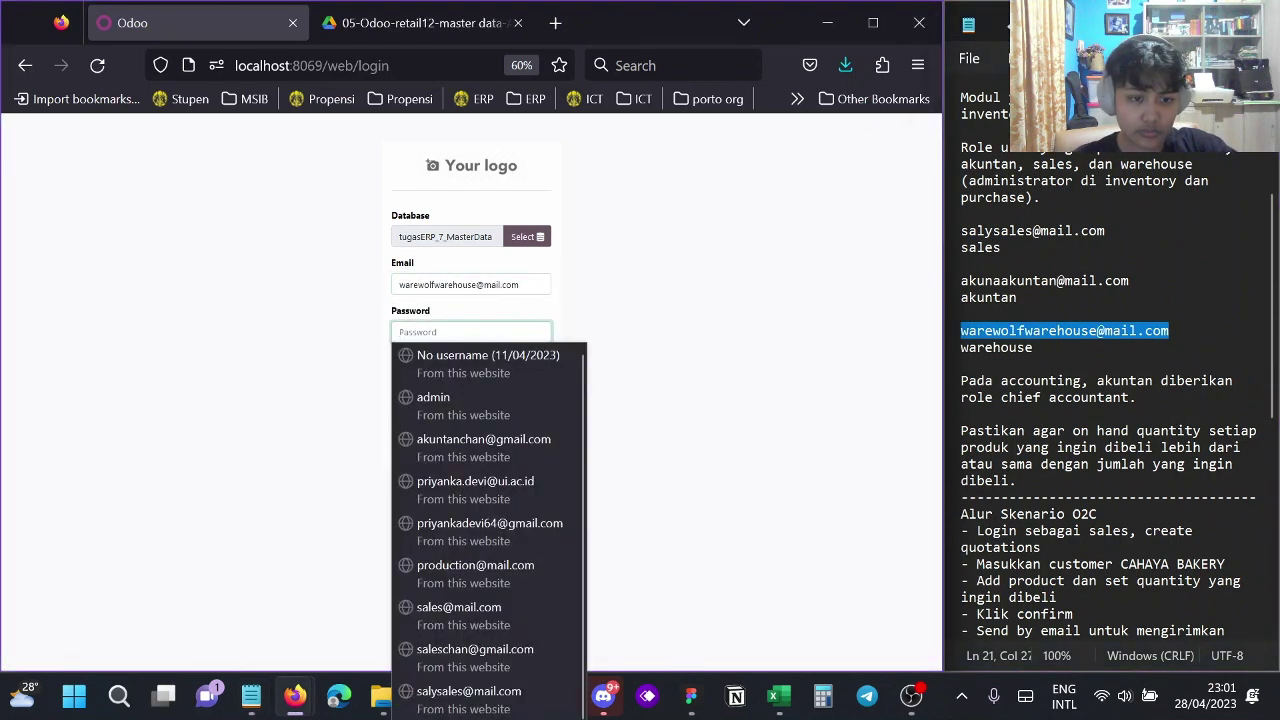
{"action": "double_click", "coordinate": [996, 347]}
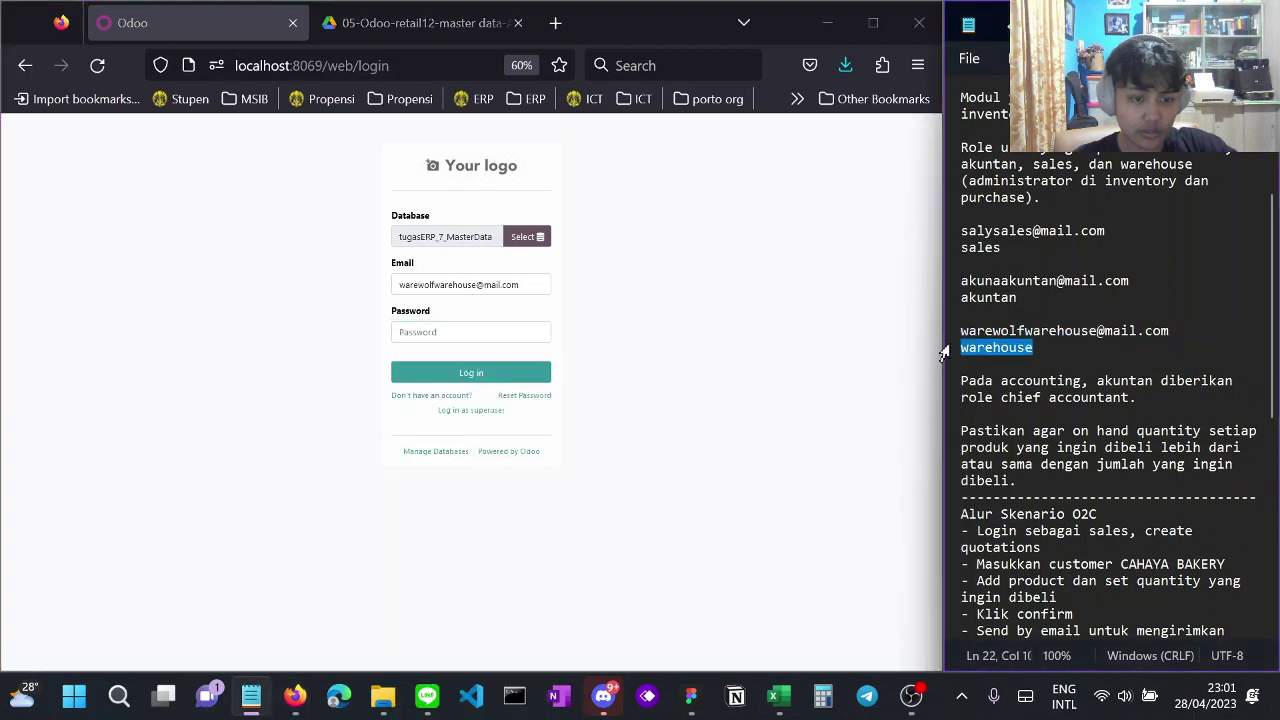
{"action": "left_click", "coordinate": [460, 332]}
{"action": "key", "text": "ctrl+v"}
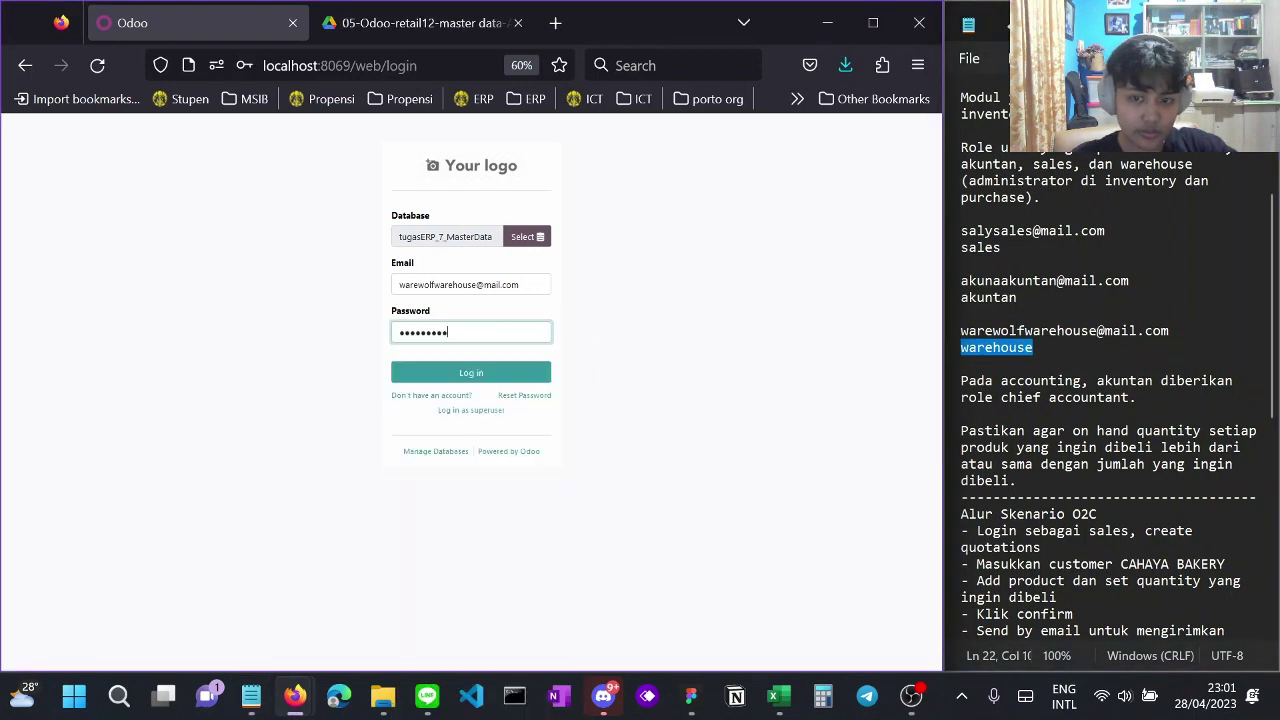
{"action": "left_click", "coordinate": [455, 375]}
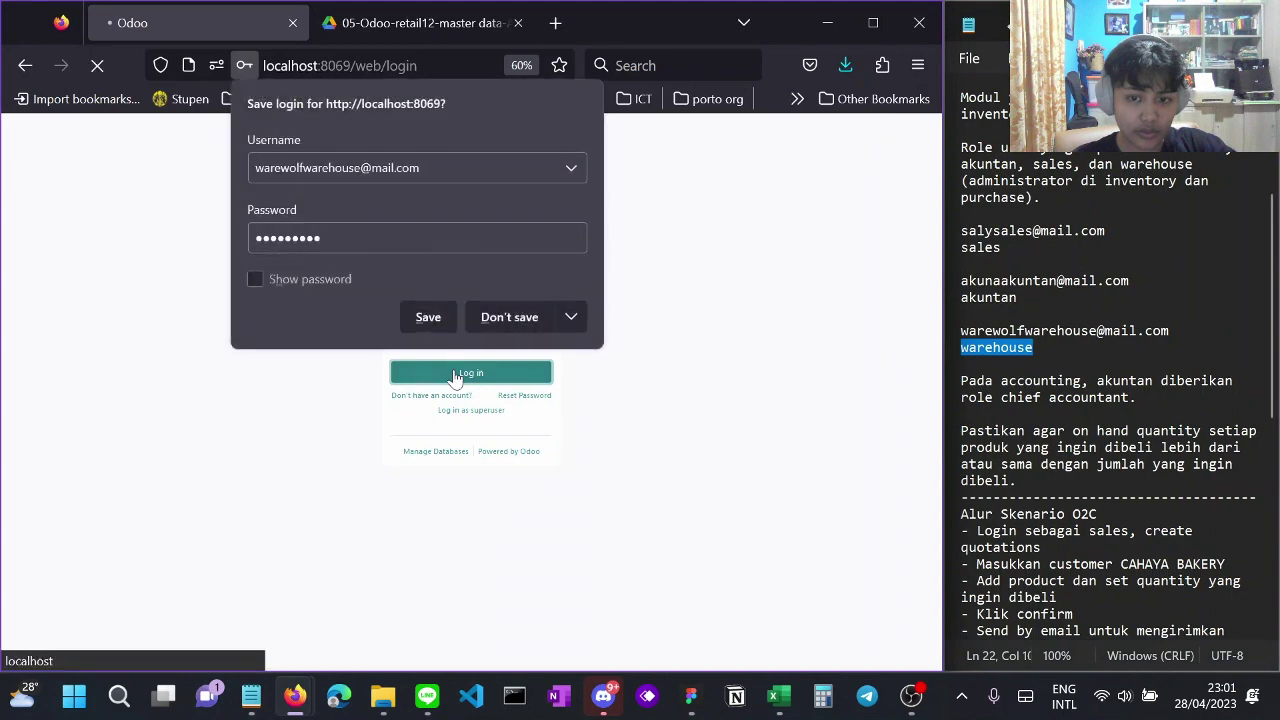
{"action": "left_click", "coordinate": [428, 317]}
Read the warehouse delivery instructions in the scenario notes and open the Inventory module
{"action": "scroll", "coordinate": [1100, 400], "scroll_direction": "down", "scroll_amount": 5}
{"action": "scroll", "coordinate": [1100, 400], "scroll_direction": "down", "scroll_amount": 2}
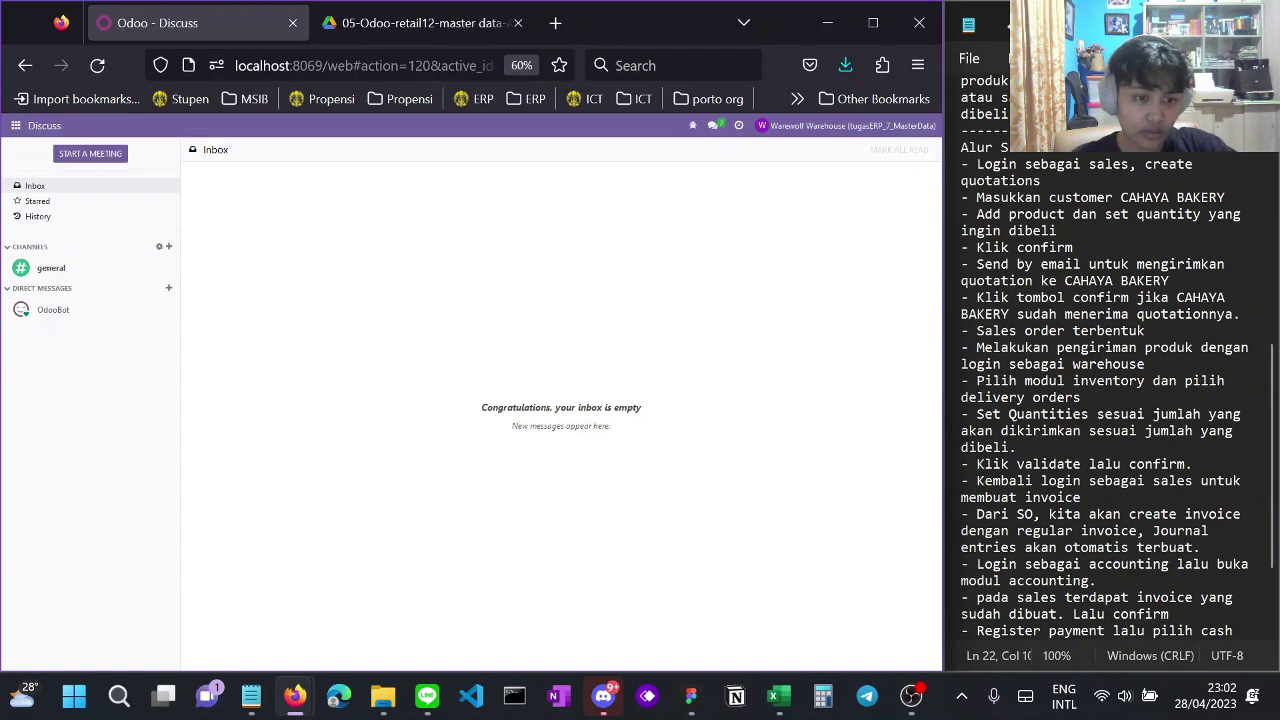
{"action": "scroll", "coordinate": [1100, 385], "scroll_direction": "down", "scroll_amount": 2}
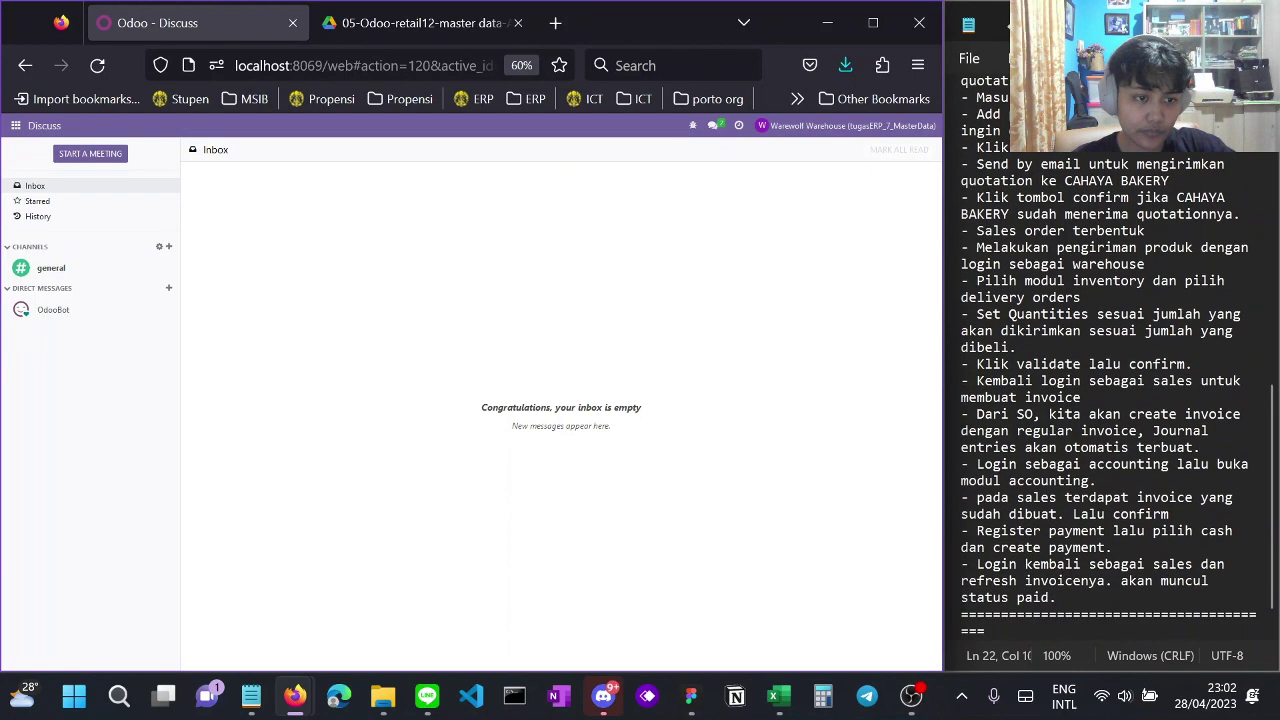
{"action": "left_click_drag", "start_coordinate": [969, 247], "coordinate": [1130, 264]}
{"action": "left_click_drag", "start_coordinate": [976, 281], "coordinate": [1082, 297]}
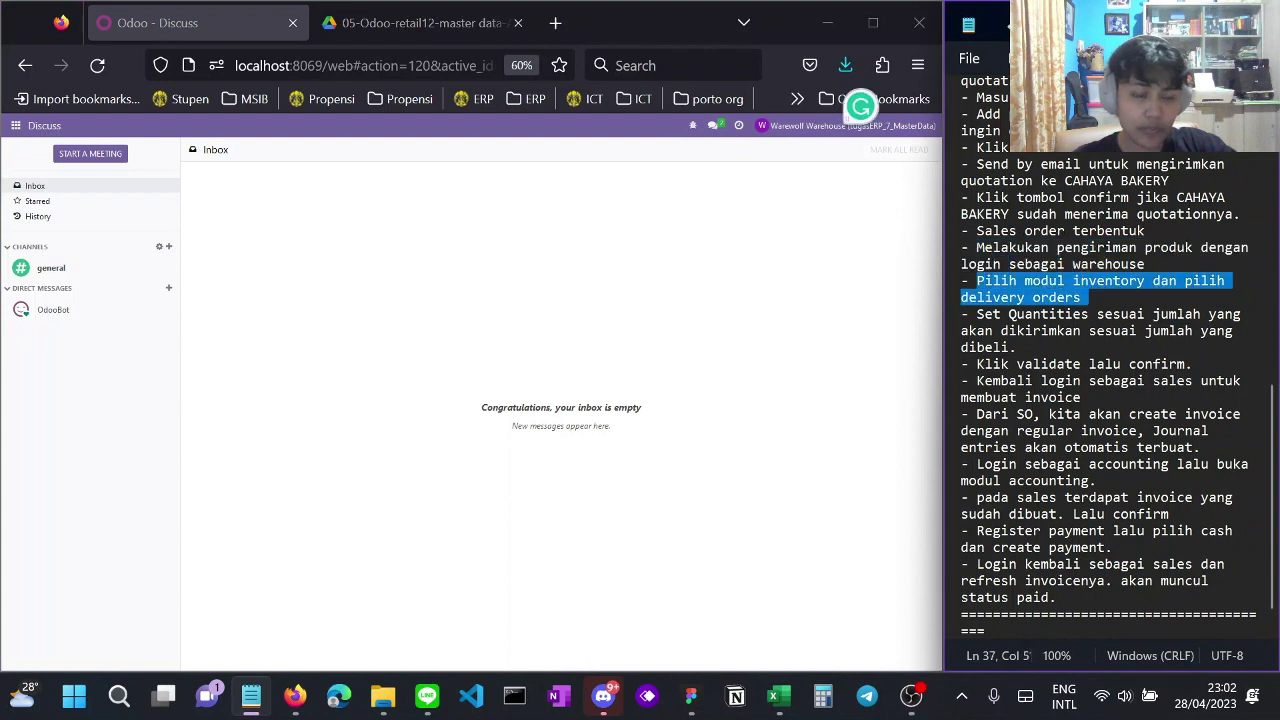
{"action": "left_click", "coordinate": [16, 125]}
{"action": "left_click", "coordinate": [45, 210]}
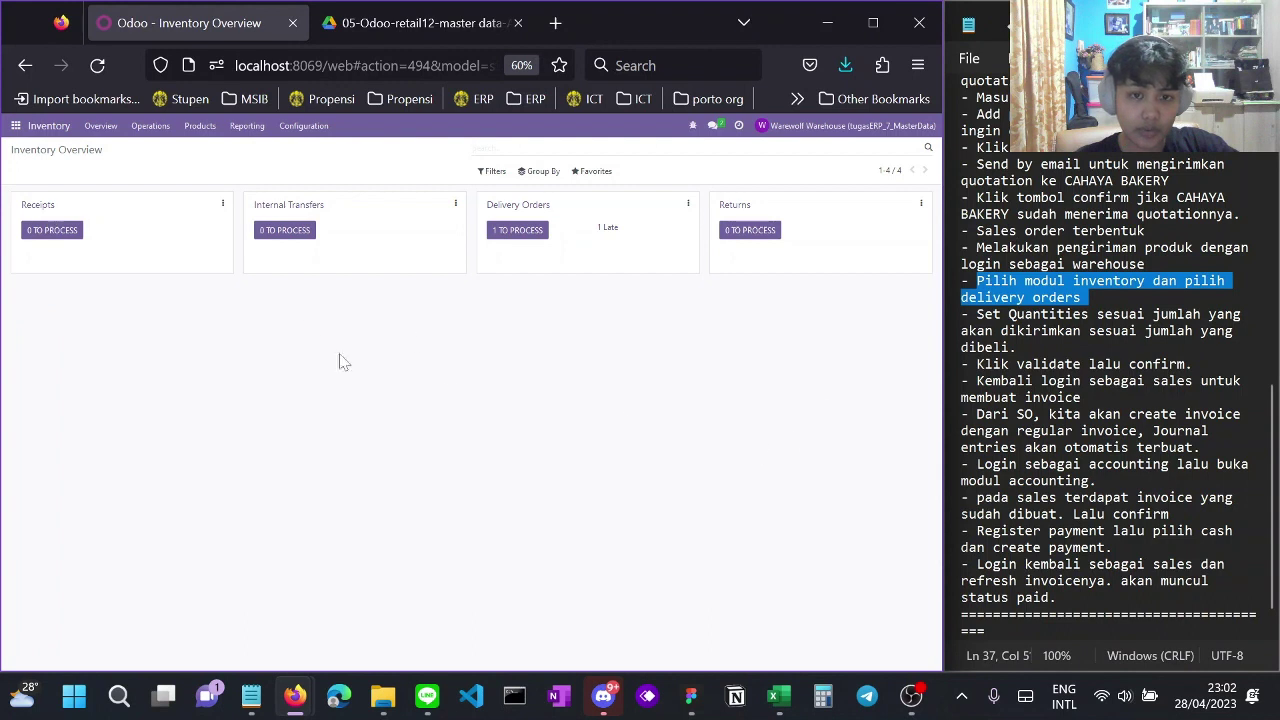
Open the ready CAHAYA BAKERY delivery order and set the done quantities of all products to the reserved amounts
{"action": "left_click", "coordinate": [517, 233]}
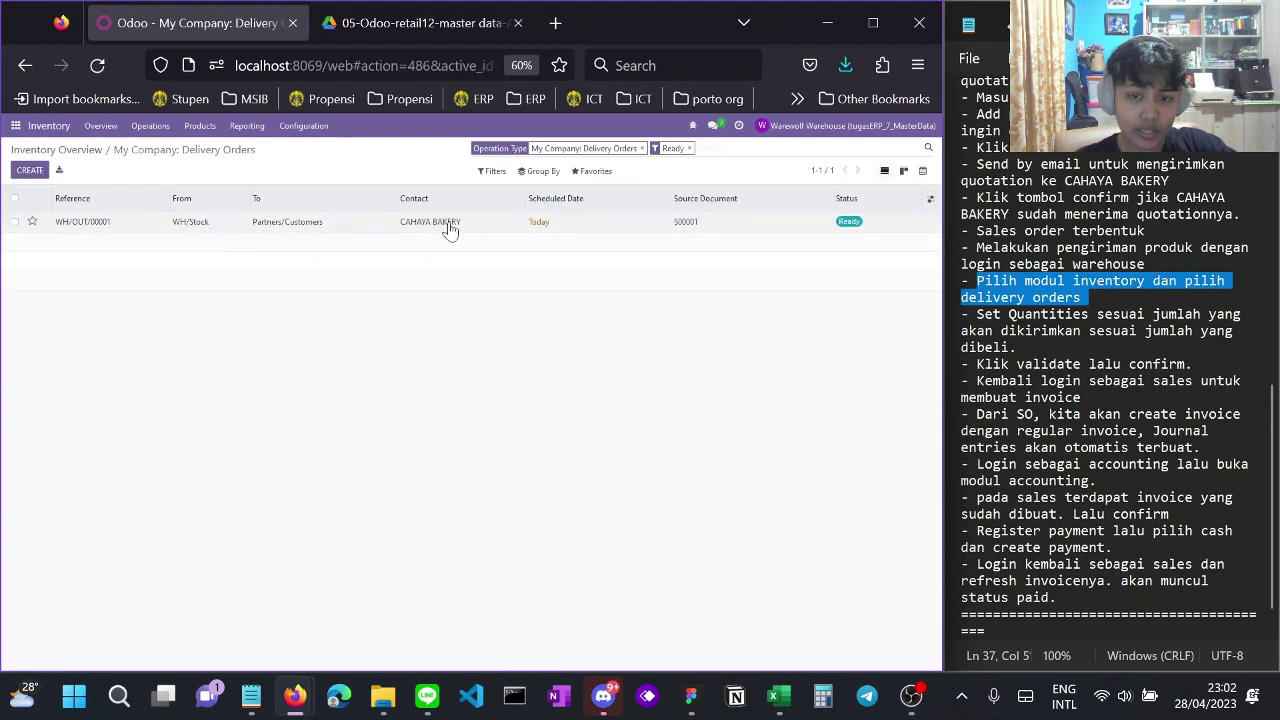
{"action": "left_click", "coordinate": [805, 228]}
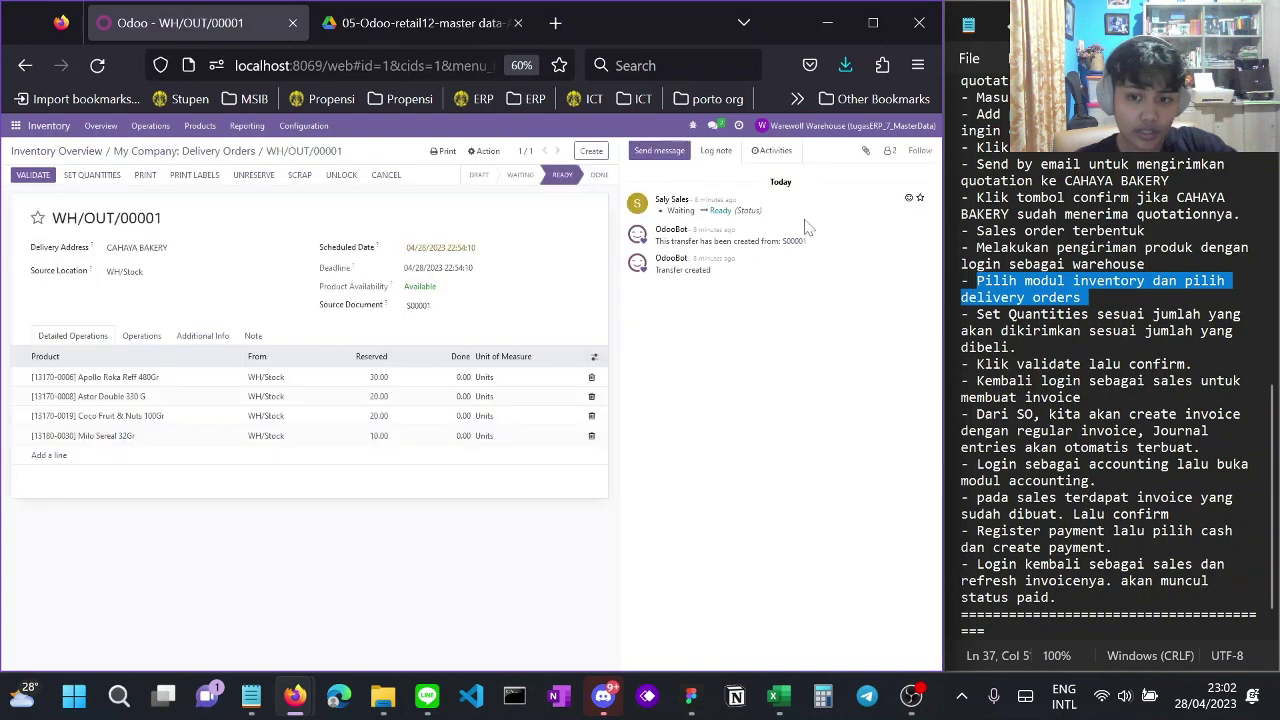
{"action": "left_click", "coordinate": [80, 177]}
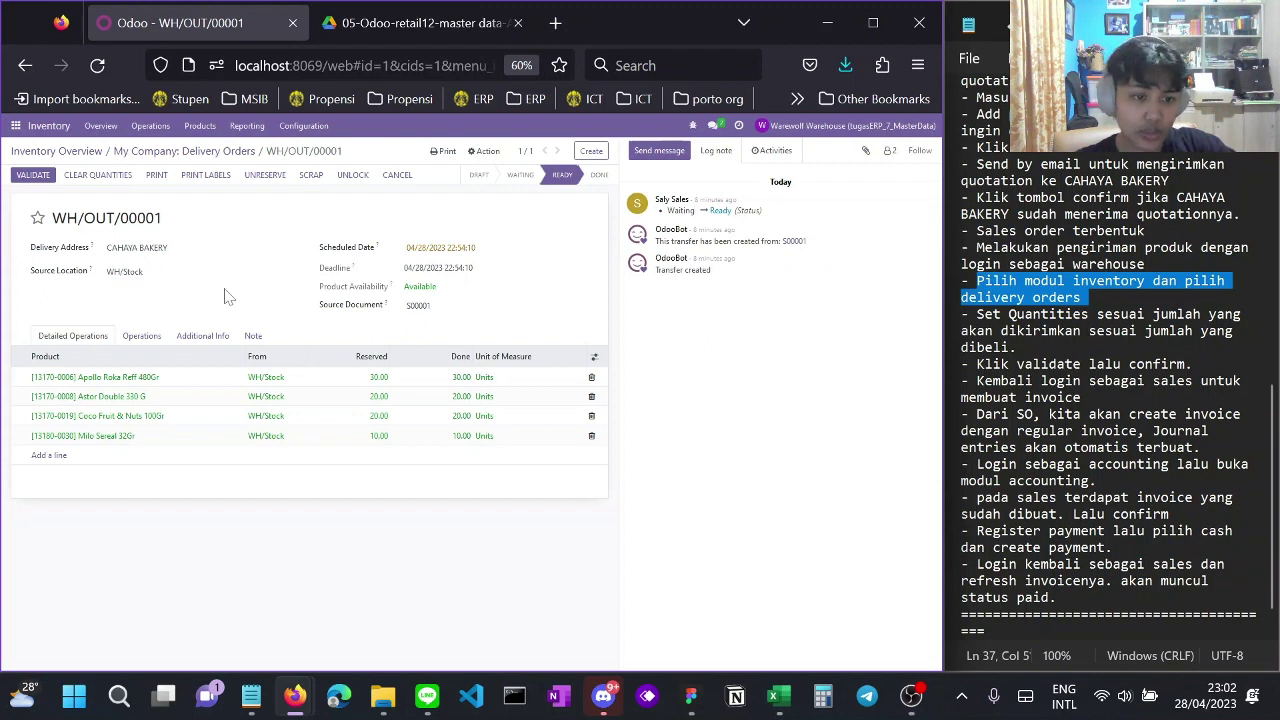
Validate the CAHAYA BAKERY delivery order and confirm sending the SMS text message
{"action": "left_click", "coordinate": [35, 175]}
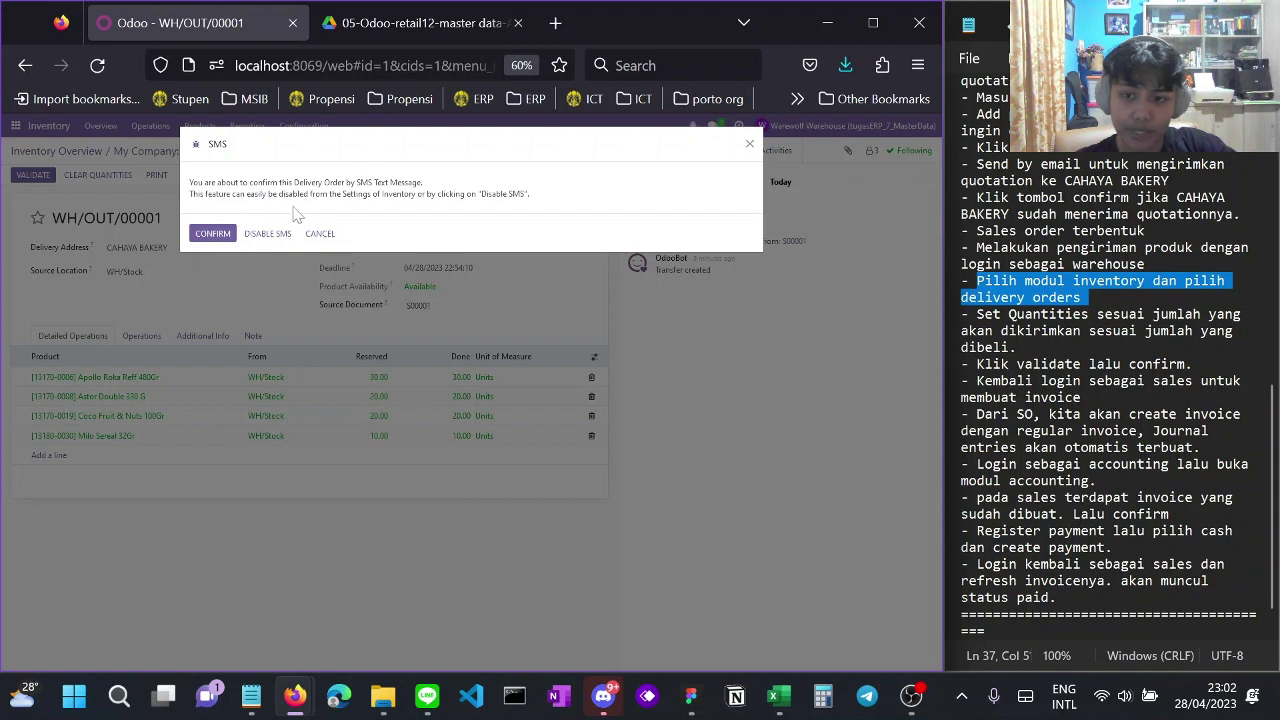
{"action": "left_click_drag", "start_coordinate": [298, 182], "coordinate": [378, 182]}
{"action": "left_click", "coordinate": [362, 182]}
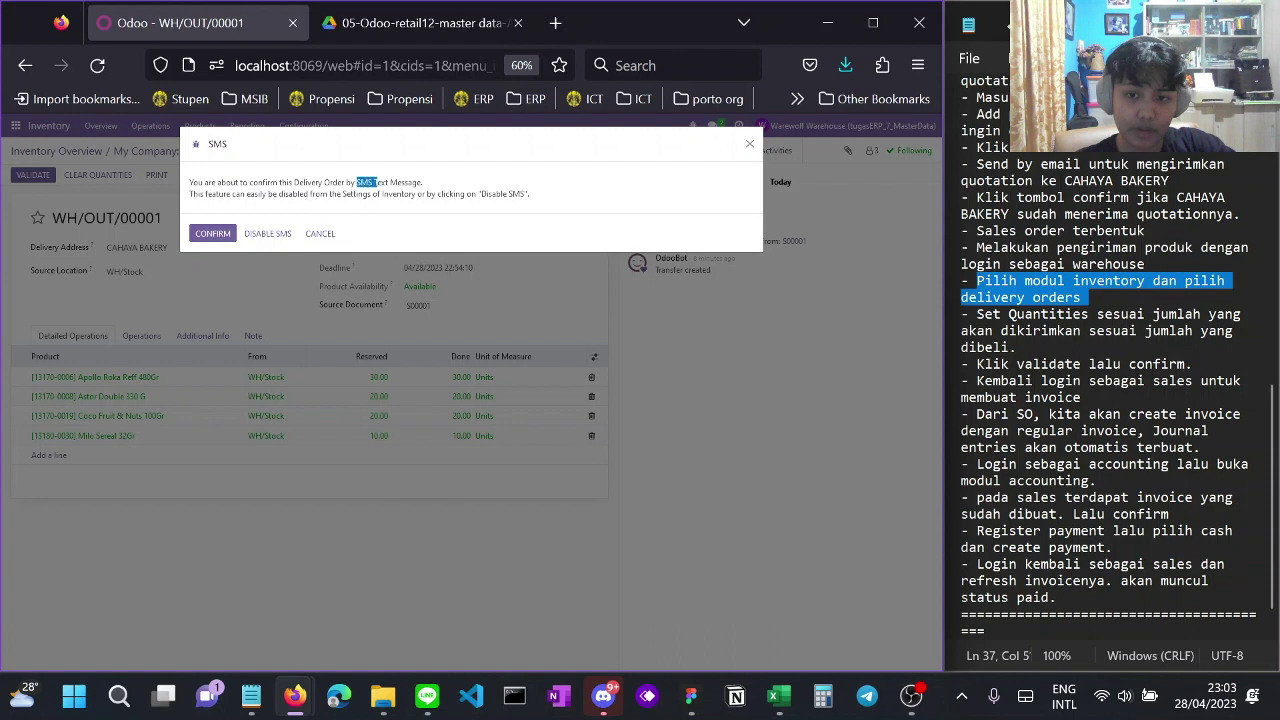
{"action": "left_click", "coordinate": [362, 214]}
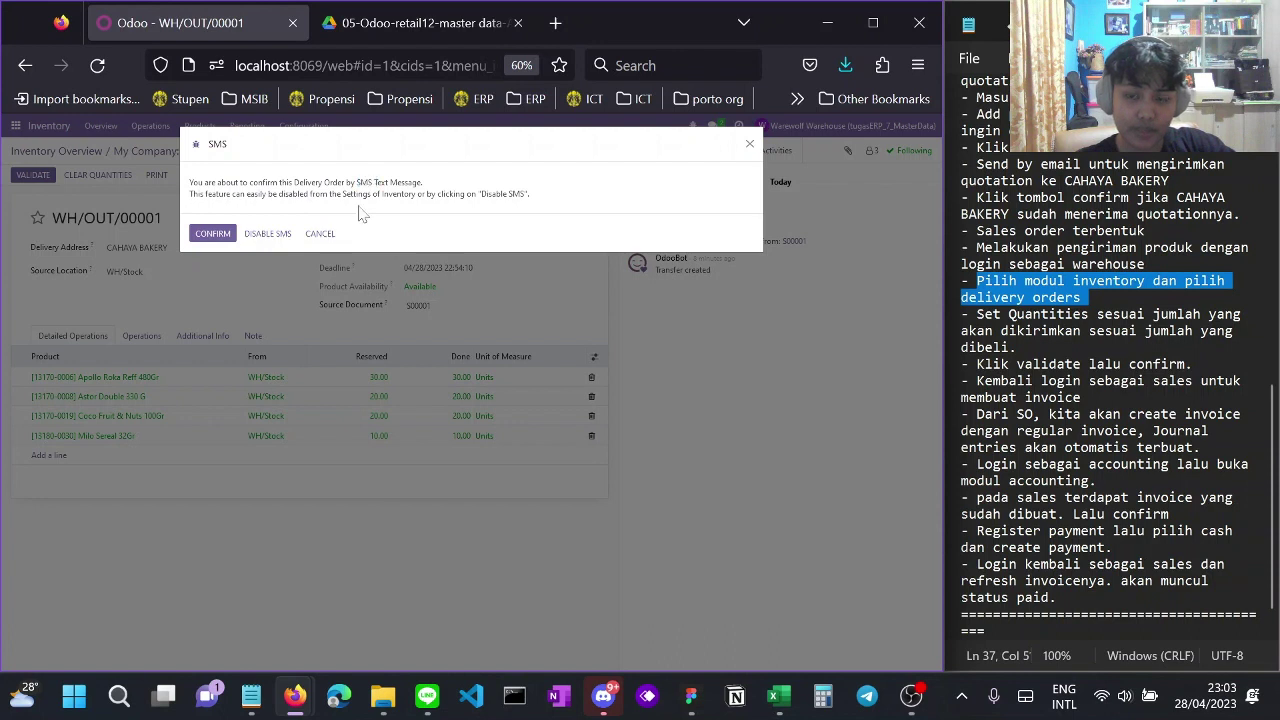
{"action": "left_click", "coordinate": [213, 234]}
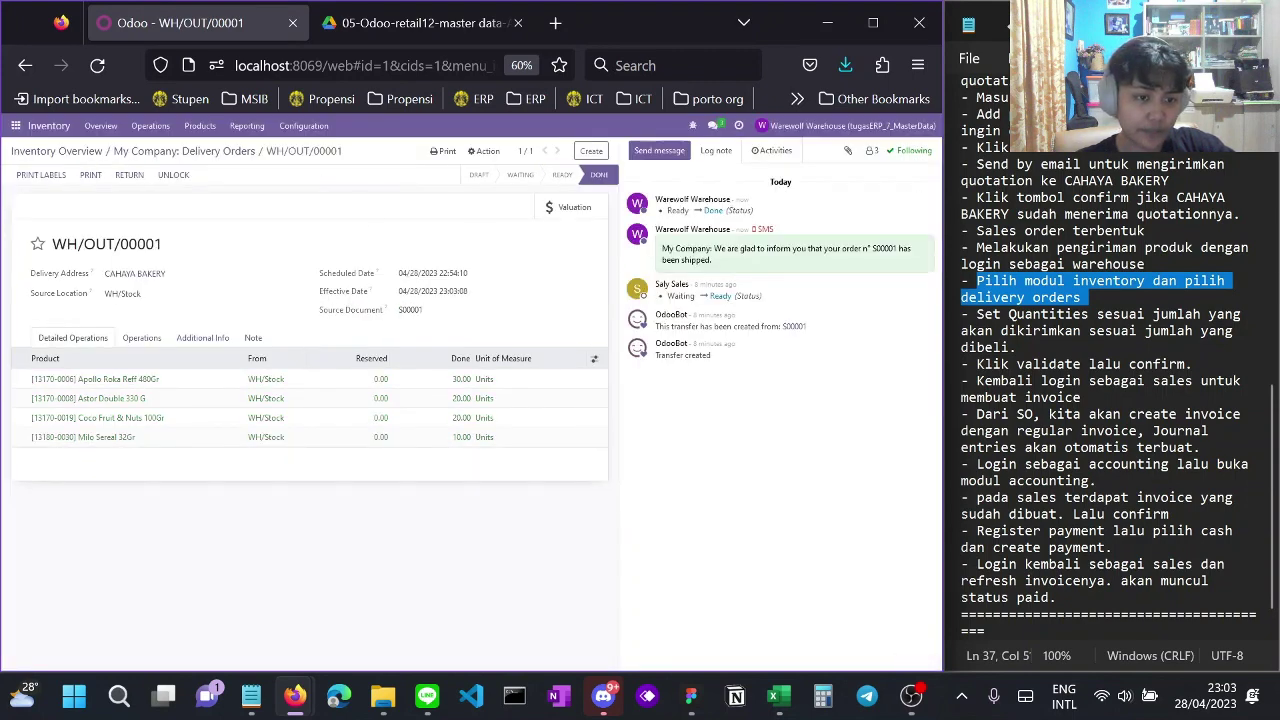
Highlight the note about logging back in as sales to create the invoice and log out of the warehouse account
{"action": "left_click_drag", "start_coordinate": [977, 381], "coordinate": [1100, 399]}
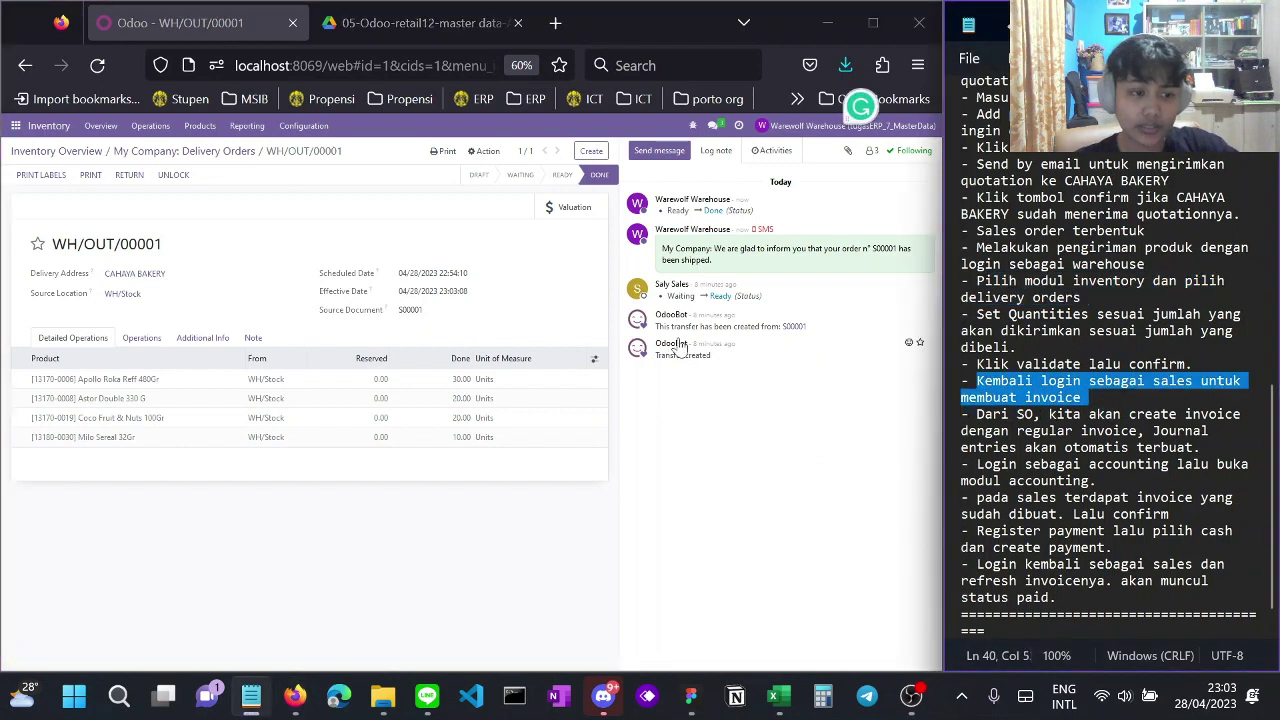
{"action": "left_click", "coordinate": [772, 129]}
{"action": "left_click", "coordinate": [775, 233]}
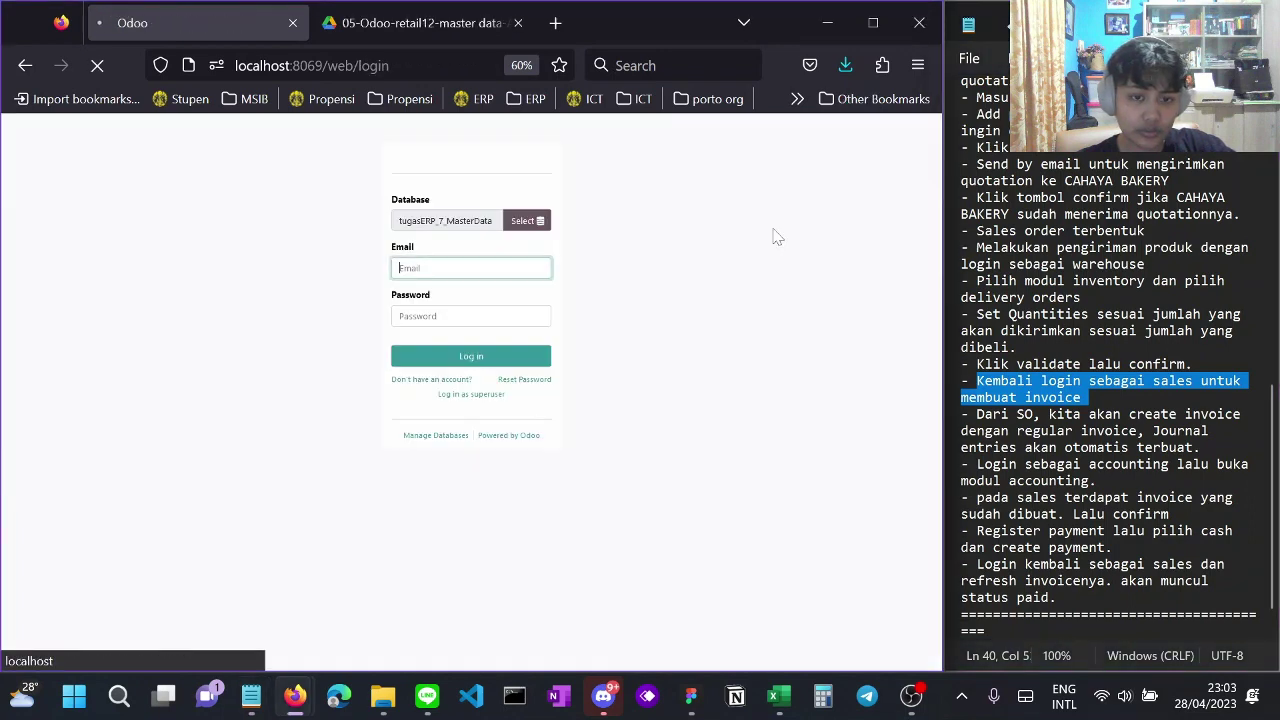
{"action": "left_click", "coordinate": [620, 263]}
{"action": "left_click", "coordinate": [510, 285]}
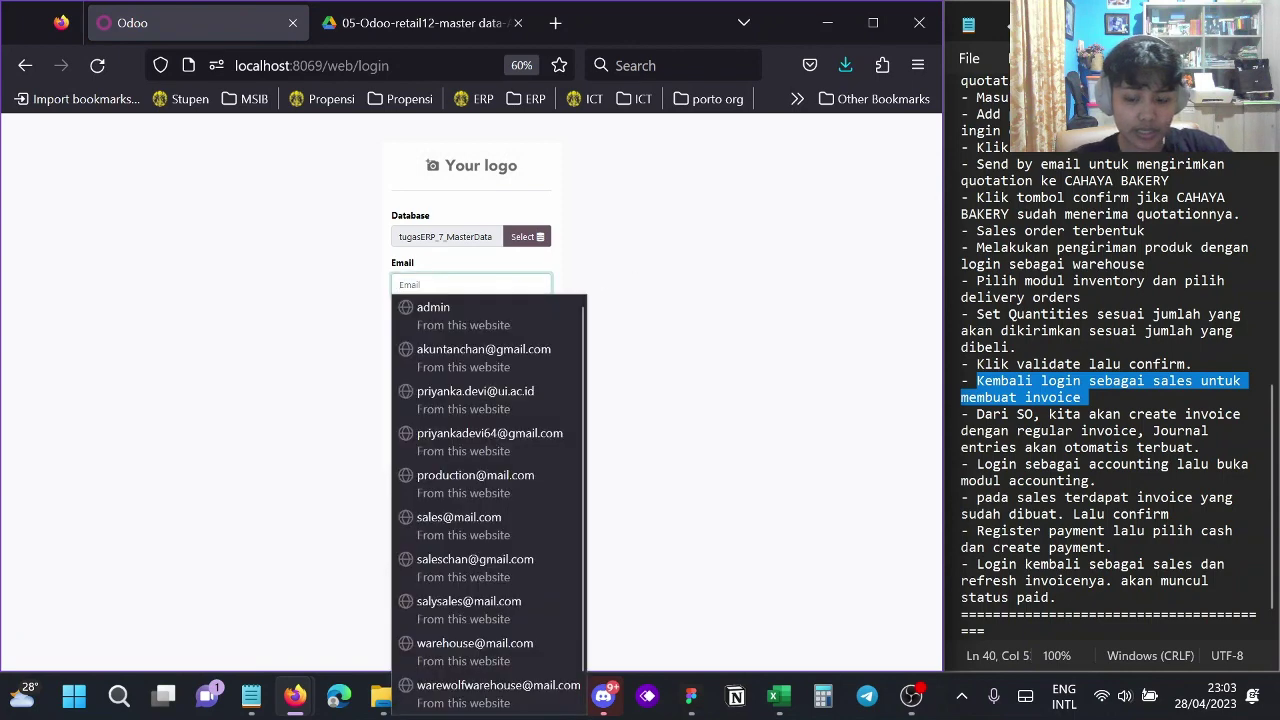
{"action": "type", "text": "sall"}
Log back in as the sales user with the email copied from the notes and the saved account password
{"action": "scroll", "coordinate": [1110, 340], "scroll_direction": "up", "scroll_amount": 14}
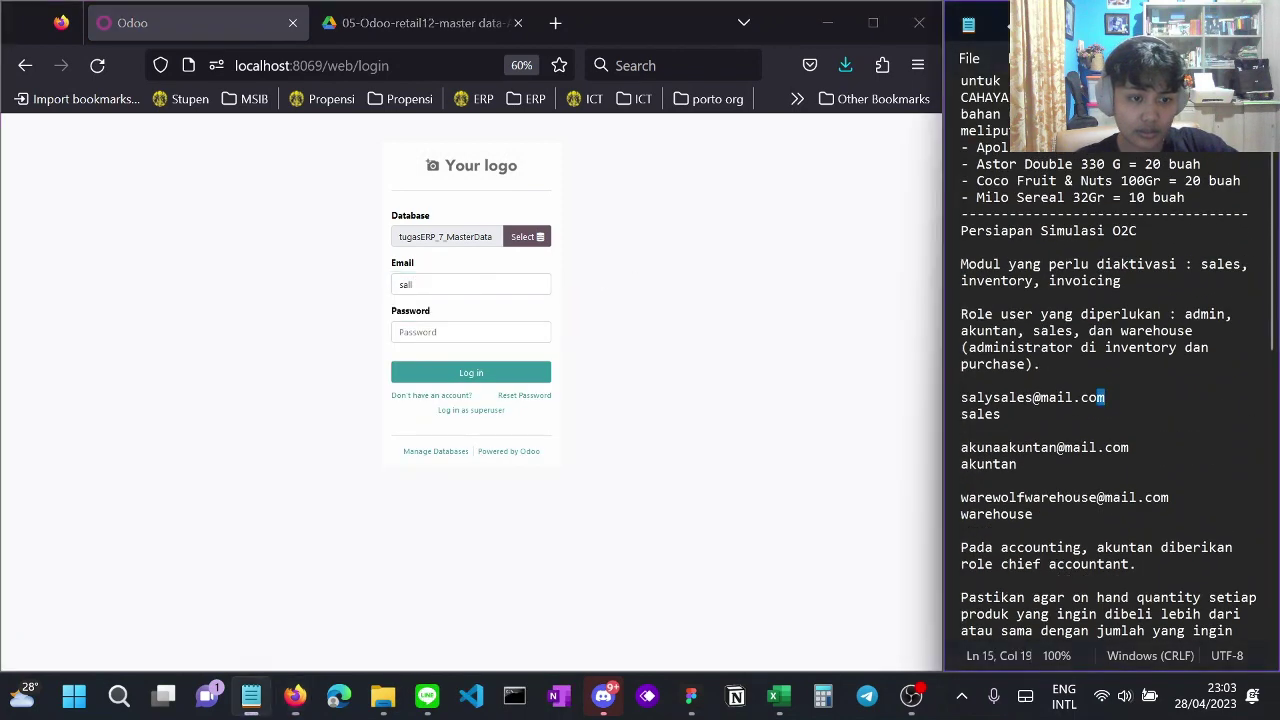
{"action": "double_click", "coordinate": [1100, 397]}
{"action": "key", "text": "ctrl+c"}
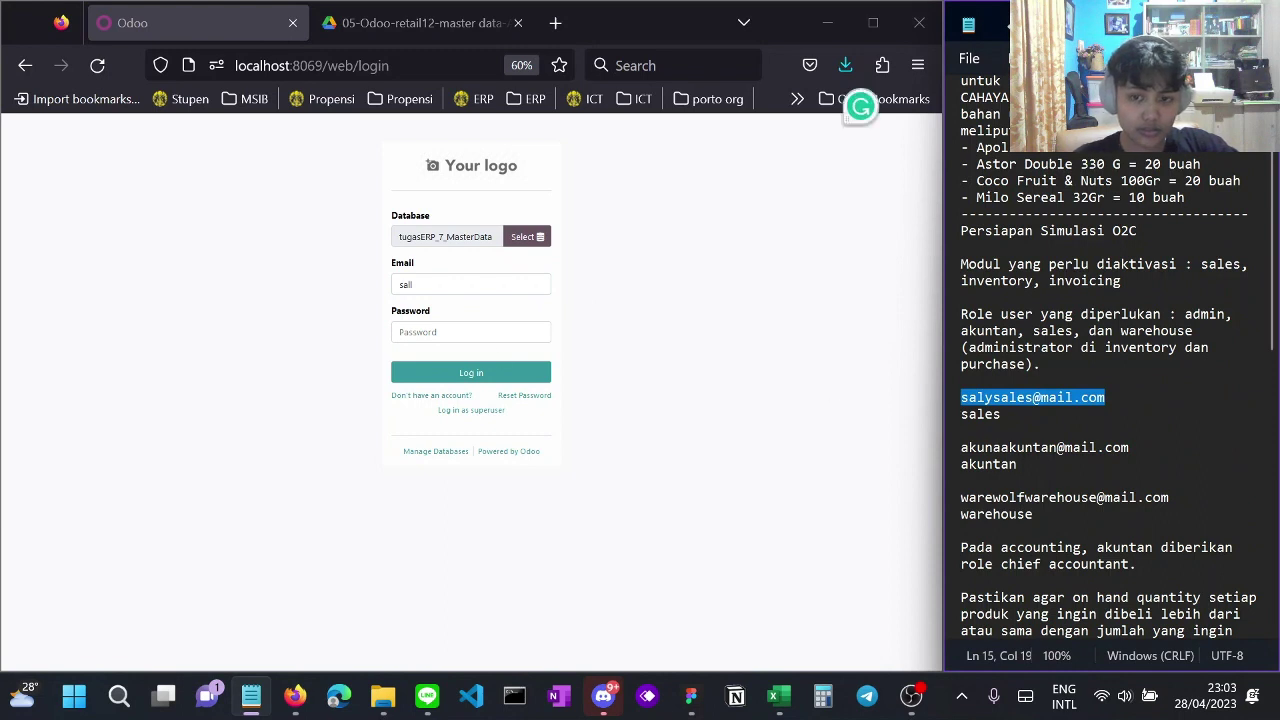
{"action": "left_click", "coordinate": [440, 285]}
{"action": "key", "text": "ctrl+a"}
{"action": "key", "text": "ctrl+v"}
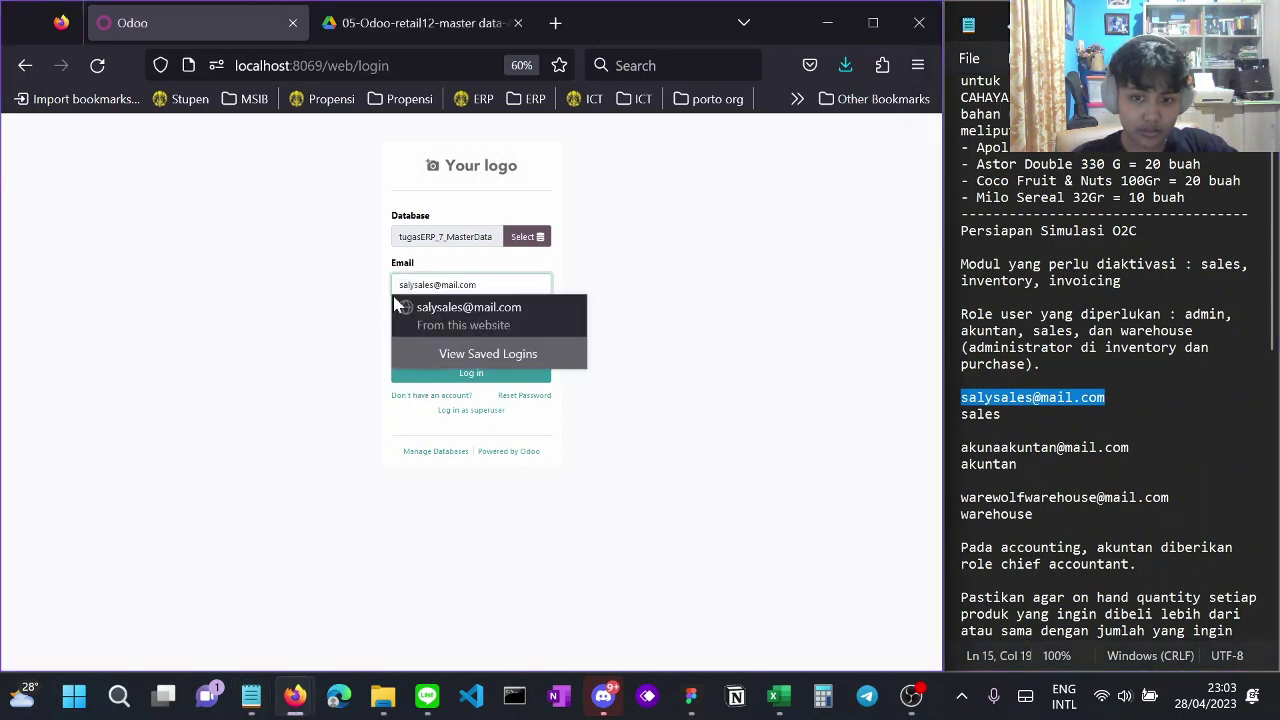
{"action": "left_click", "coordinate": [525, 303]}
{"action": "left_click", "coordinate": [471, 372]}
Find the instruction in the scenario notes for creating a regular invoice from the sales order and highlight "Dari SO"
{"action": "scroll", "coordinate": [1097, 394], "scroll_direction": "down", "scroll_amount": 9}
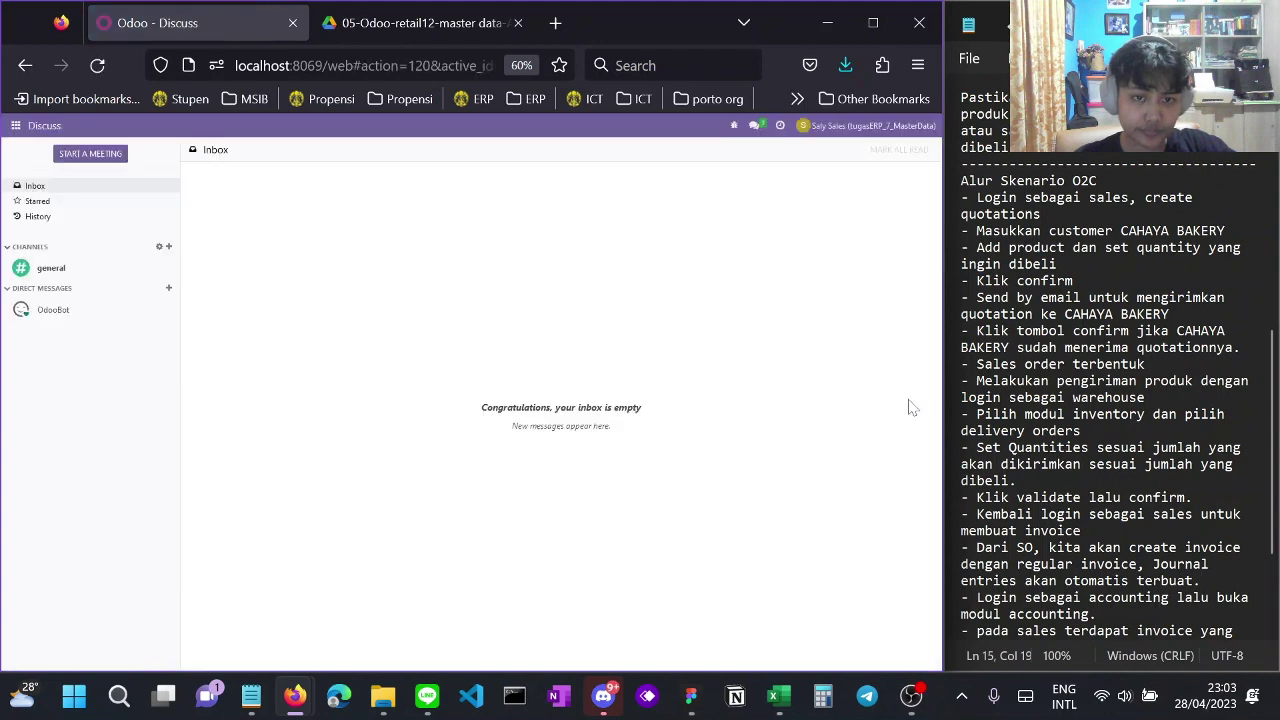
{"action": "scroll", "coordinate": [1110, 400], "scroll_direction": "down", "scroll_amount": 1}
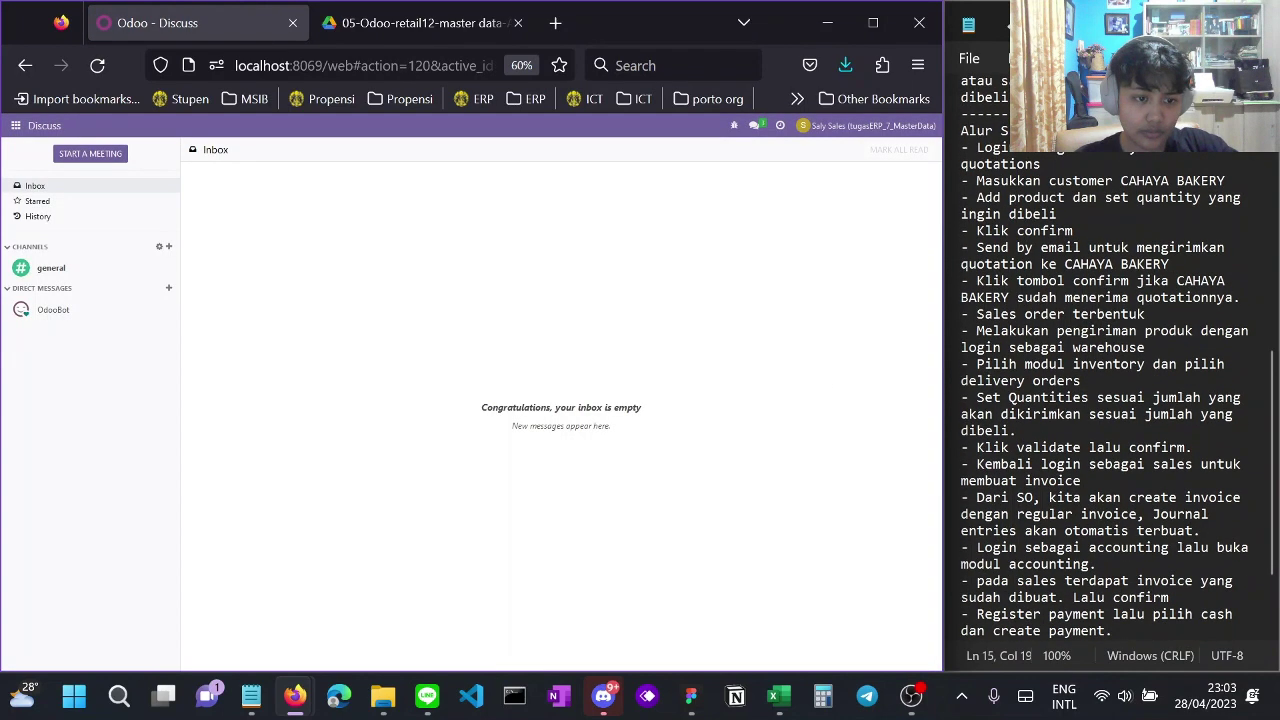
{"action": "left_click_drag", "start_coordinate": [976, 330], "coordinate": [1145, 347]}
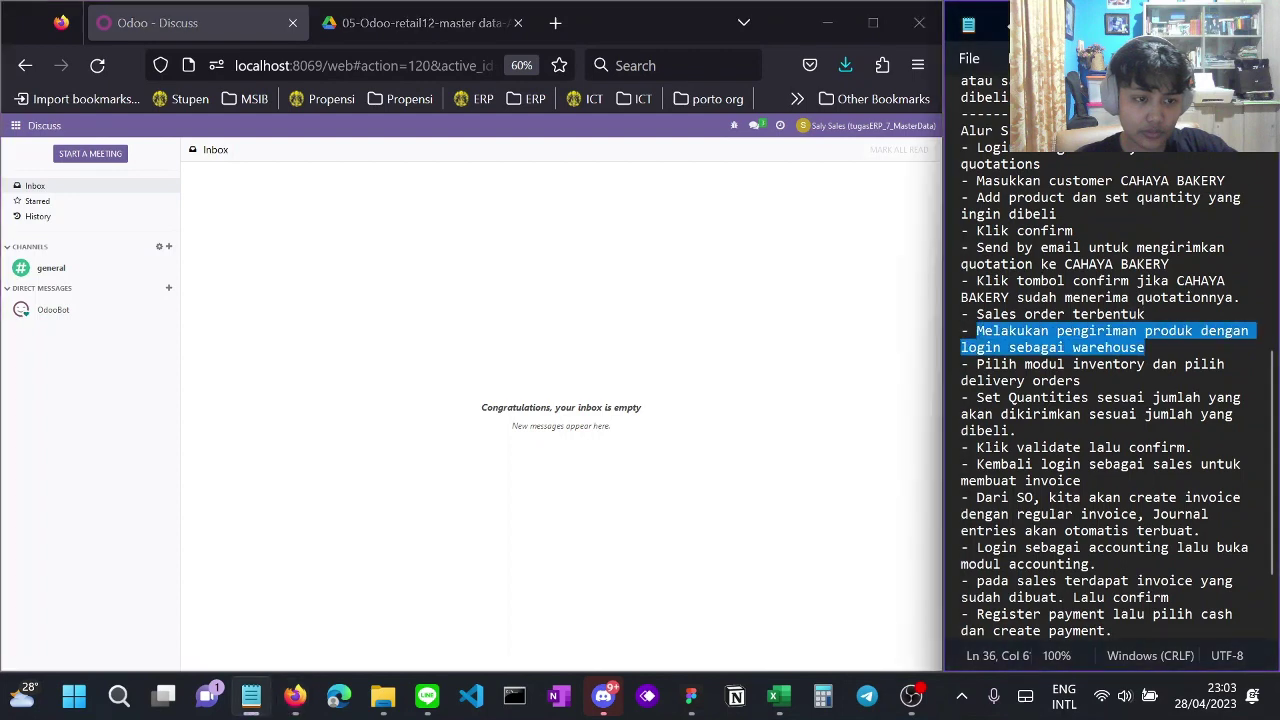
{"action": "scroll", "coordinate": [1145, 347], "scroll_direction": "down", "scroll_amount": 1}
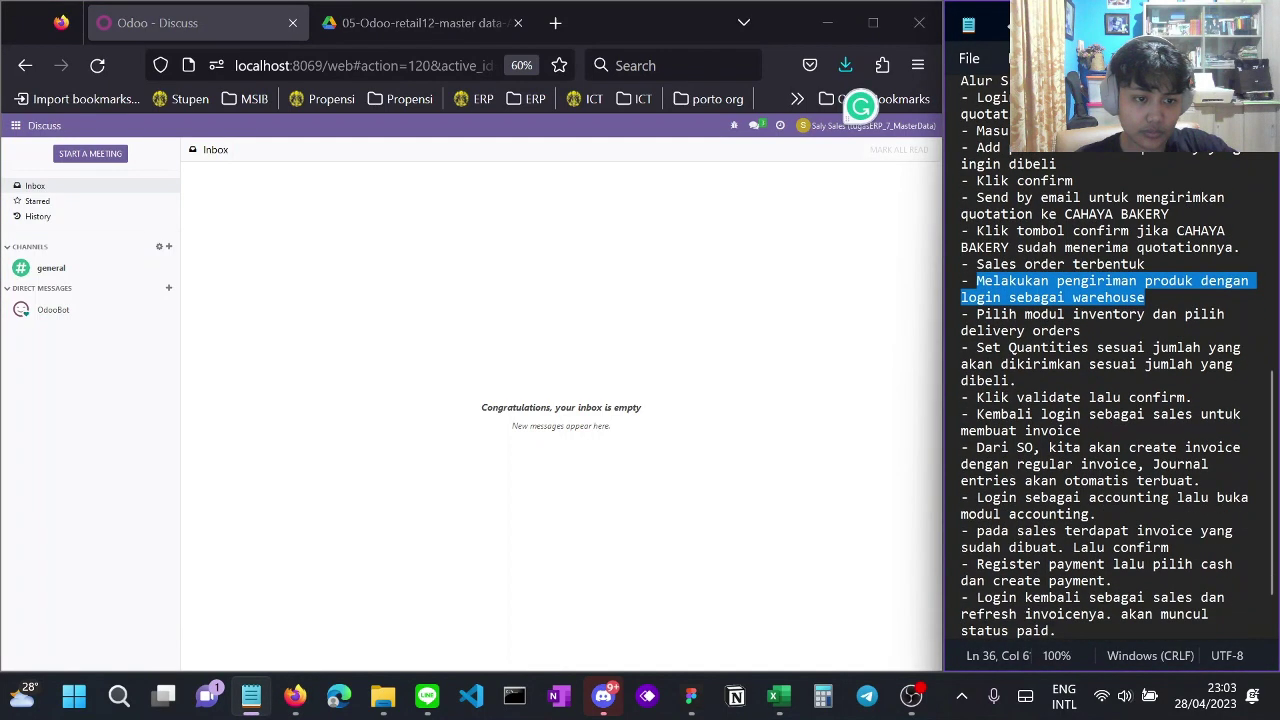
{"action": "left_click_drag", "start_coordinate": [984, 397], "coordinate": [1160, 414]}
{"action": "key", "text": "ctrl+End"}
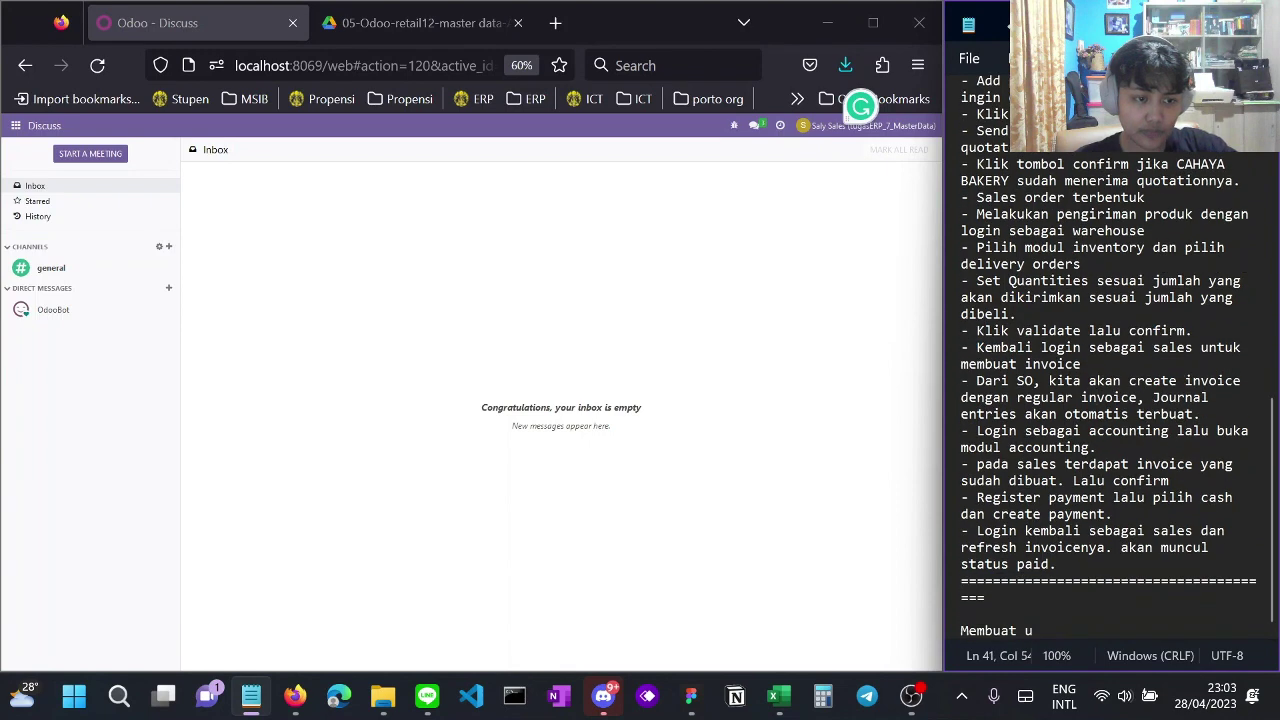
{"action": "left_click_drag", "start_coordinate": [976, 380], "coordinate": [1034, 380]}
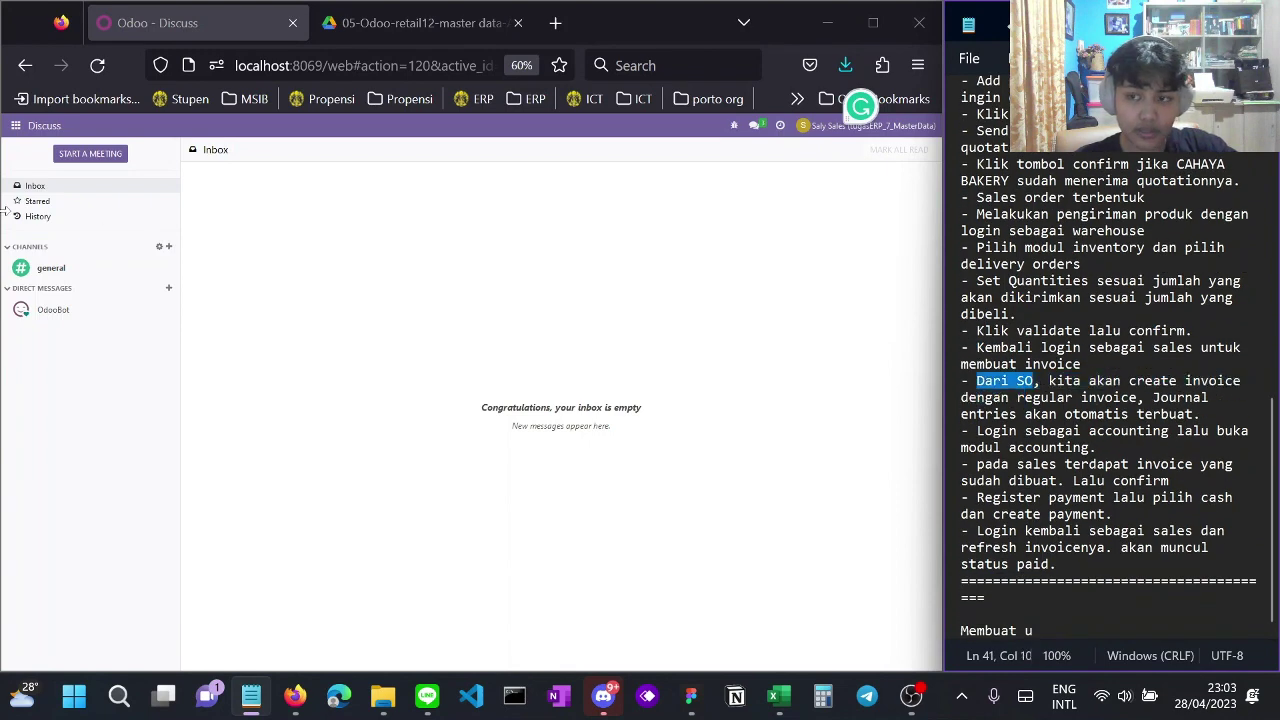
Try to create a regular invoice from CAHAYA BAKERY's sales order S00001 in the Sales module, and close the invoice dialog
{"action": "left_click", "coordinate": [15, 126]}
{"action": "left_click", "coordinate": [27, 178]}
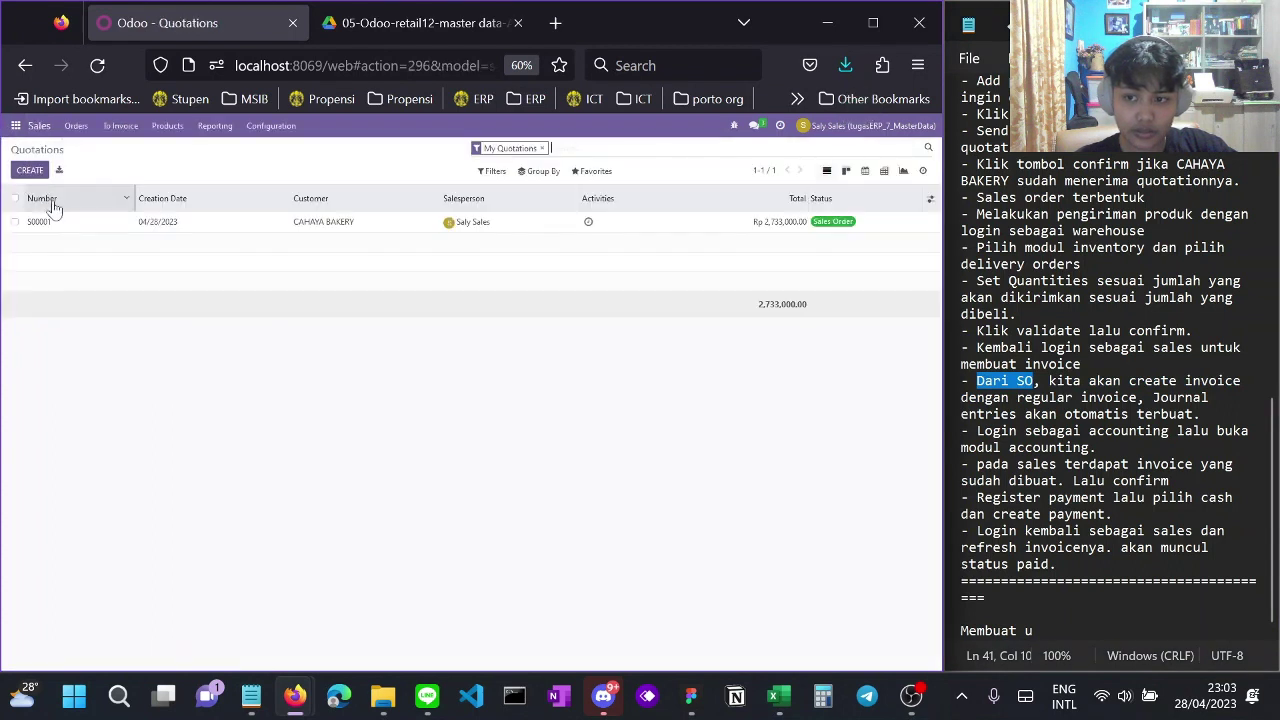
{"action": "left_click", "coordinate": [147, 222]}
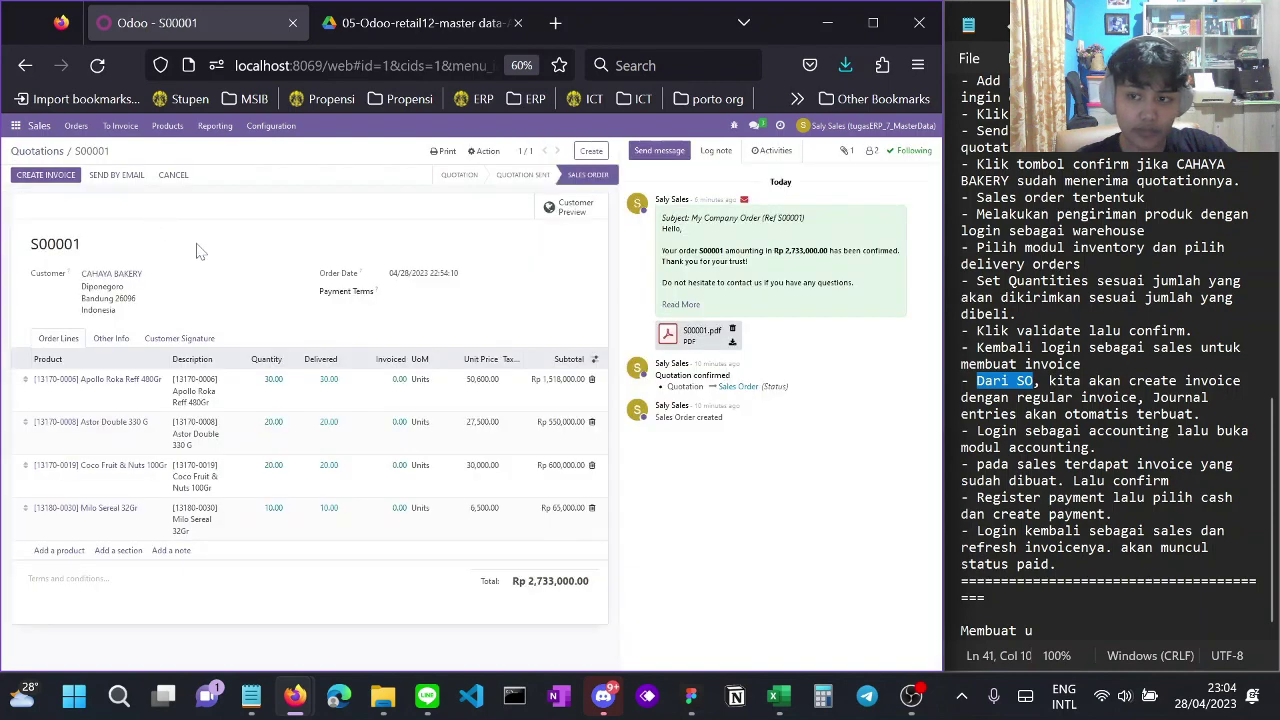
{"action": "left_click", "coordinate": [43, 176]}
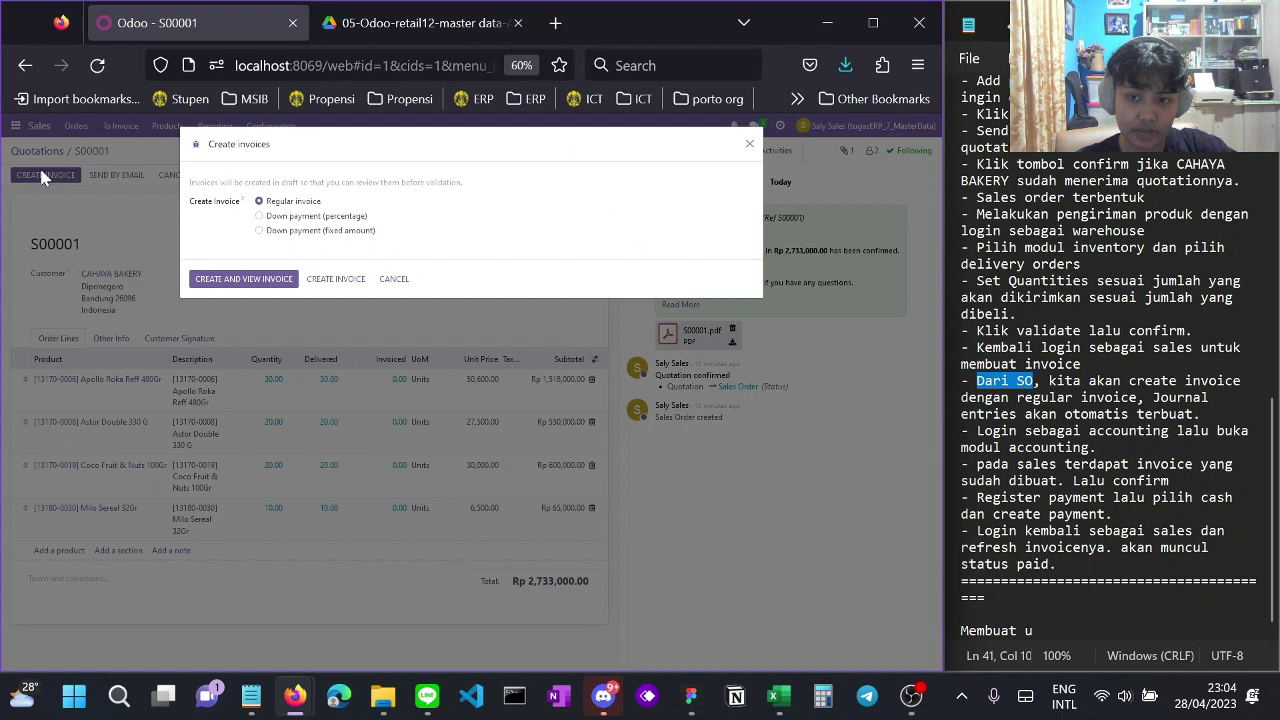
{"action": "left_click", "coordinate": [262, 283]}
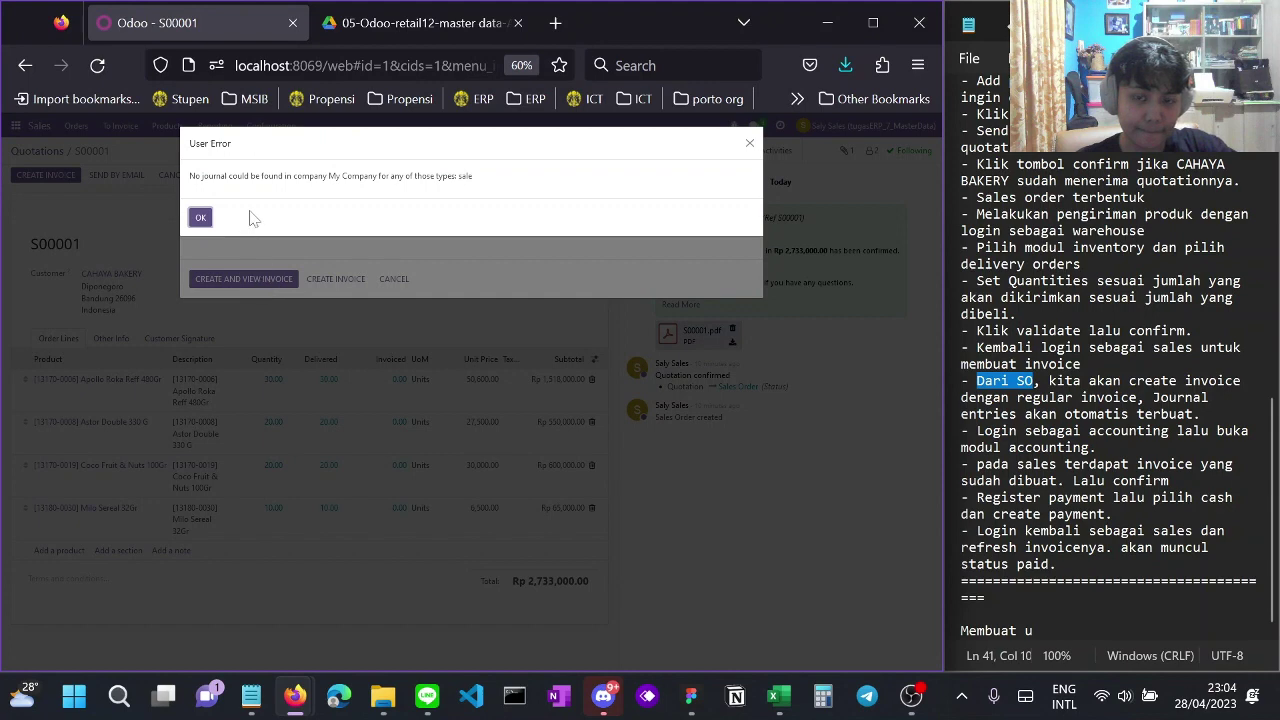
{"action": "left_click", "coordinate": [199, 219]}
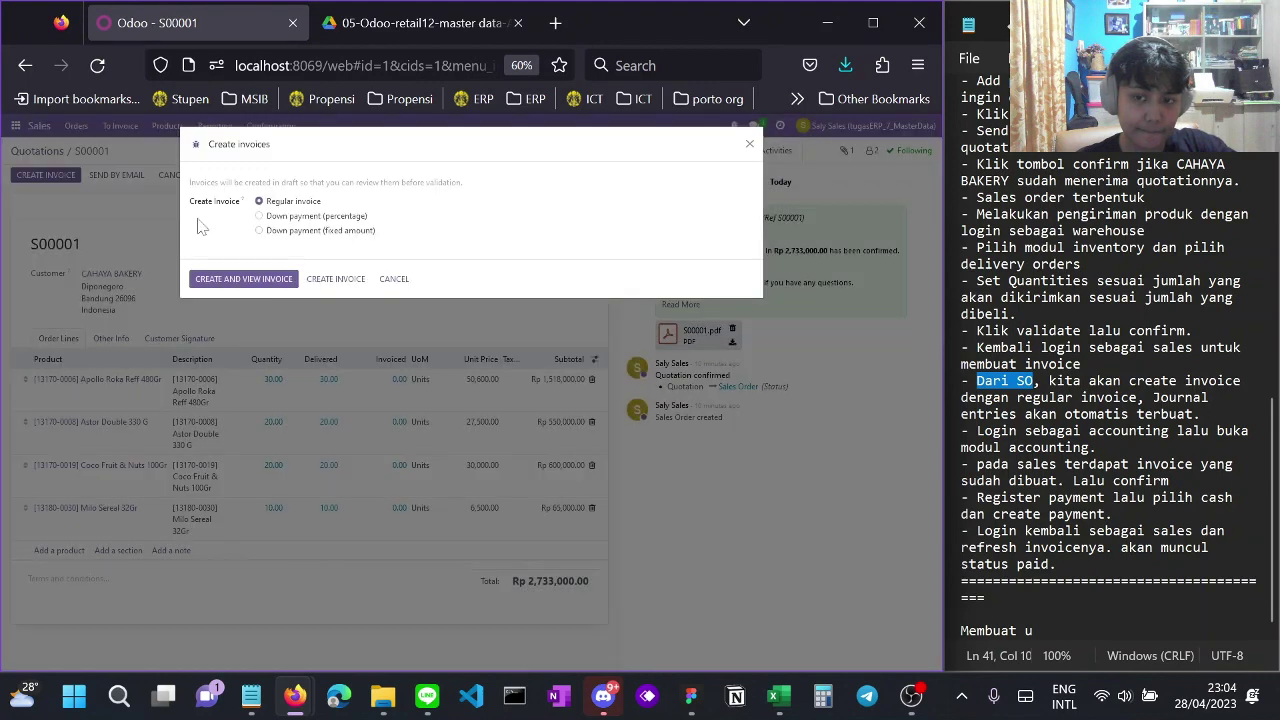
{"action": "left_click", "coordinate": [329, 281]}
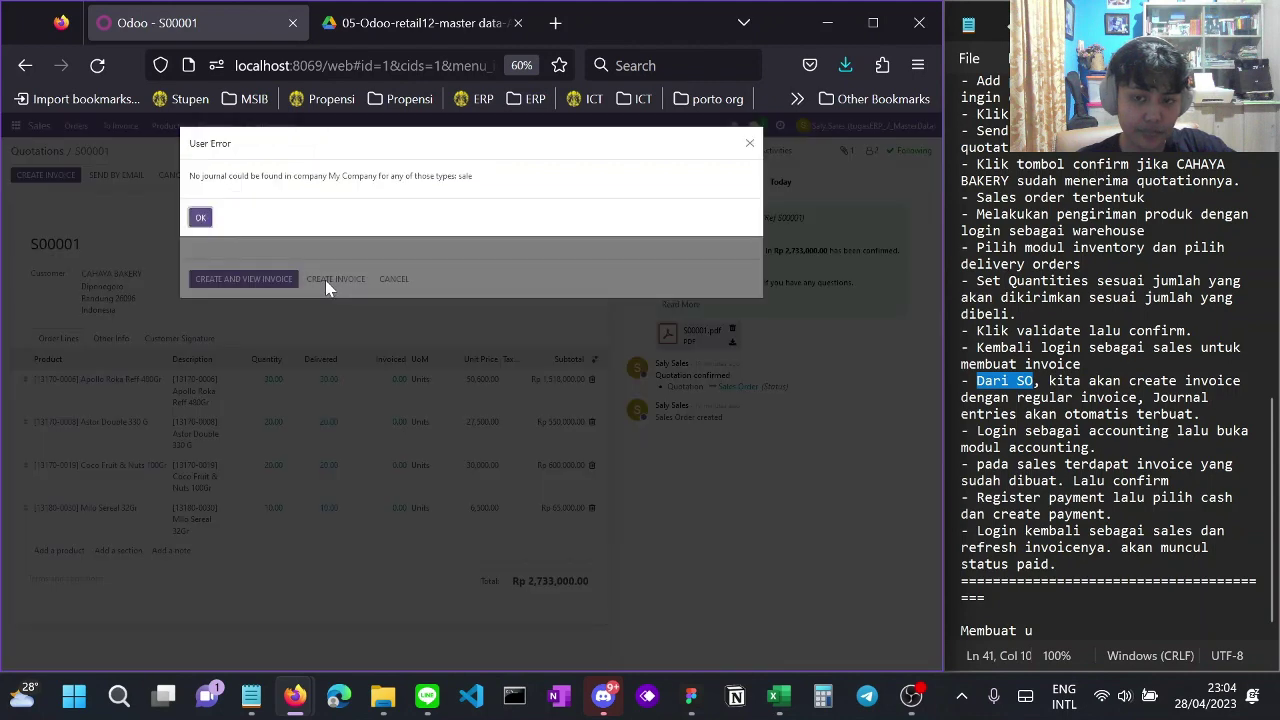
{"action": "left_click", "coordinate": [203, 217]}
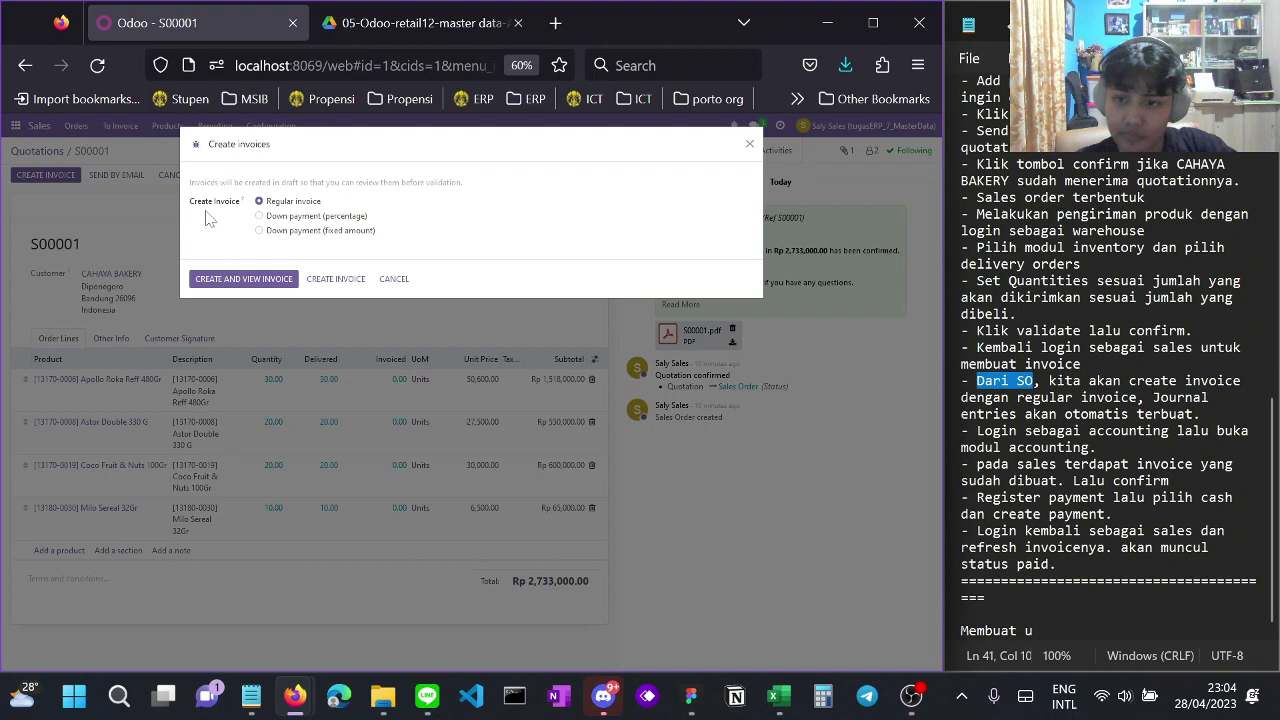
{"action": "left_click", "coordinate": [749, 144]}
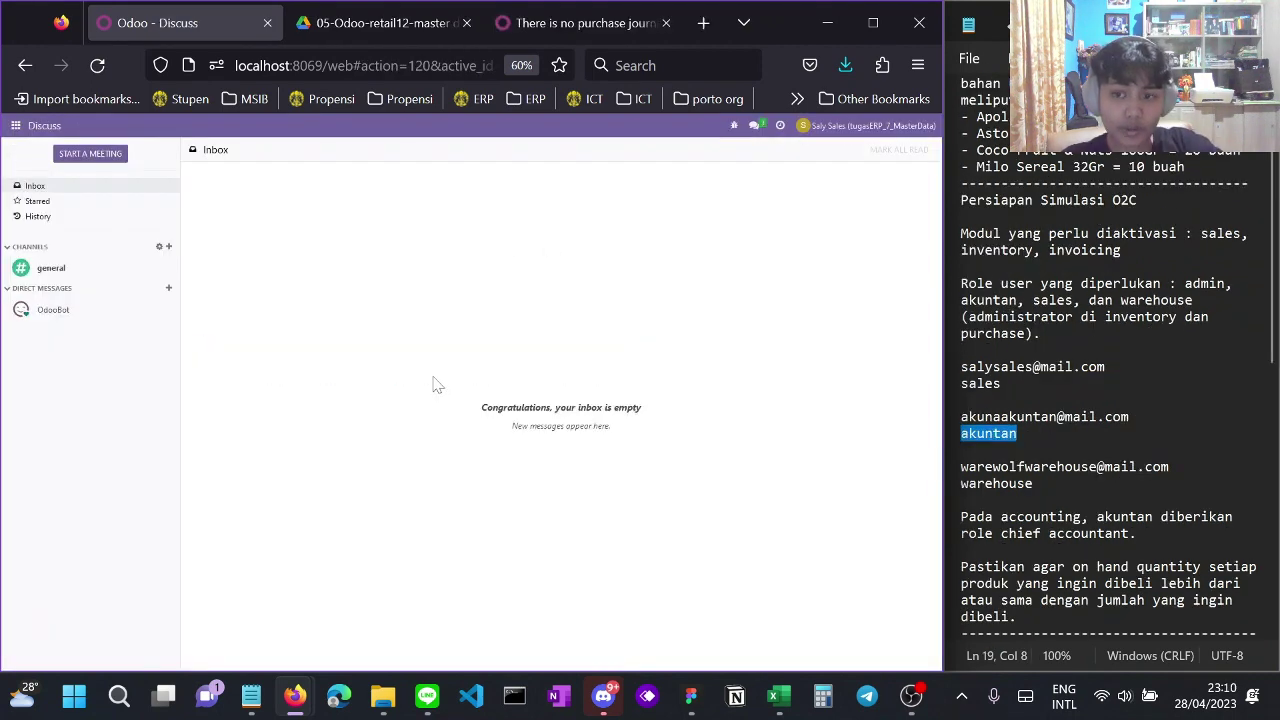
Bring up the invoicing instructions in the scenario notes and reopen CAHAYA BAKERY's sales order S00001 in the Sales module
{"action": "left_click", "coordinate": [15, 127]}
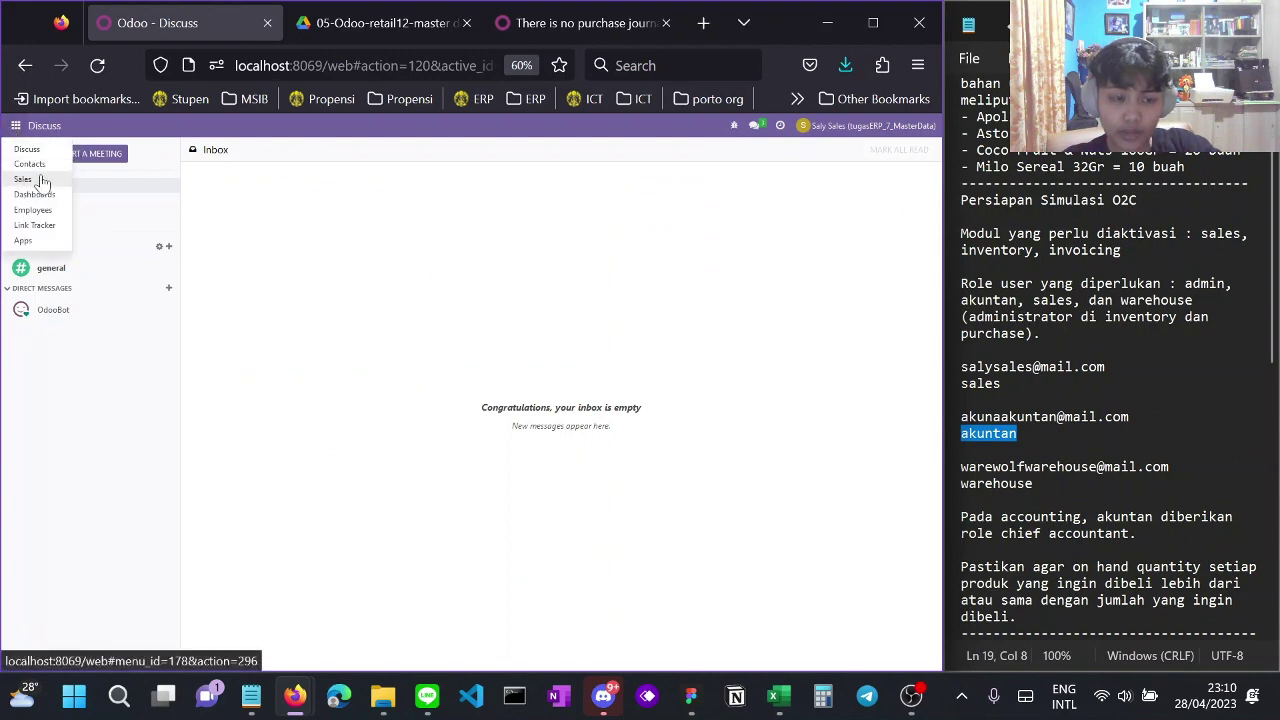
{"action": "scroll", "coordinate": [1100, 400], "scroll_direction": "down", "scroll_amount": 10}
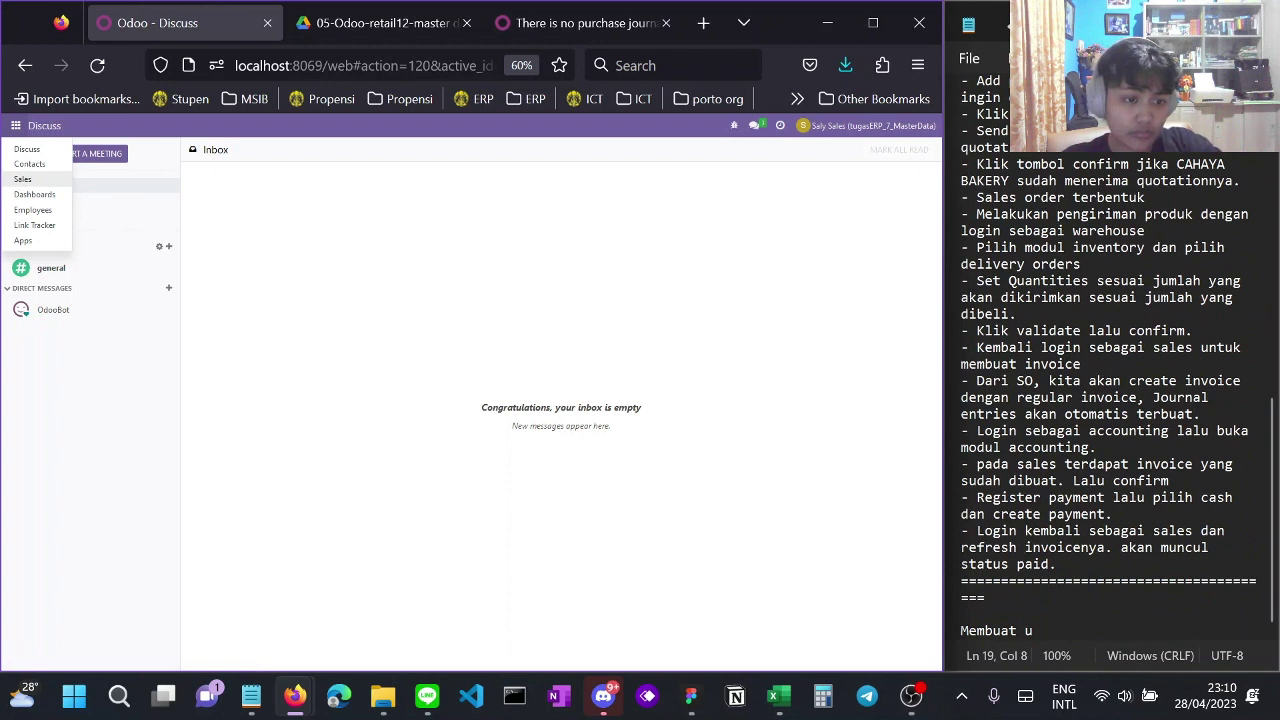
{"action": "left_click", "coordinate": [48, 180]}
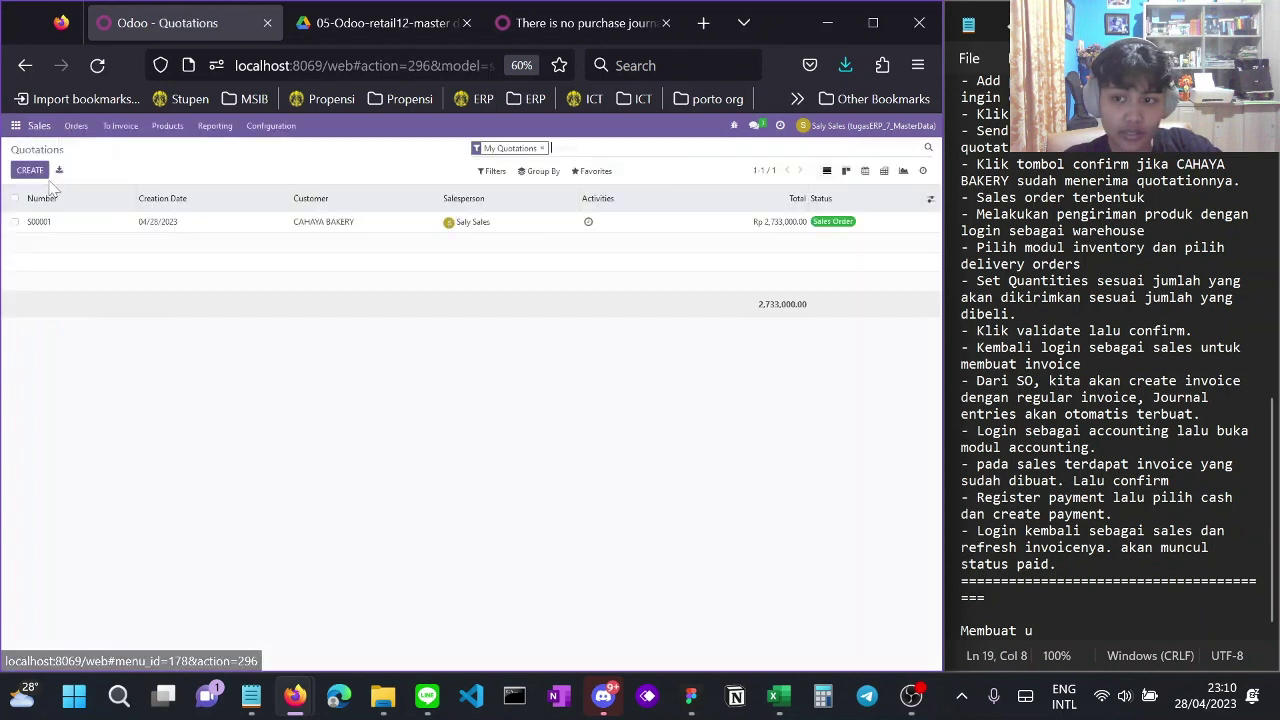
{"action": "left_click", "coordinate": [77, 127]}
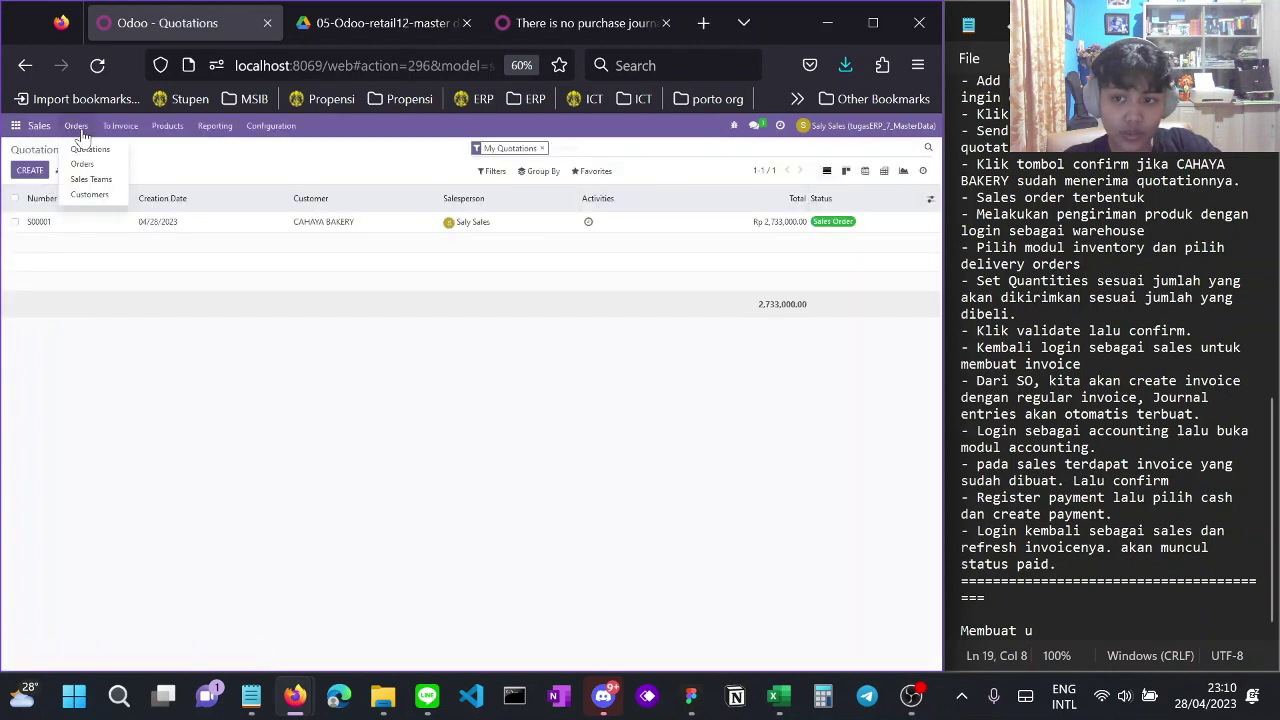
{"action": "left_click", "coordinate": [263, 224]}
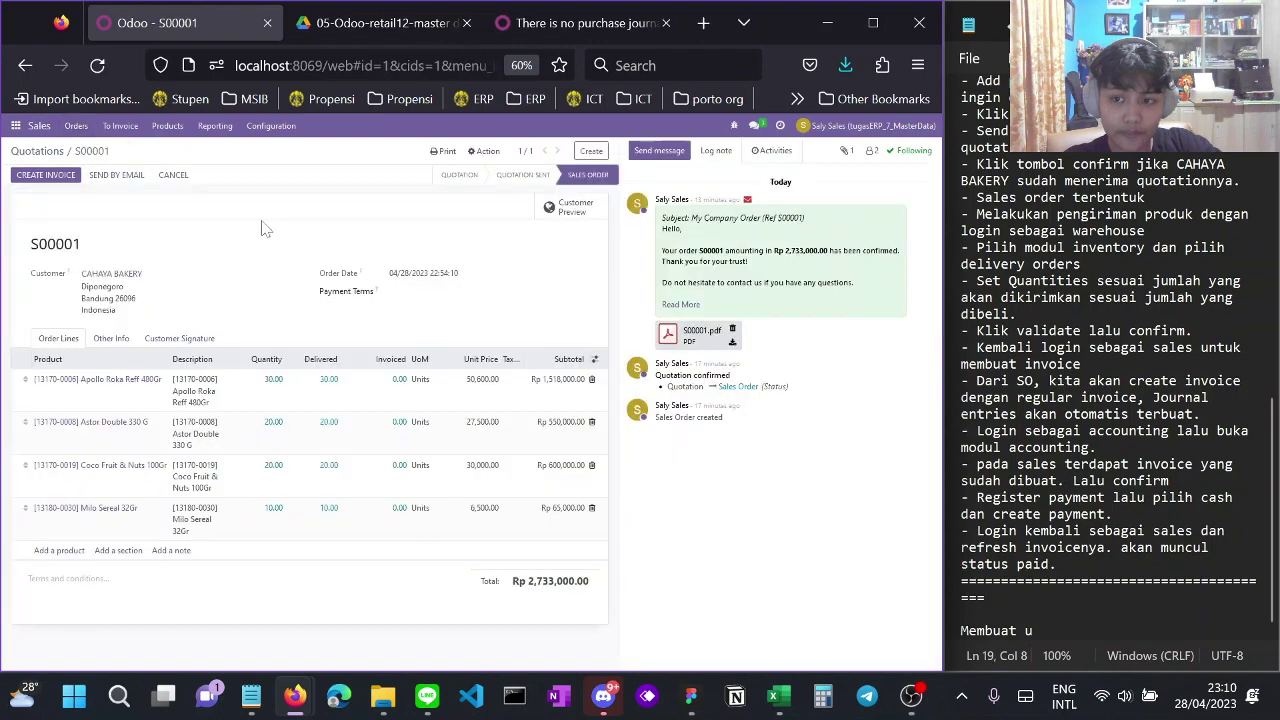
Retry creating and viewing the regular invoice for the order, highlight the error text, and close the dialogs
{"action": "left_click", "coordinate": [54, 176]}
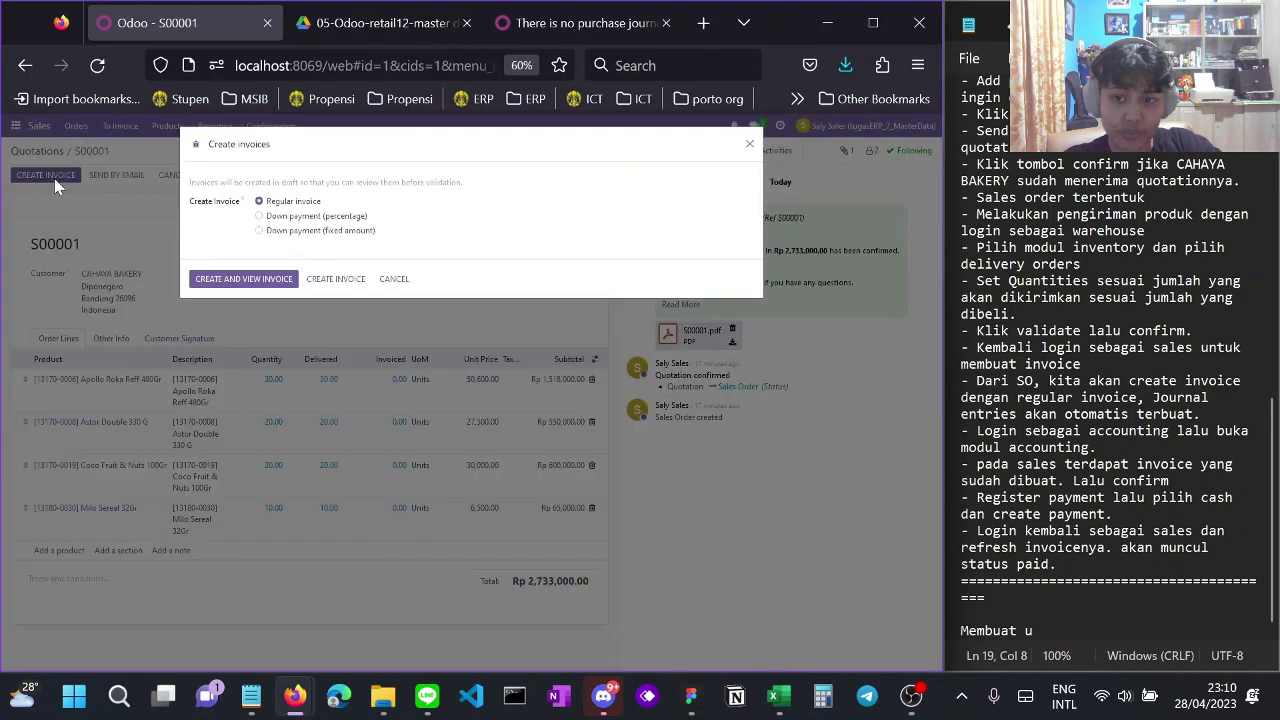
{"action": "left_click", "coordinate": [264, 284]}
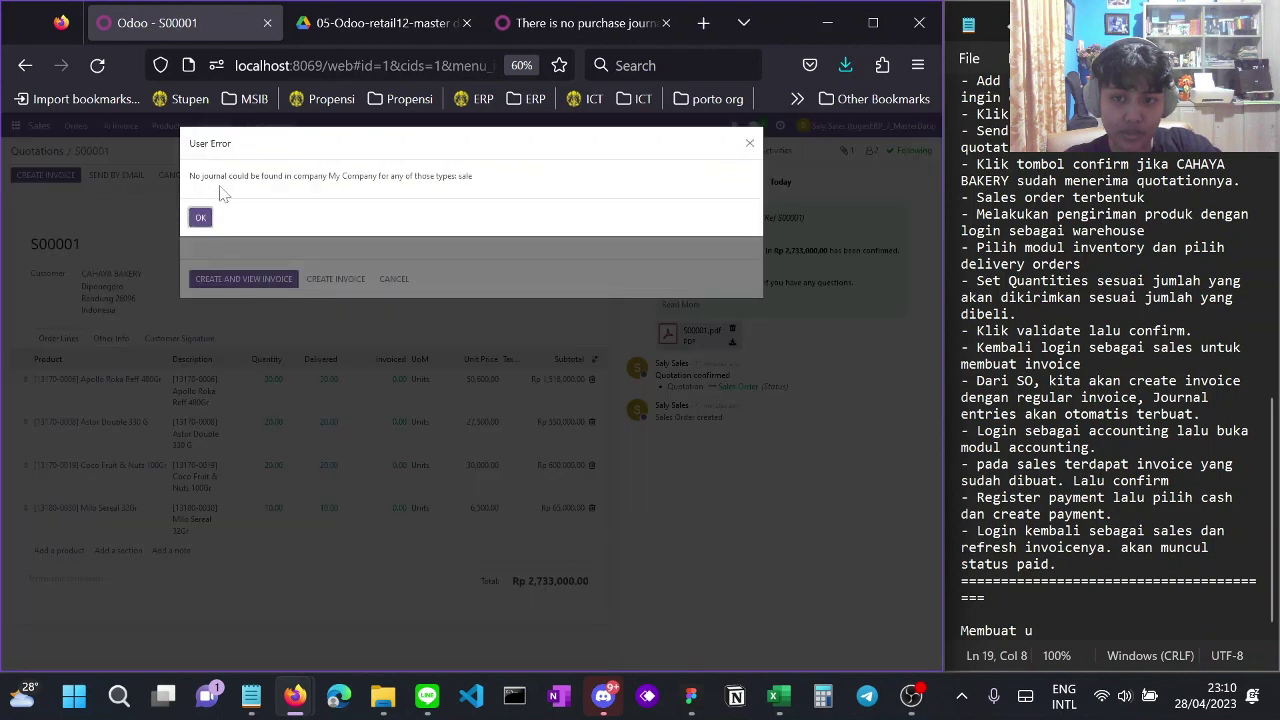
{"action": "left_click_drag", "start_coordinate": [228, 176], "coordinate": [482, 192]}
{"action": "left_click", "coordinate": [484, 197]}
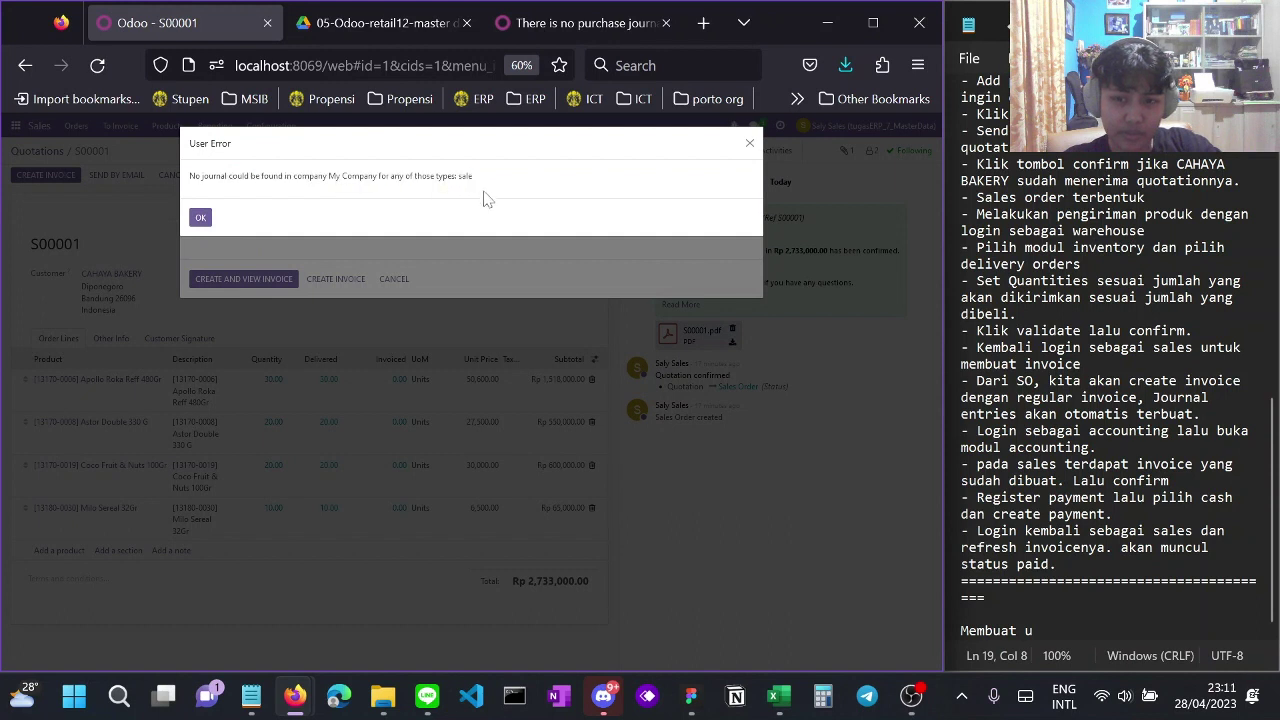
{"action": "left_click", "coordinate": [199, 218]}
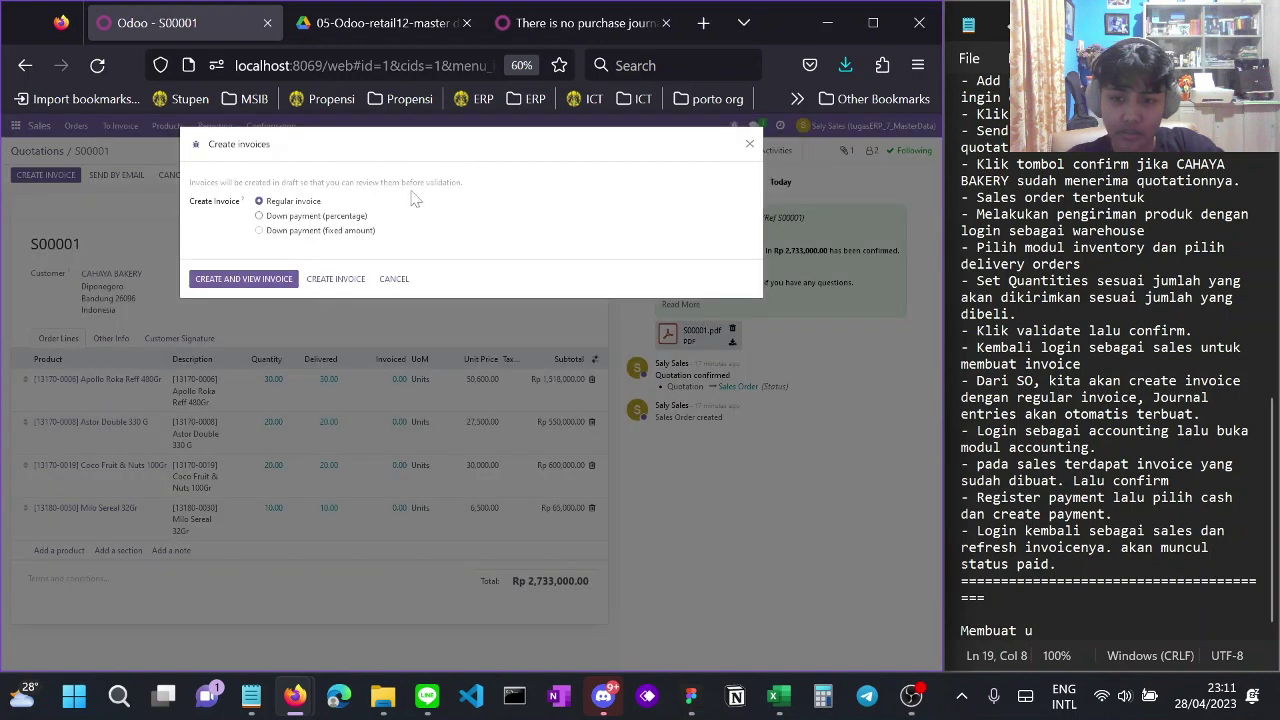
{"action": "left_click", "coordinate": [749, 144]}
Log out of the sales account and log in as the accountant with the saved email and account password
{"action": "left_click", "coordinate": [818, 126]}
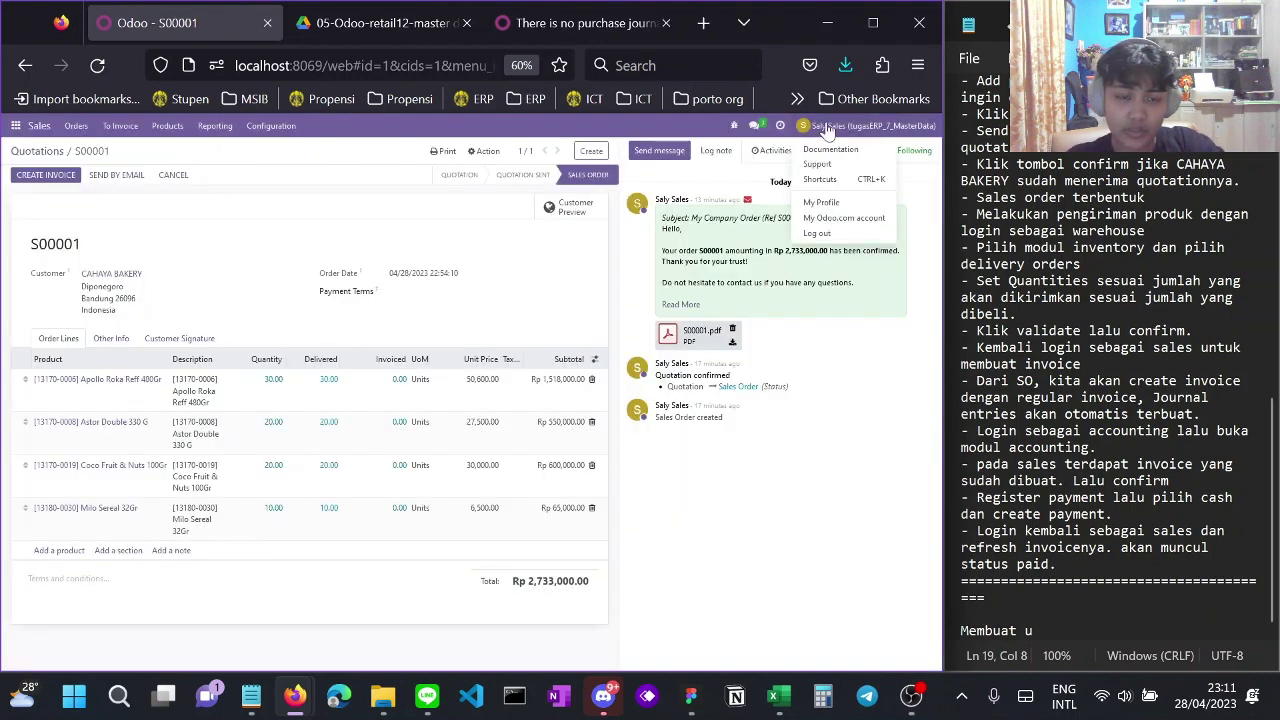
{"action": "left_click", "coordinate": [816, 232]}
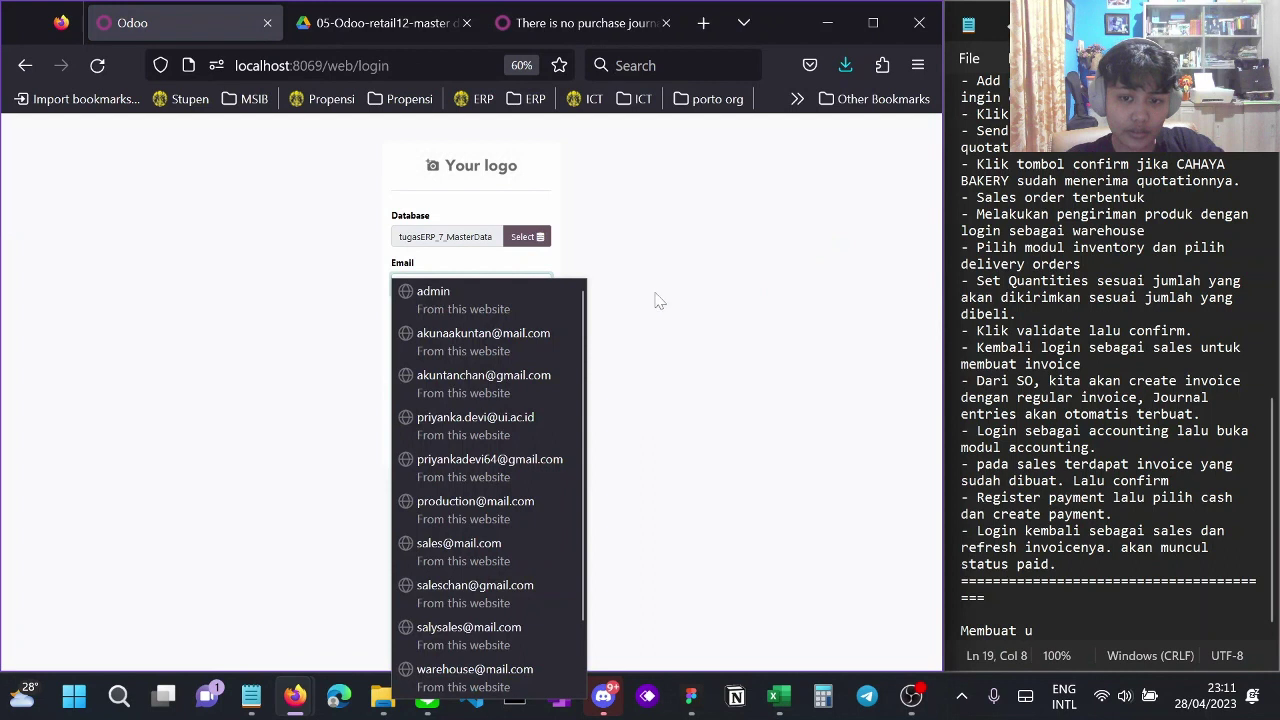
{"action": "left_click", "coordinate": [513, 292]}
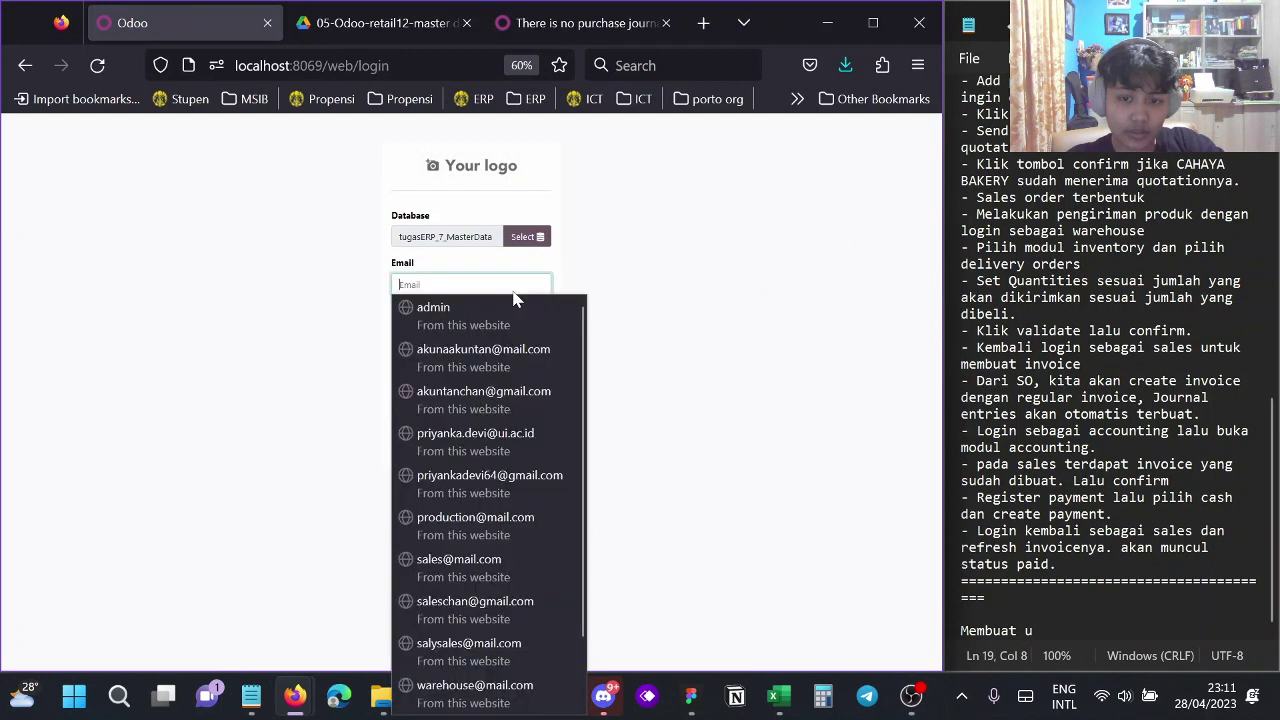
{"action": "type", "text": "aku"}
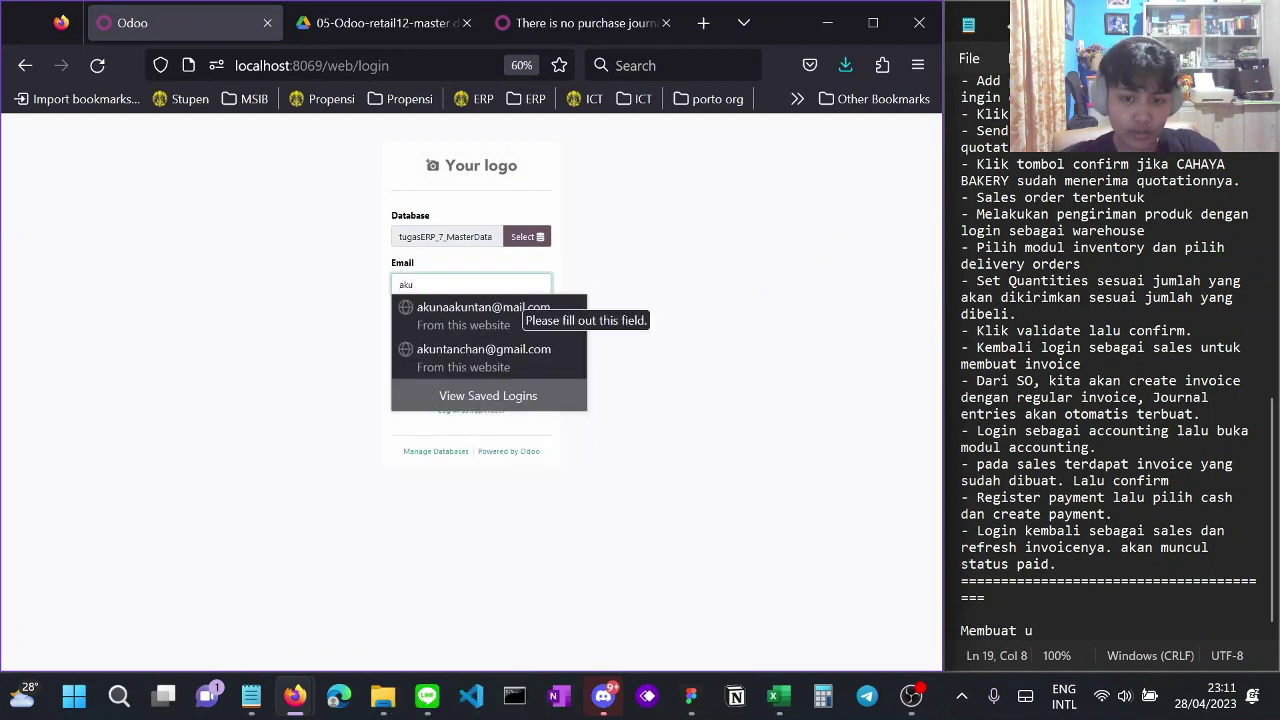
{"action": "left_click", "coordinate": [537, 318]}
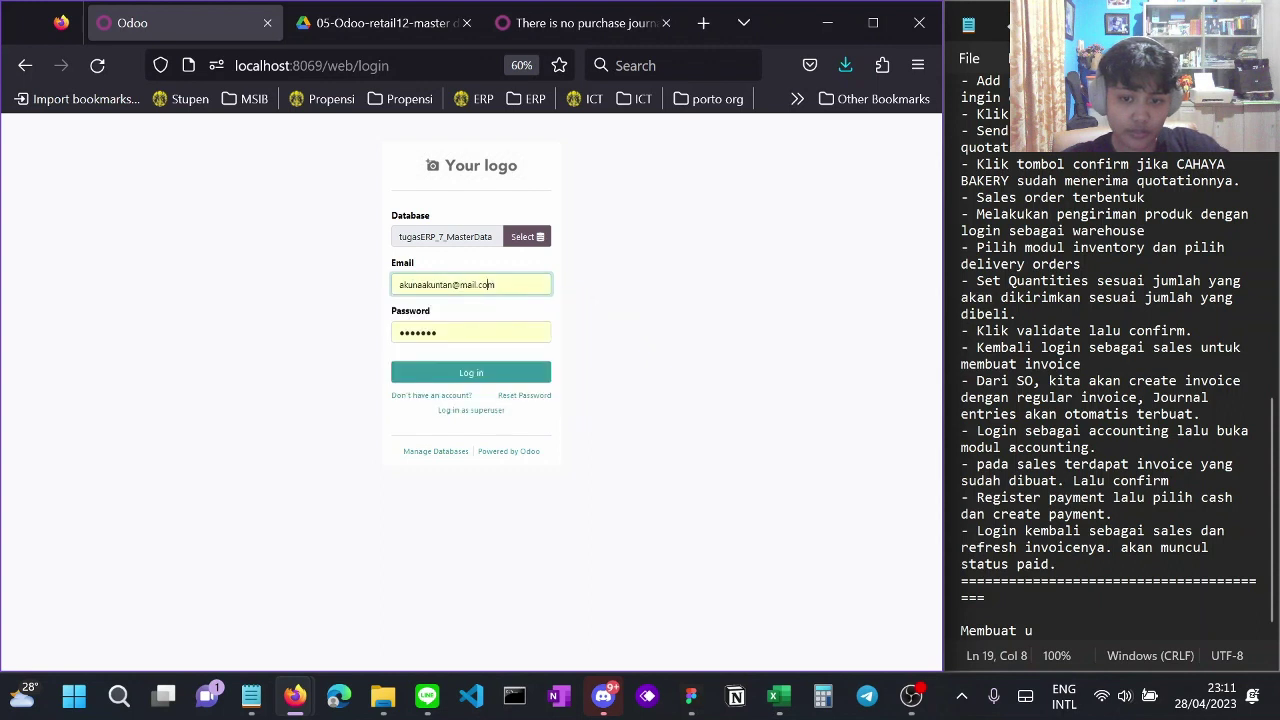
{"action": "left_click", "coordinate": [500, 374]}
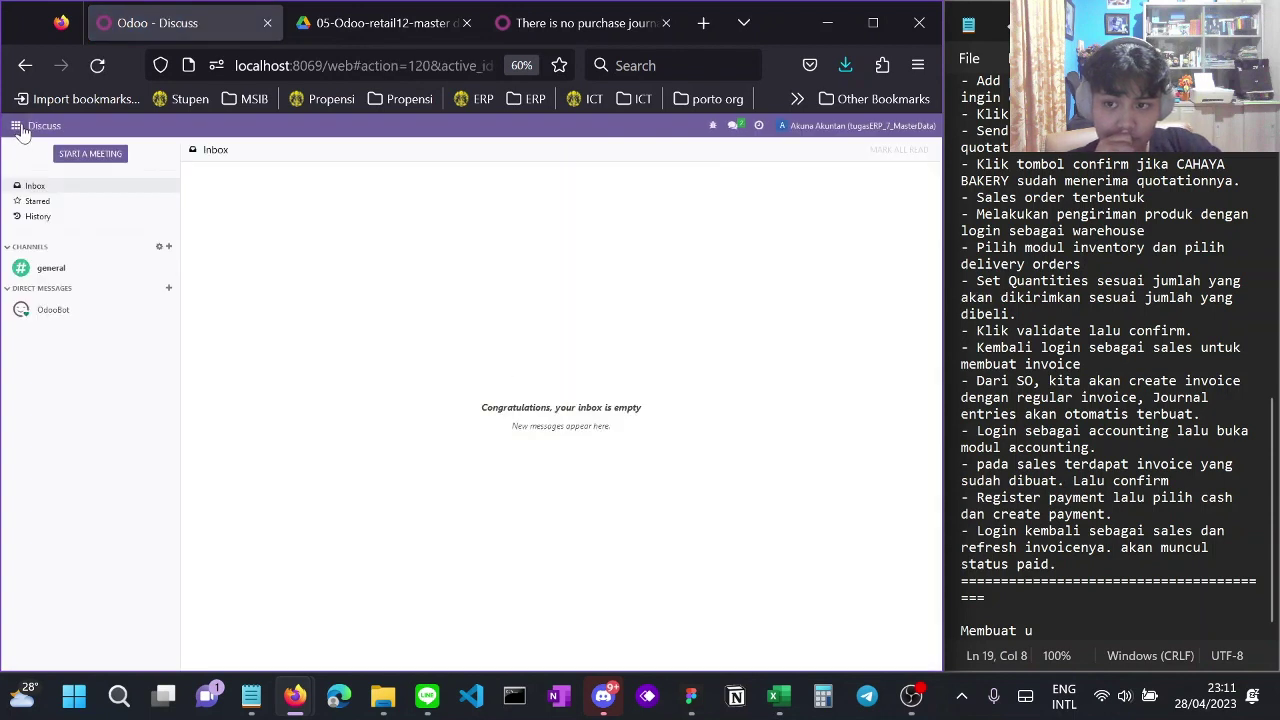
Open the Accounting module and look through its configuration and reporting options and the posted journal entries
{"action": "left_click", "coordinate": [19, 128]}
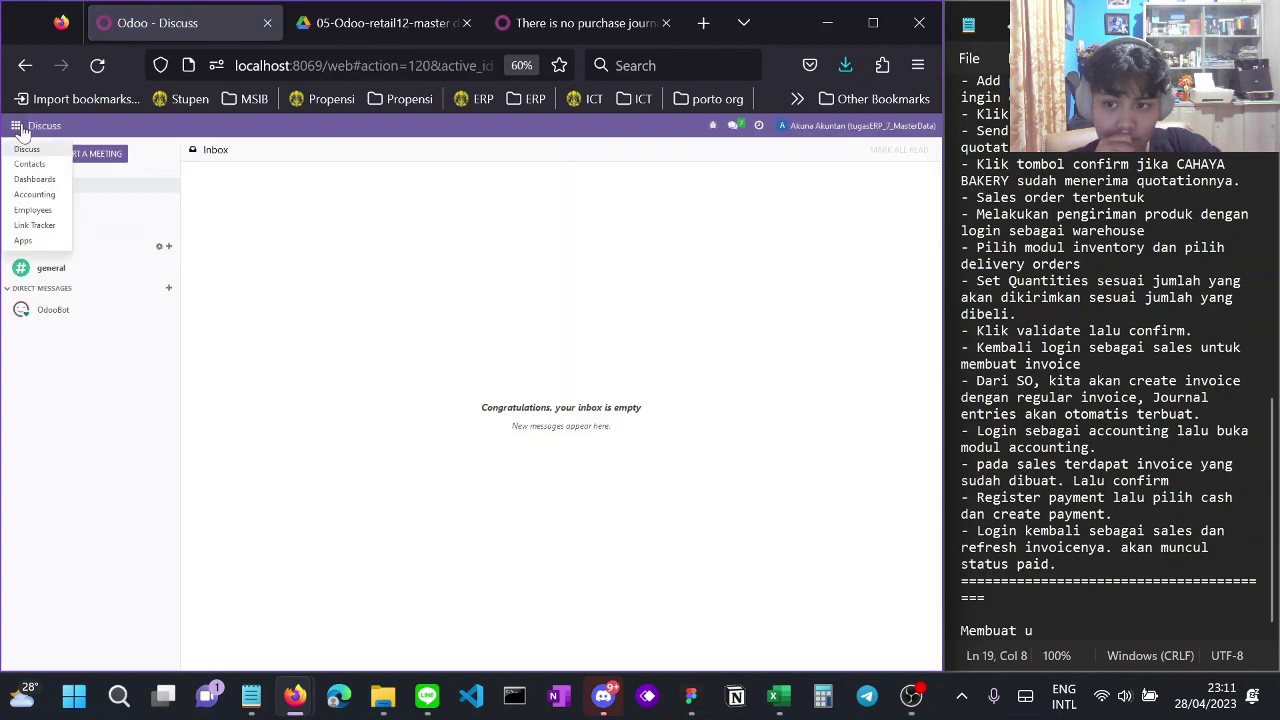
{"action": "left_click", "coordinate": [38, 195]}
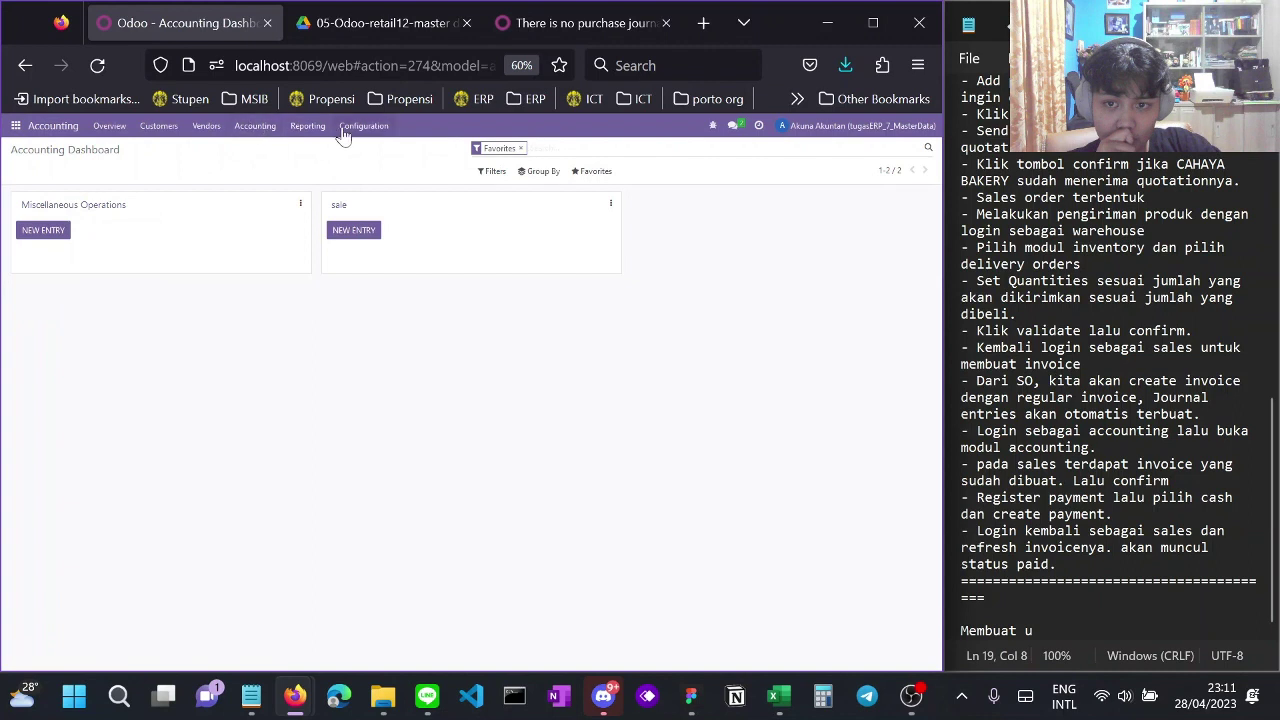
{"action": "left_click", "coordinate": [372, 132]}
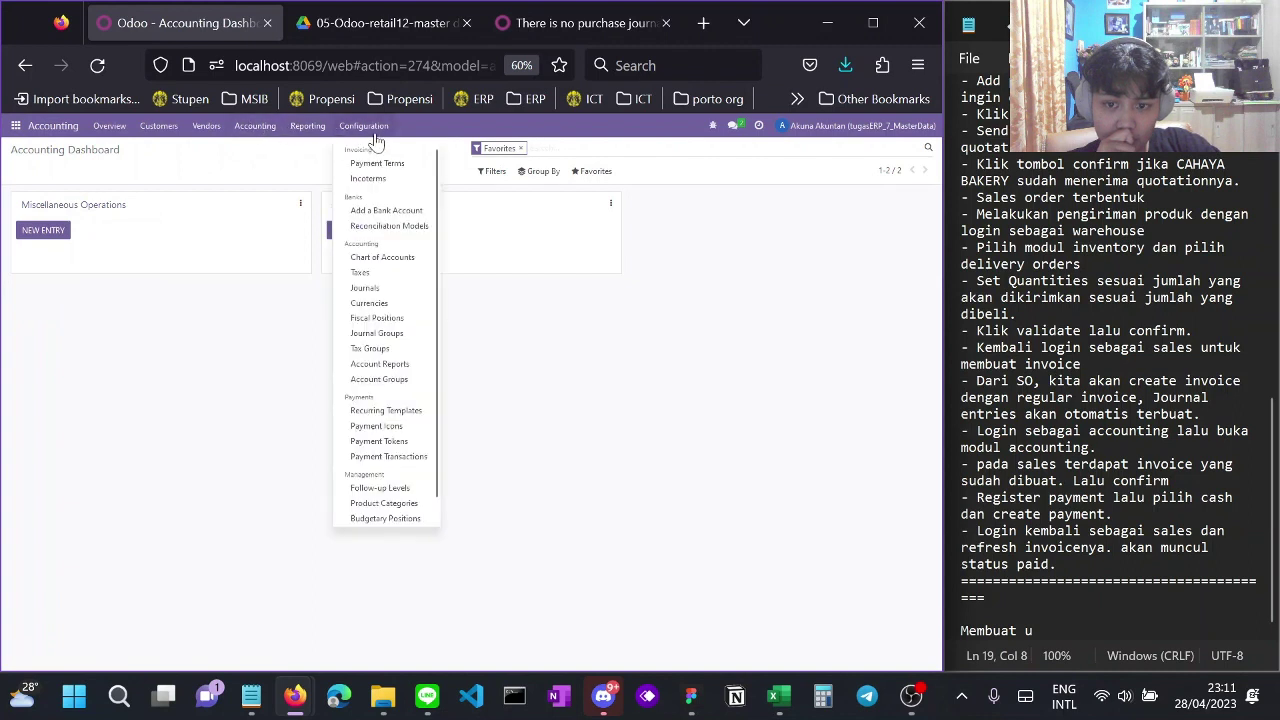
{"action": "mouse_move", "coordinate": [265, 130]}
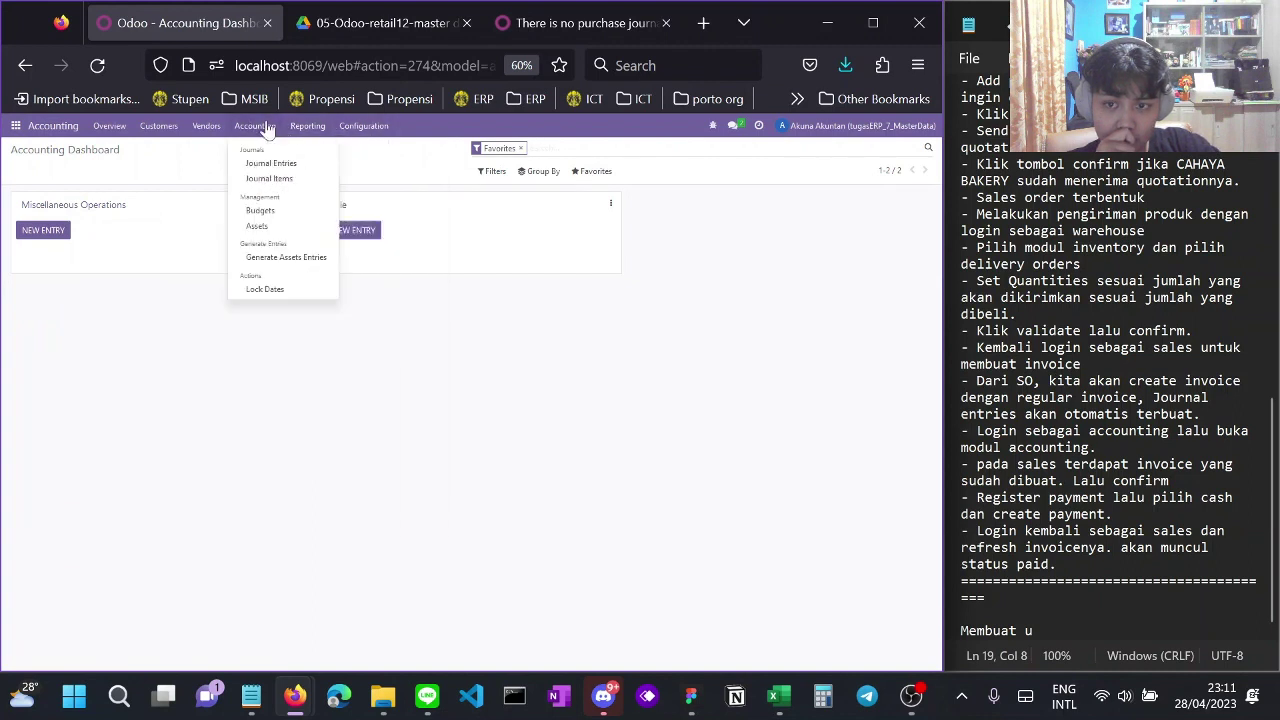
{"action": "mouse_move", "coordinate": [363, 126]}
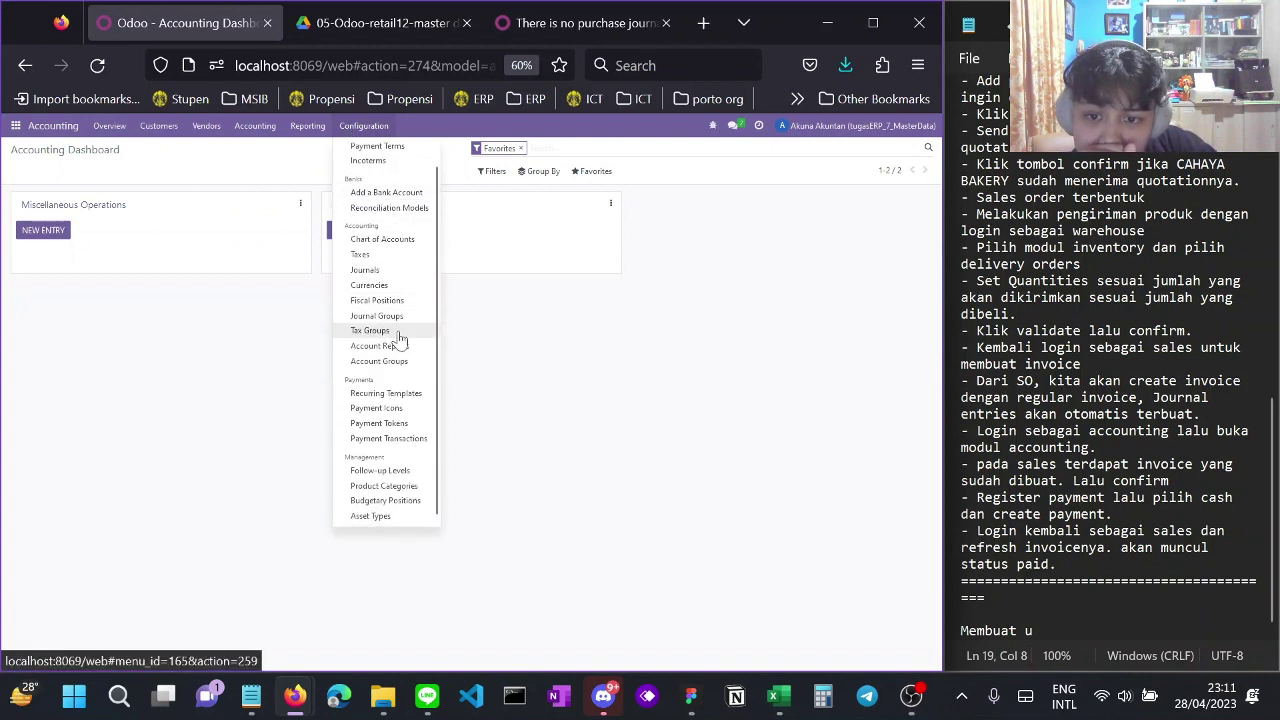
{"action": "left_click", "coordinate": [268, 164]}
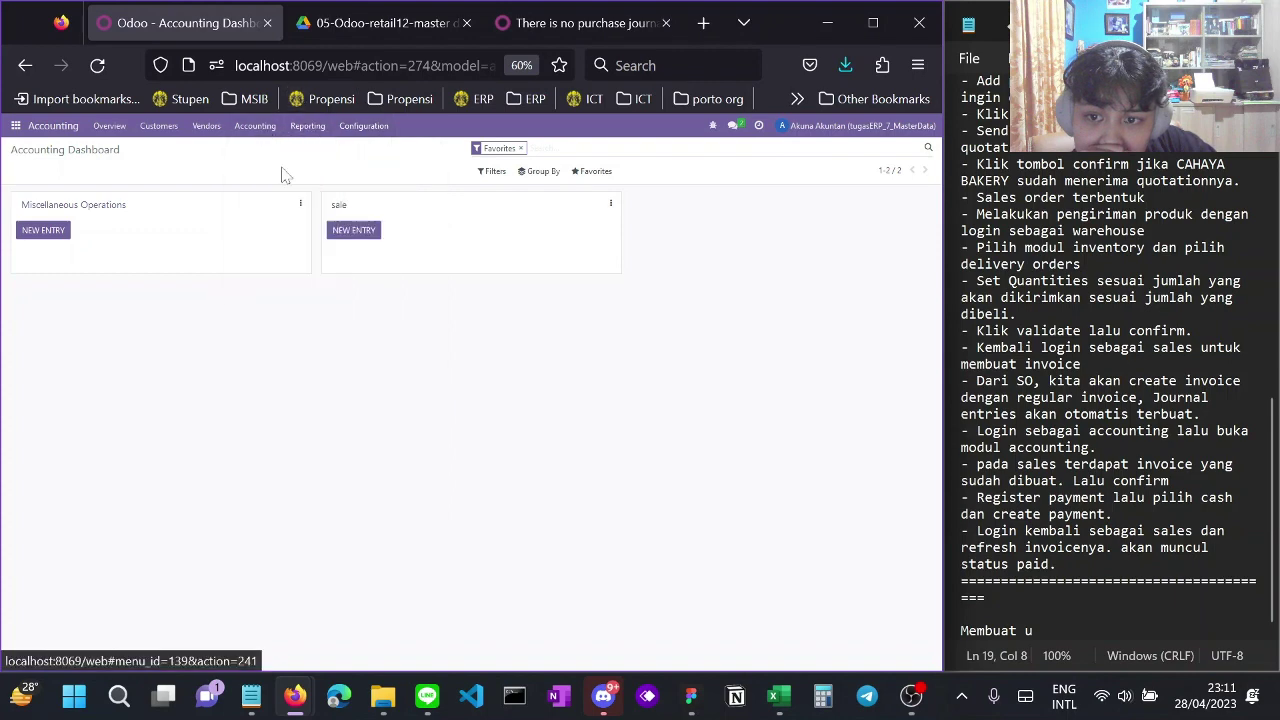
{"action": "left_click", "coordinate": [368, 128]}
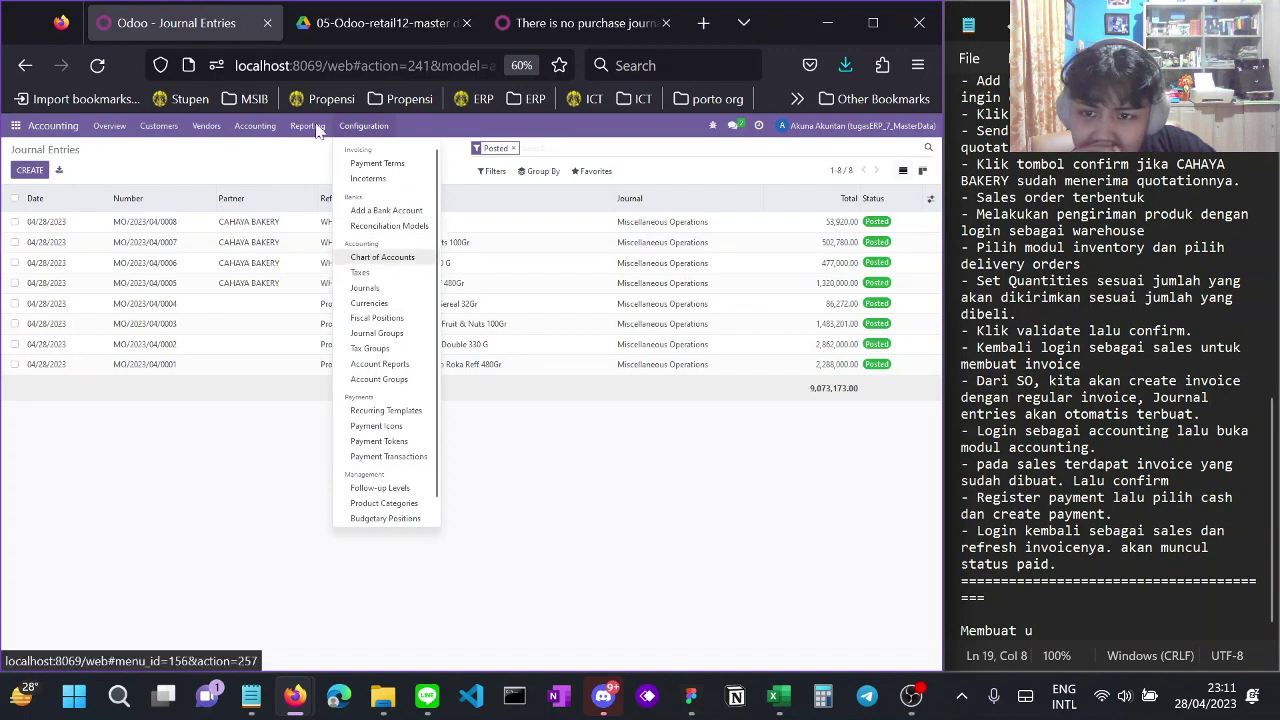
{"action": "mouse_move", "coordinate": [314, 130]}
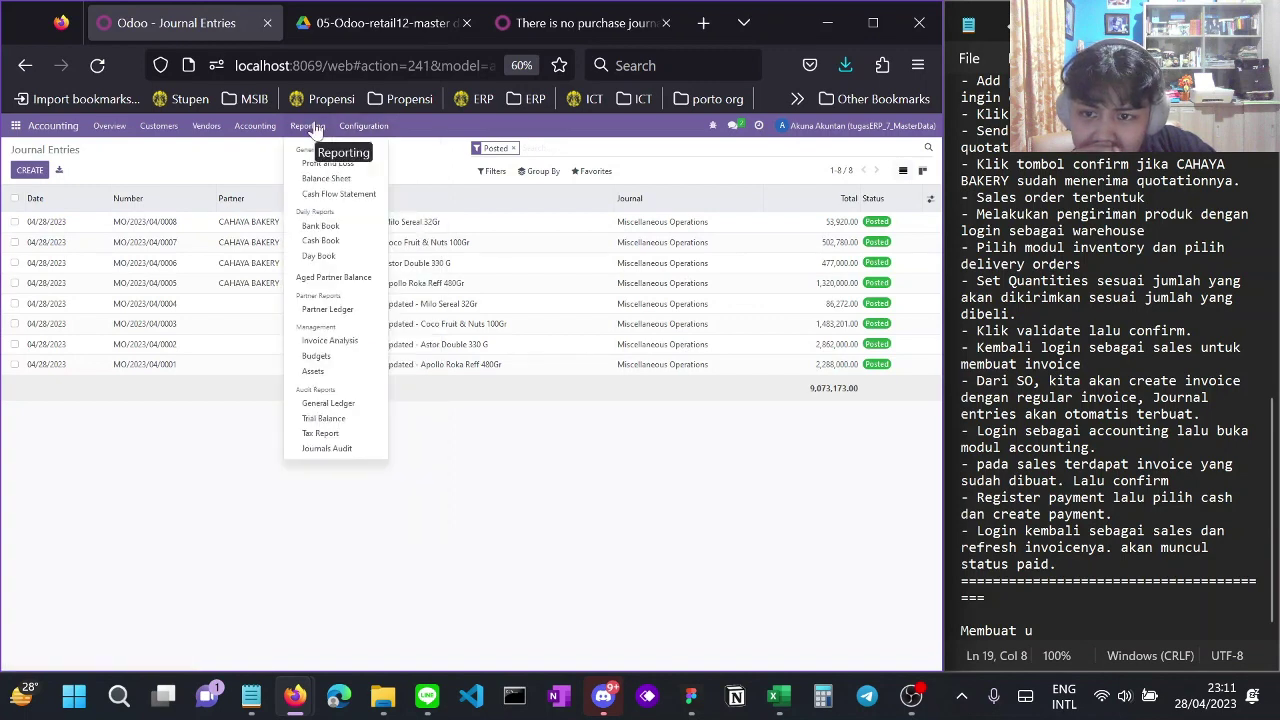
Consult the Odoo forum answer about missing journals and open the "sale" journal in the accounting configuration
{"action": "left_click", "coordinate": [570, 22]}
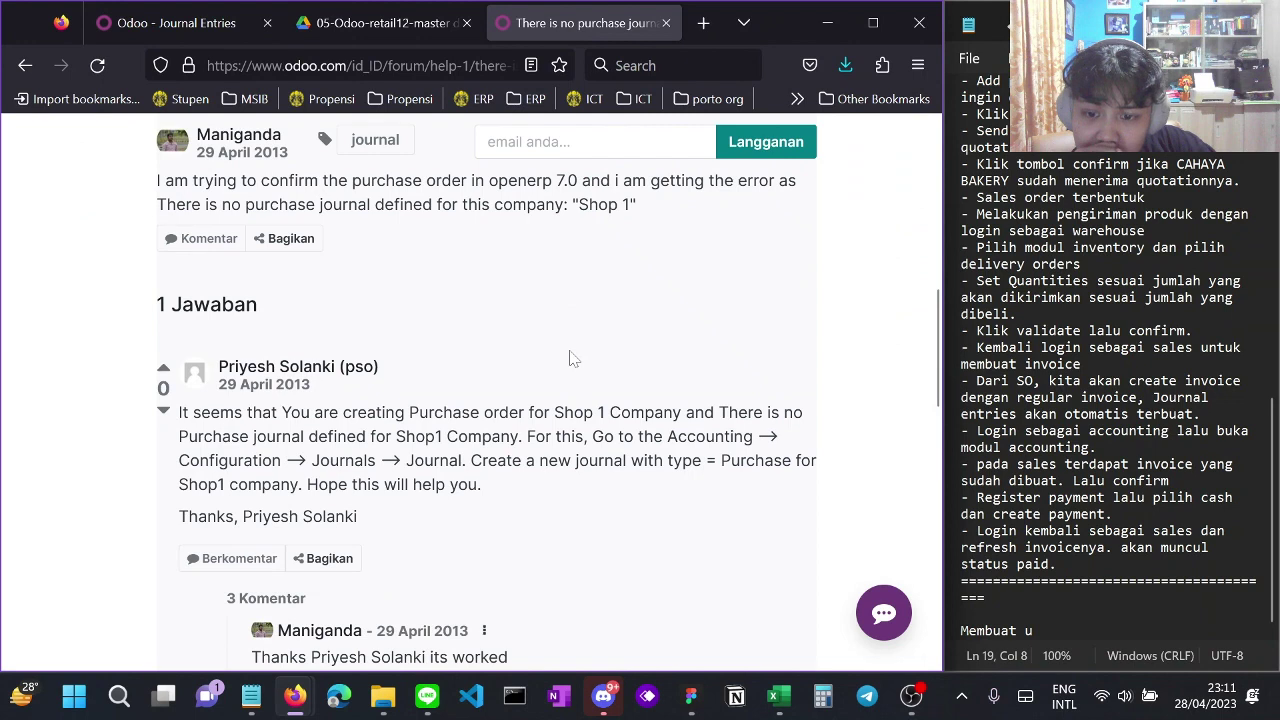
{"action": "left_click", "coordinate": [176, 22]}
{"action": "mouse_move", "coordinate": [370, 125]}
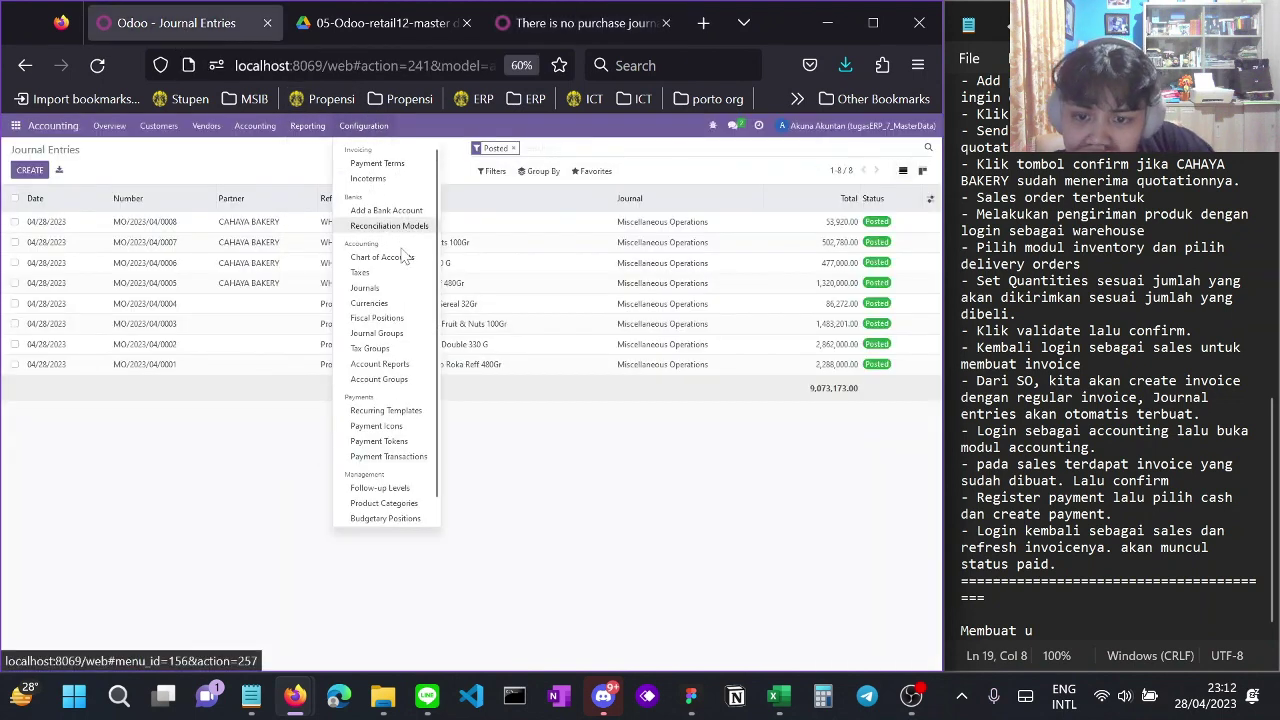
{"action": "left_click", "coordinate": [402, 291]}
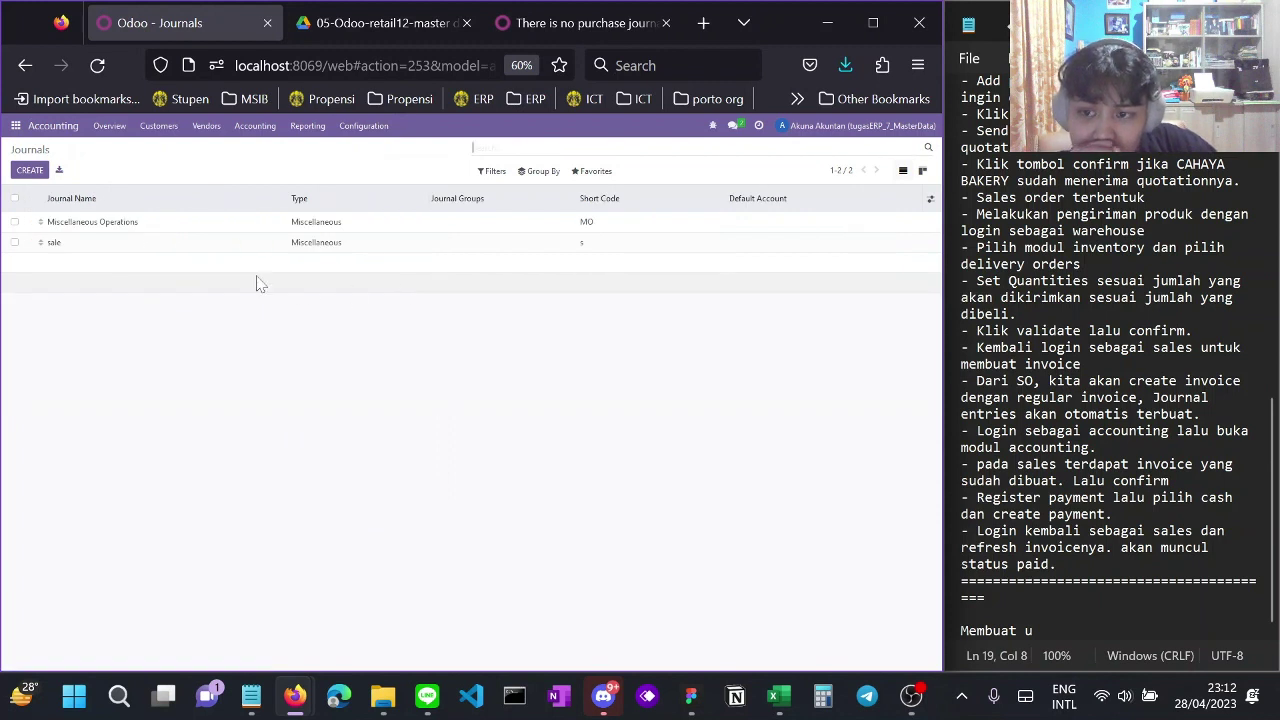
{"action": "left_click", "coordinate": [163, 248]}
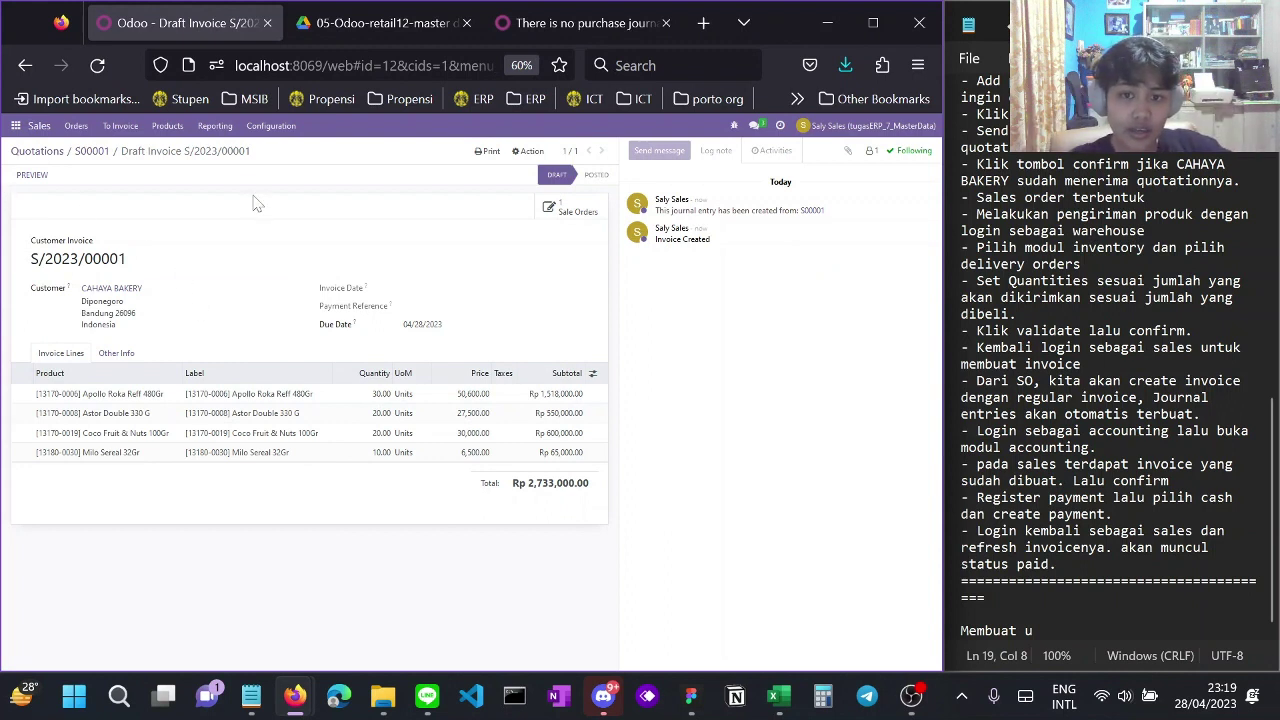
Log out of the sales account and log in as the accountant with the saved email and account password
{"action": "left_click", "coordinate": [842, 127]}
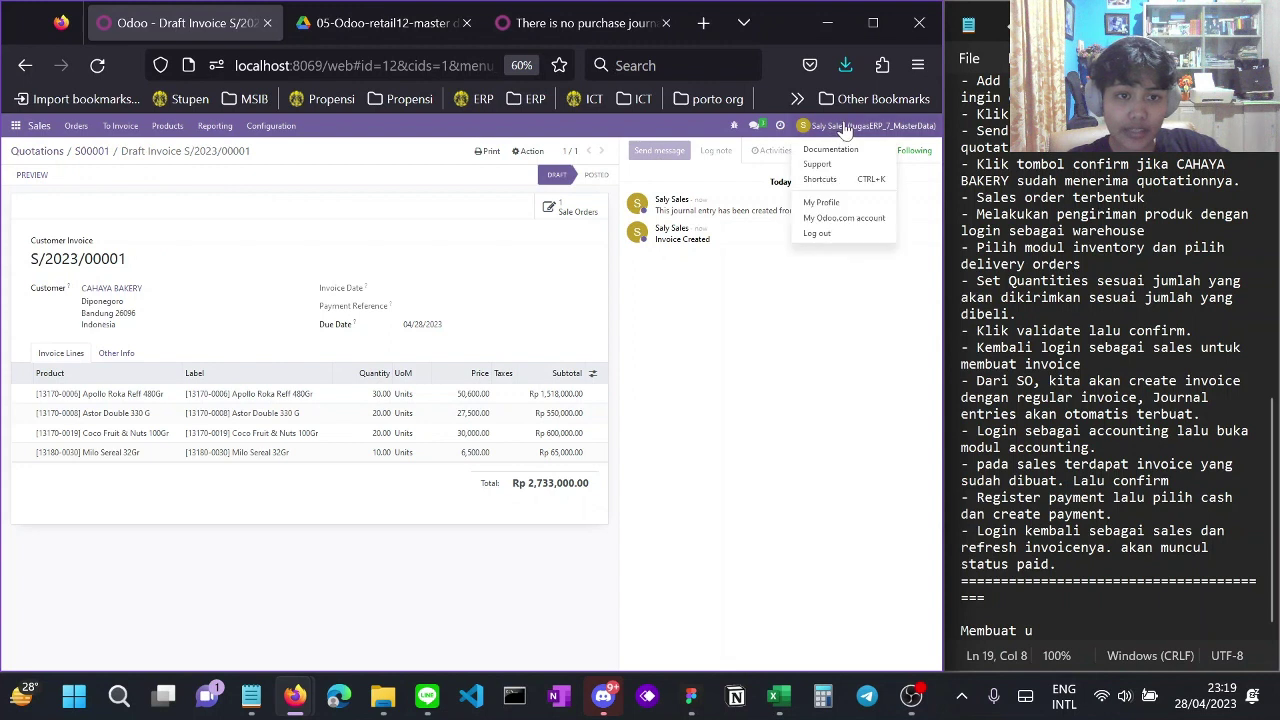
{"action": "left_click", "coordinate": [817, 234]}
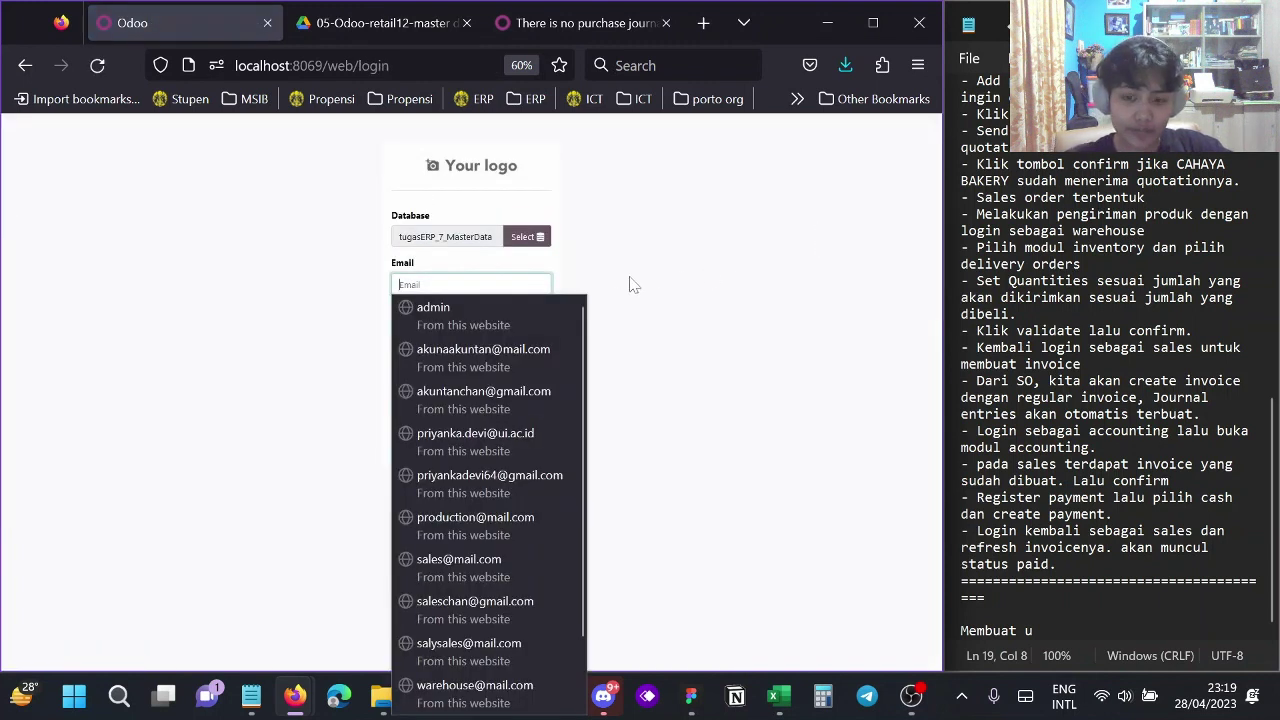
{"action": "left_click", "coordinate": [524, 284]}
{"action": "type", "text": "aku"}
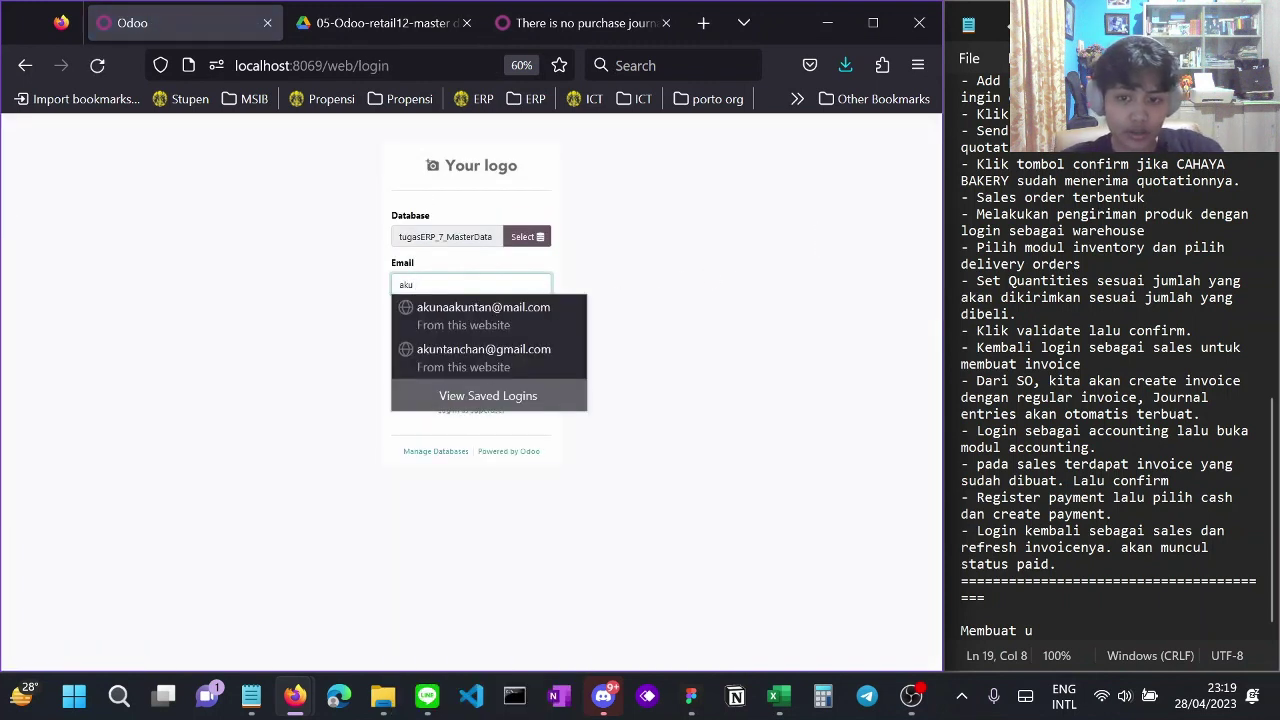
{"action": "left_click", "coordinate": [532, 318]}
{"action": "left_click", "coordinate": [483, 380]}
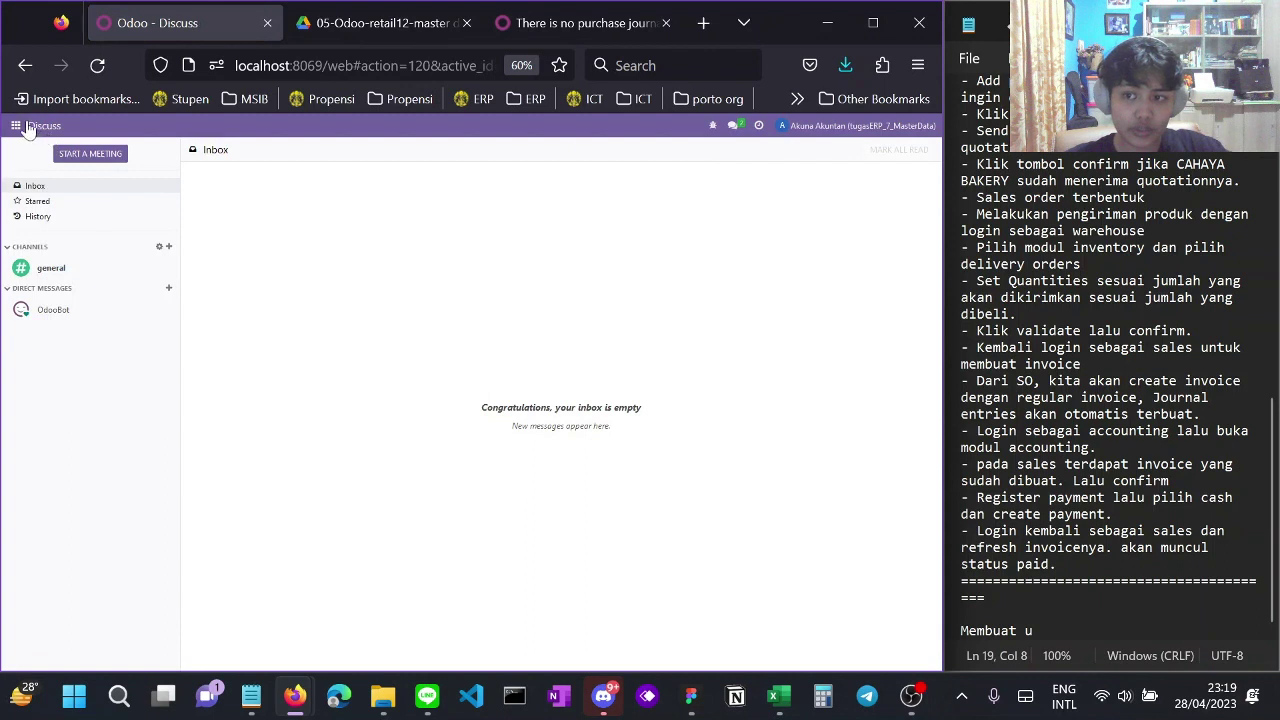
Open the "sale" journal from the Accounting module's journals configuration and check its name and accounting settings
{"action": "left_click", "coordinate": [16, 125]}
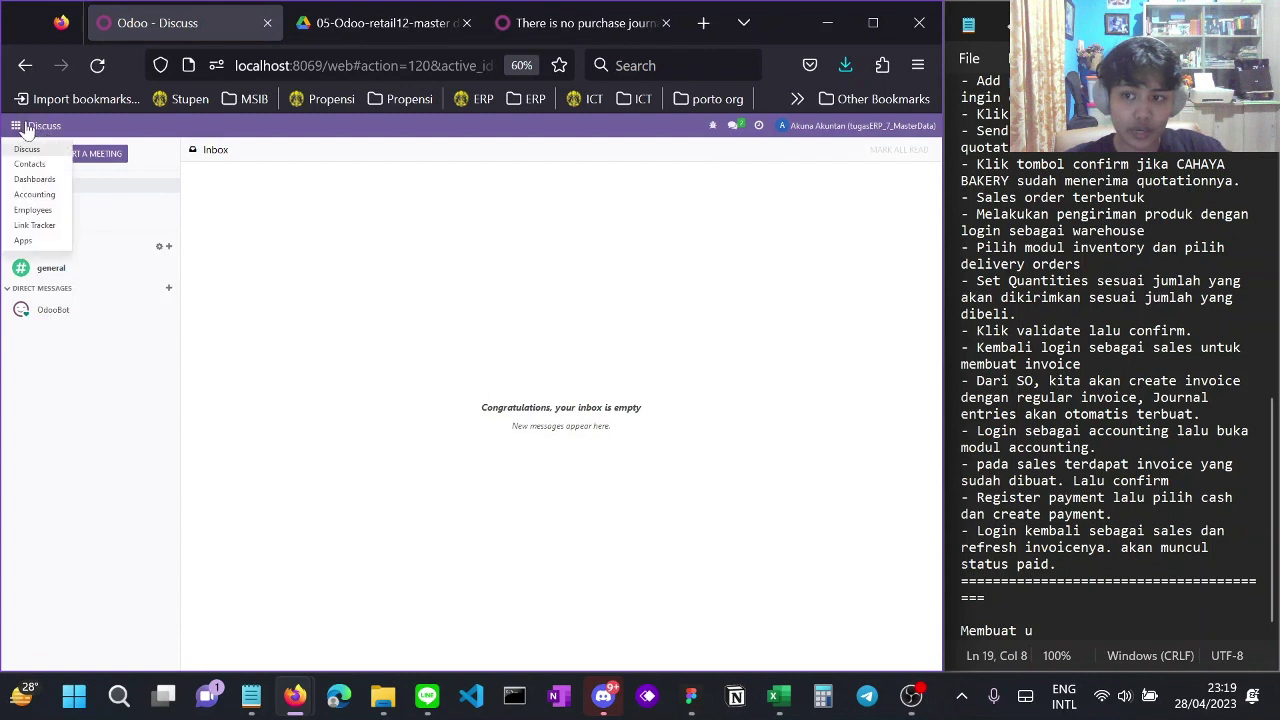
{"action": "left_click", "coordinate": [33, 212]}
{"action": "left_click", "coordinate": [16, 125]}
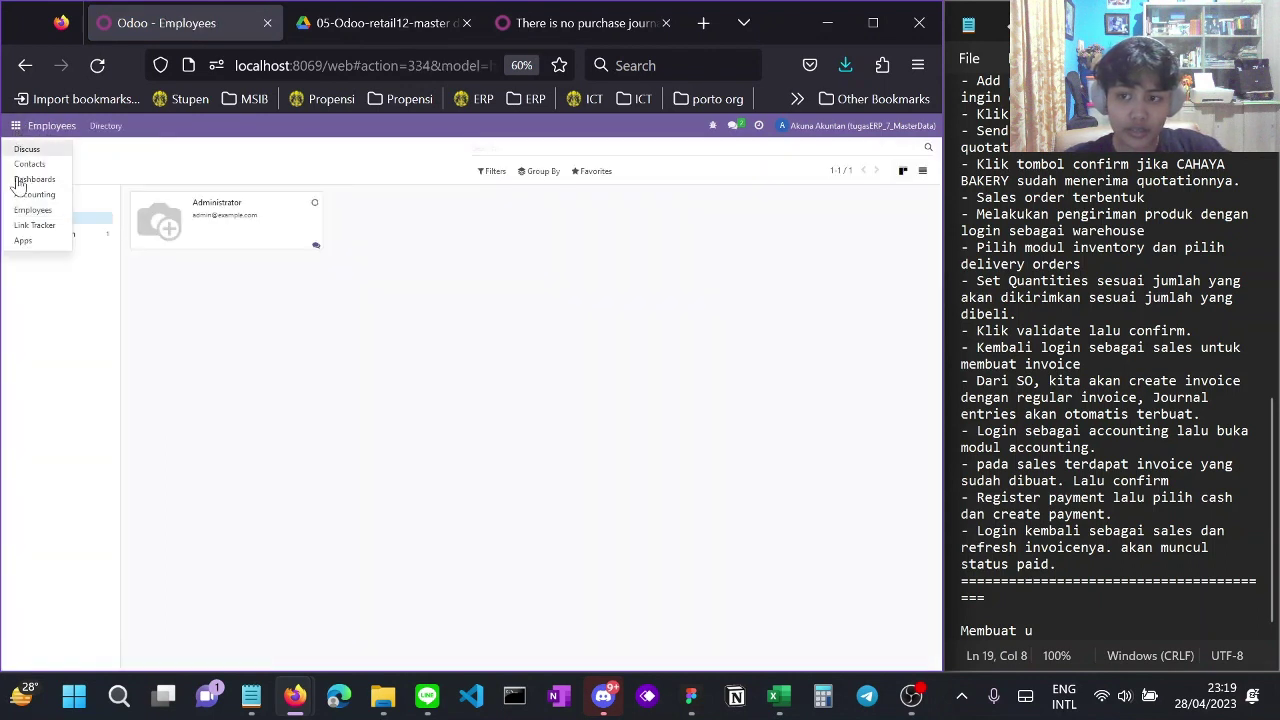
{"action": "left_click", "coordinate": [33, 194]}
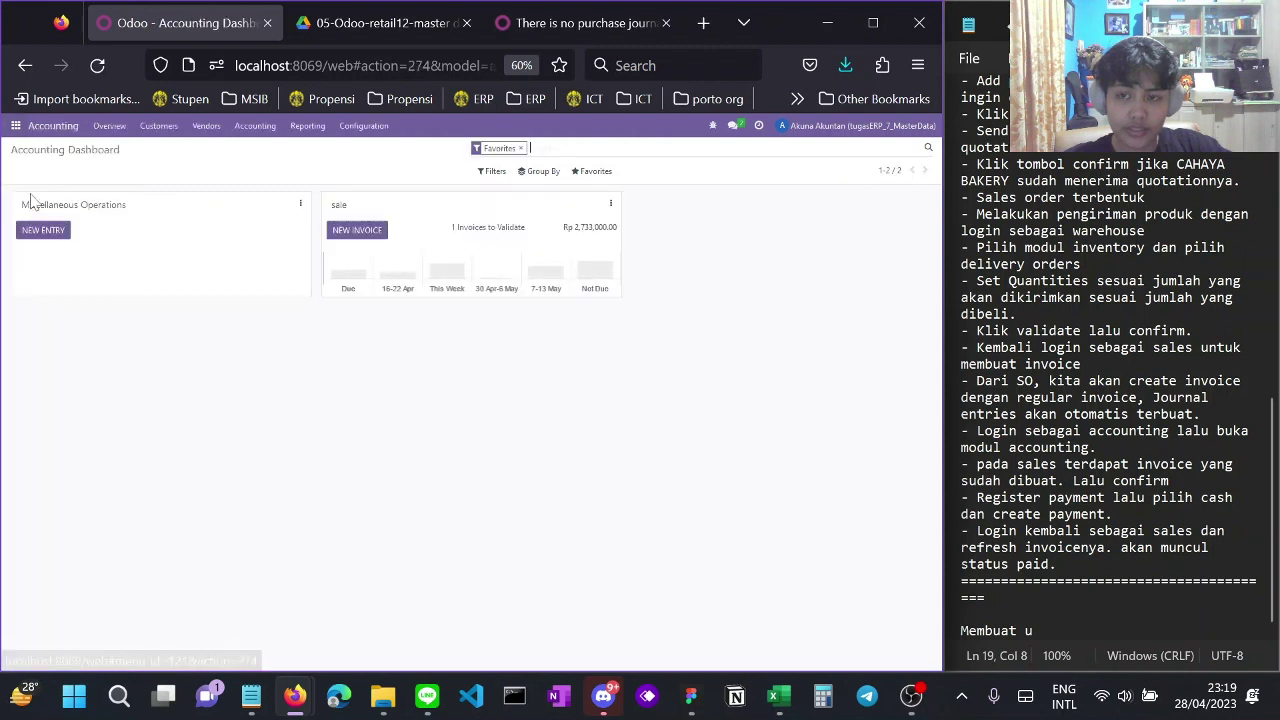
{"action": "left_click", "coordinate": [355, 128]}
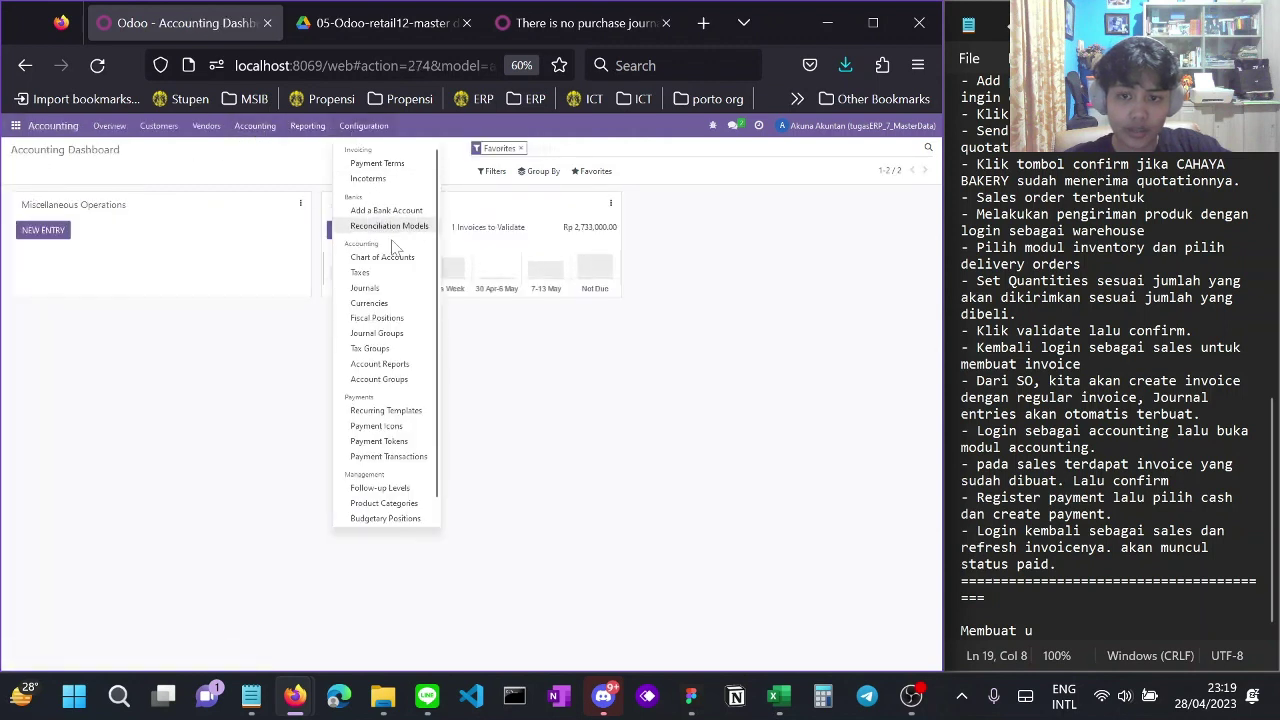
{"action": "left_click", "coordinate": [399, 290]}
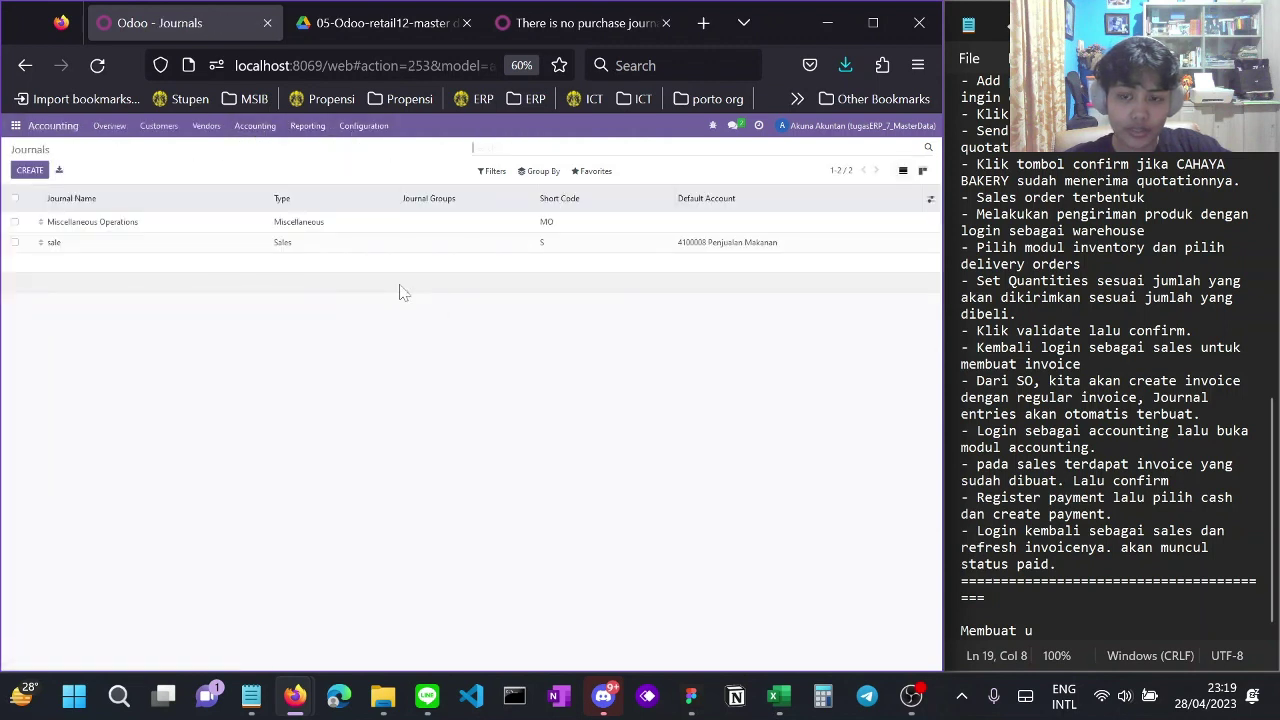
{"action": "left_click", "coordinate": [90, 246]}
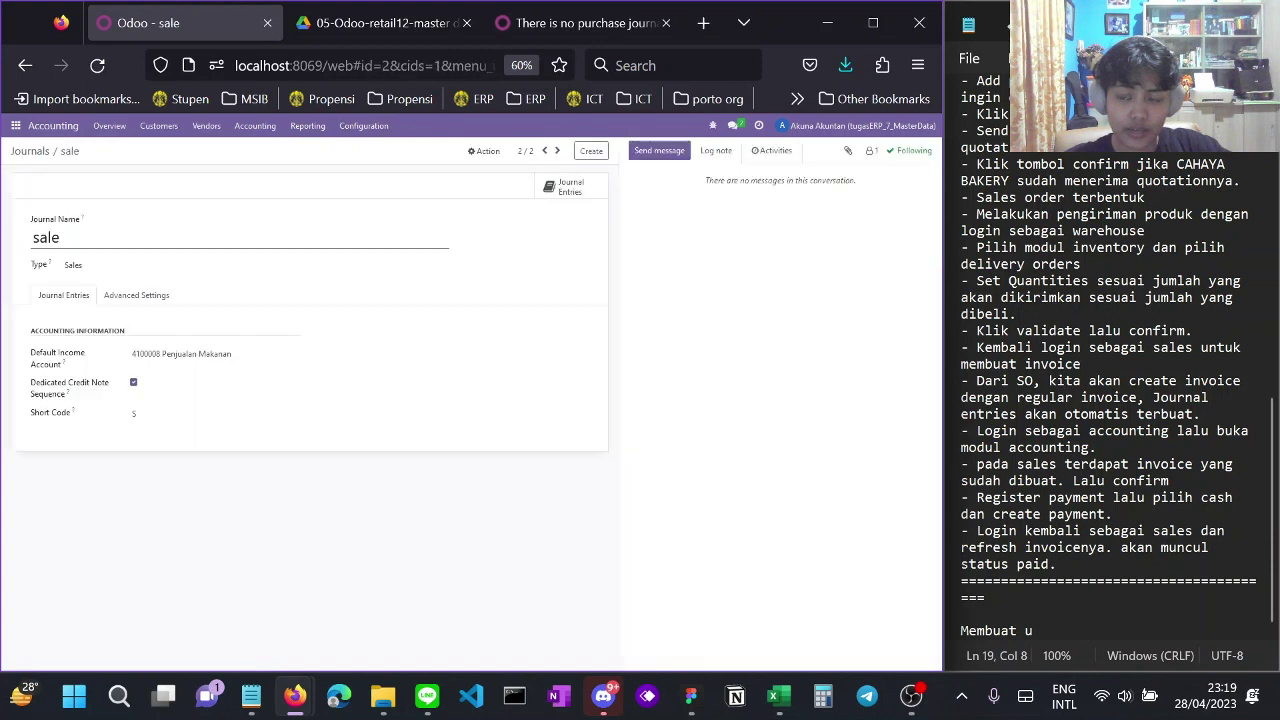
{"action": "left_click", "coordinate": [28, 243]}
{"action": "double_click", "coordinate": [45, 238]}
{"action": "left_click", "coordinate": [160, 450]}
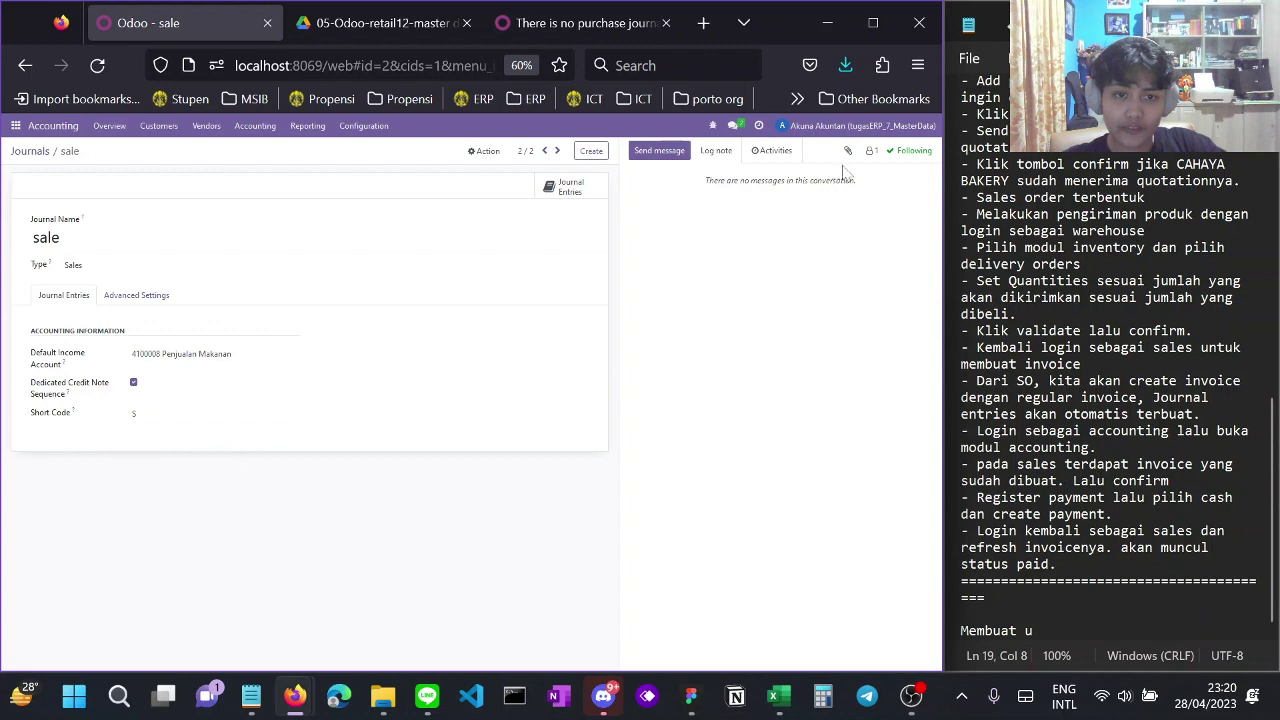
Log out of the accountant account and log back in as sales with the saved email and account password
{"action": "left_click", "coordinate": [832, 126]}
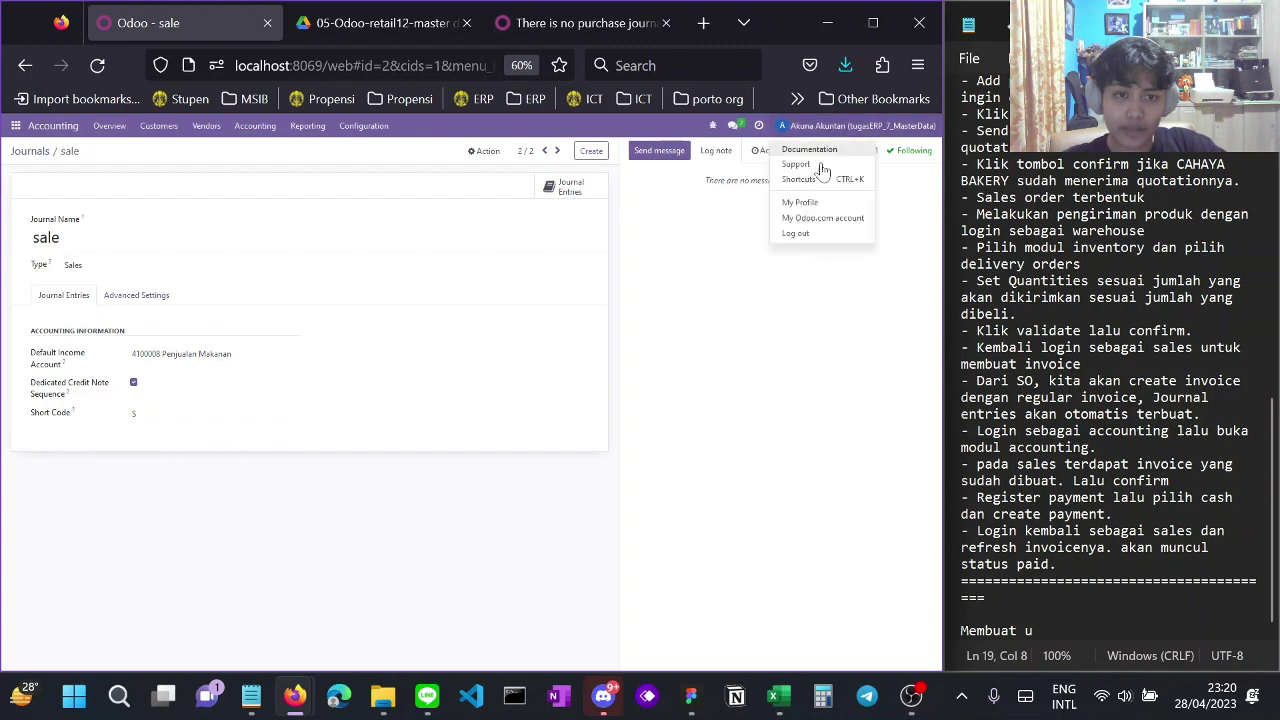
{"action": "left_click", "coordinate": [796, 234]}
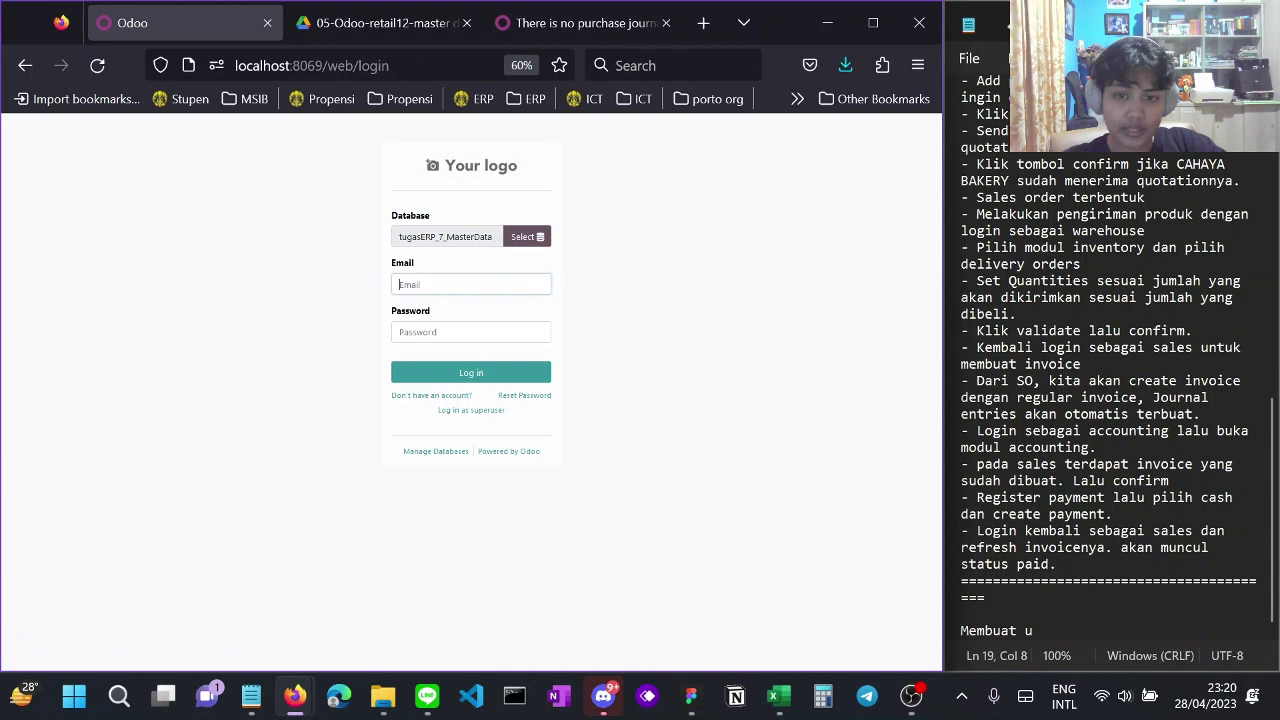
{"action": "type", "text": "sa"}
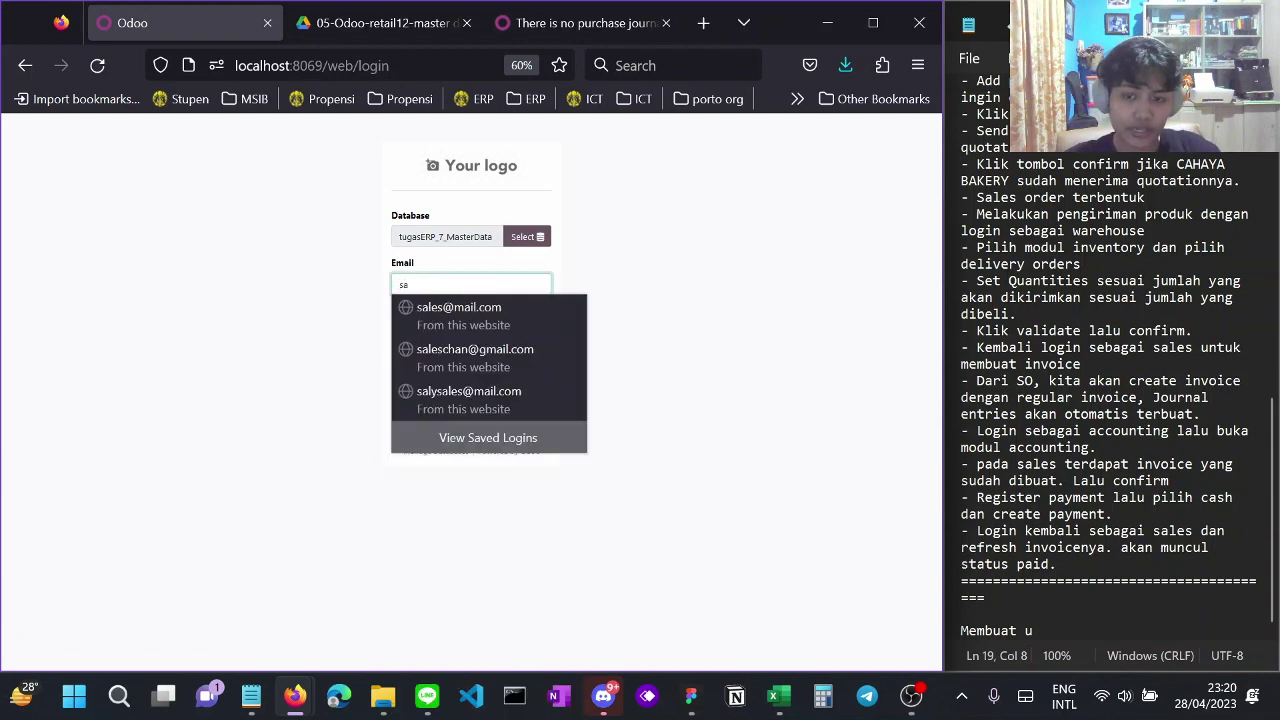
{"action": "left_click", "coordinate": [470, 394]}
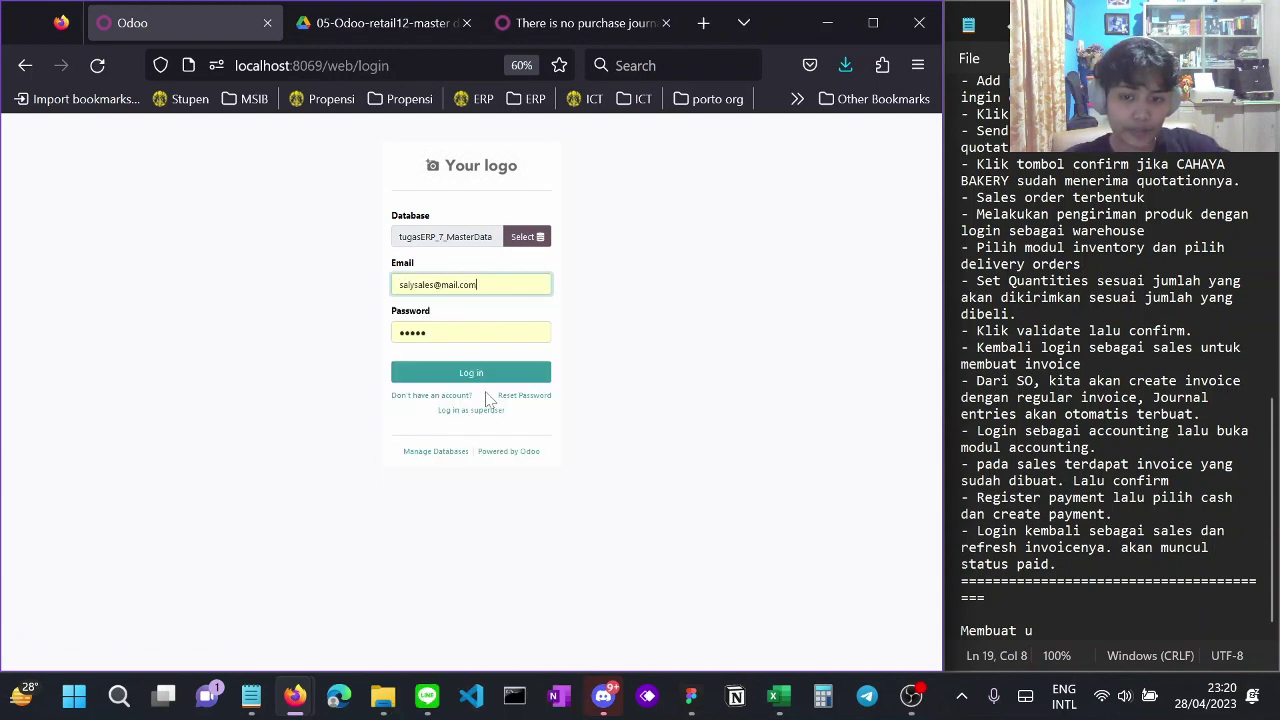
{"action": "left_click", "coordinate": [471, 375]}
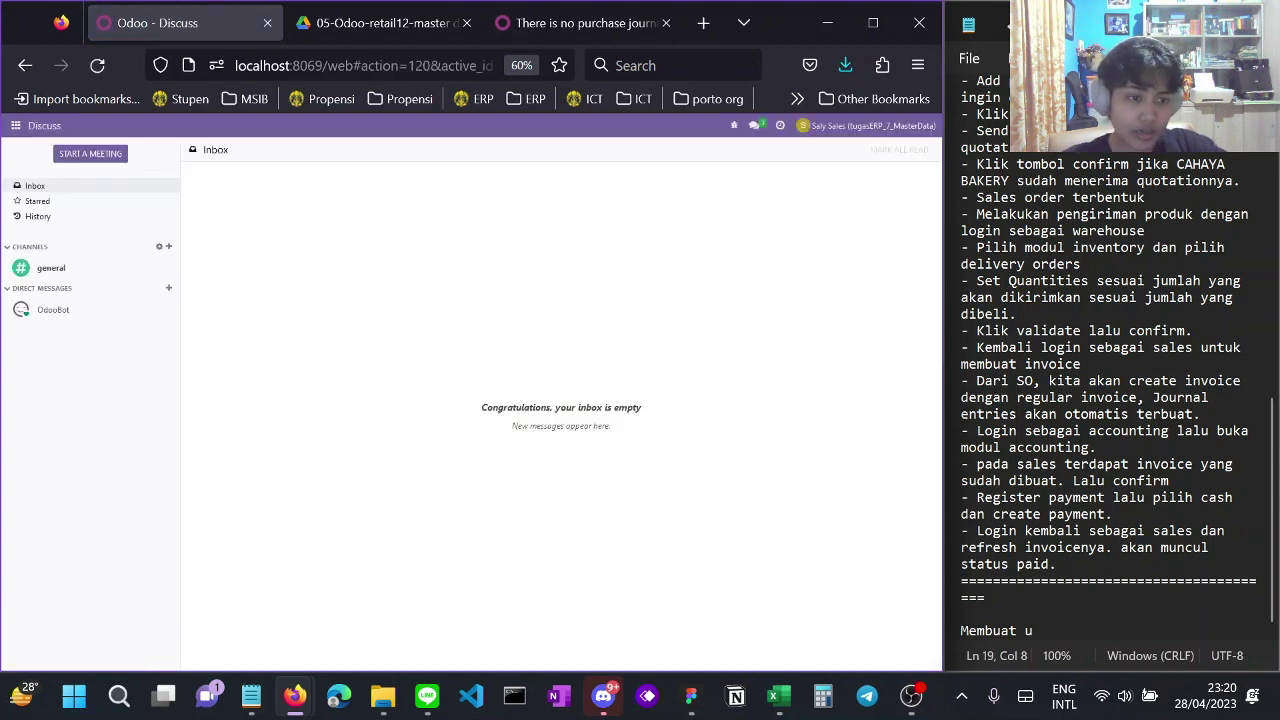
Check the invoicing instructions in the notes and open sales order S00001 for CAHAYA BAKERY in the Sales module
{"action": "left_click_drag", "start_coordinate": [962, 347], "coordinate": [1072, 398]}
{"action": "left_click", "coordinate": [1072, 398]}
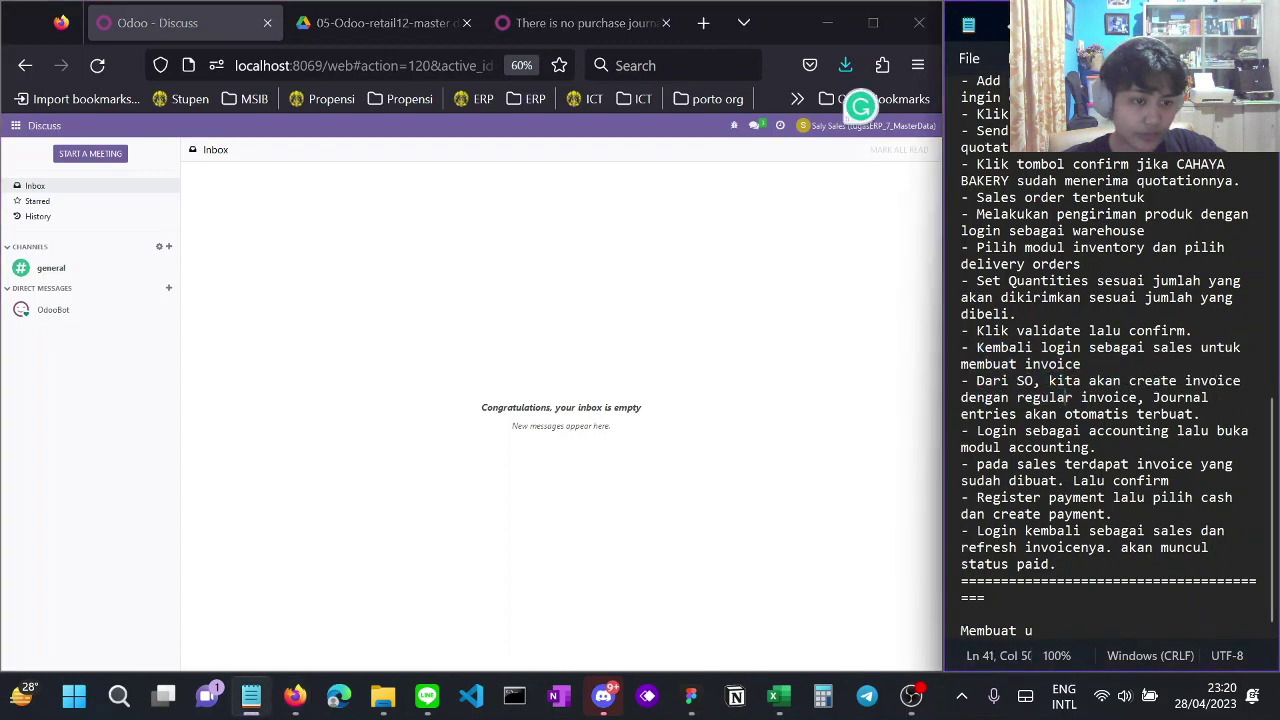
{"action": "left_click", "coordinate": [16, 126]}
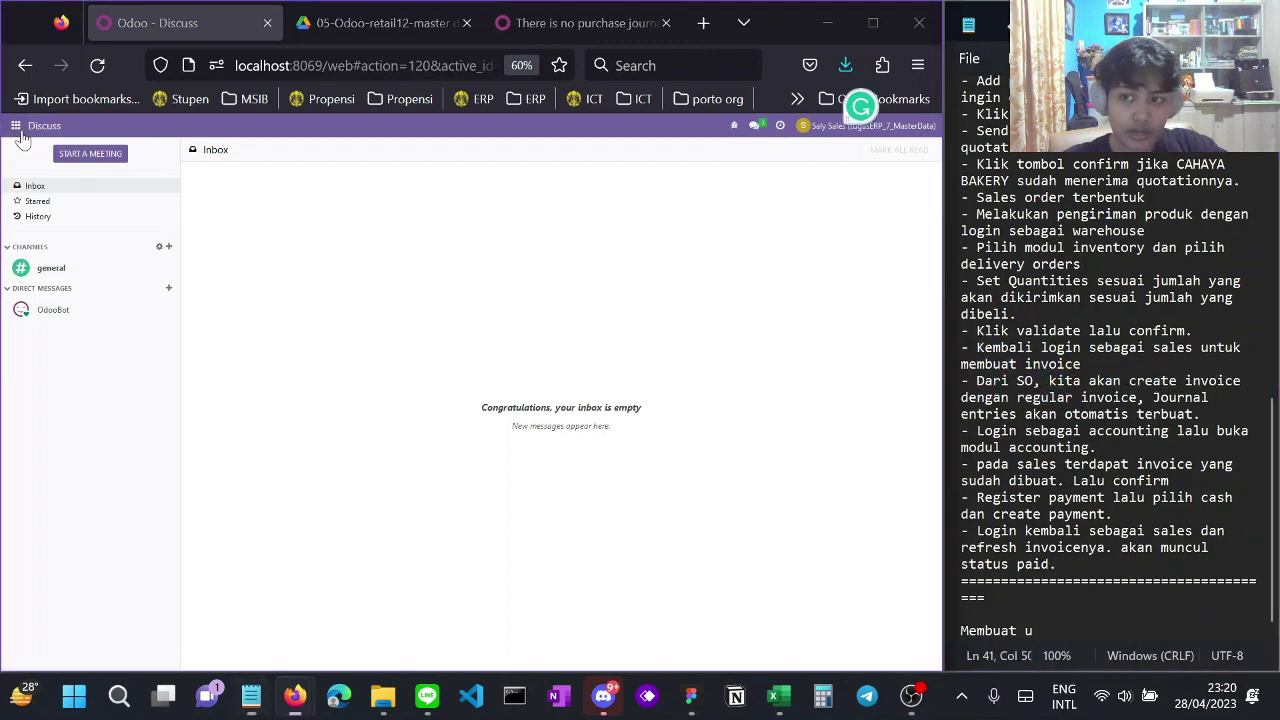
{"action": "left_click", "coordinate": [35, 185]}
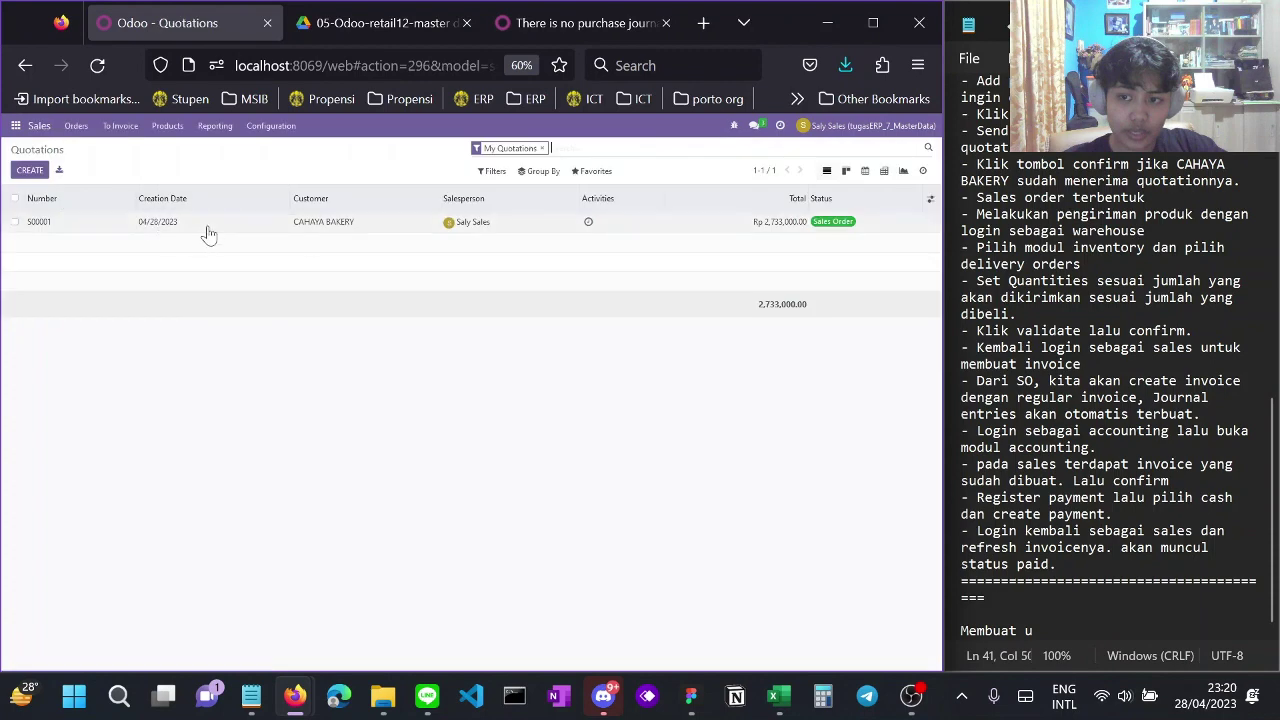
{"action": "left_click", "coordinate": [165, 228]}
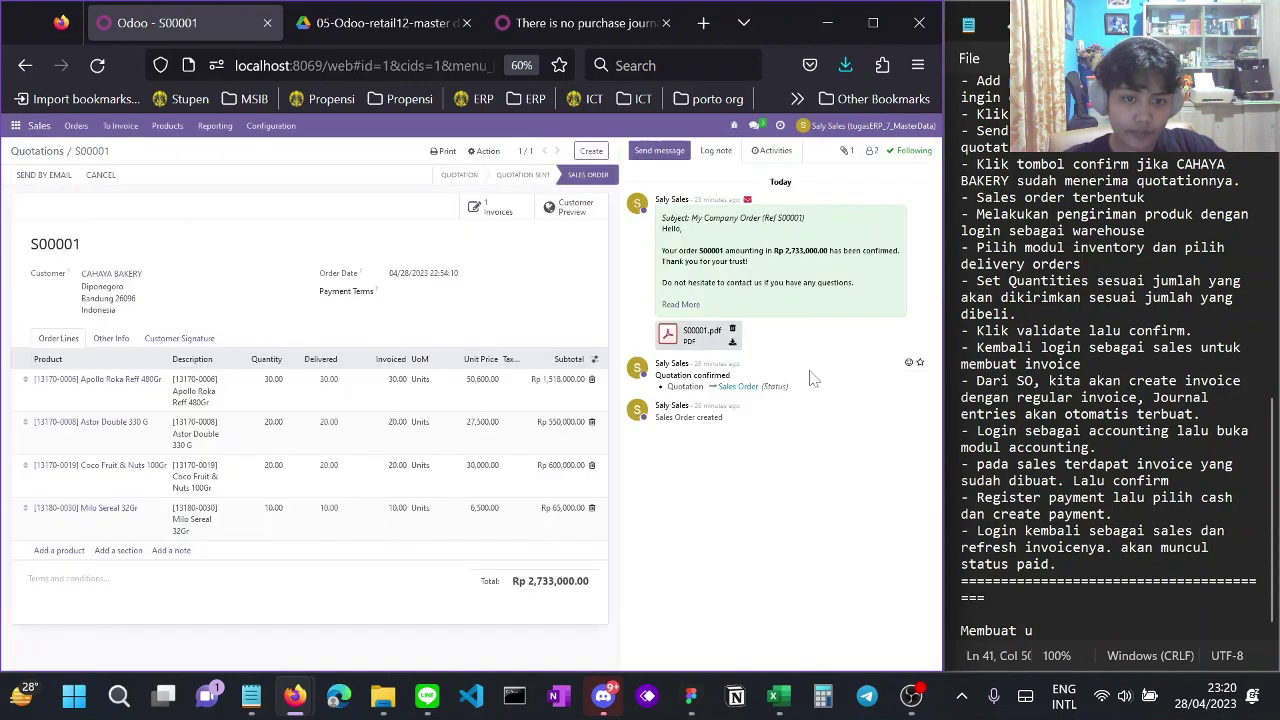
Examine order S00001's note and activity options against the notes' line about automatic journal entries, closing the activity dialog without scheduling
{"action": "left_click", "coordinate": [716, 150]}
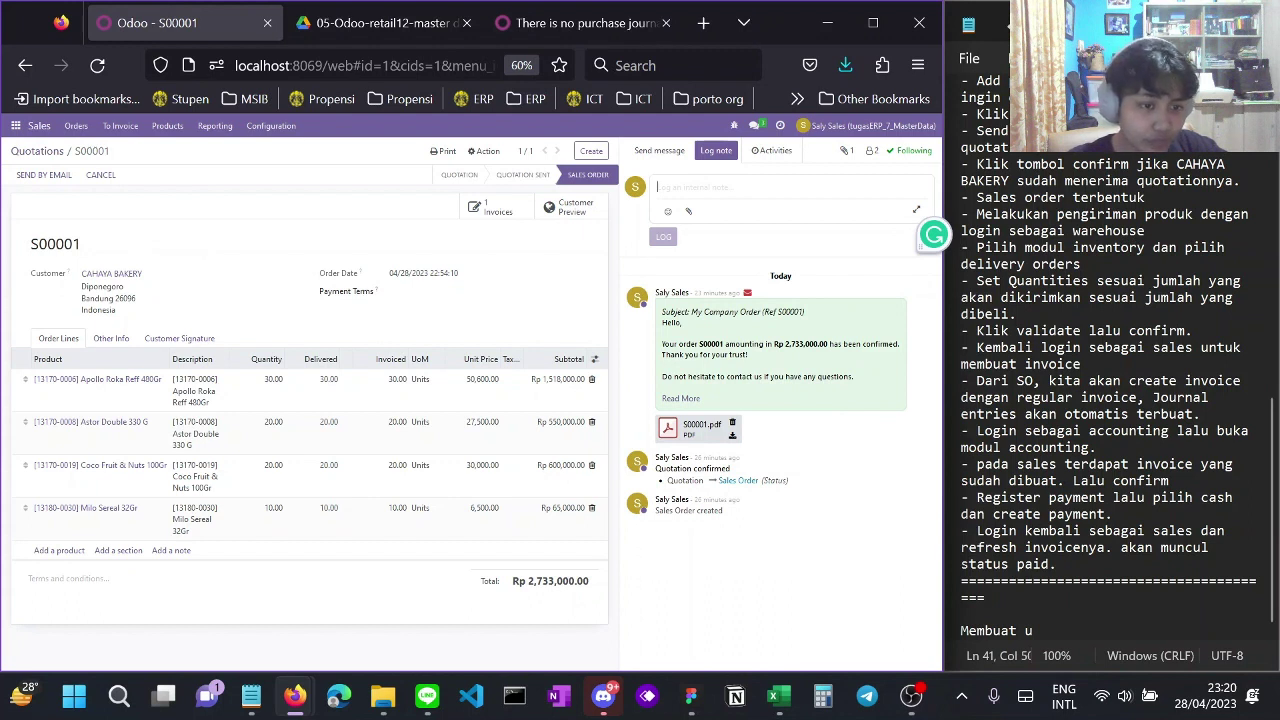
{"action": "left_click_drag", "start_coordinate": [985, 381], "coordinate": [1120, 432]}
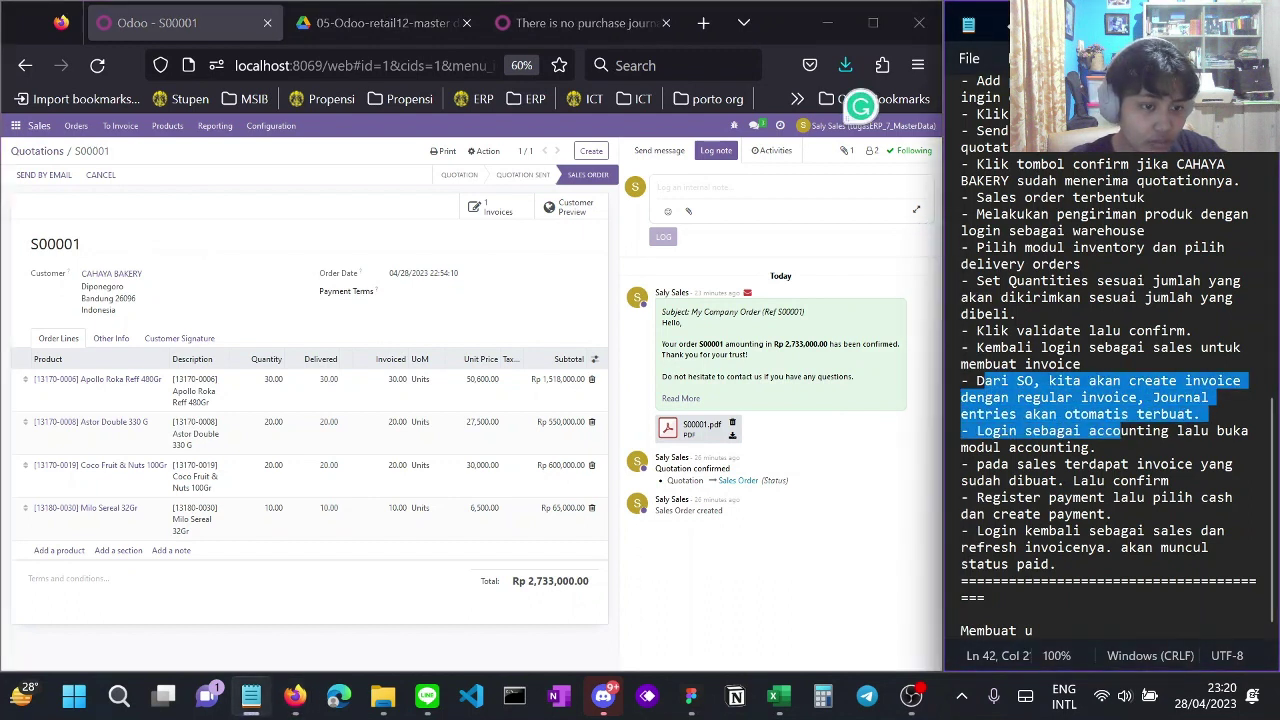
{"action": "left_click", "coordinate": [1090, 415]}
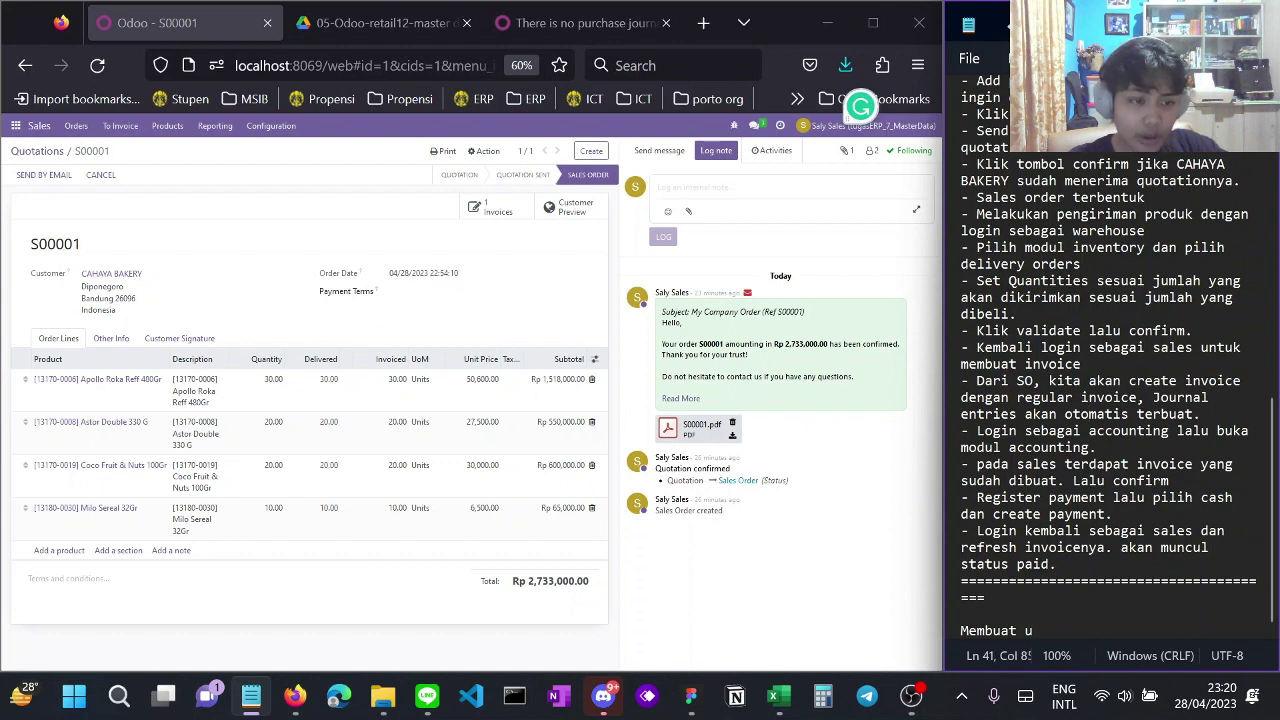
{"action": "left_click_drag", "start_coordinate": [1153, 398], "coordinate": [1202, 415]}
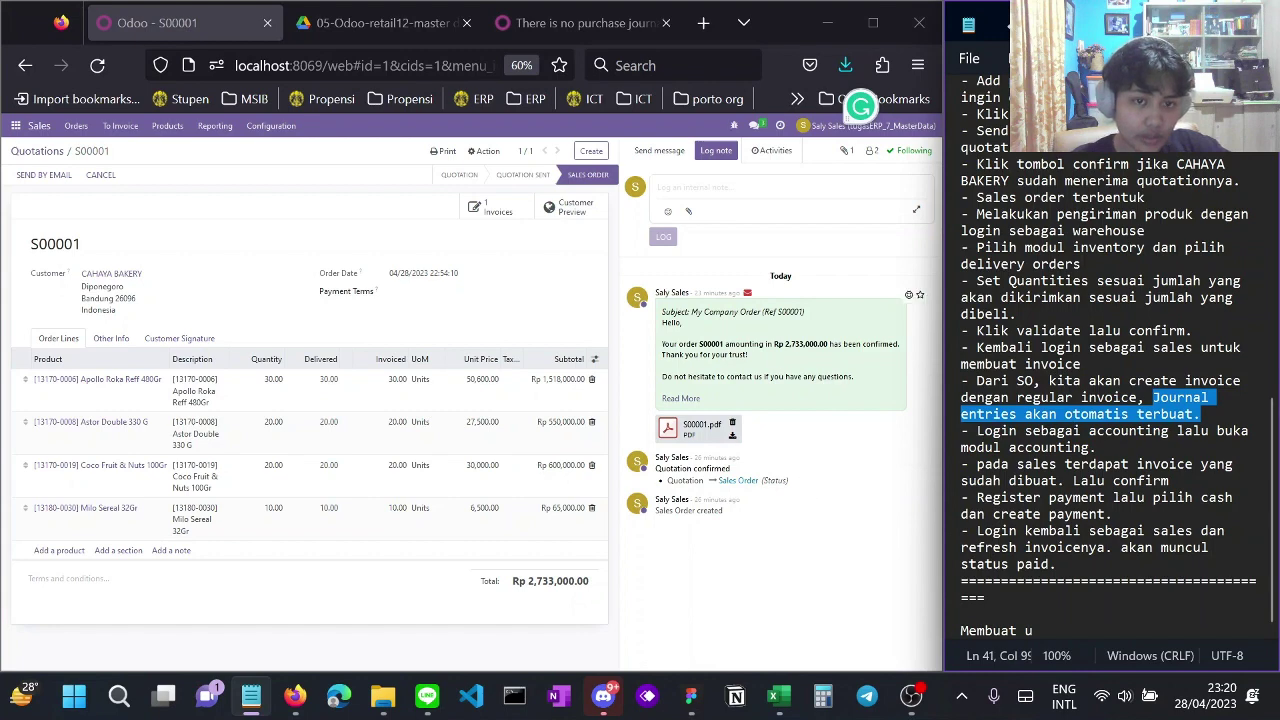
{"action": "left_click", "coordinate": [773, 152]}
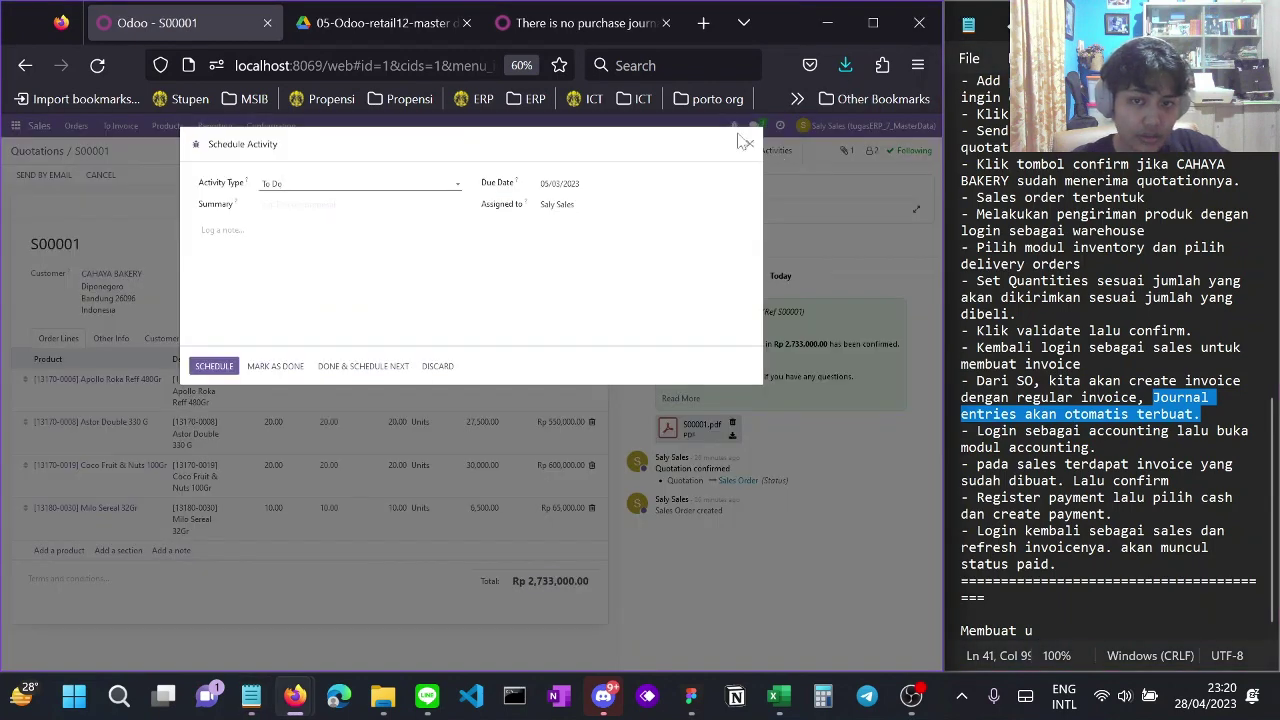
{"action": "left_click", "coordinate": [747, 147]}
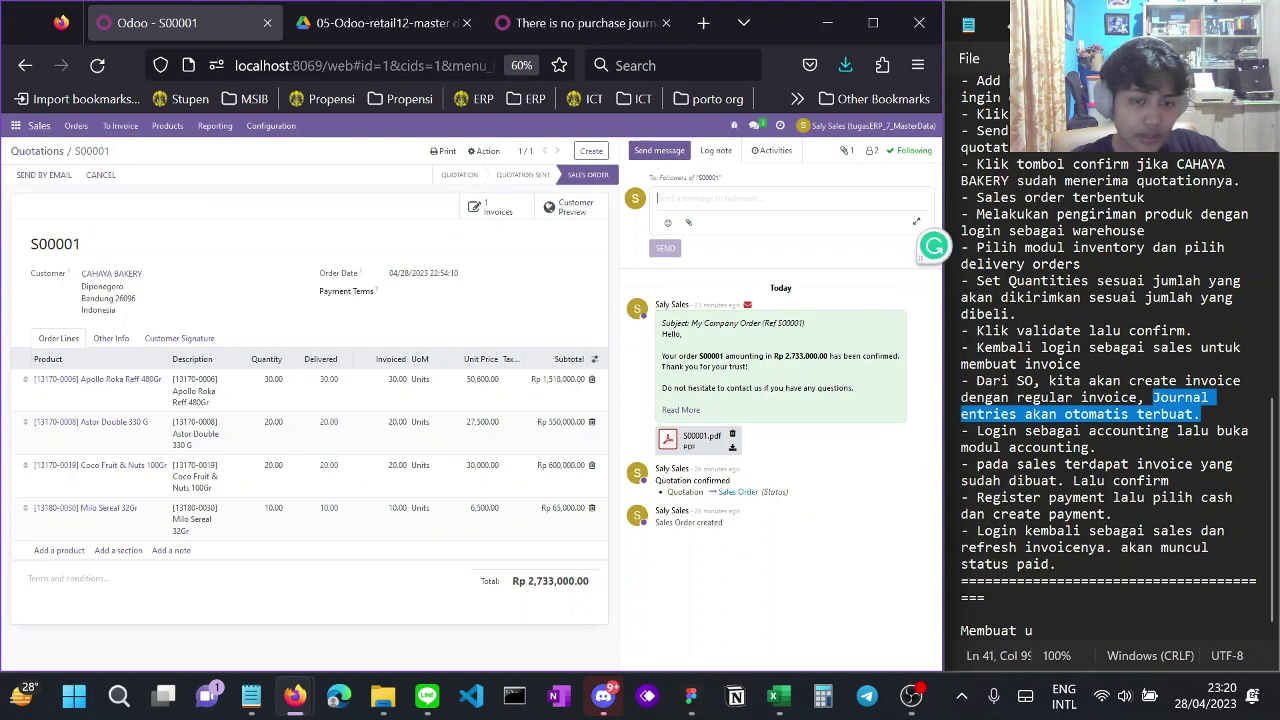
Look through the Sales module's configuration options, sales analysis report, and product and order options
{"action": "left_click", "coordinate": [266, 127]}
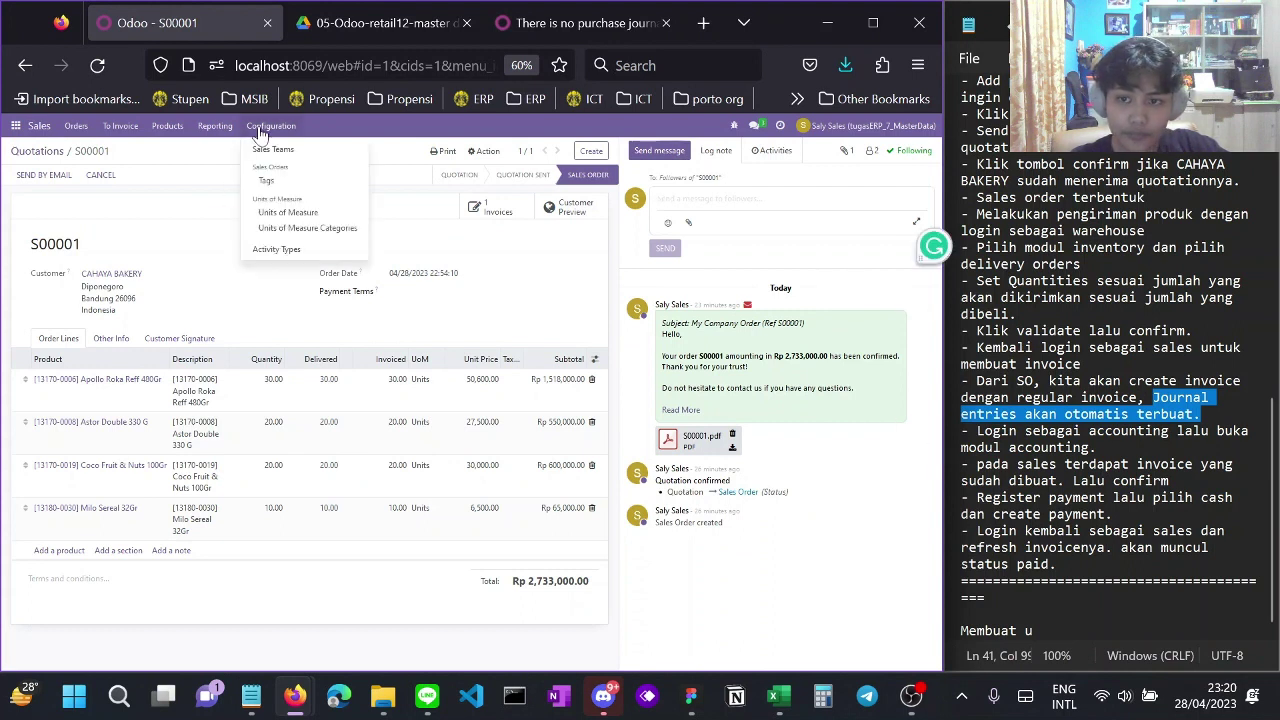
{"action": "left_click", "coordinate": [215, 133]}
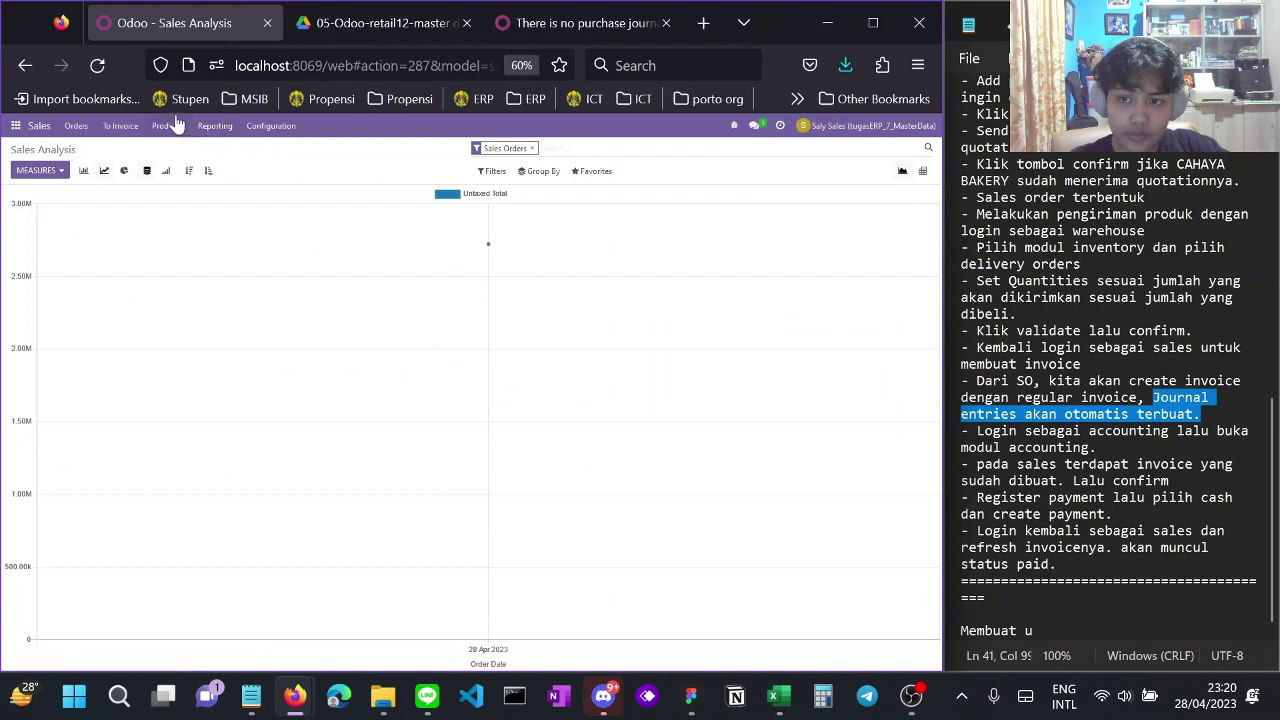
{"action": "left_click", "coordinate": [168, 128]}
{"action": "left_click", "coordinate": [76, 133]}
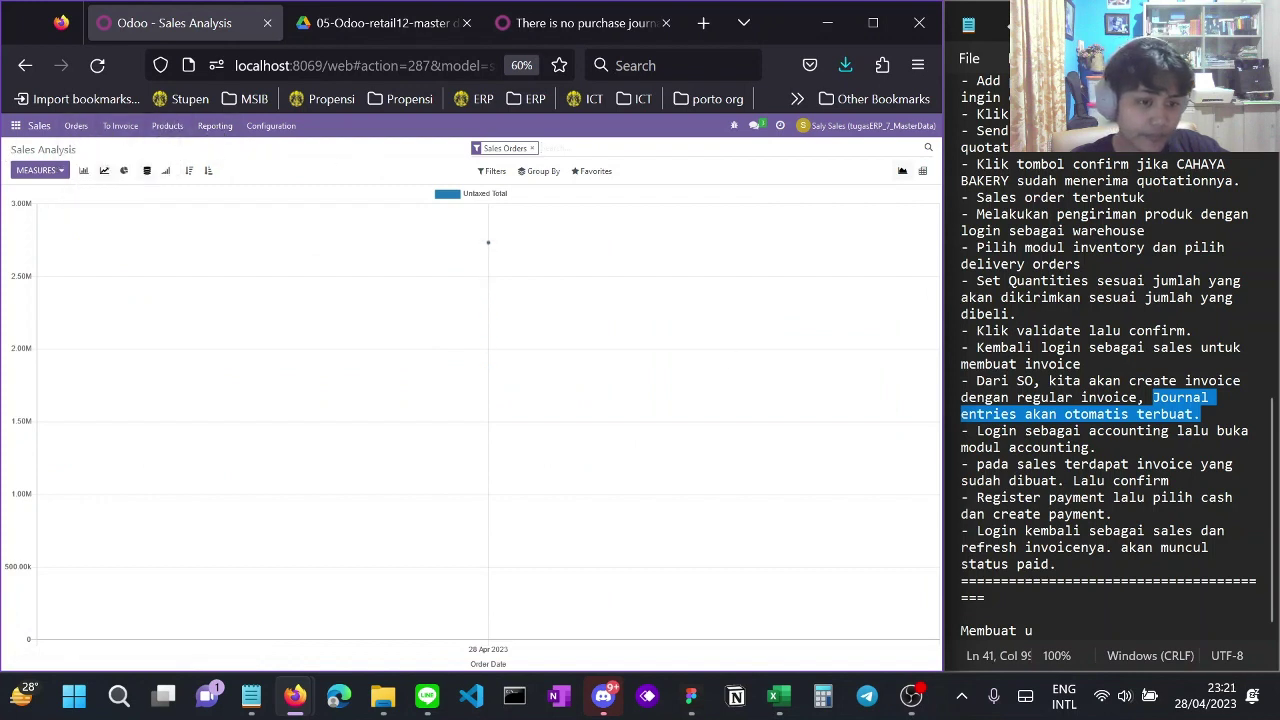
Switch from the sales account to the accountant account, using the saved email and account password
{"action": "left_click", "coordinate": [829, 127]}
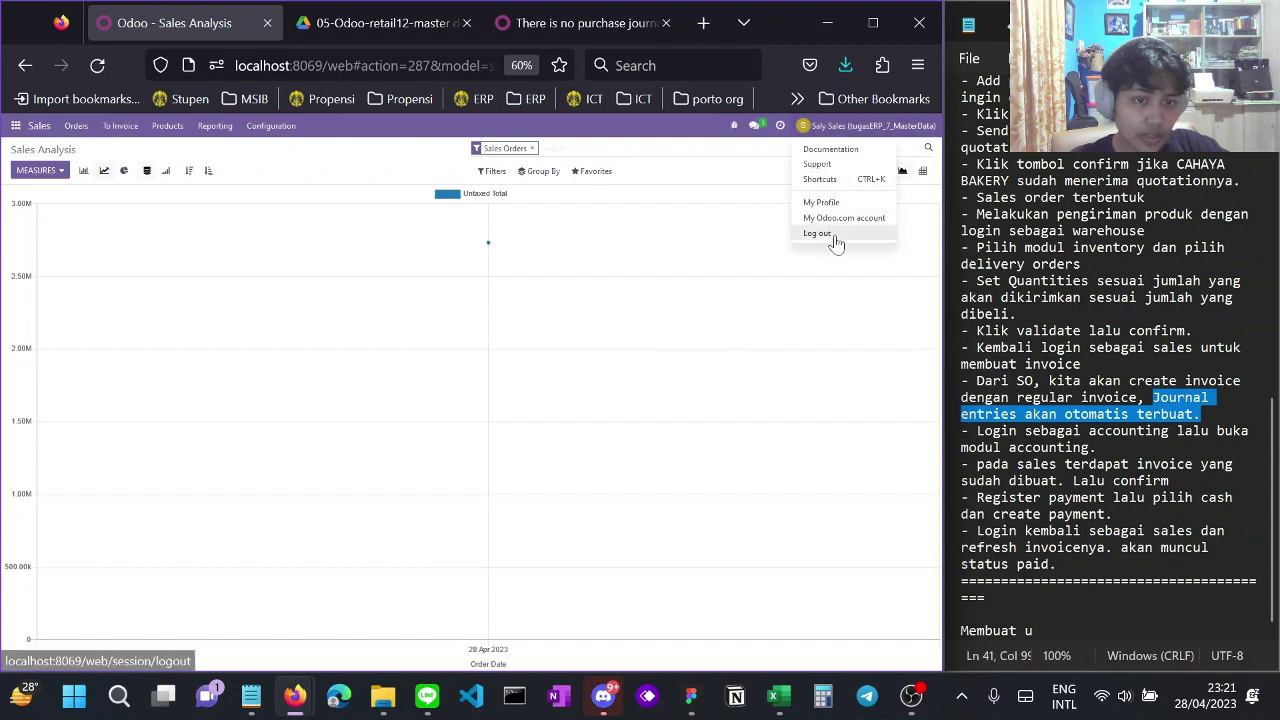
{"action": "left_click", "coordinate": [838, 241]}
{"action": "left_click", "coordinate": [479, 287]}
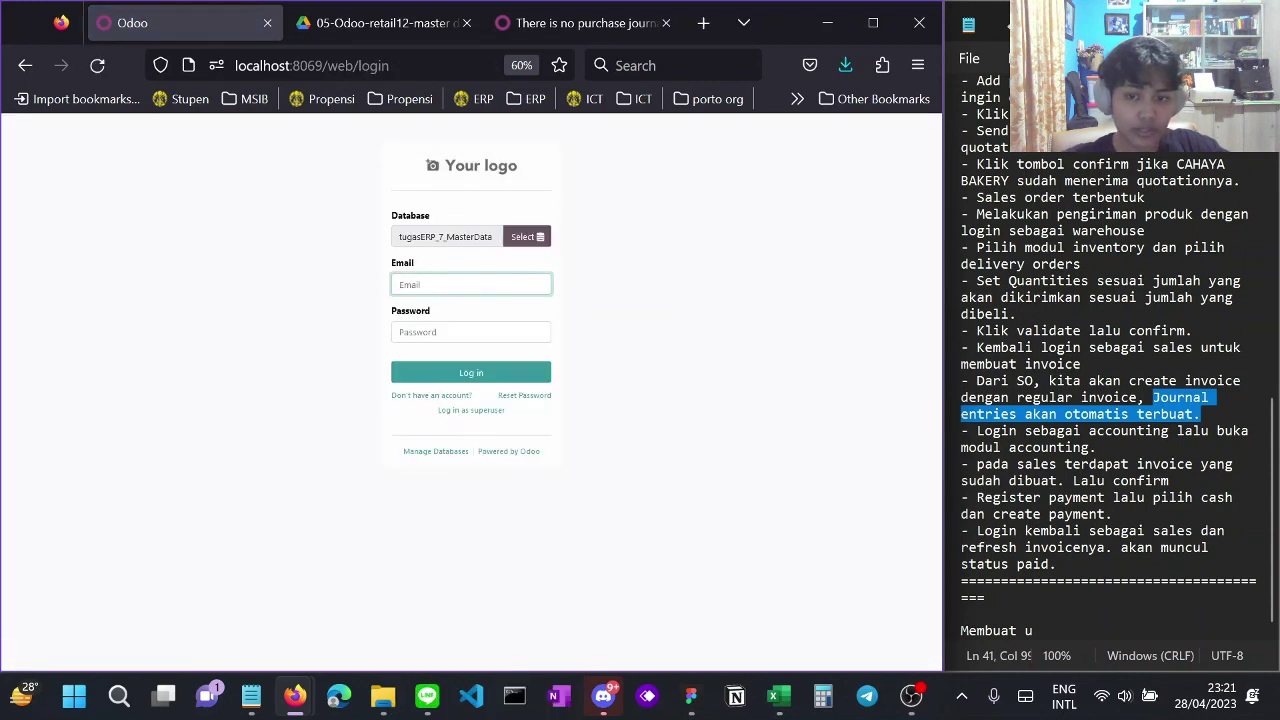
{"action": "type", "text": "aku"}
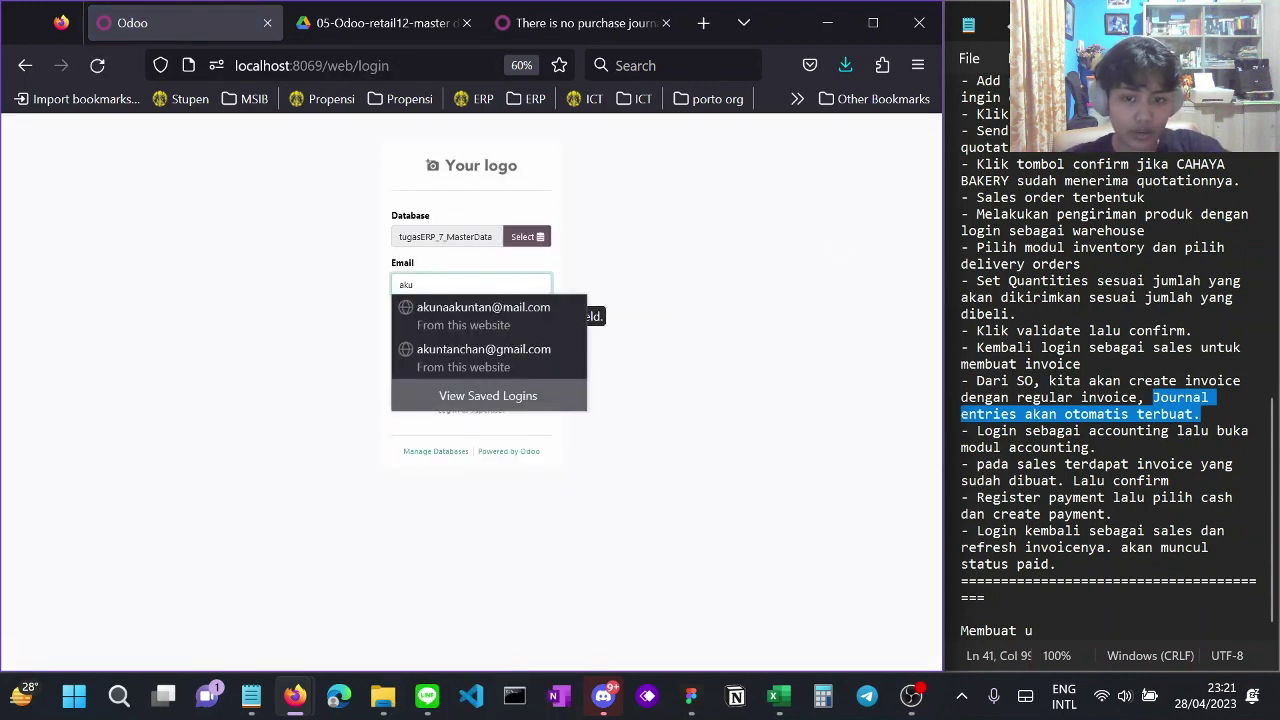
{"action": "left_click", "coordinate": [483, 310]}
{"action": "left_click", "coordinate": [478, 373]}
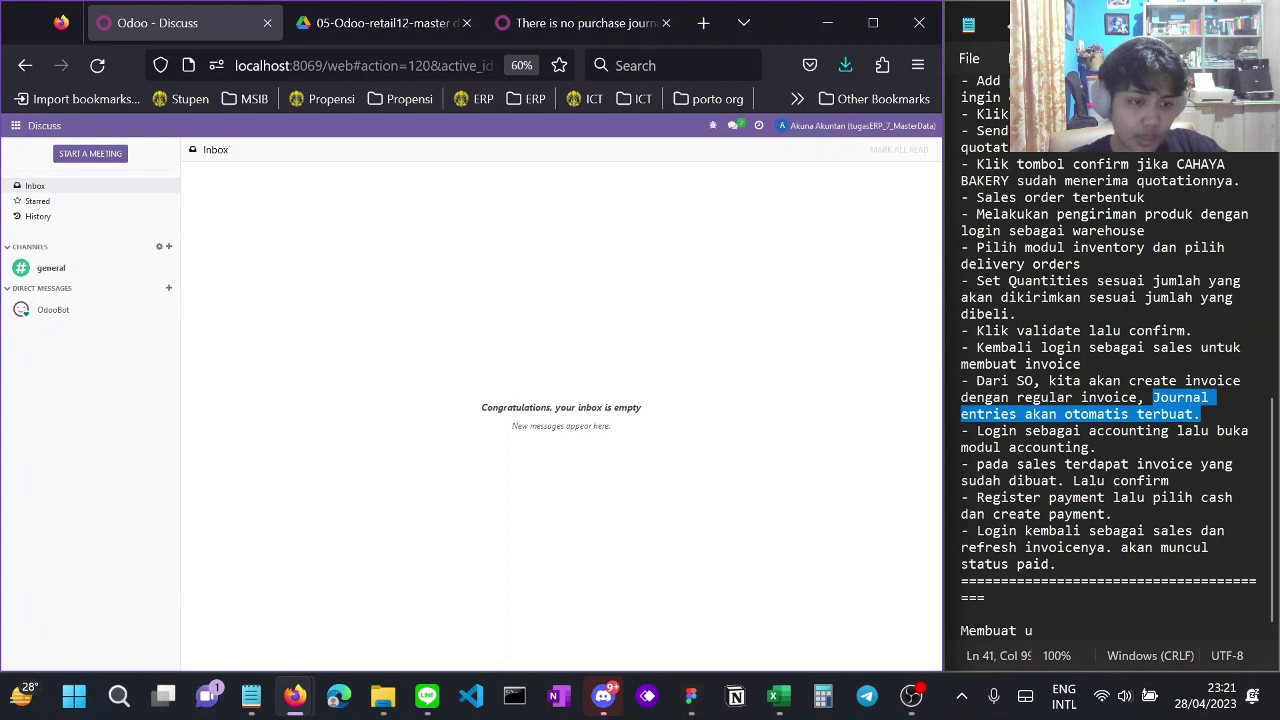
Open the Accounting module and list the "sale" journal's draft invoices awaiting validation
{"action": "left_click", "coordinate": [16, 127]}
{"action": "left_click", "coordinate": [36, 196]}
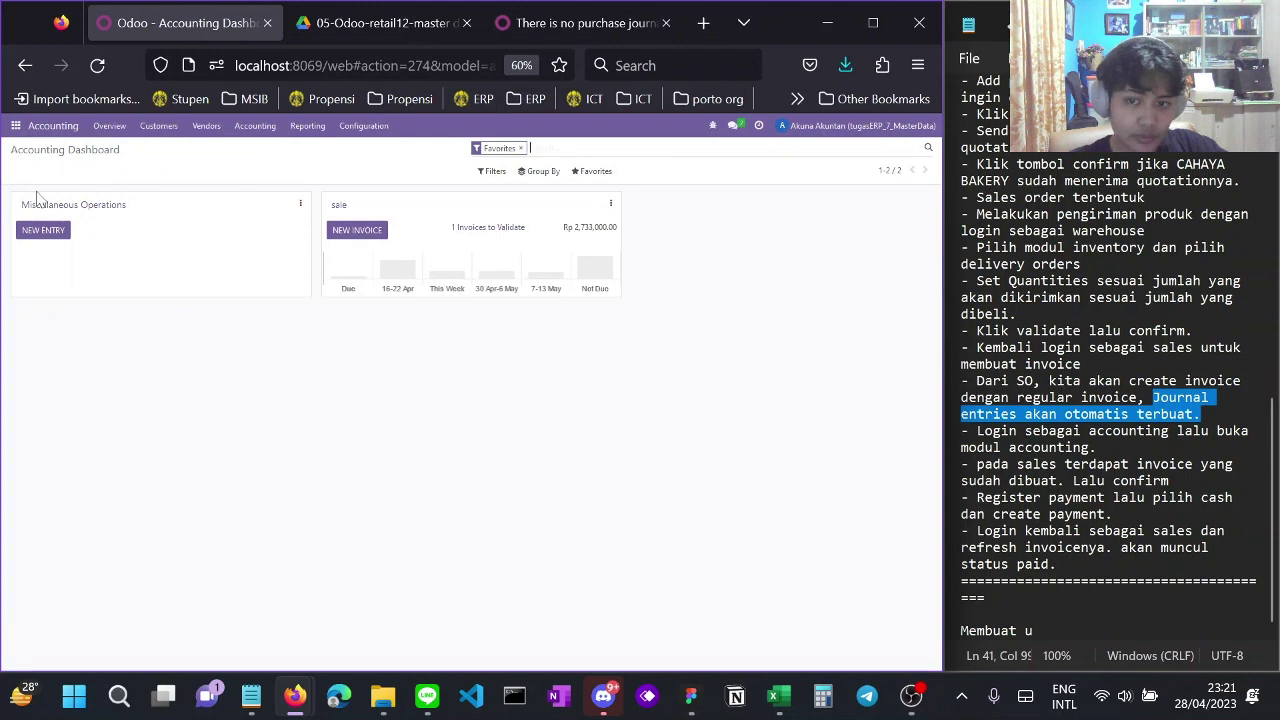
{"action": "left_click", "coordinate": [512, 229]}
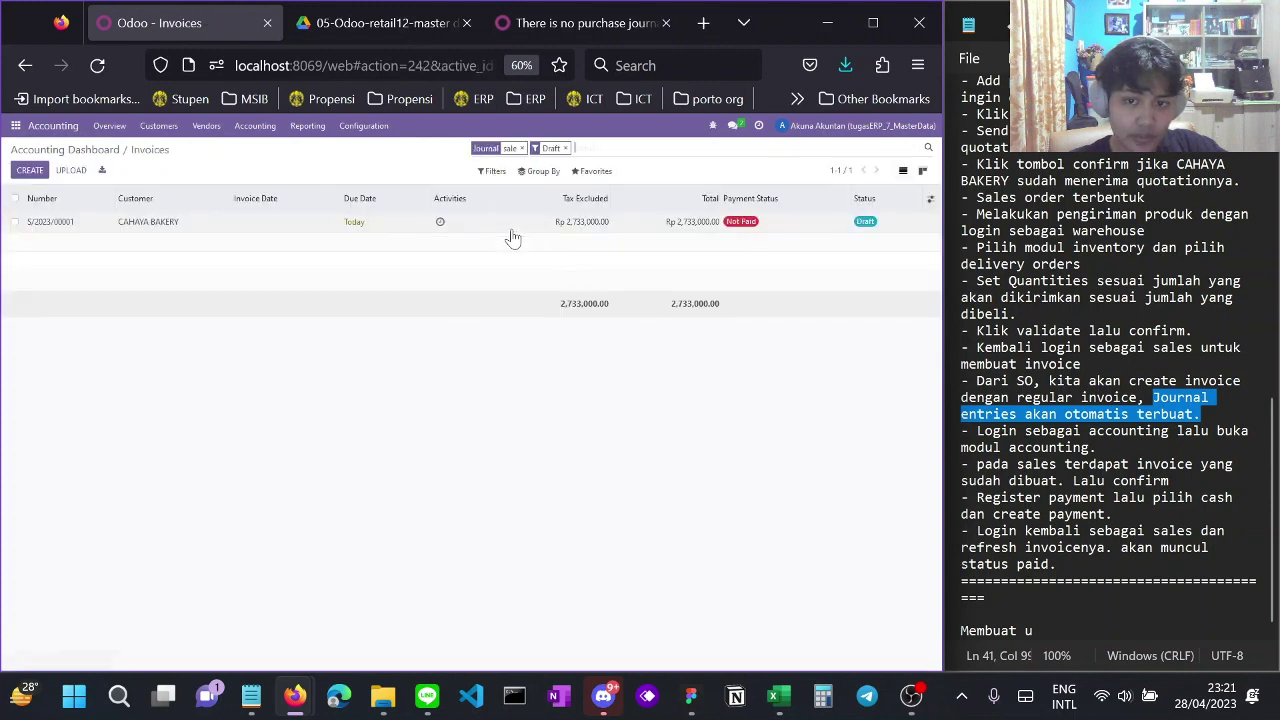
Open CAHAYA BAKERY's draft invoice, confirm it, and check the validation and journal item entries in its message log
{"action": "left_click", "coordinate": [188, 222]}
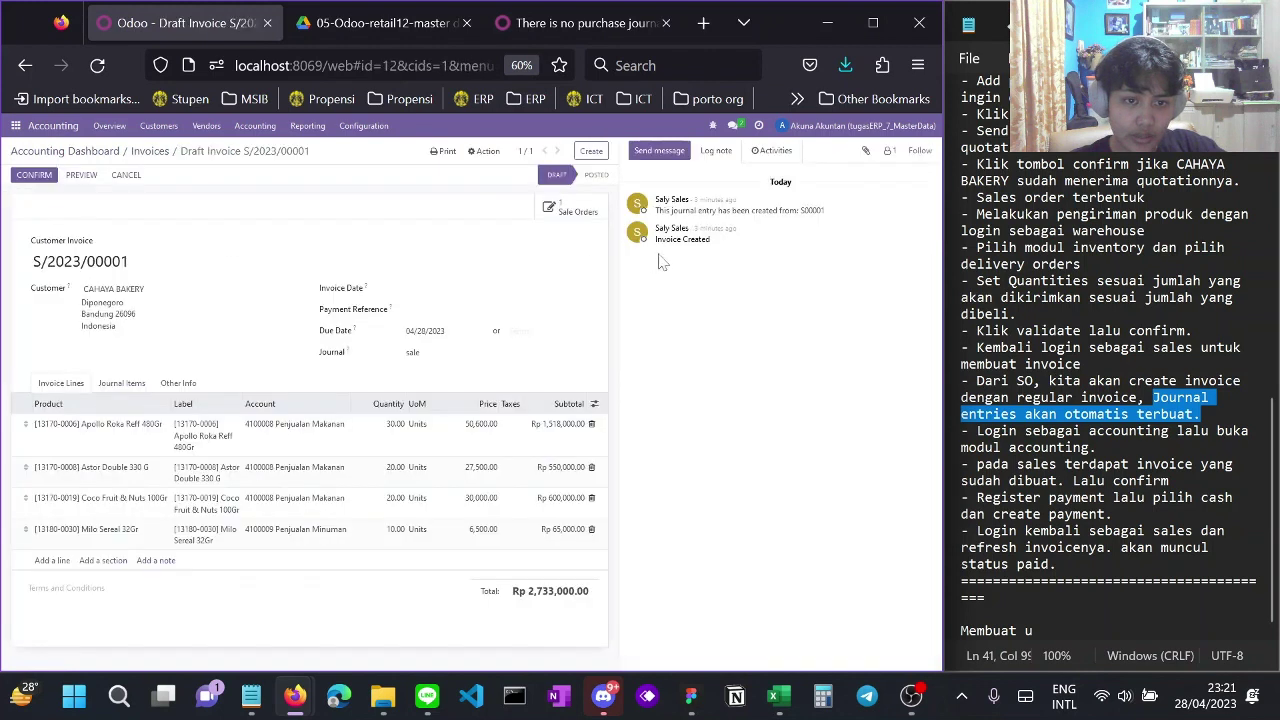
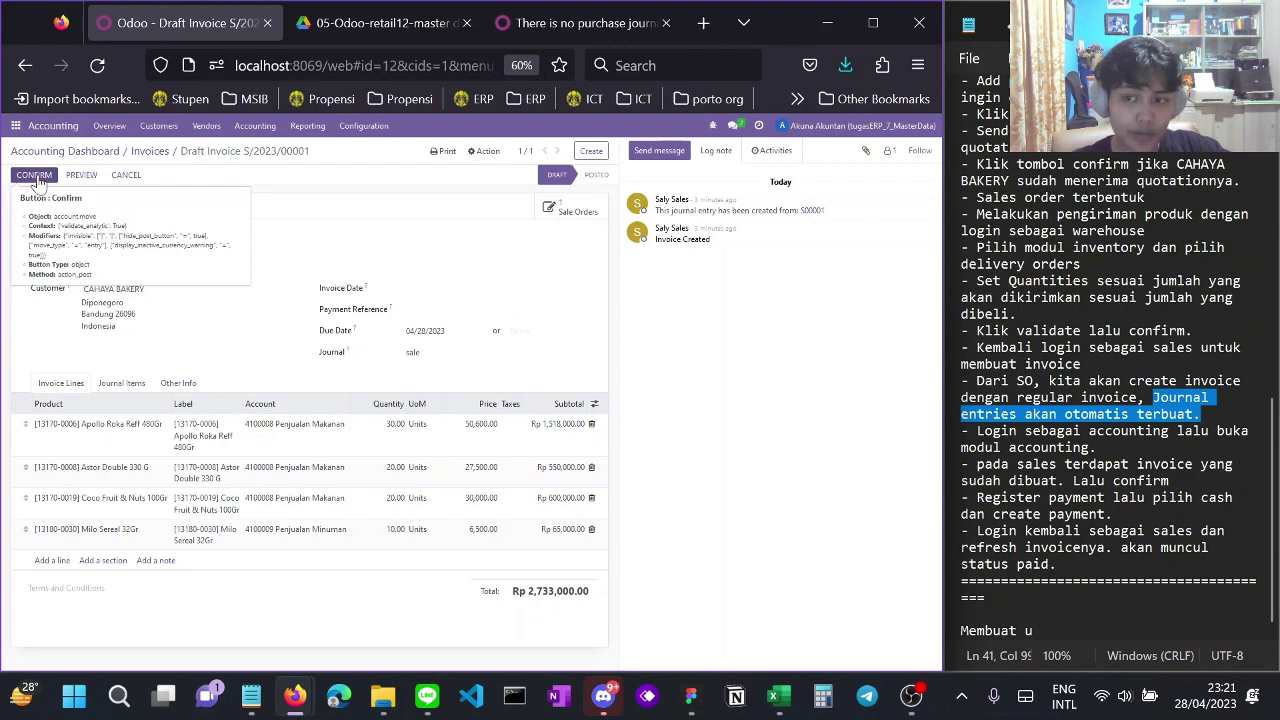
{"action": "left_click", "coordinate": [37, 178]}
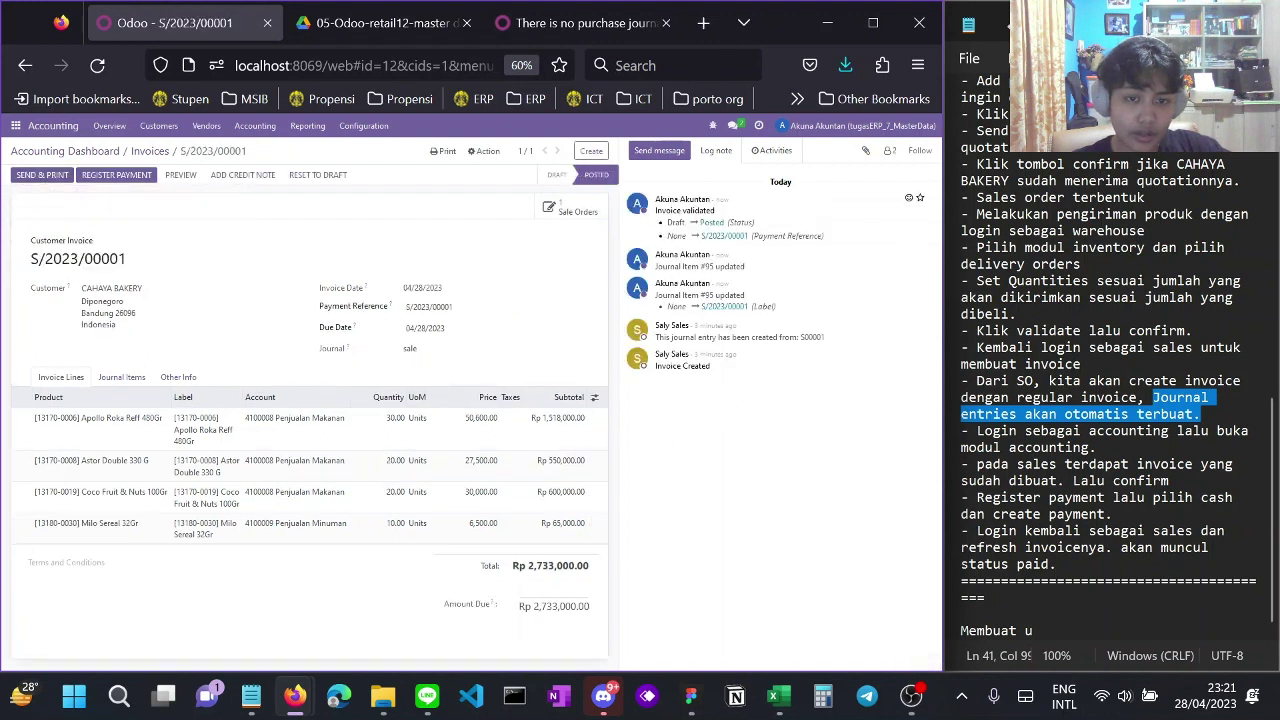
{"action": "left_click_drag", "start_coordinate": [655, 200], "coordinate": [728, 225]}
{"action": "left_click", "coordinate": [841, 257]}
{"action": "mouse_move", "coordinate": [657, 266]}
{"action": "left_mouse_down"}
{"action": "mouse_move", "coordinate": [765, 283]}
{"action": "mouse_move", "coordinate": [650, 288]}
{"action": "mouse_move", "coordinate": [649, 272]}
{"action": "left_mouse_up"}
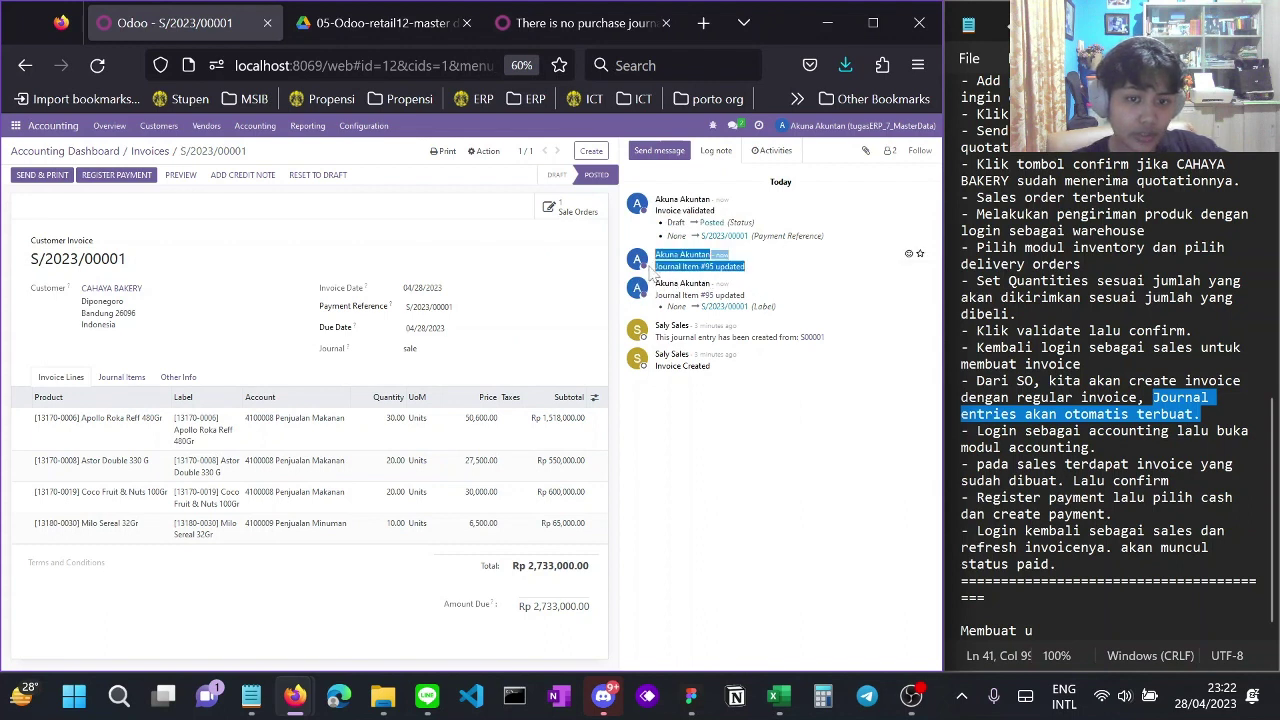
{"action": "left_click_drag", "start_coordinate": [654, 212], "coordinate": [734, 211]}
{"action": "left_click", "coordinate": [820, 217]}
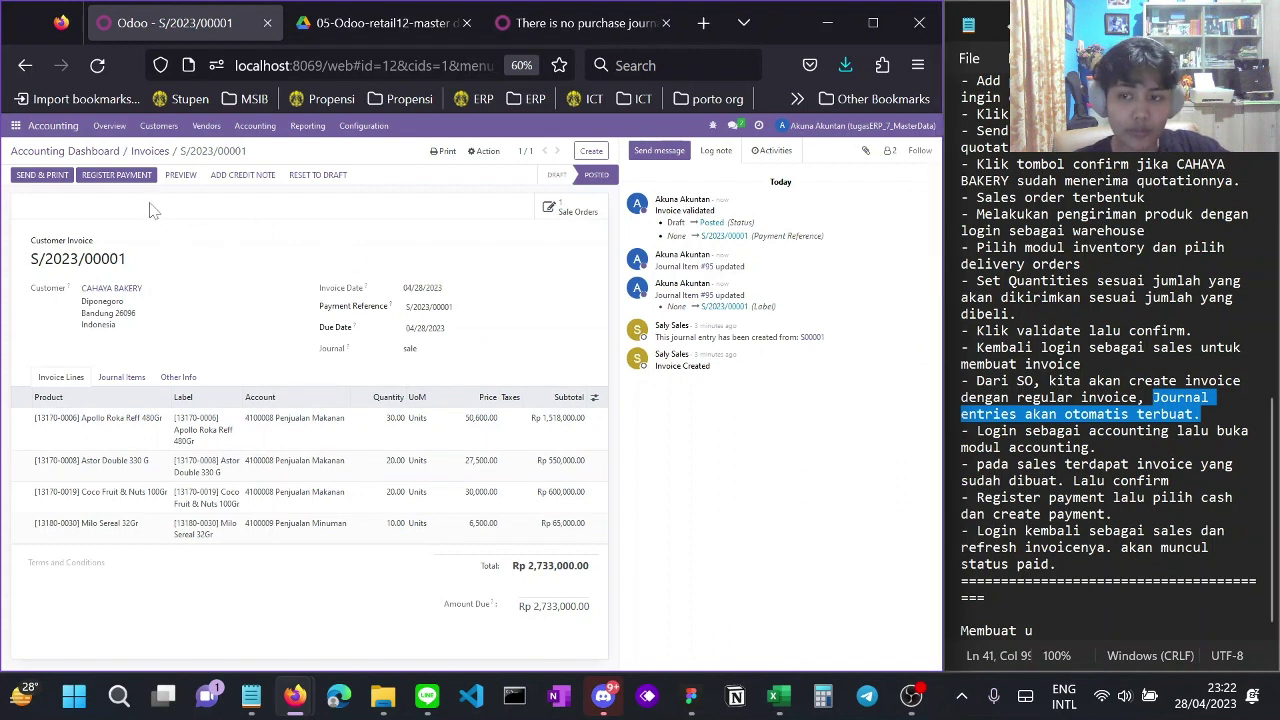
Open payment registration for the posted invoice and check which journals and payment methods can be chosen
{"action": "left_click", "coordinate": [118, 176]}
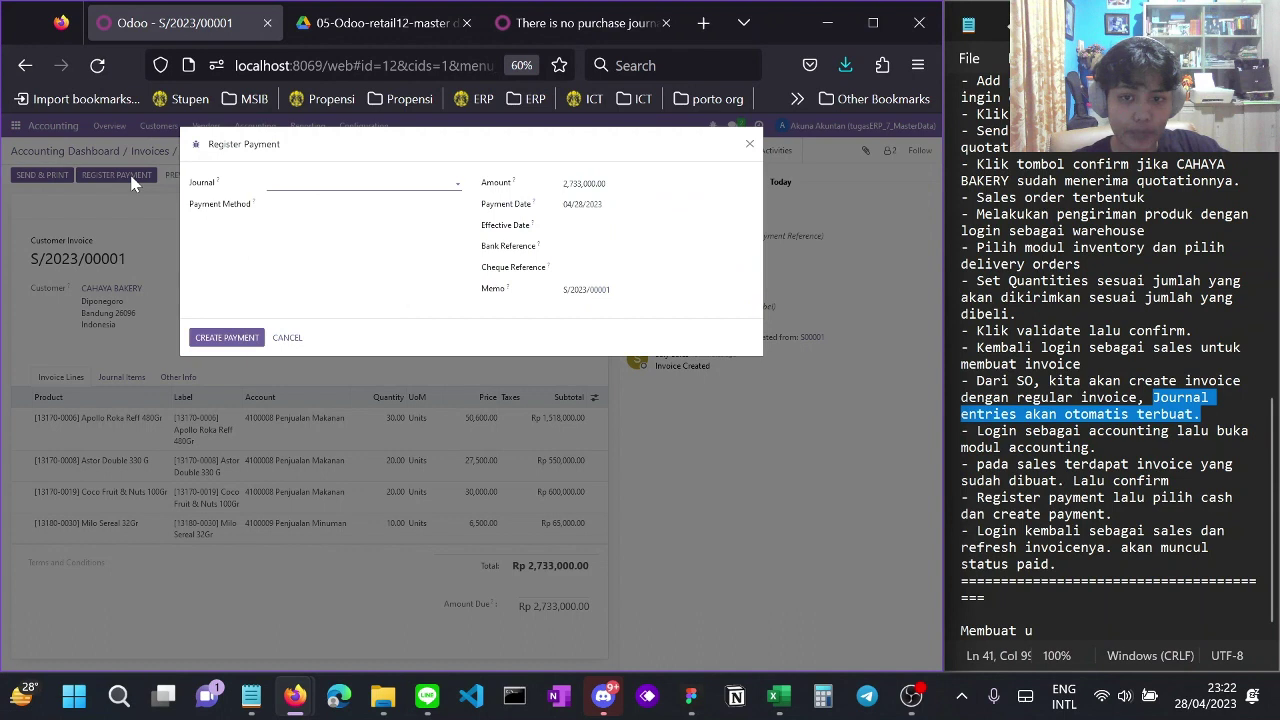
{"action": "left_click", "coordinate": [320, 185]}
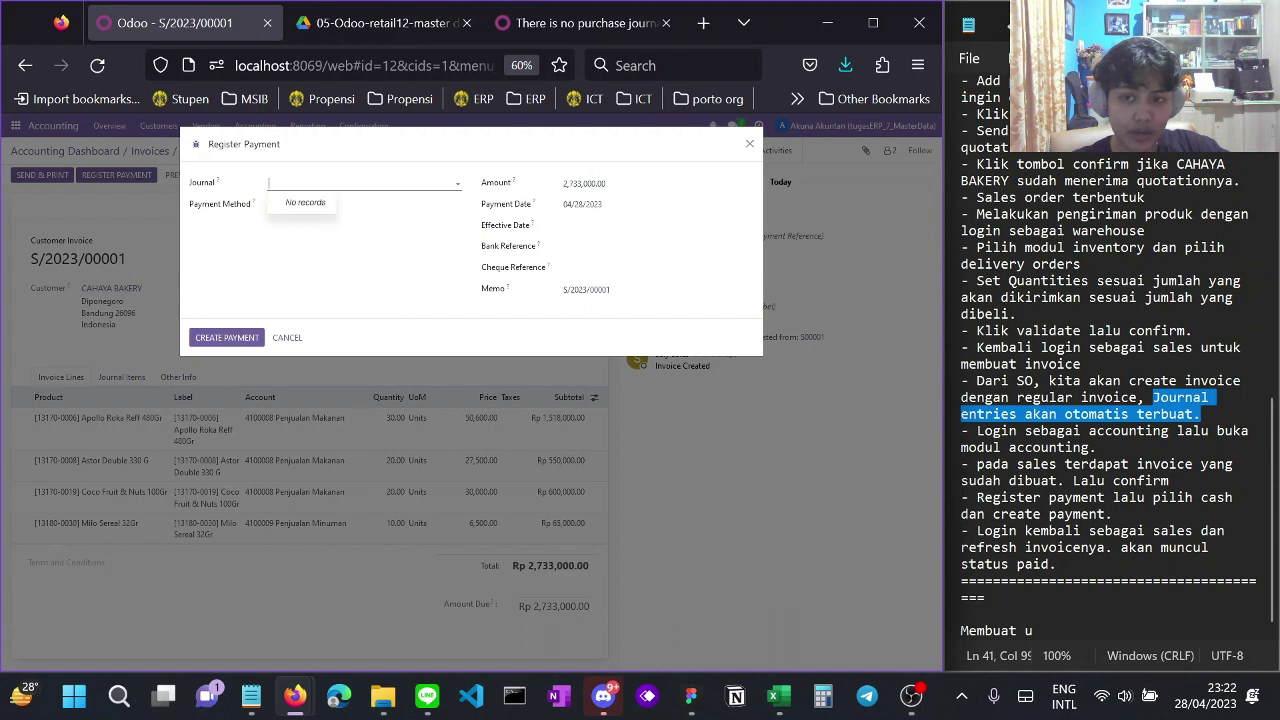
{"action": "left_click", "coordinate": [320, 185]}
{"action": "left_click", "coordinate": [320, 205]}
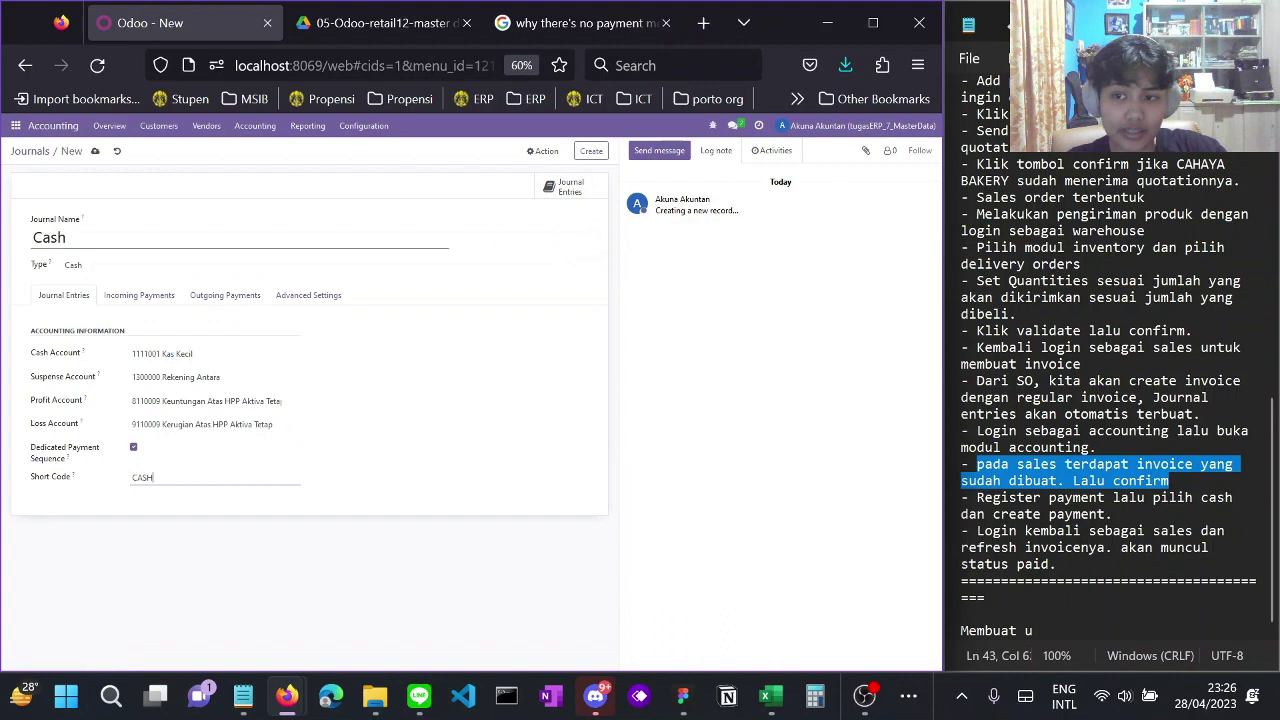
Check the new Cash journal's name and its cash account 1111001 Kas Kecil, and save the journal
{"action": "double_click", "coordinate": [64, 238]}
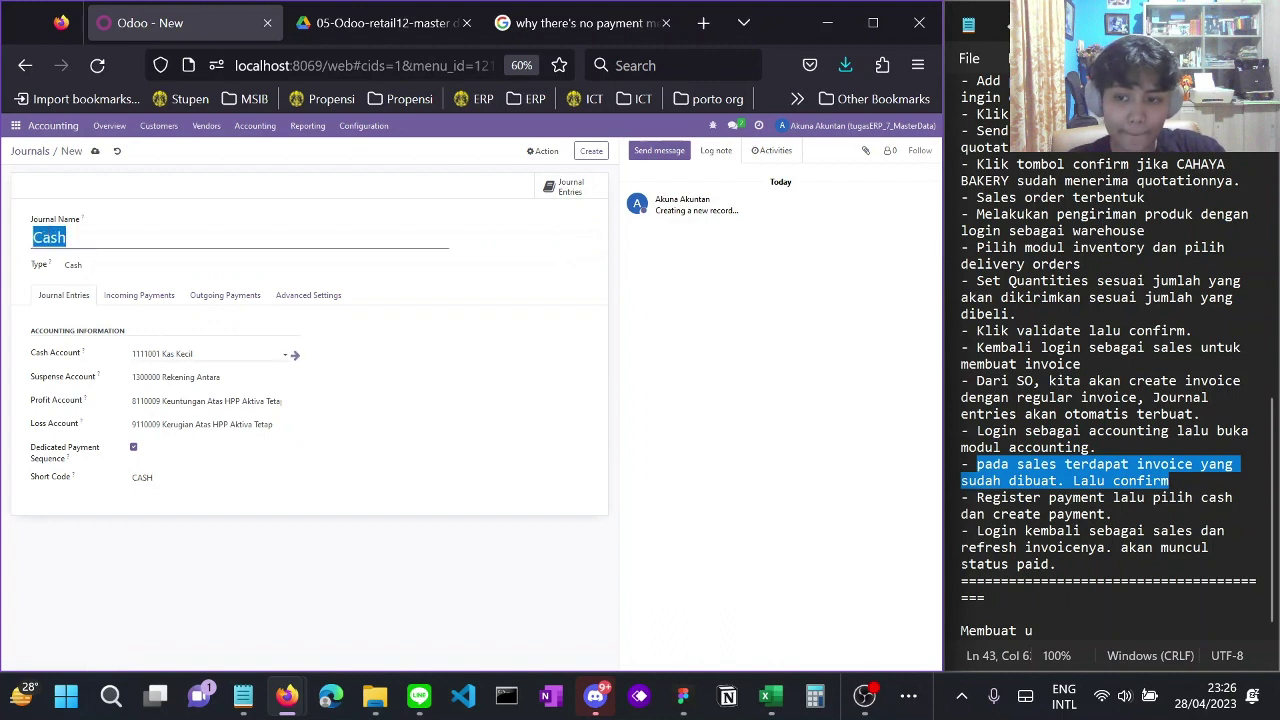
{"action": "left_click", "coordinate": [210, 354]}
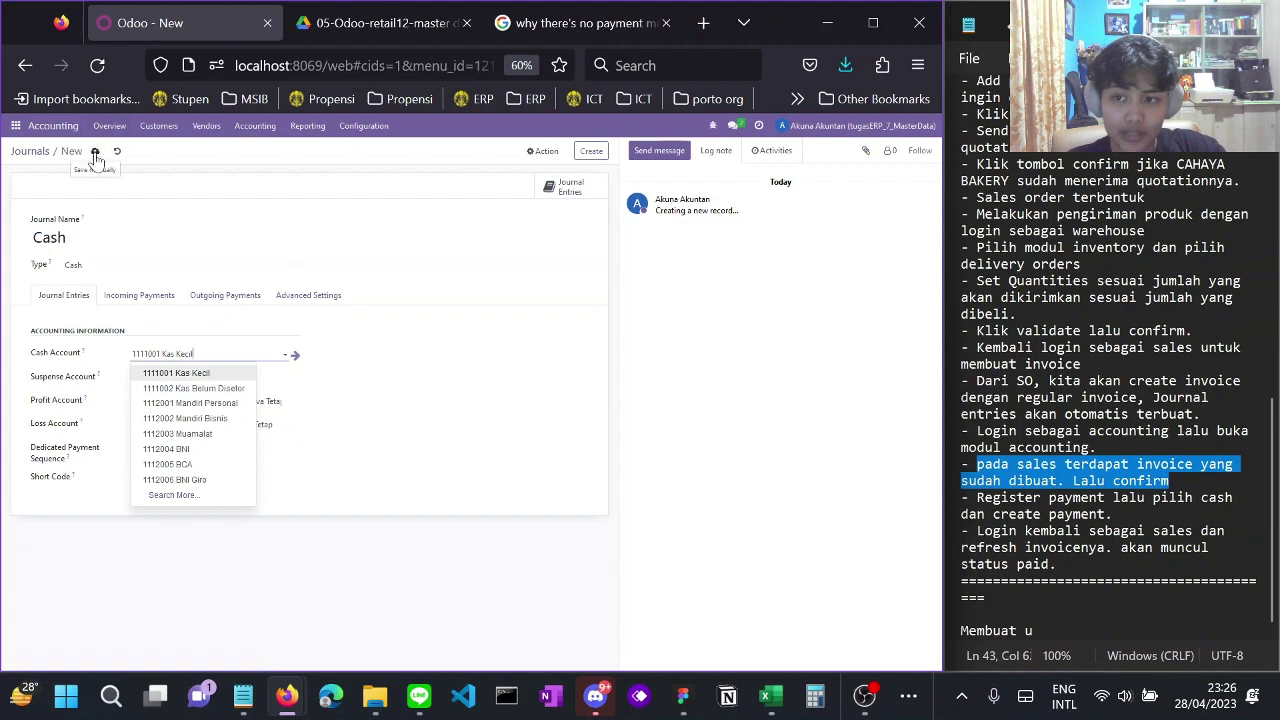
{"action": "left_click", "coordinate": [444, 268]}
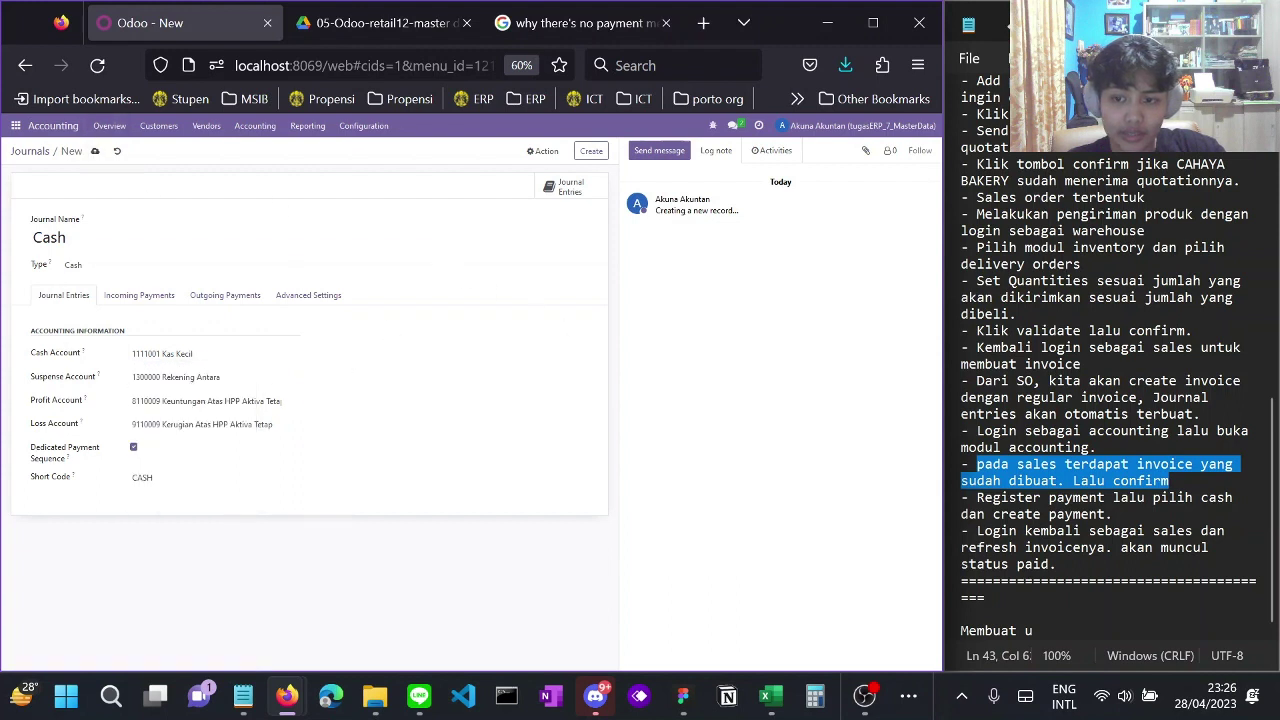
{"action": "left_click", "coordinate": [96, 151]}
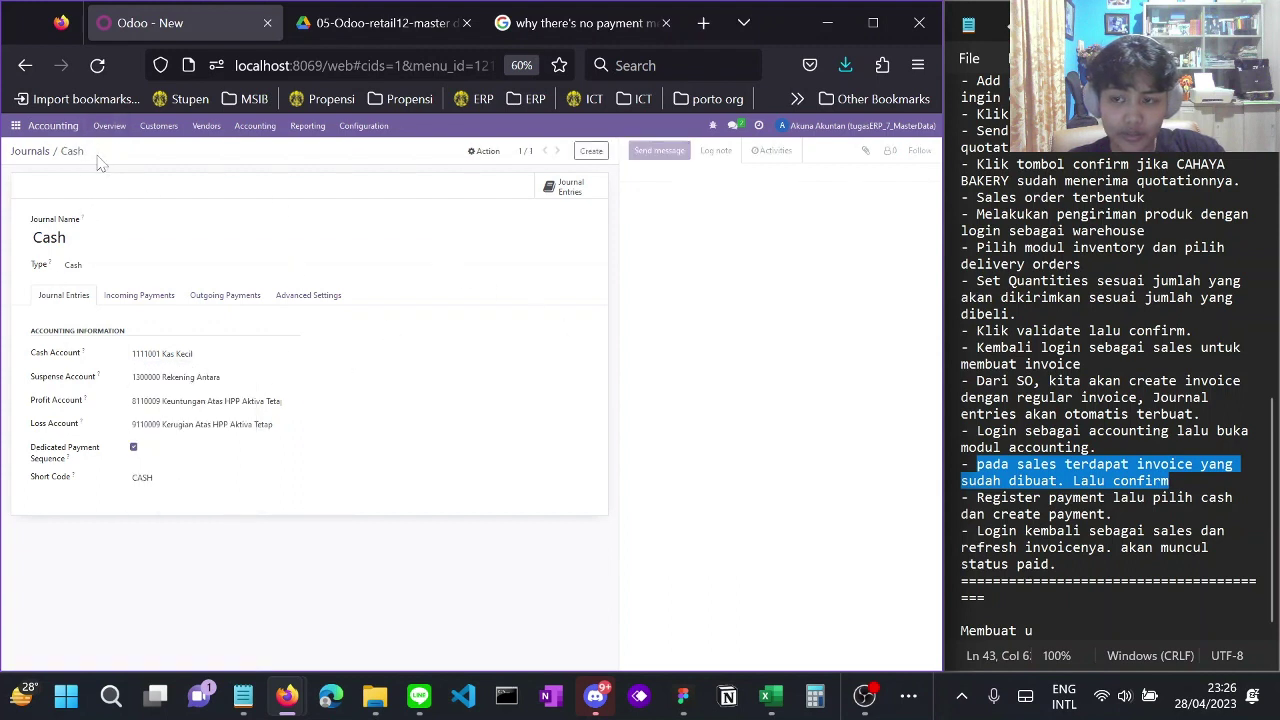
Reopen CAHAYA BAKERY's posted invoice through the "sale" journal and bring up its payment registration
{"action": "left_click", "coordinate": [52, 128]}
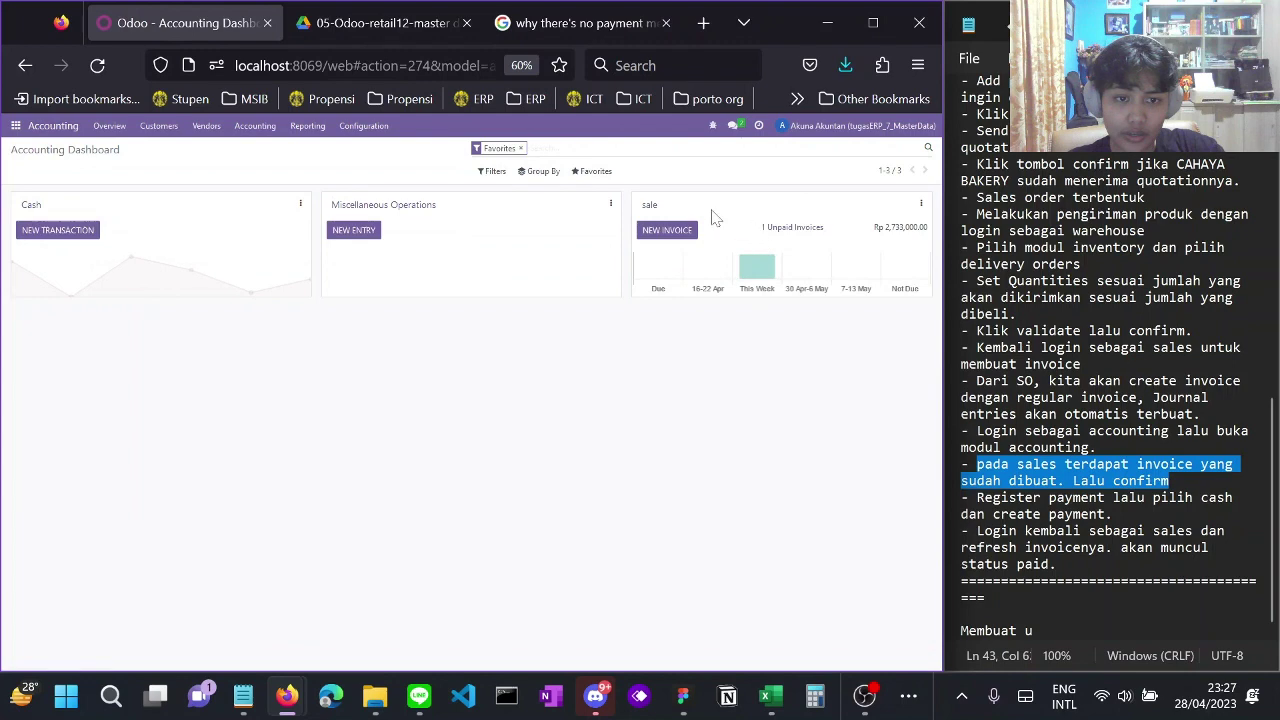
{"action": "left_click", "coordinate": [650, 208]}
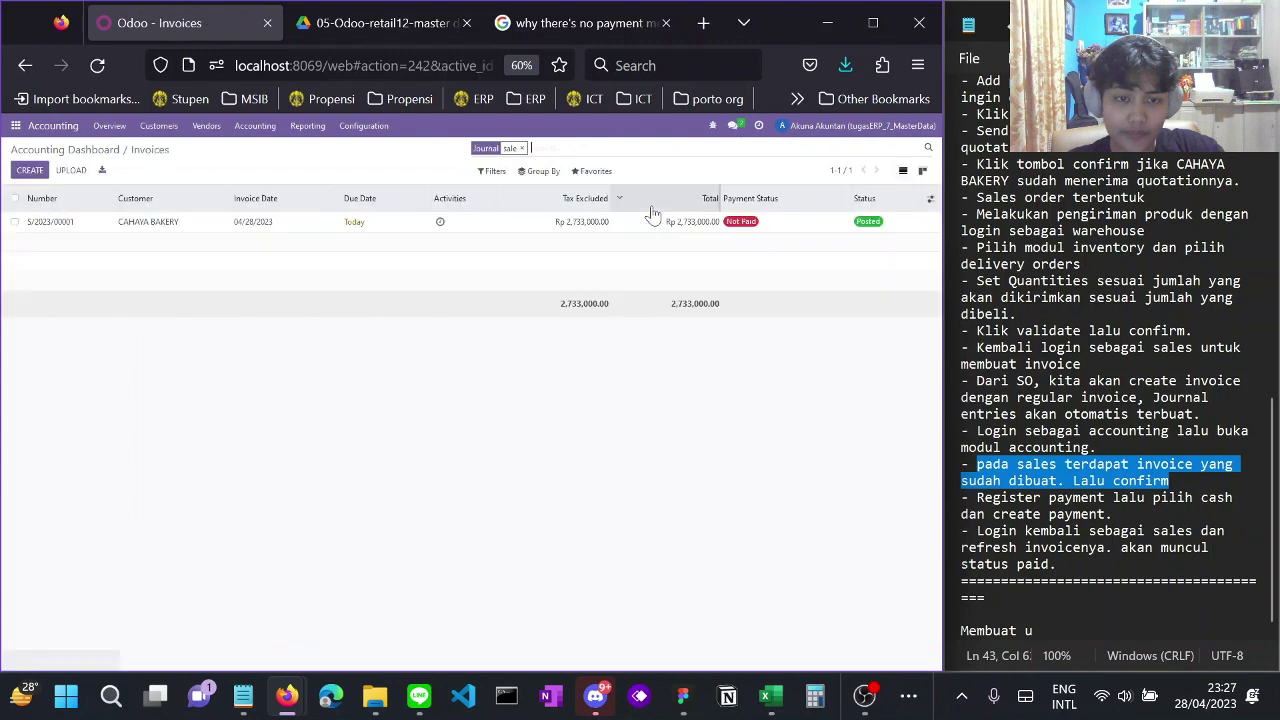
{"action": "left_click", "coordinate": [393, 230]}
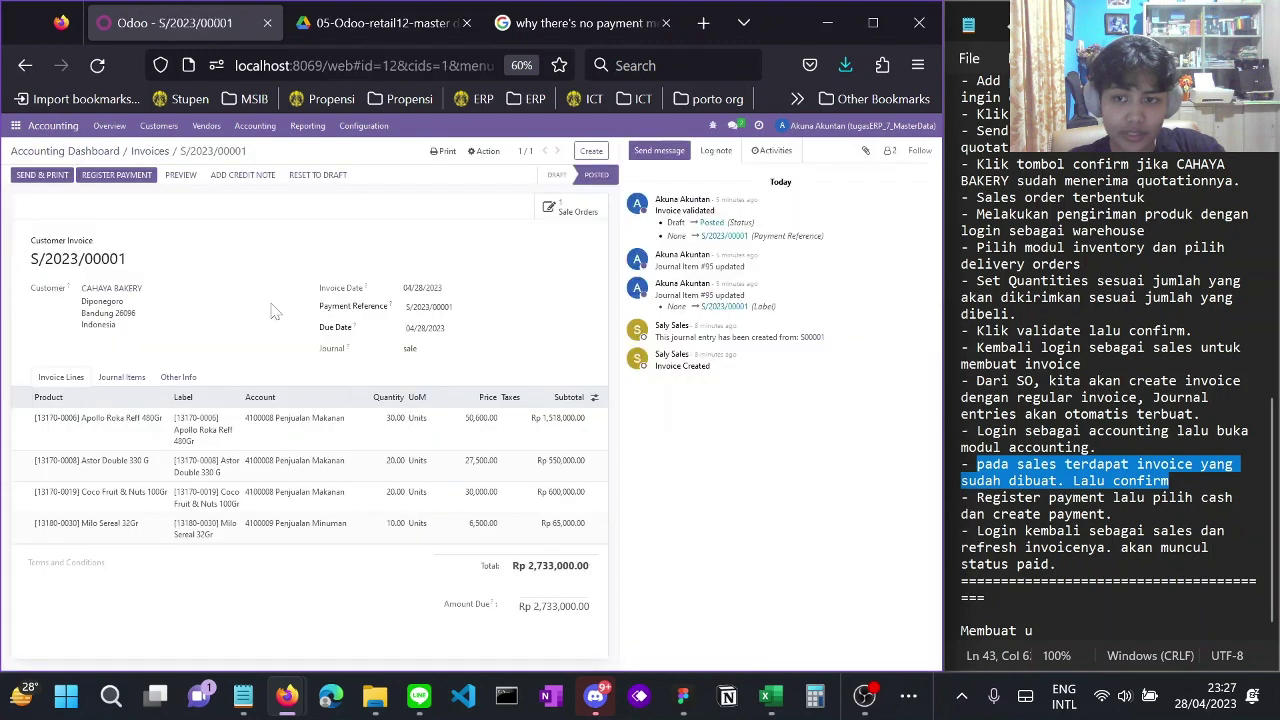
{"action": "left_click", "coordinate": [116, 175]}
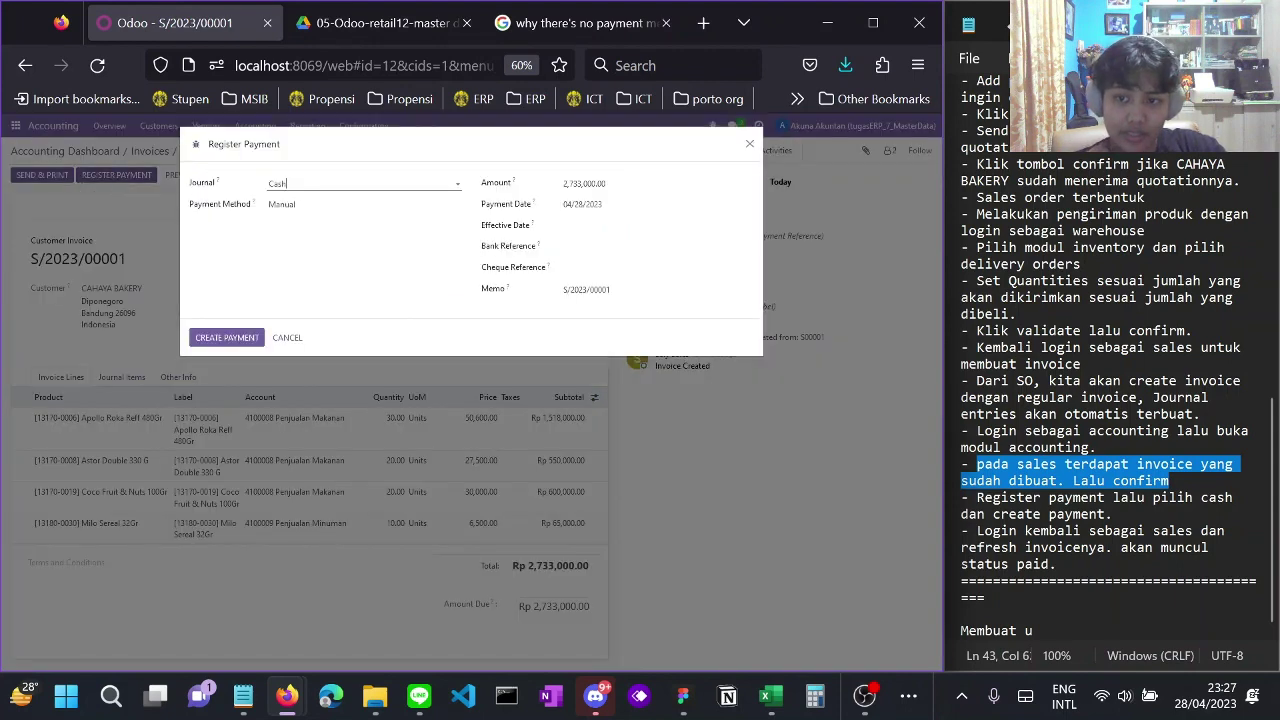
Try to create the invoice's payment with the Cash journal and Manual payment method, and cancel the payment registration
{"action": "left_click", "coordinate": [318, 184]}
{"action": "key", "text": "Tab"}
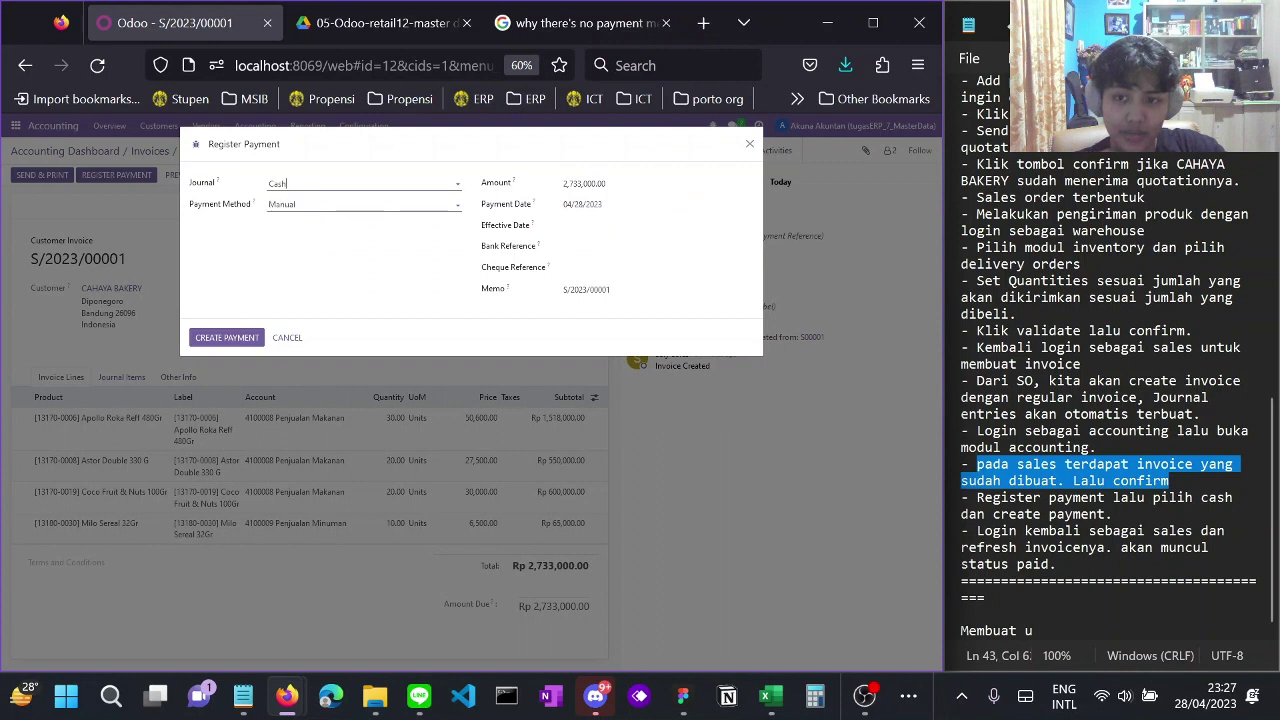
{"action": "key", "text": "Down"}
{"action": "left_click", "coordinate": [365, 250]}
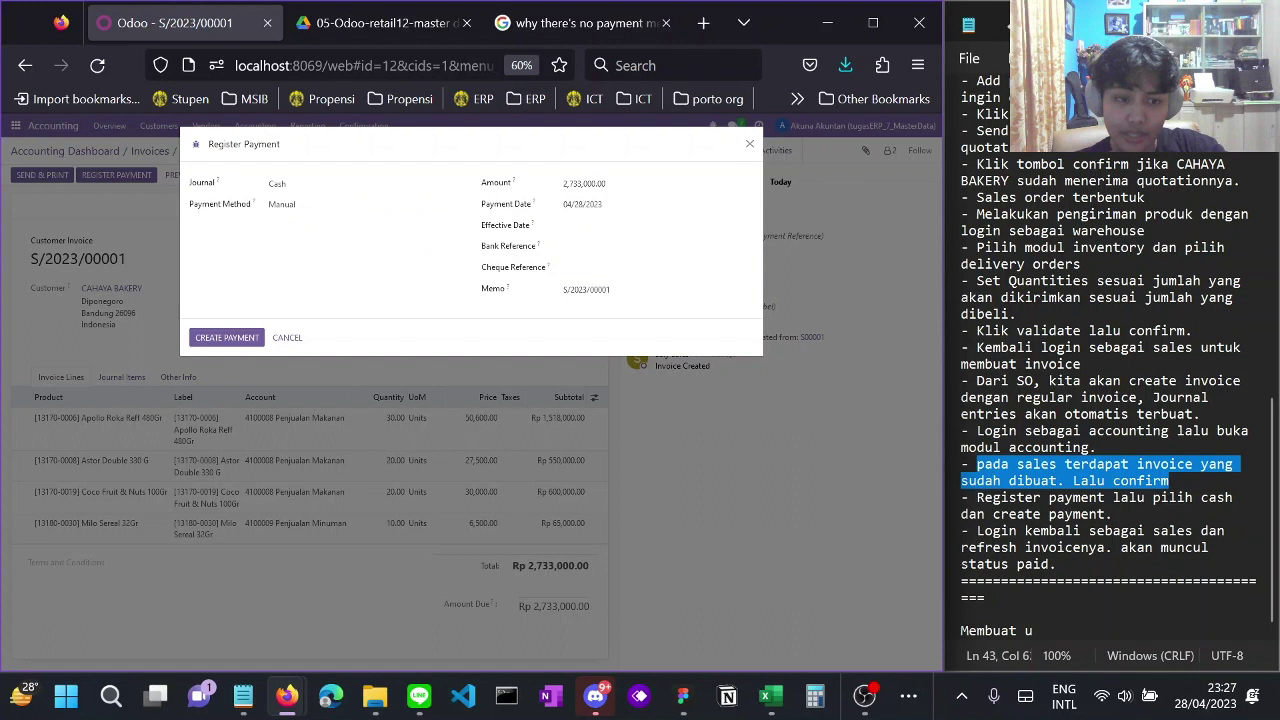
{"action": "left_click", "coordinate": [1112, 492]}
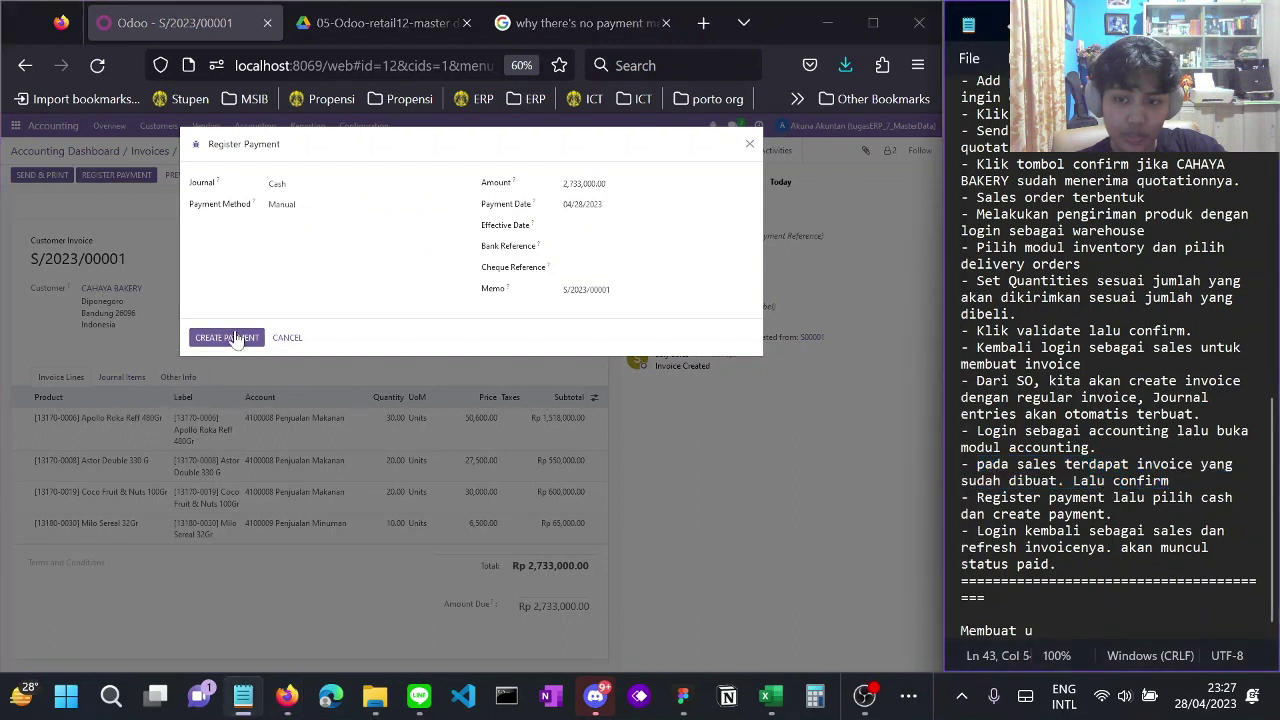
{"action": "left_click", "coordinate": [236, 338]}
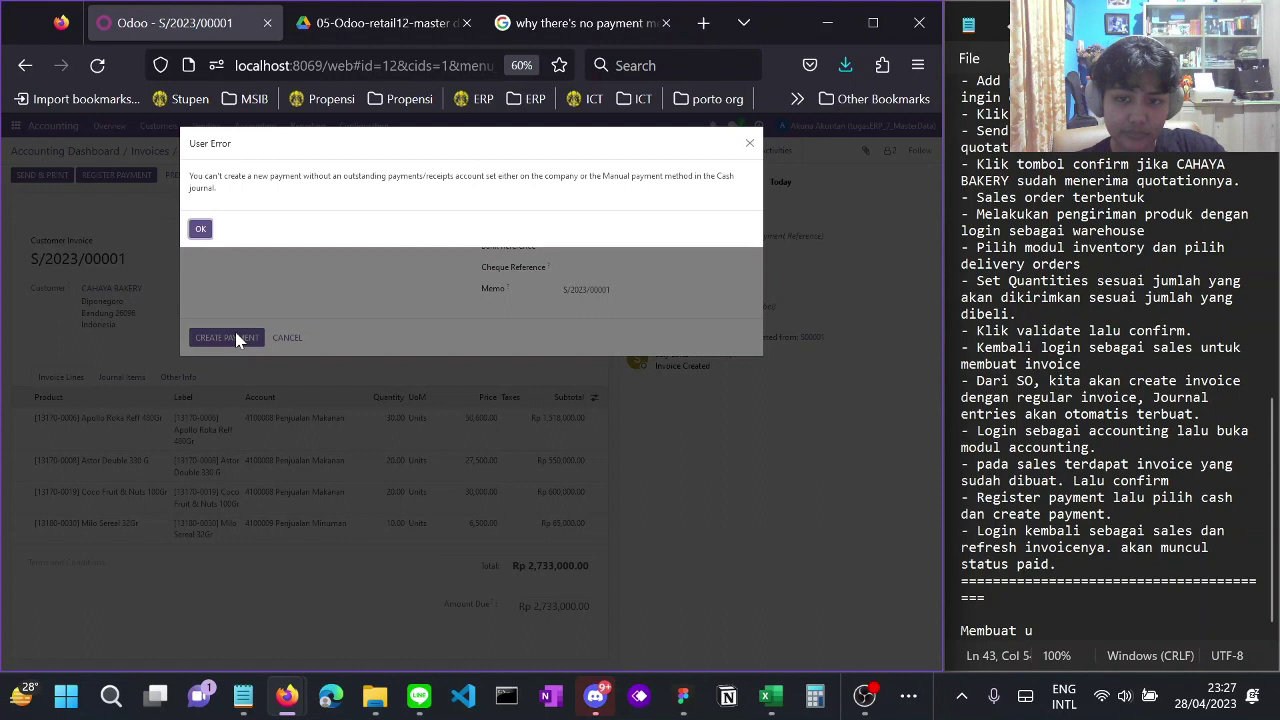
{"action": "left_click_drag", "start_coordinate": [189, 176], "coordinate": [201, 234]}
{"action": "left_click", "coordinate": [201, 232]}
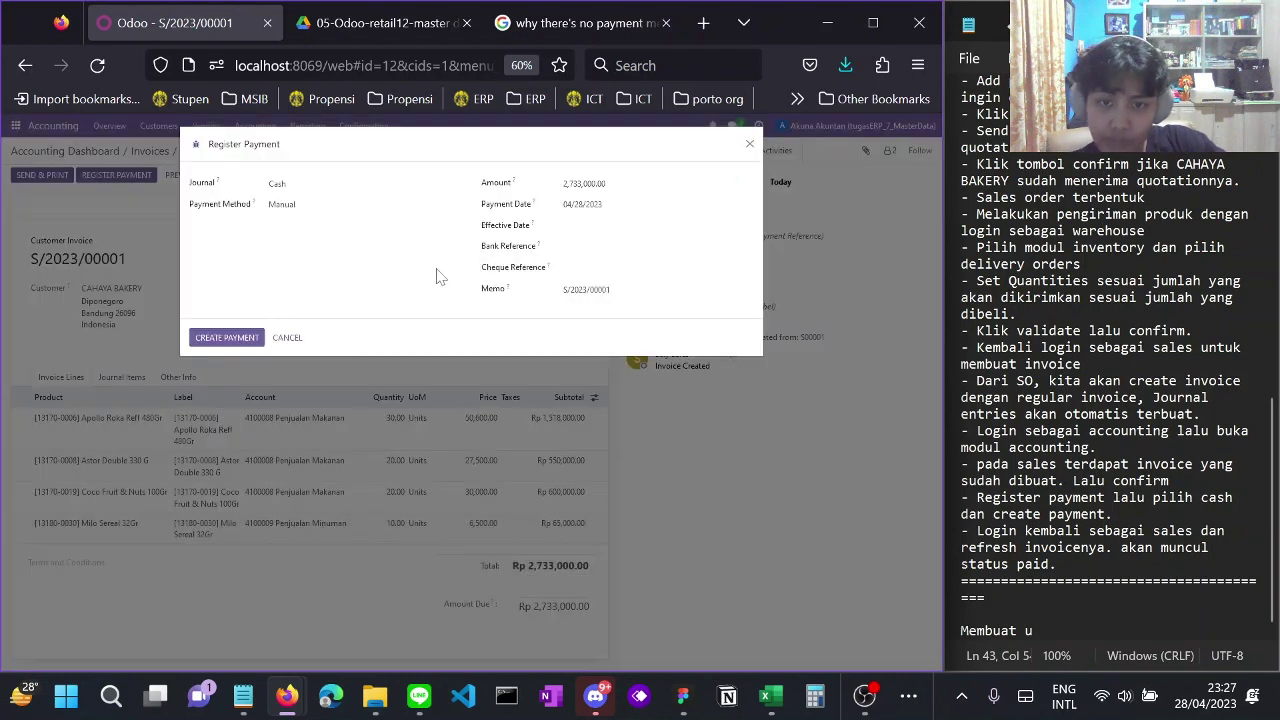
{"action": "left_click", "coordinate": [290, 340]}
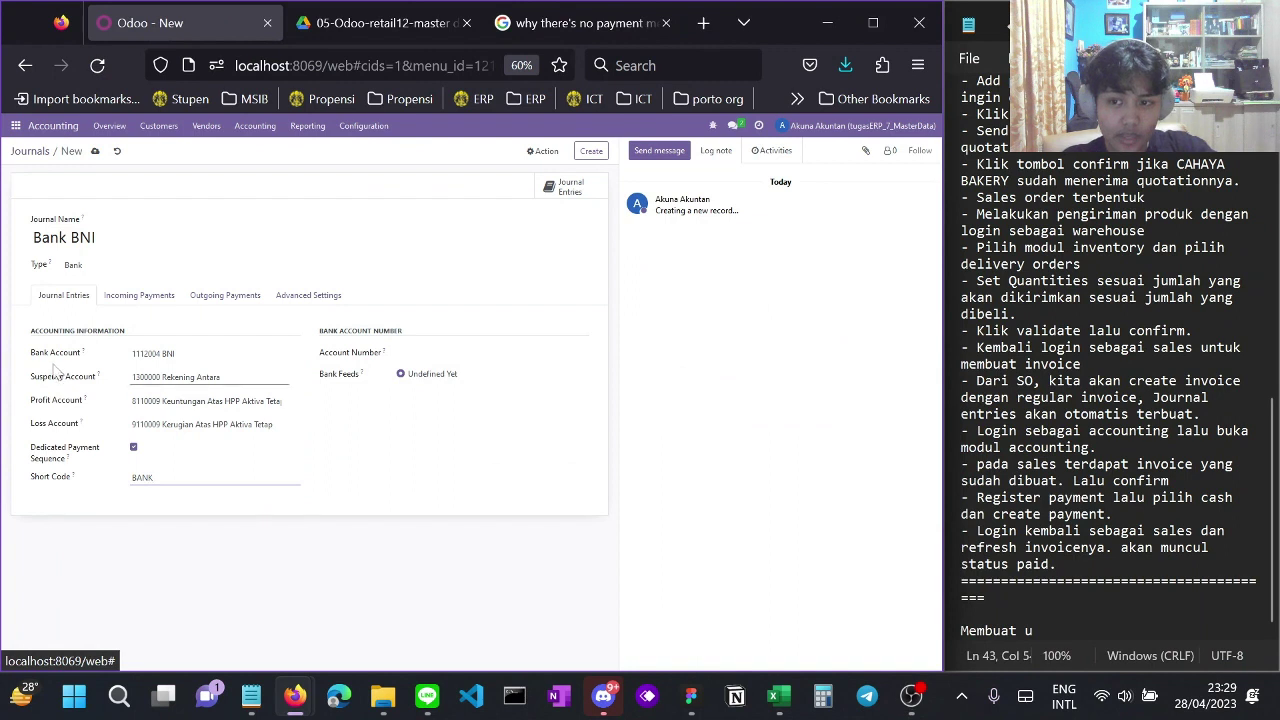
Check the new bank journal's name, Bank BNI, and save the journal with bank account 1112004 BNI and short code BANK
{"action": "left_click_drag", "start_coordinate": [33, 237], "coordinate": [95, 237]}
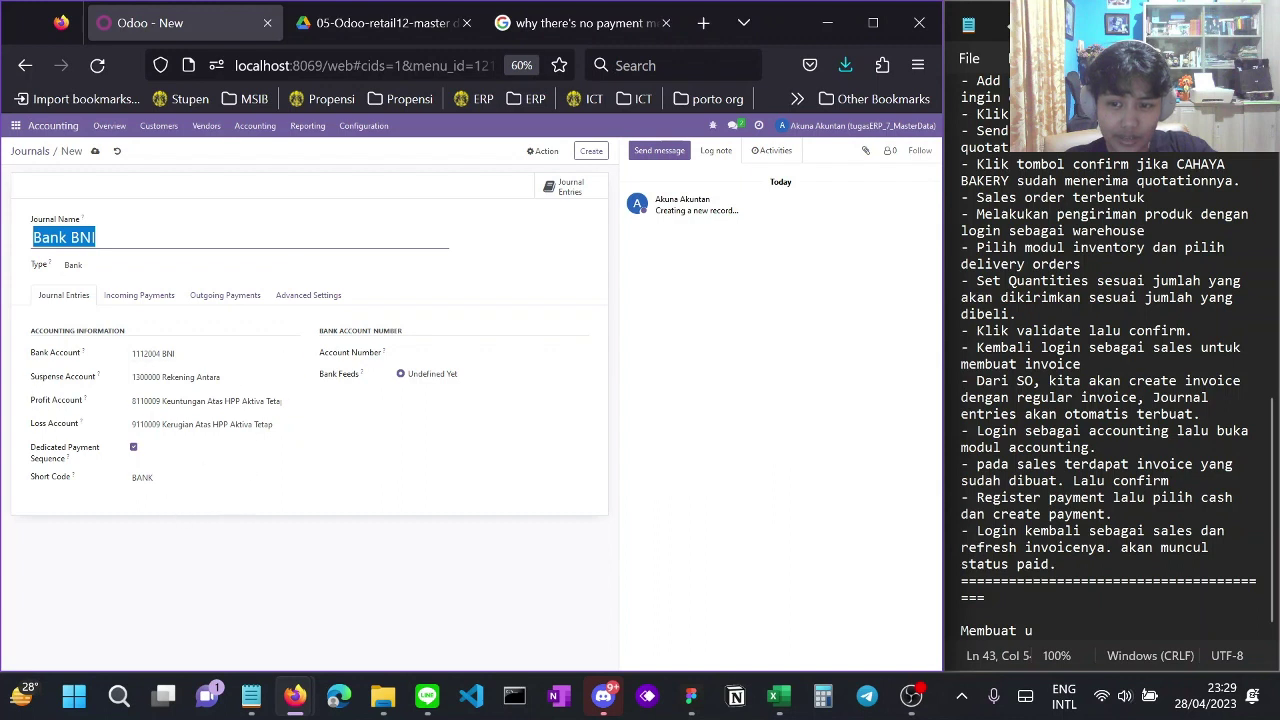
{"action": "left_click", "coordinate": [290, 592]}
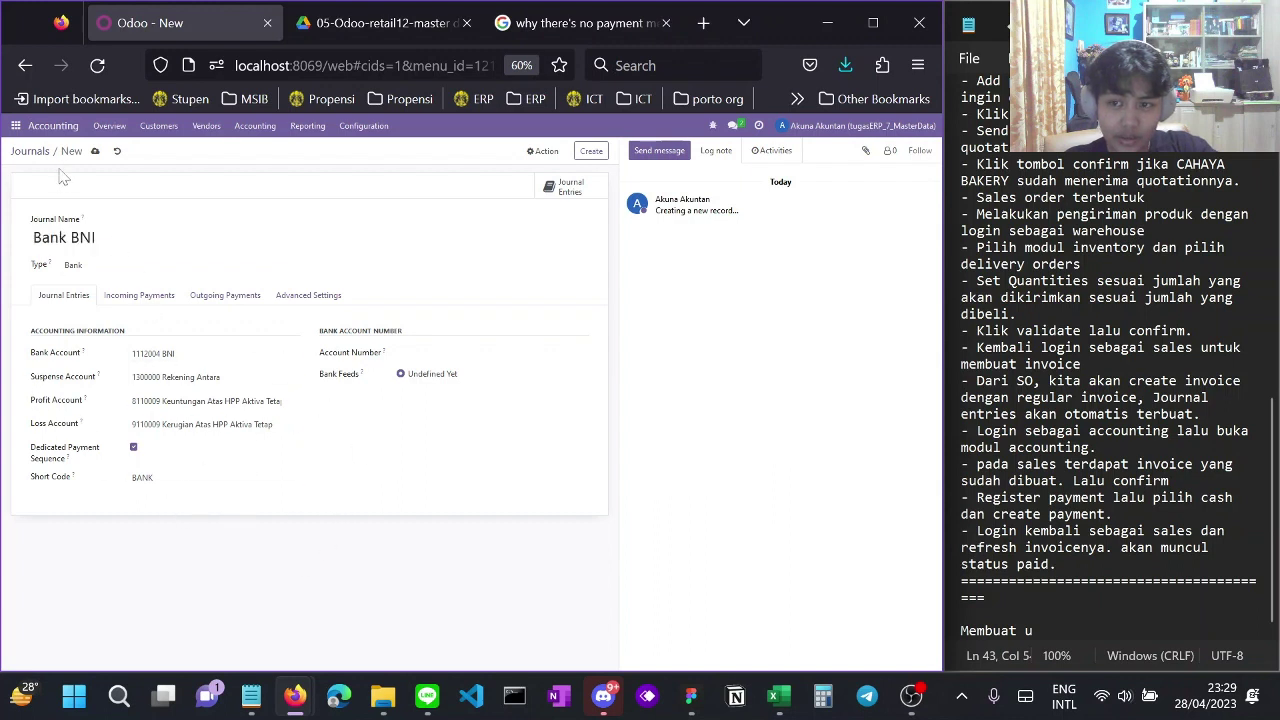
{"action": "left_click", "coordinate": [95, 151]}
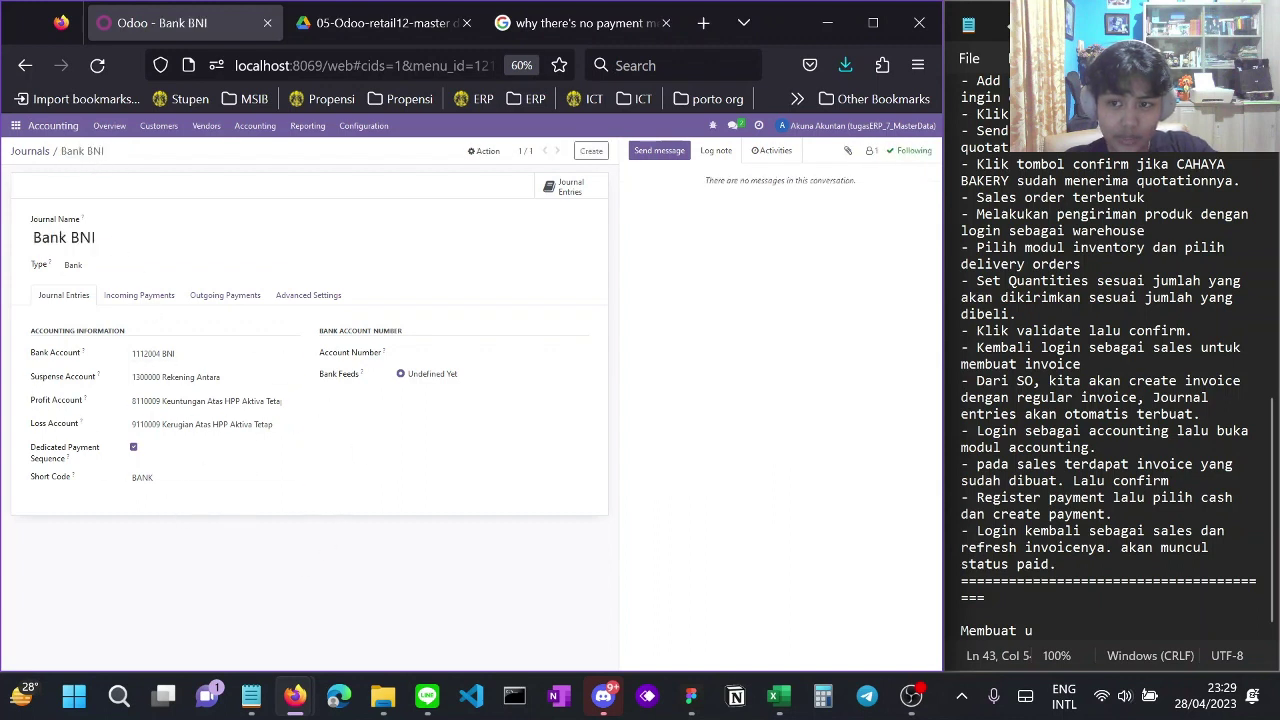
Reopen payment registration for CAHAYA BAKERY's invoice and examine the journal, payment method and recipient bank account choices
{"action": "left_click", "coordinate": [62, 132]}
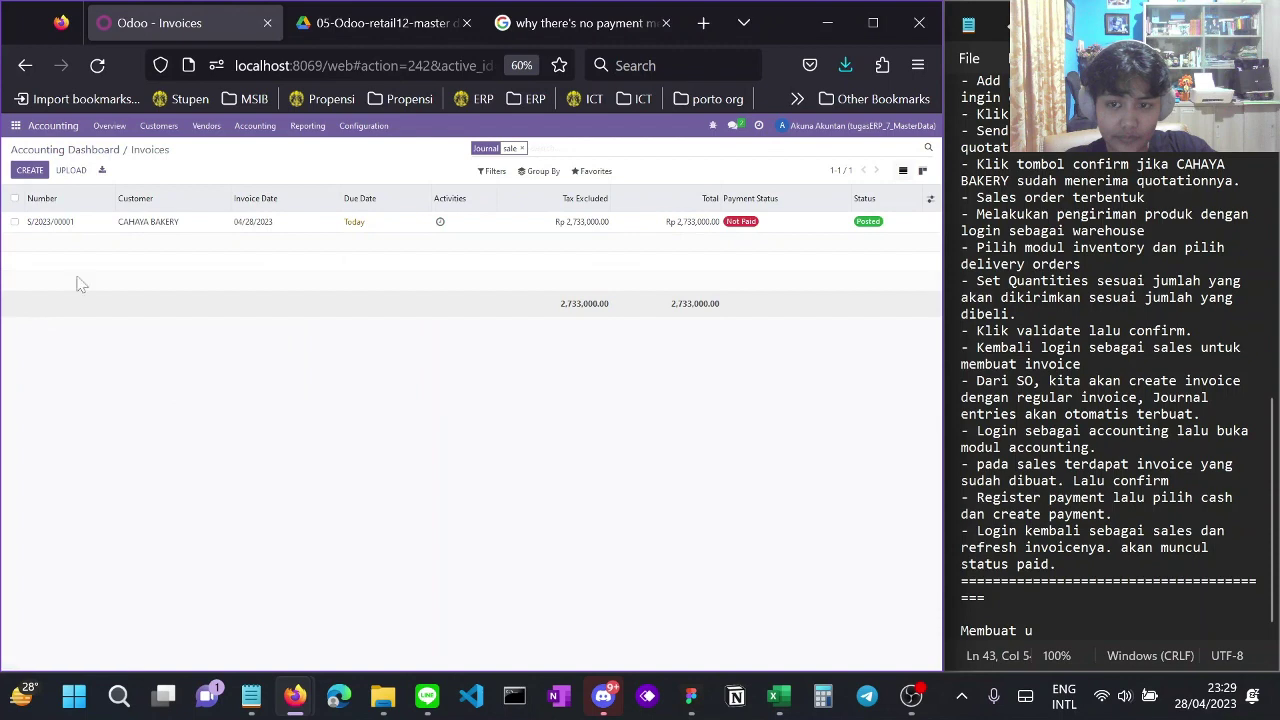
{"action": "left_click", "coordinate": [252, 225]}
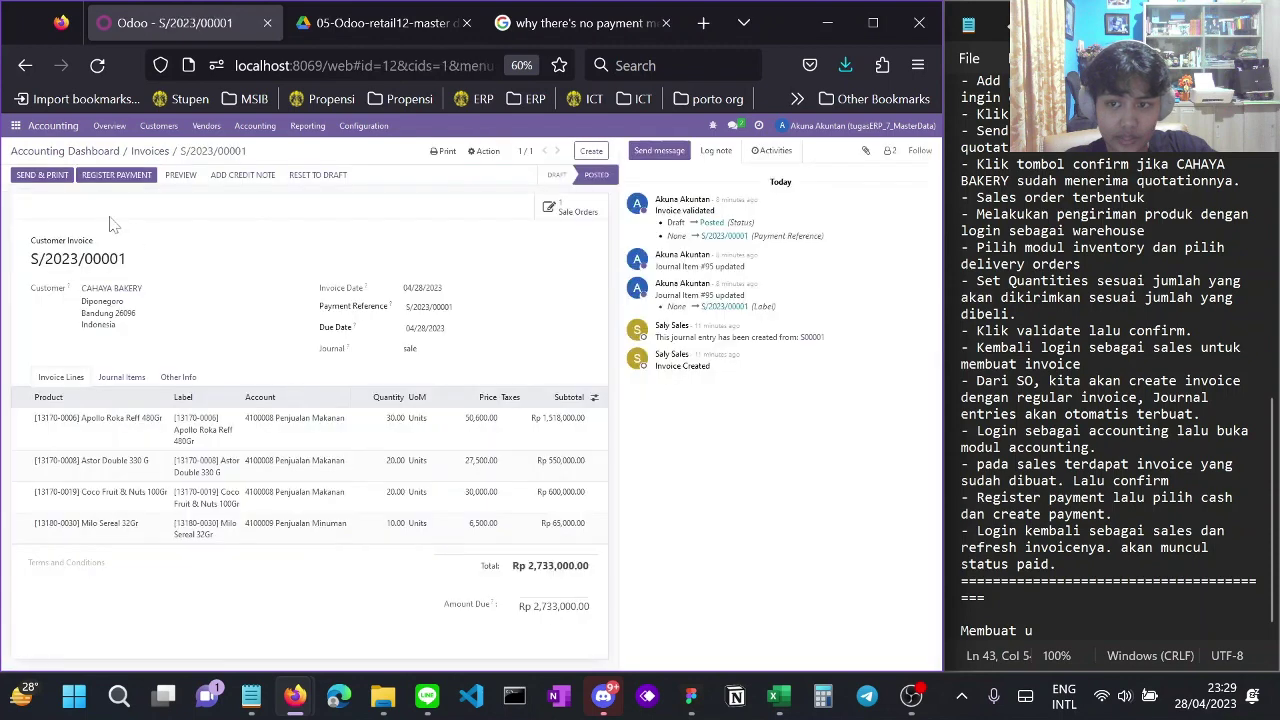
{"action": "left_click", "coordinate": [120, 176]}
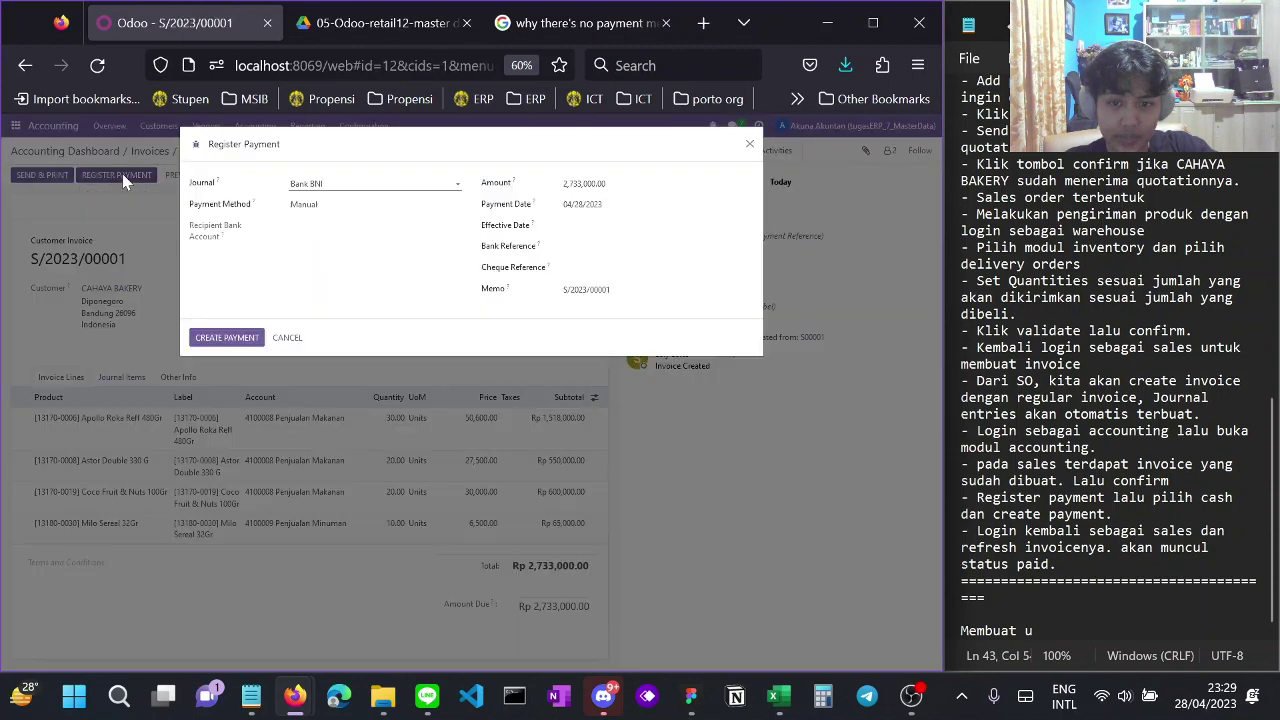
{"action": "left_click", "coordinate": [330, 204]}
{"action": "left_click", "coordinate": [330, 184]}
{"action": "left_click", "coordinate": [314, 217]}
{"action": "left_click", "coordinate": [330, 204]}
{"action": "left_click", "coordinate": [314, 224]}
{"action": "left_click", "coordinate": [601, 229]}
{"action": "left_click", "coordinate": [390, 274]}
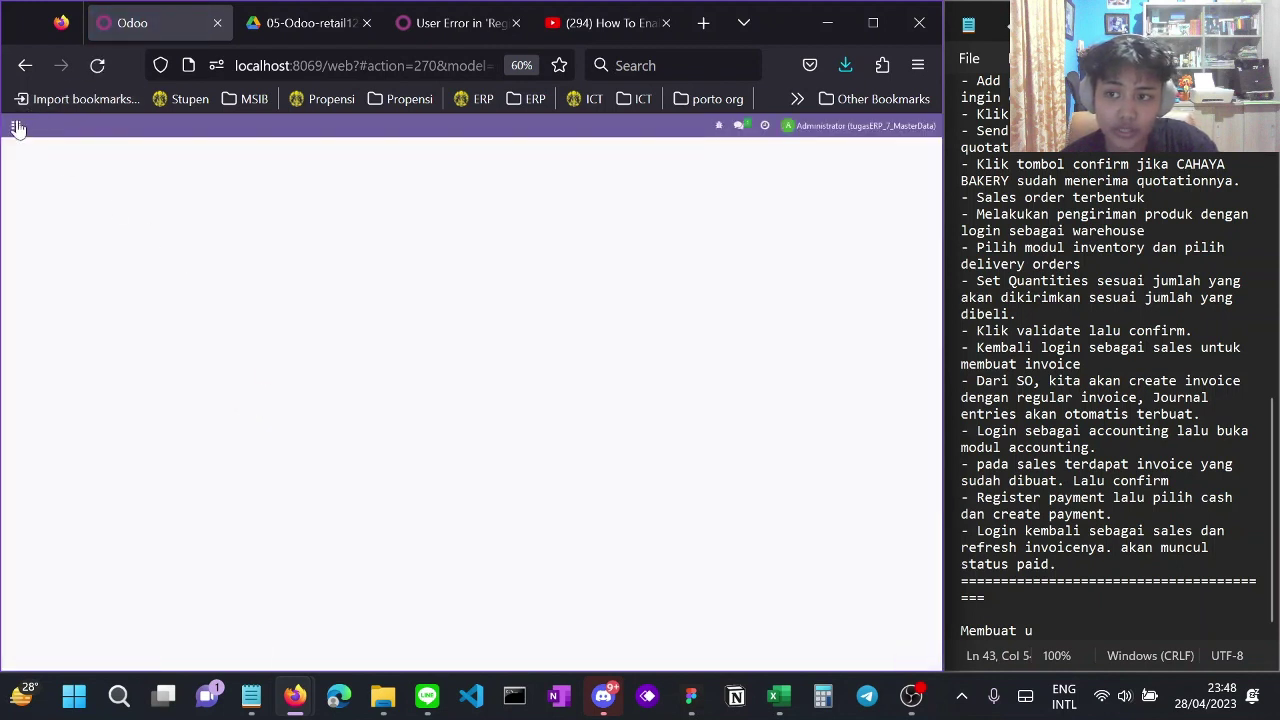
Search the Accounting settings for "default" and examine the default outstanding receipts and outstanding payments accounts
{"action": "left_click", "coordinate": [17, 128]}
{"action": "left_click", "coordinate": [587, 494]}
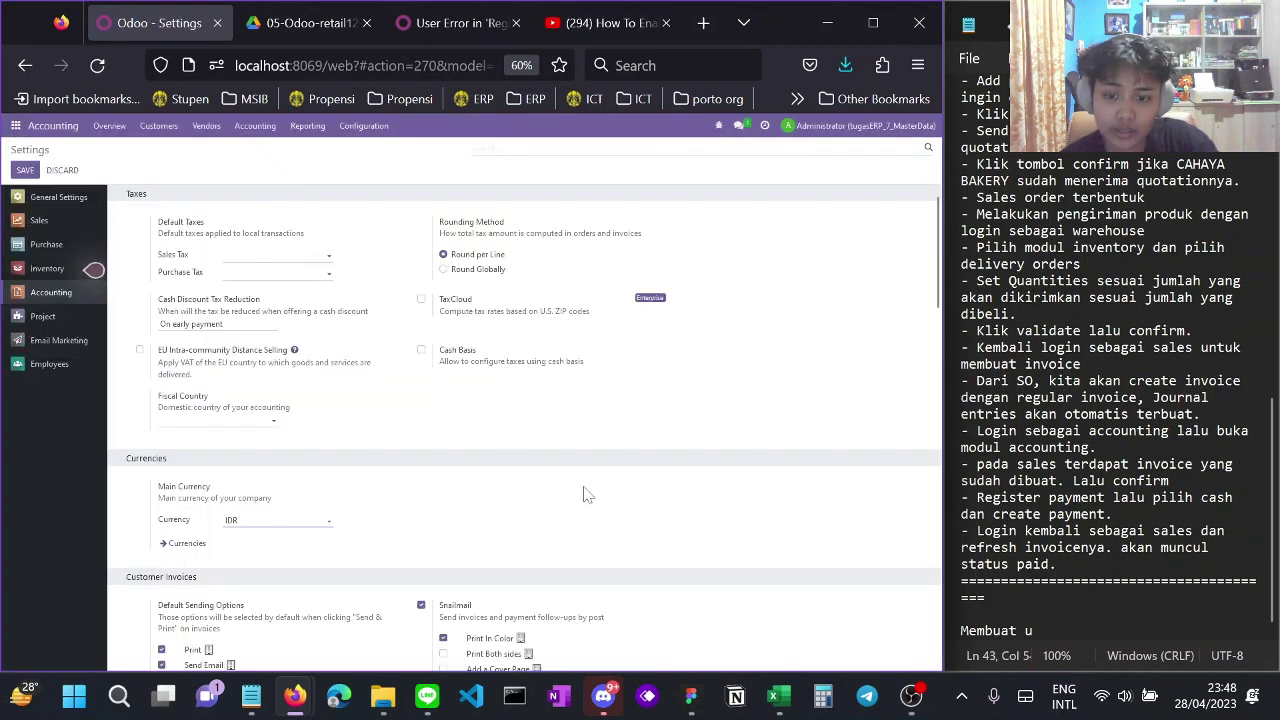
{"action": "scroll", "coordinate": [587, 494], "scroll_direction": "down", "scroll_amount": 10}
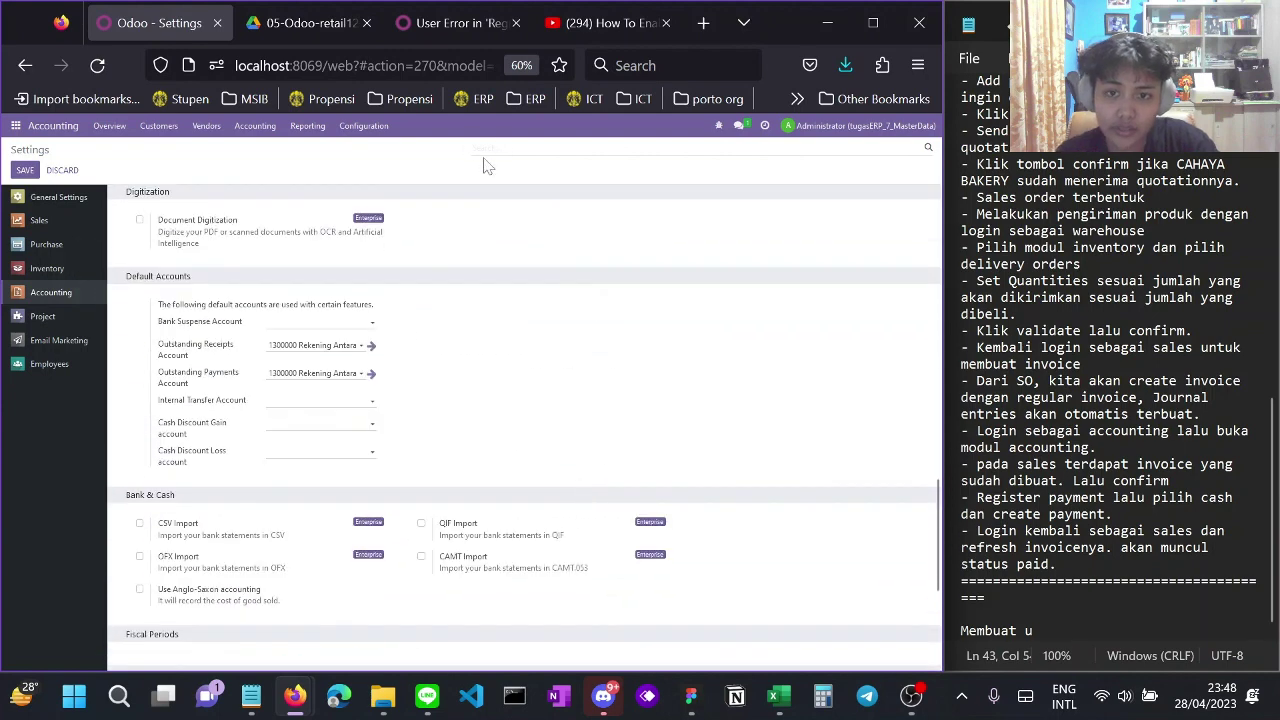
{"action": "type", "text": "default"}
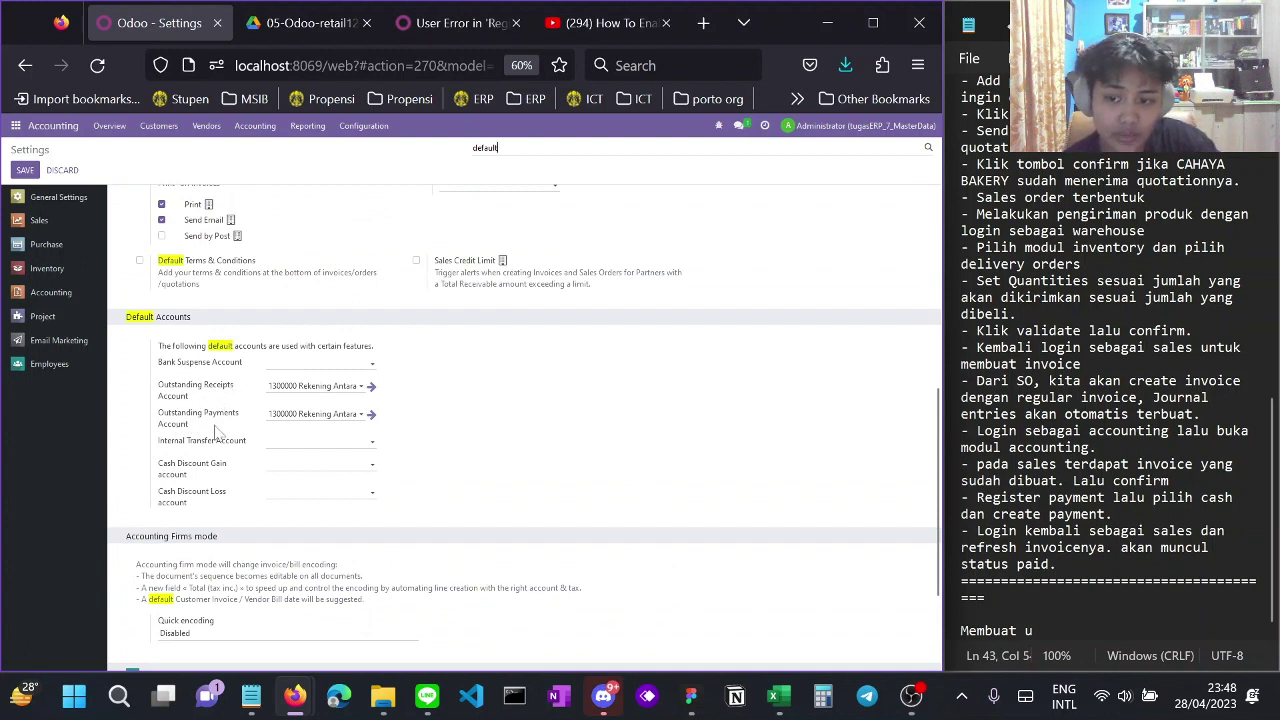
Log out of the administrator account and log in with the accountant's saved email and password
{"action": "left_click", "coordinate": [840, 127]}
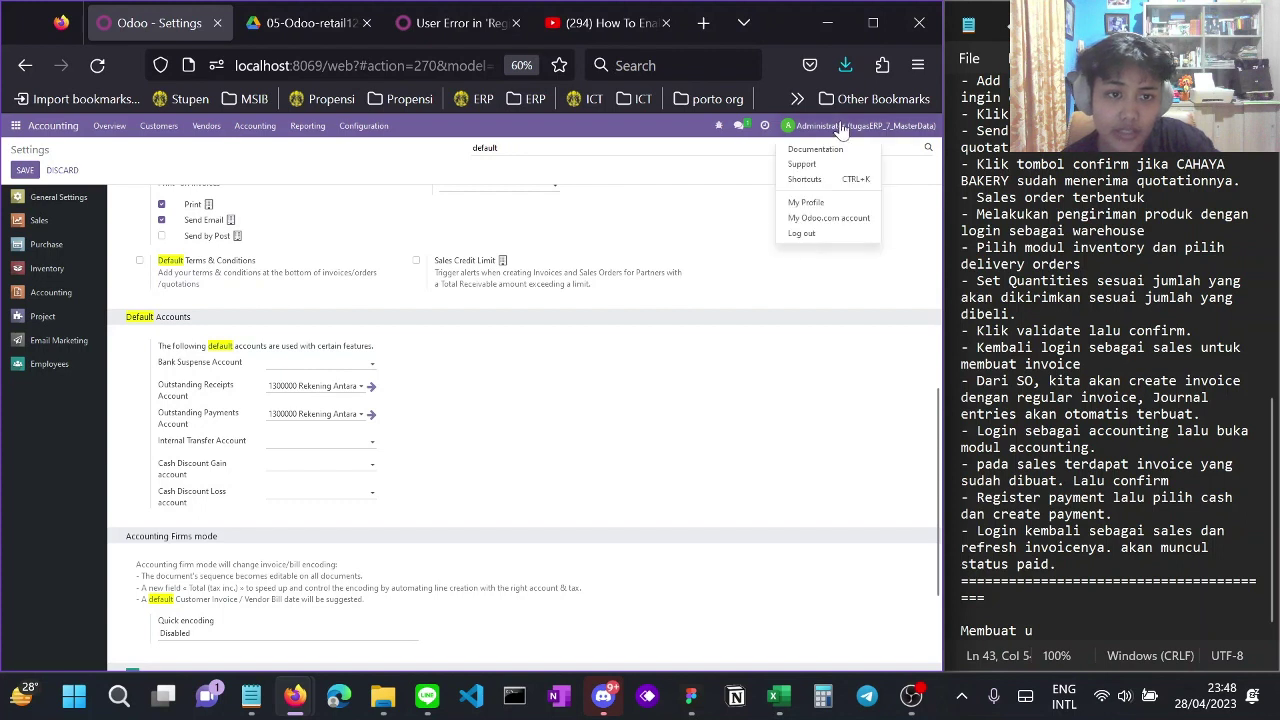
{"action": "left_click", "coordinate": [815, 240]}
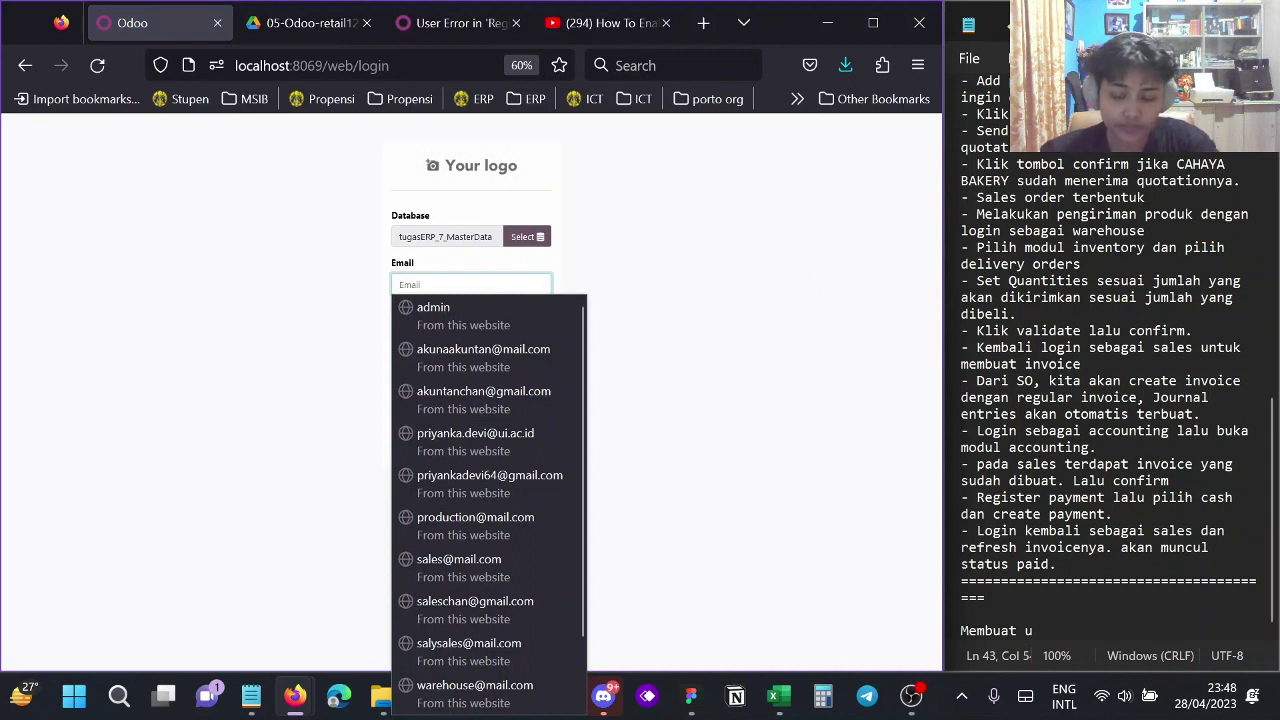
{"action": "type", "text": "akun"}
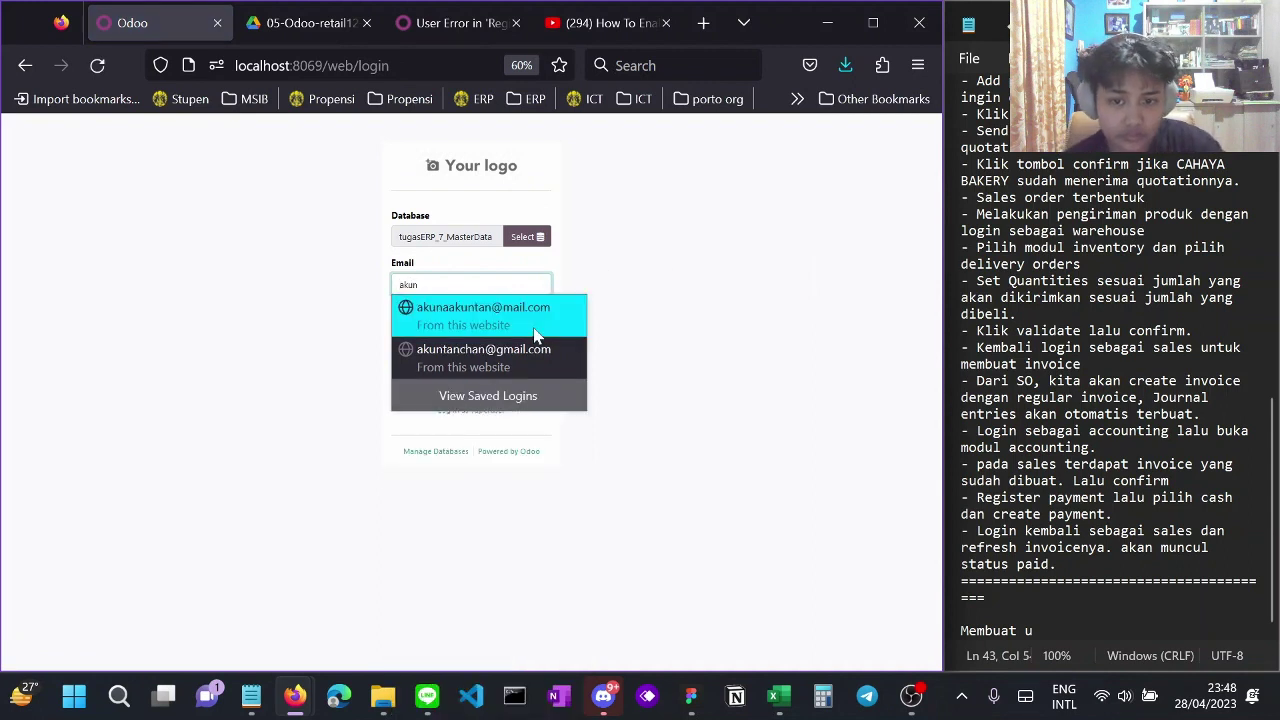
{"action": "left_click", "coordinate": [483, 310]}
{"action": "left_click", "coordinate": [493, 375]}
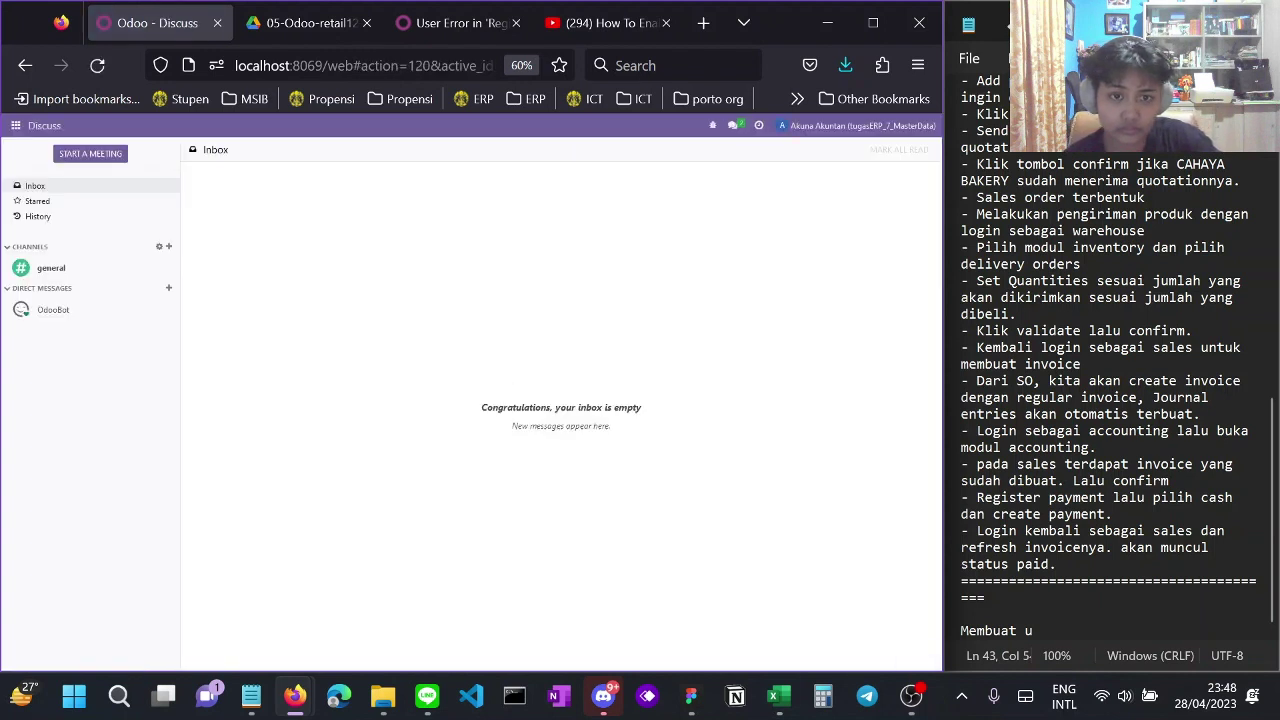
Open CAHAYA BAKERY's unpaid invoice from the sale journal in the Accounting app
{"action": "left_click", "coordinate": [16, 126]}
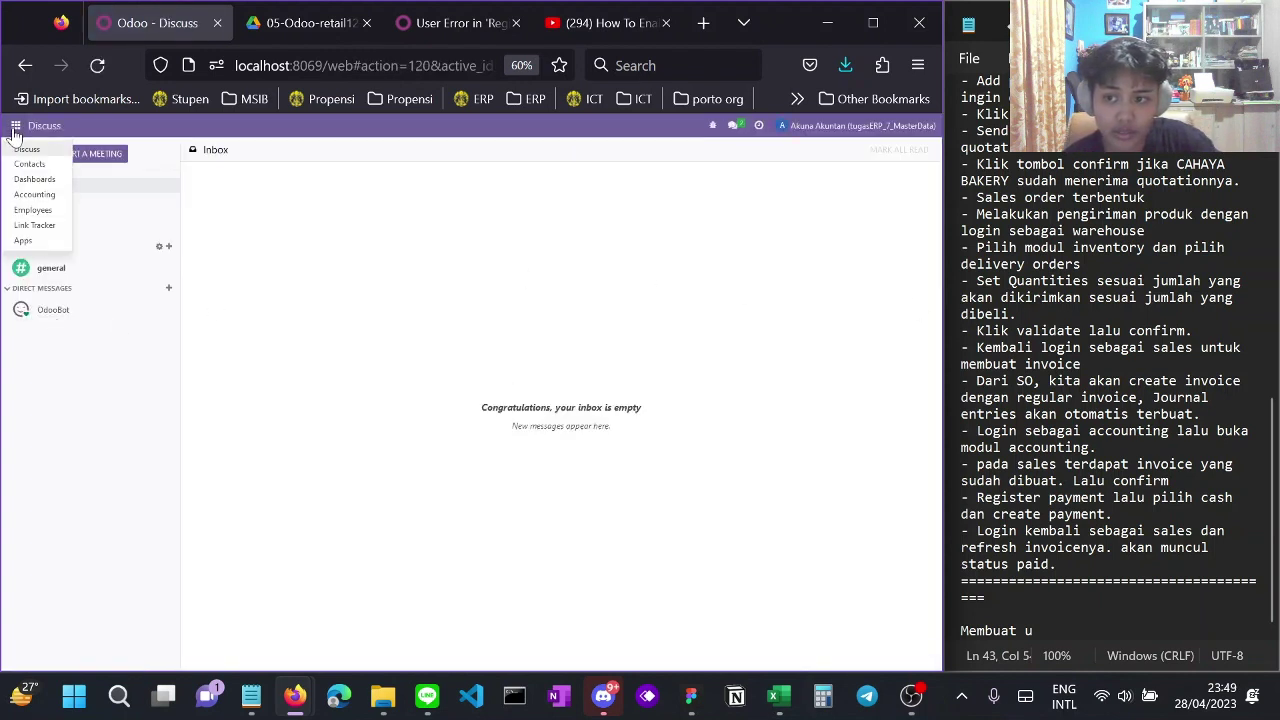
{"action": "left_click", "coordinate": [34, 194]}
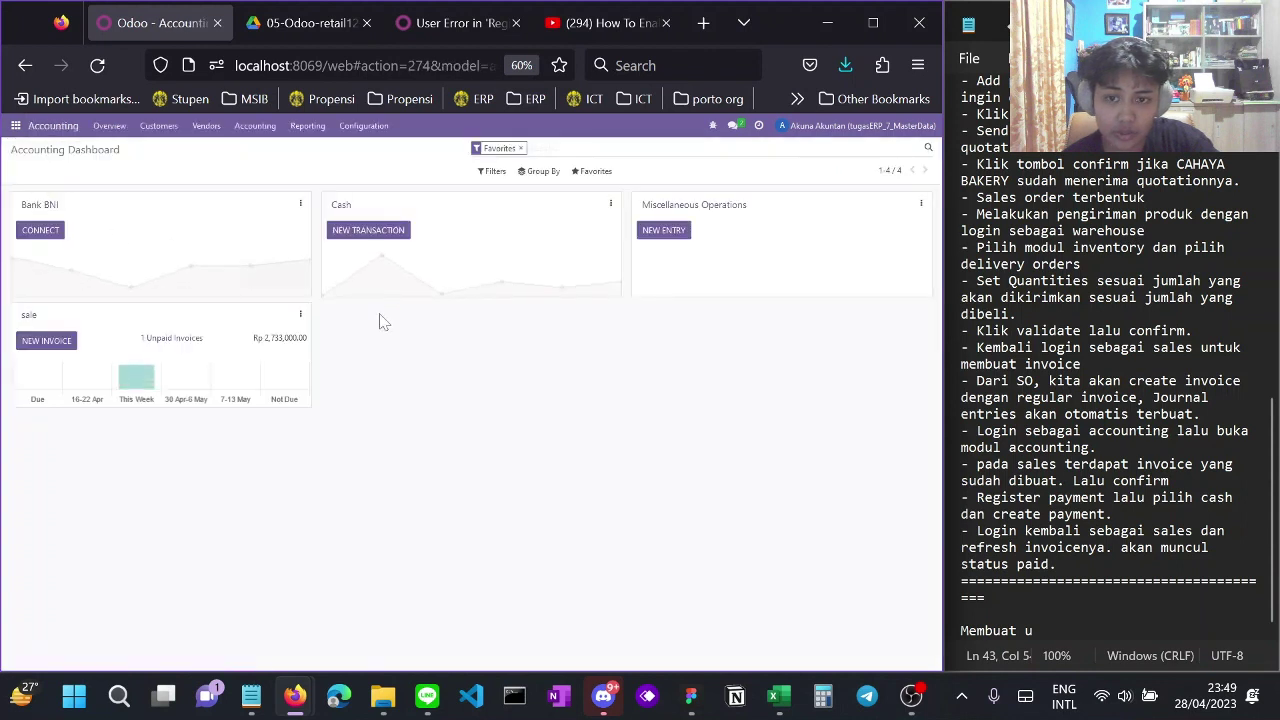
{"action": "left_click", "coordinate": [31, 316]}
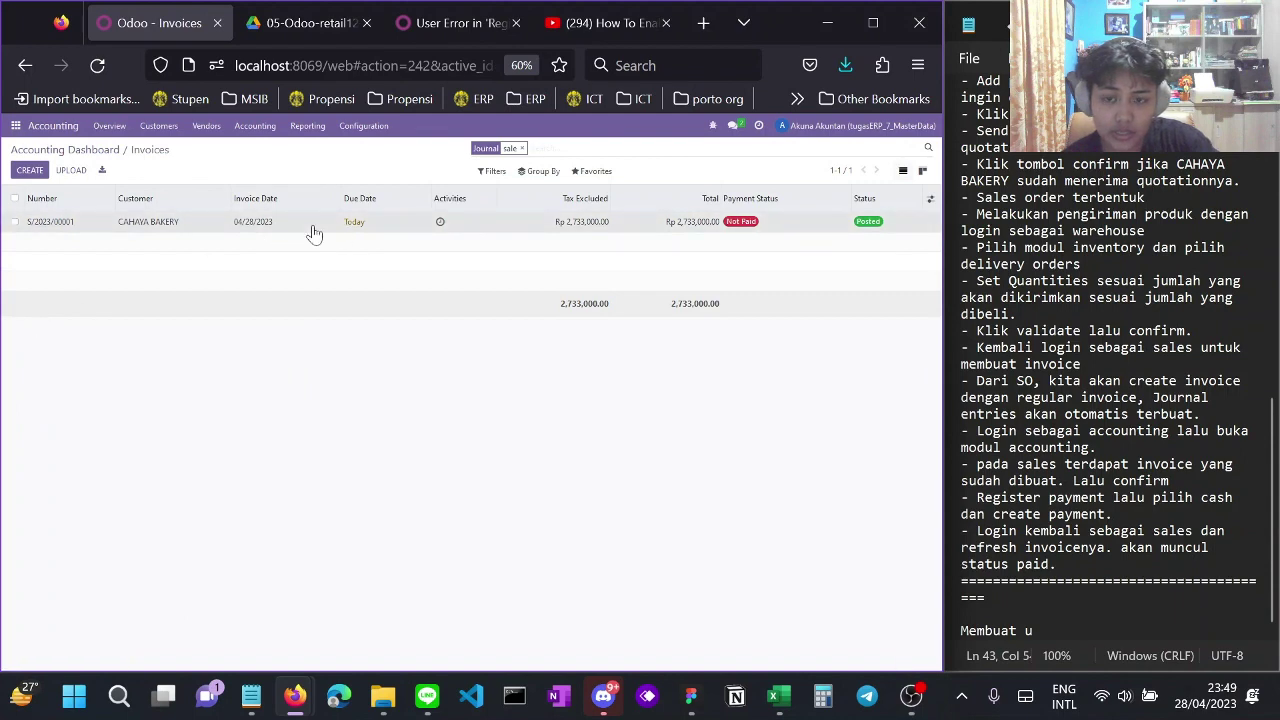
{"action": "left_click", "coordinate": [548, 224]}
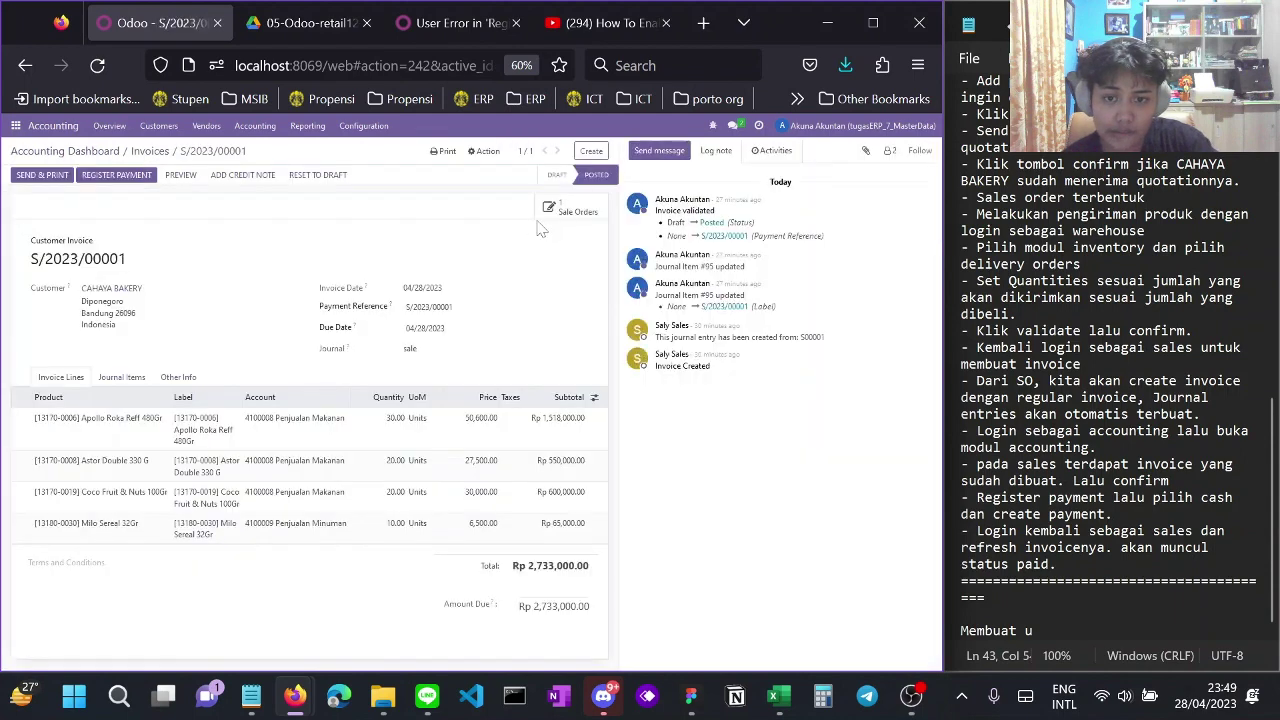
Register the invoice's payment with the Cash journal and create the payment
{"action": "left_click", "coordinate": [134, 180]}
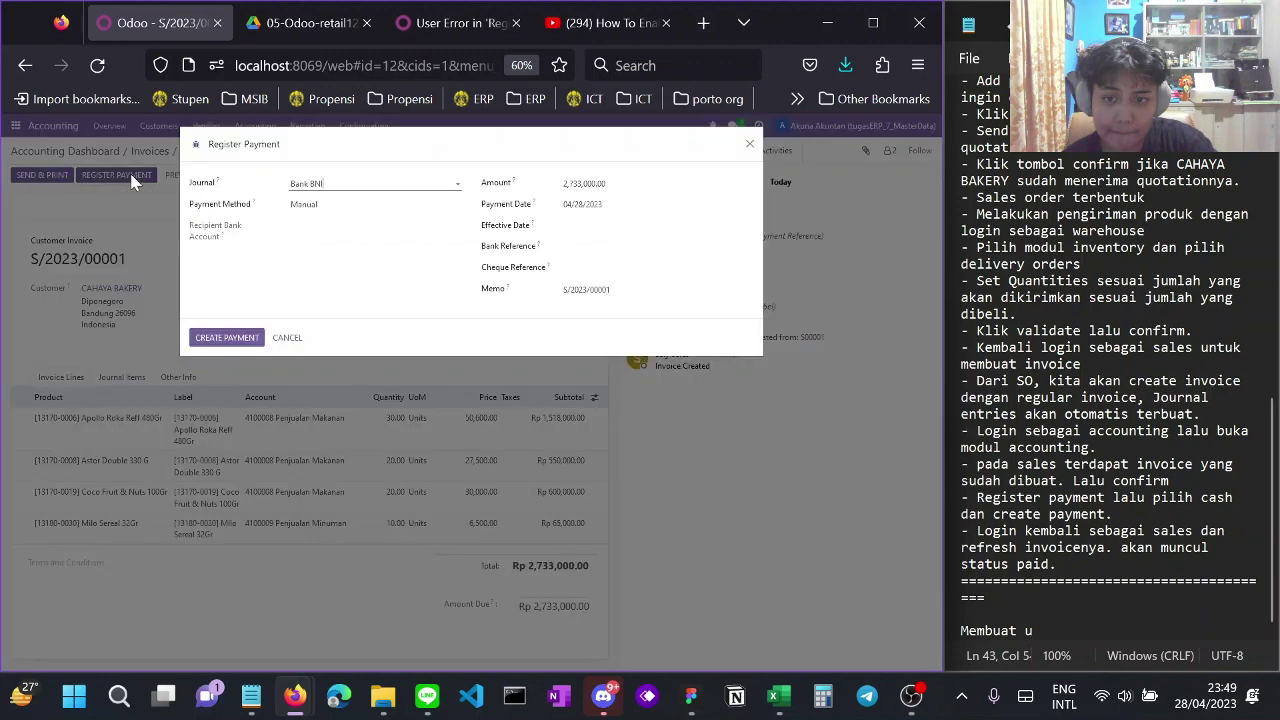
{"action": "left_click", "coordinate": [380, 184]}
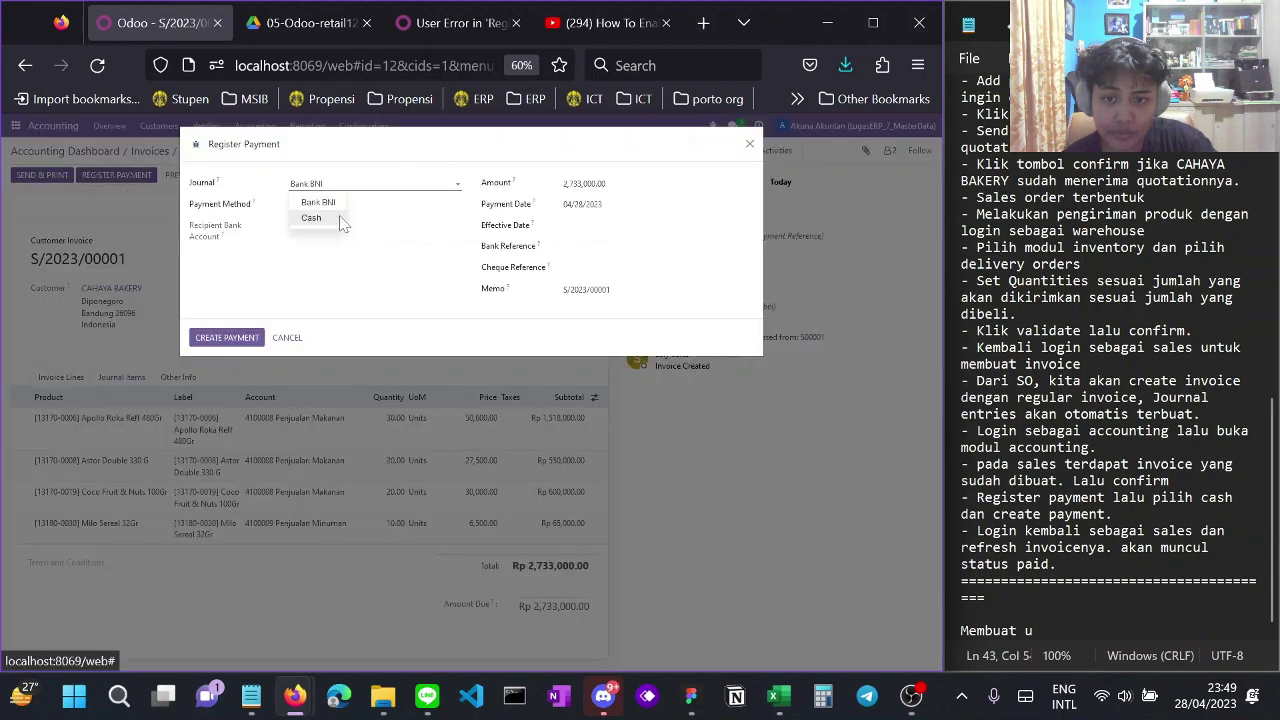
{"action": "left_click", "coordinate": [338, 221]}
{"action": "left_click", "coordinate": [240, 338]}
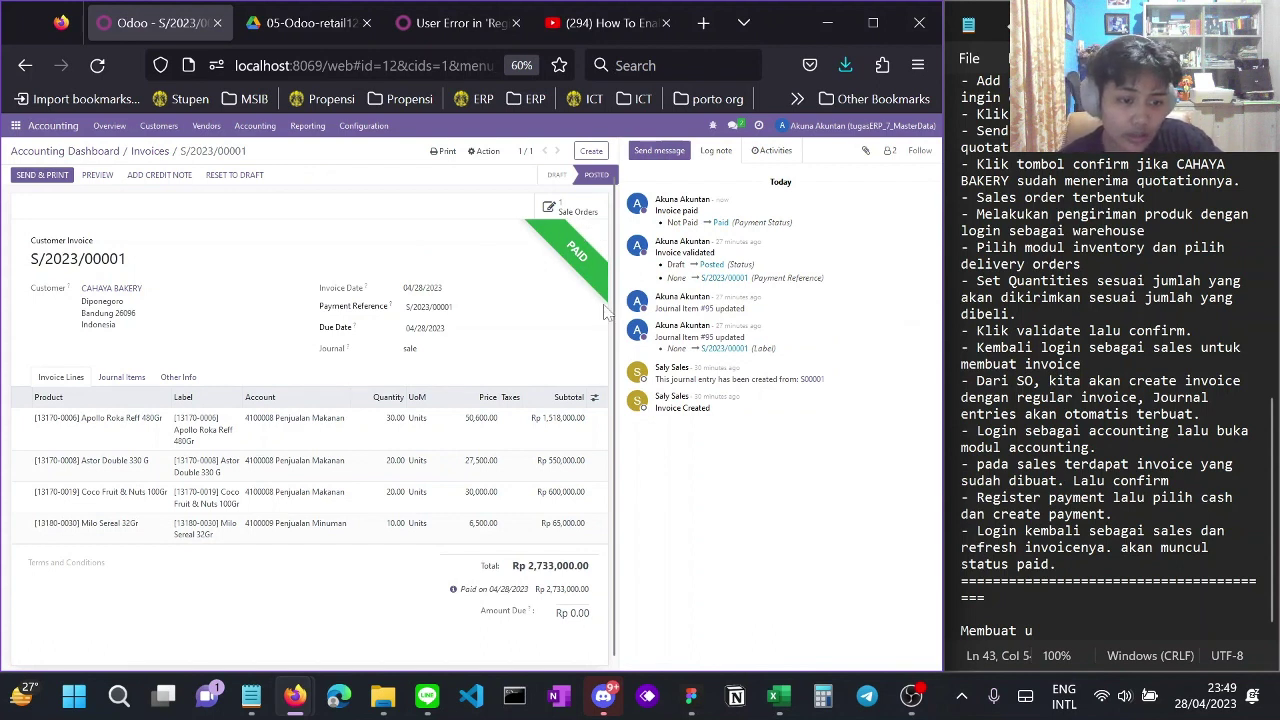
Log out of the accountant account and log in with the sales user's saved email and password
{"action": "left_click", "coordinate": [862, 133]}
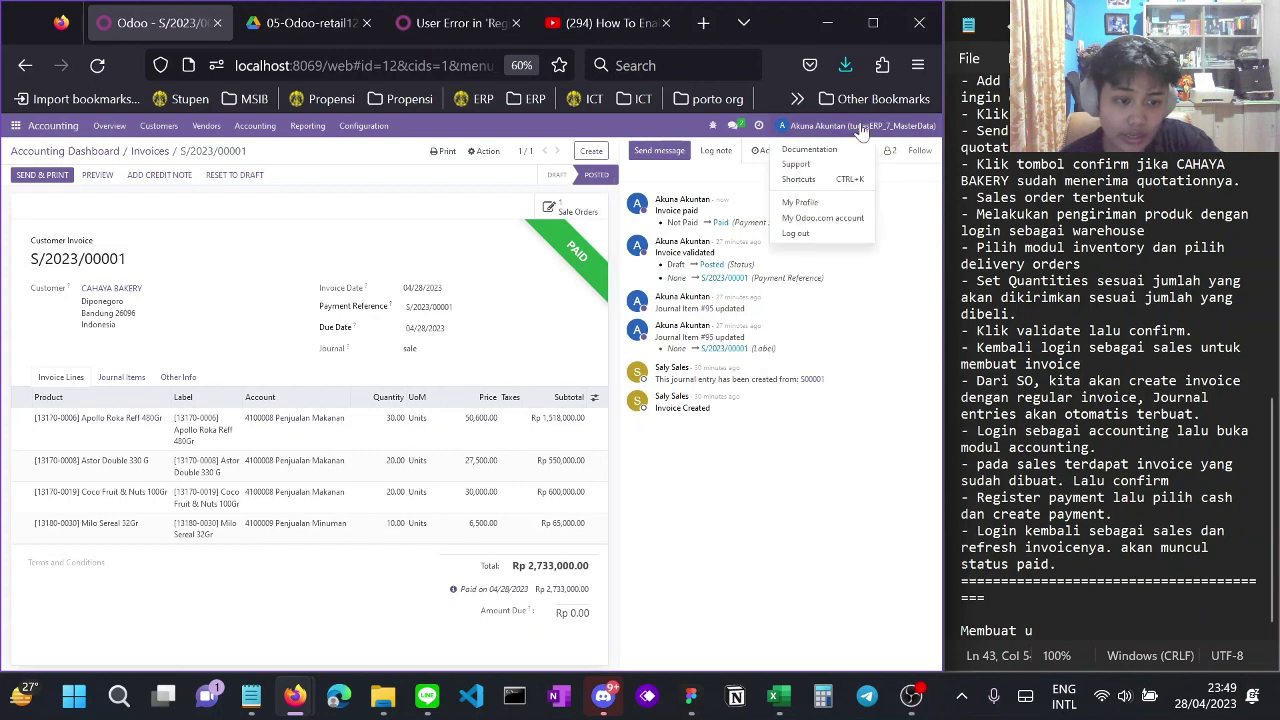
{"action": "left_click", "coordinate": [815, 248]}
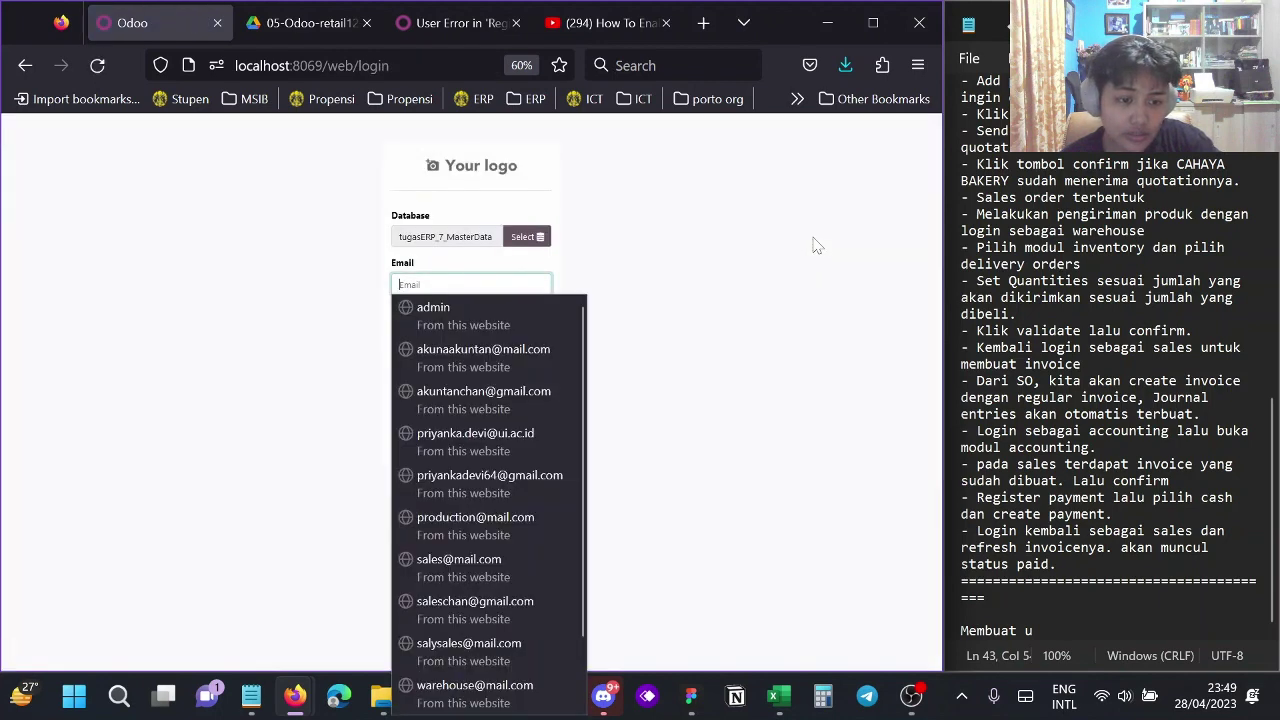
{"action": "left_click", "coordinate": [505, 284]}
{"action": "type", "text": "sa"}
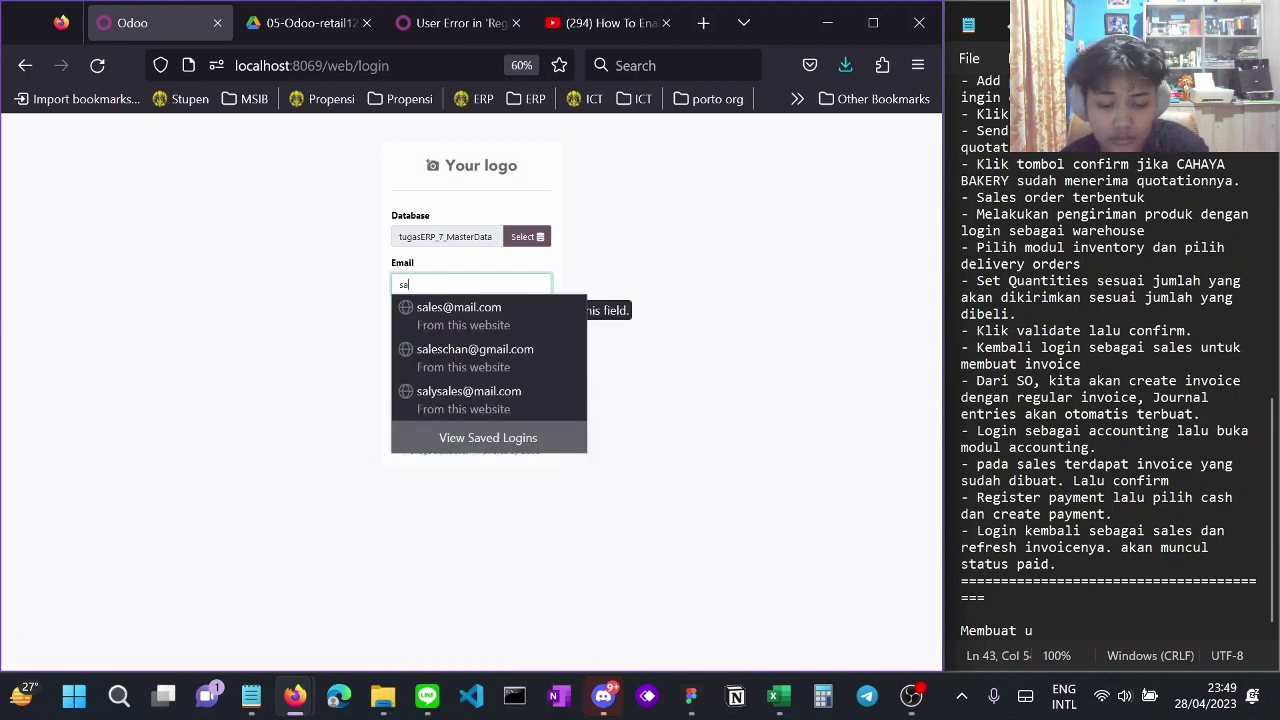
{"action": "type", "text": "ly"}
{"action": "left_click", "coordinate": [500, 323]}
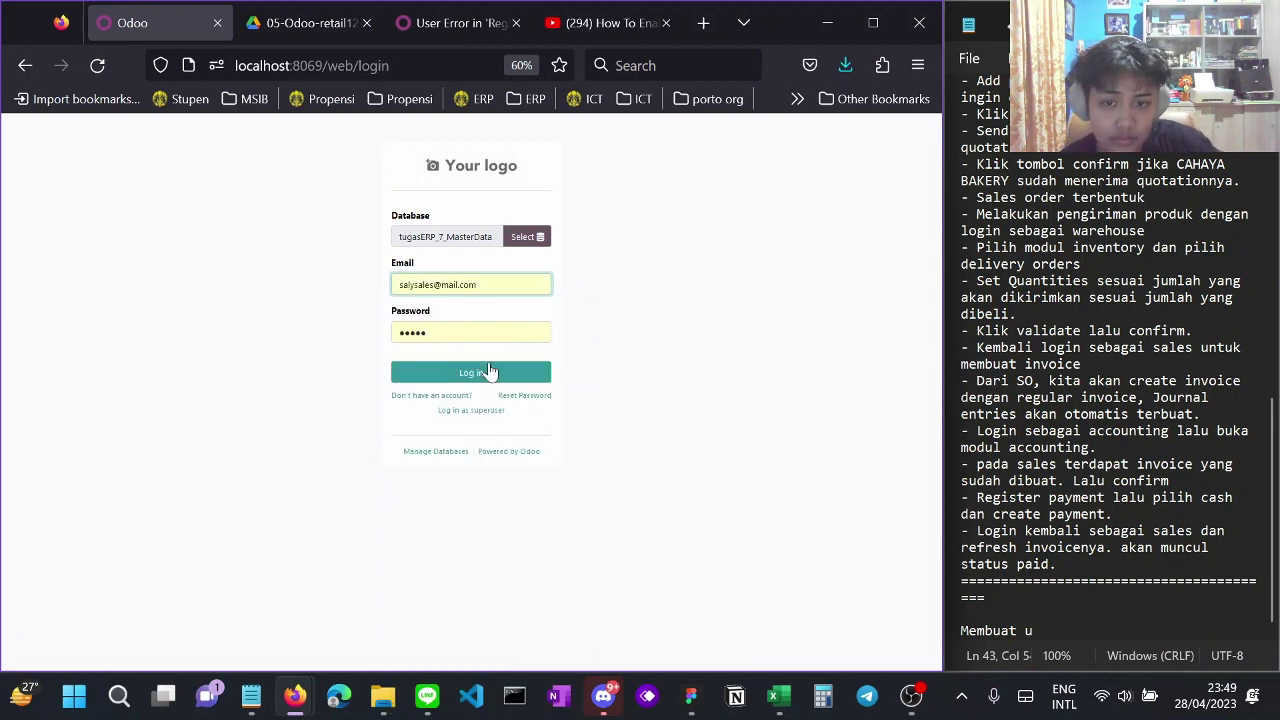
{"action": "left_click", "coordinate": [492, 374]}
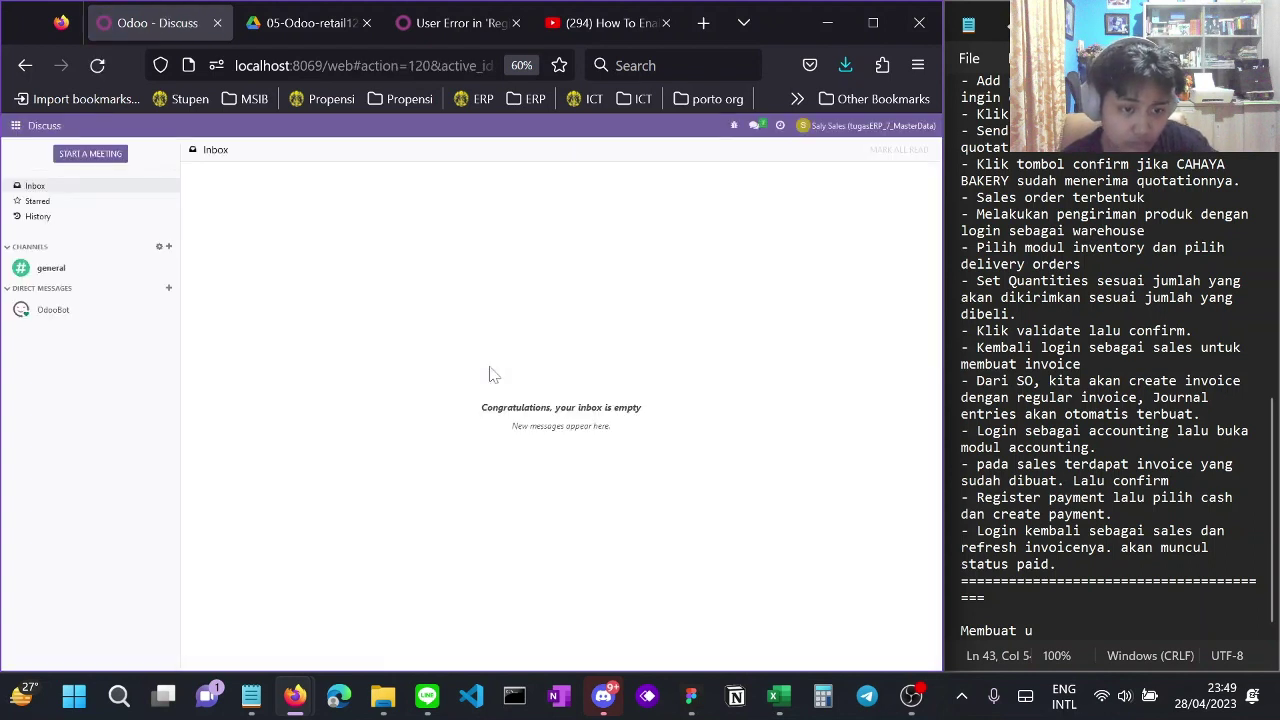
Open the Sales app and look through the quotations list and the sales analysis report
{"action": "left_click", "coordinate": [15, 128]}
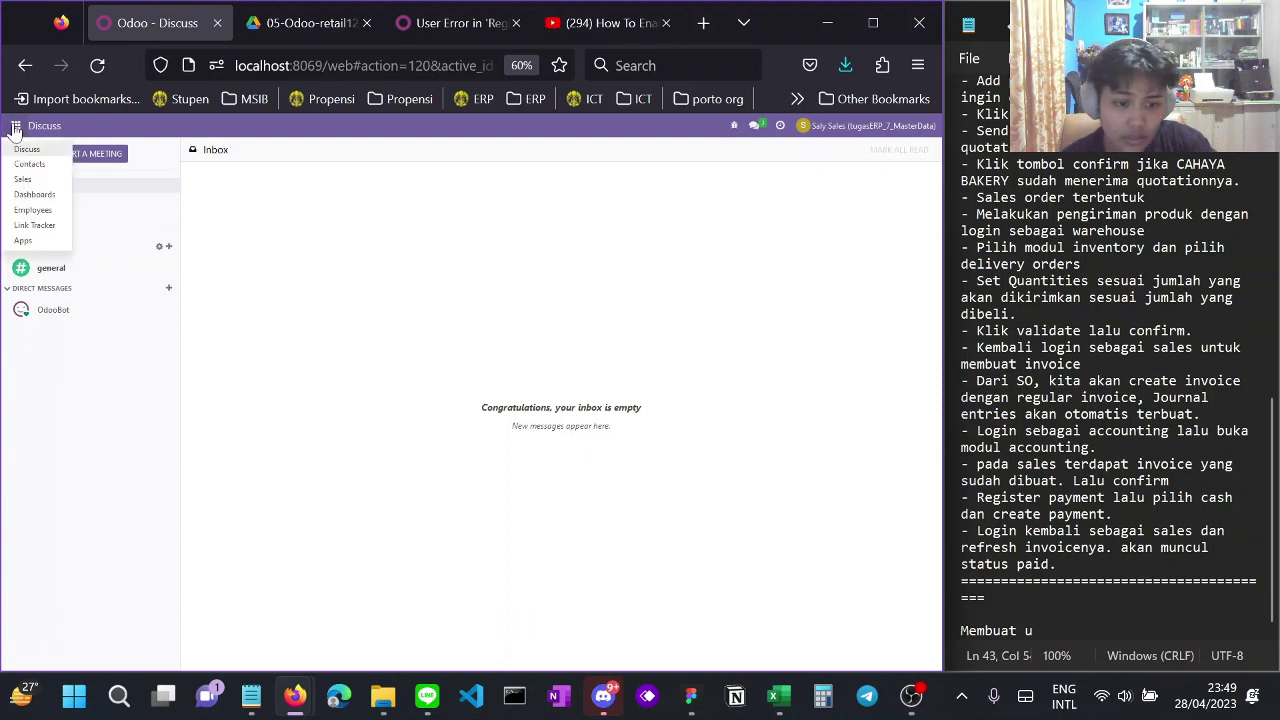
{"action": "left_click", "coordinate": [36, 182]}
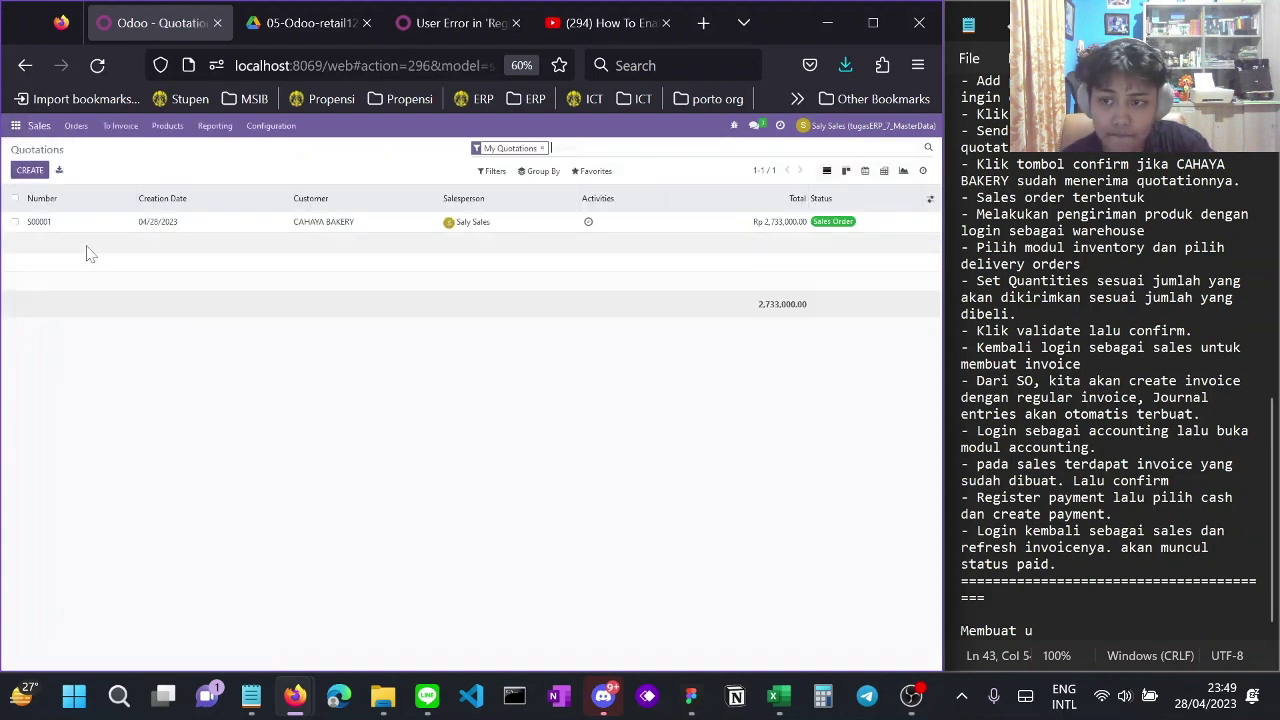
{"action": "left_click", "coordinate": [78, 128]}
{"action": "mouse_move", "coordinate": [112, 132]}
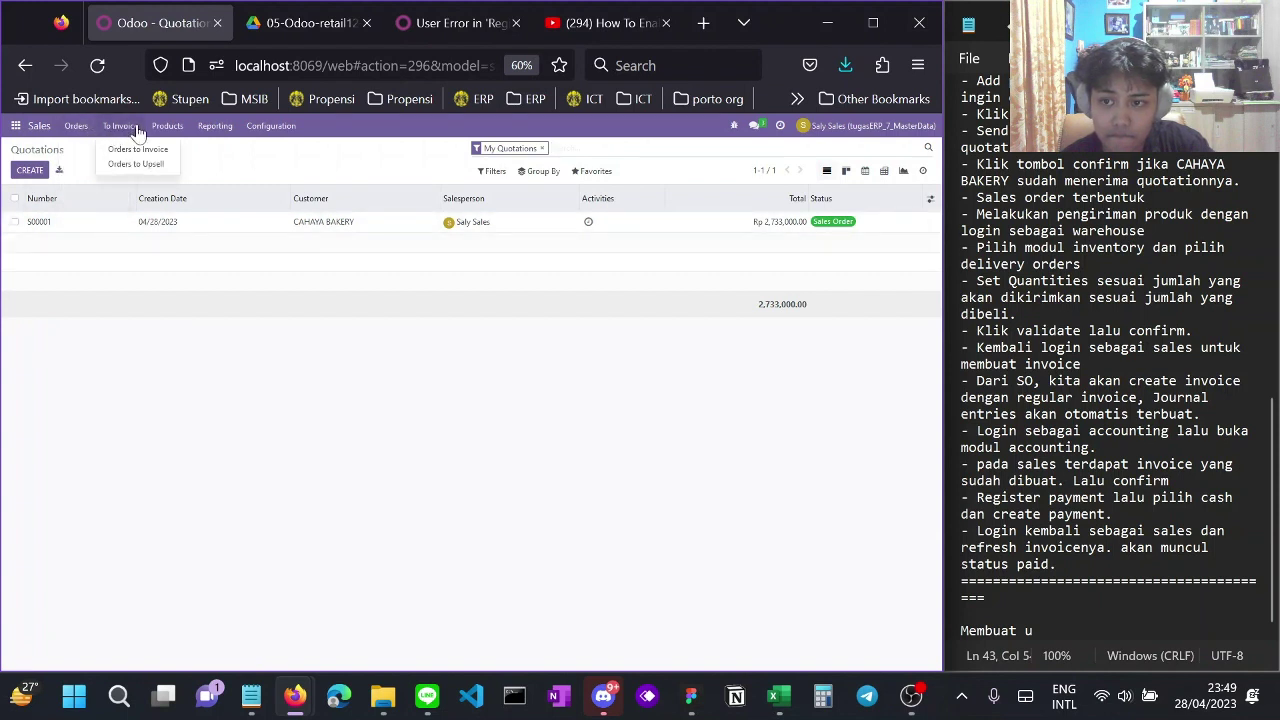
{"action": "left_click", "coordinate": [228, 127]}
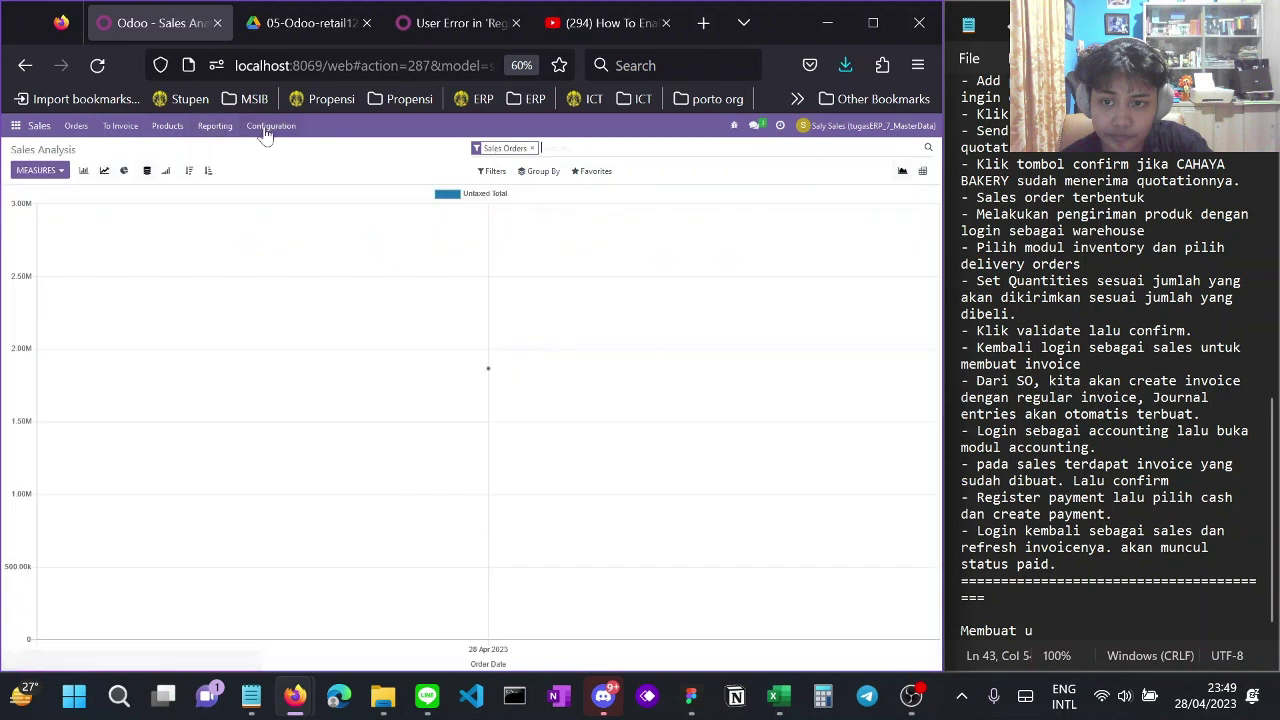
{"action": "left_click", "coordinate": [265, 130]}
{"action": "left_click", "coordinate": [65, 145]}
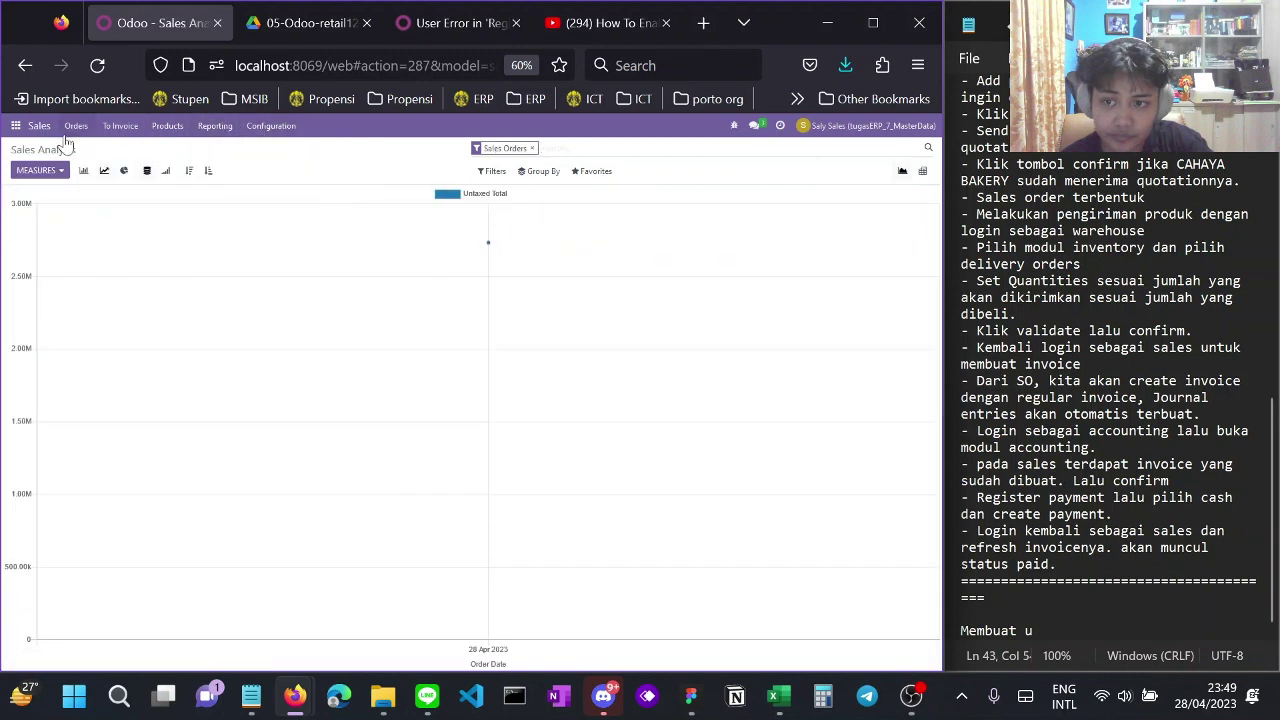
Return to the quotations list and open CAHAYA BAKERY's sales order
{"action": "left_click", "coordinate": [75, 127]}
{"action": "left_click", "coordinate": [89, 149]}
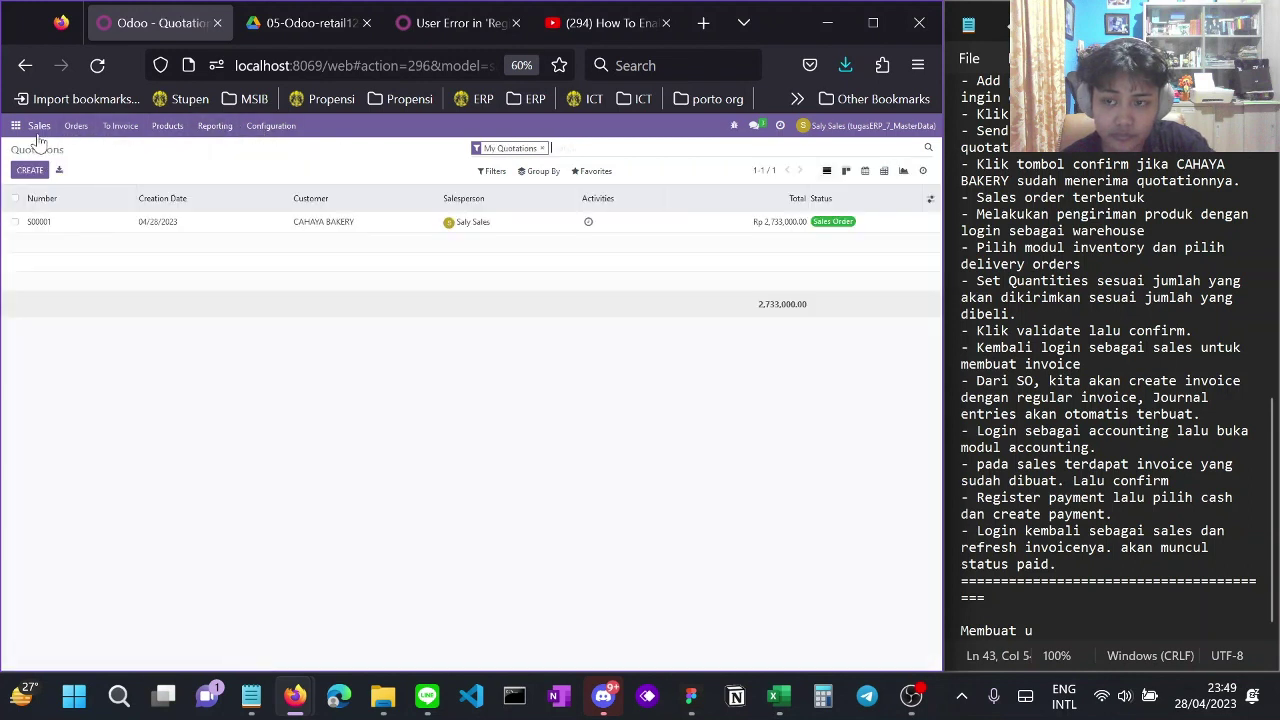
{"action": "left_click", "coordinate": [115, 224]}
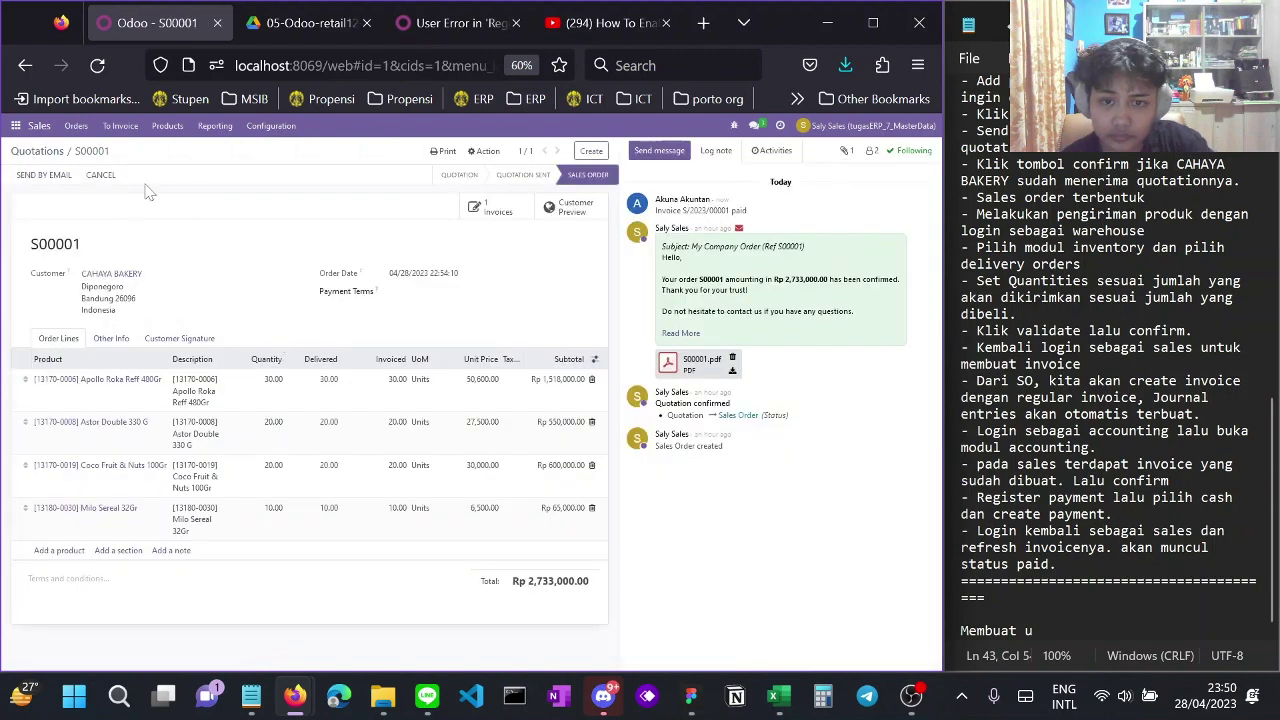
Check the list of orders to invoice, and reopen CAHAYA BAKERY's order from the sales orders list
{"action": "left_click", "coordinate": [150, 130]}
{"action": "left_click", "coordinate": [122, 127]}
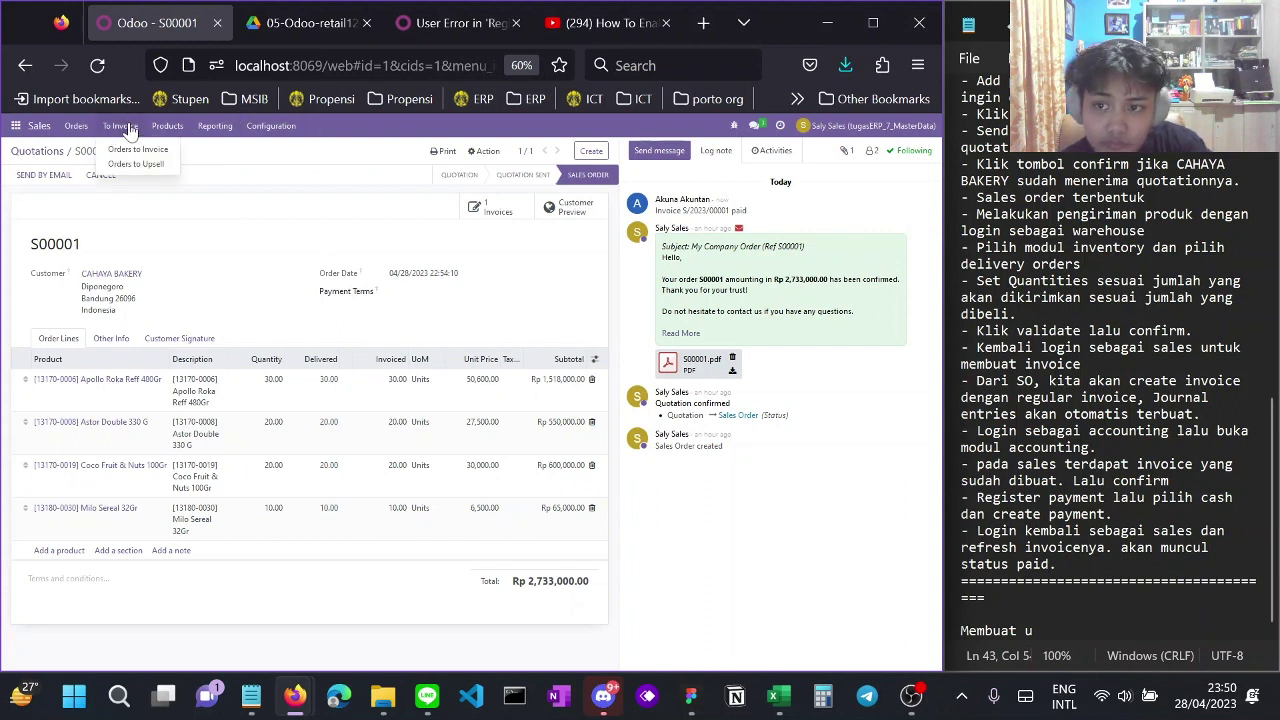
{"action": "left_click", "coordinate": [139, 152]}
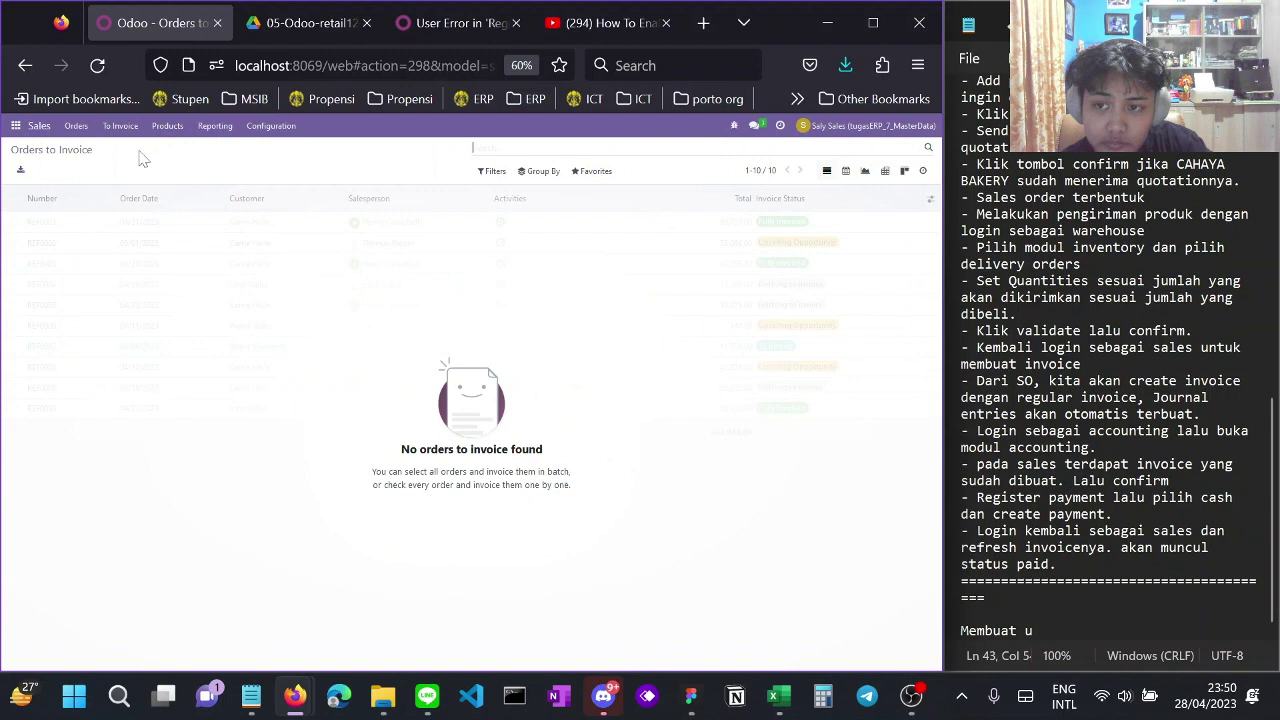
{"action": "left_click", "coordinate": [78, 127]}
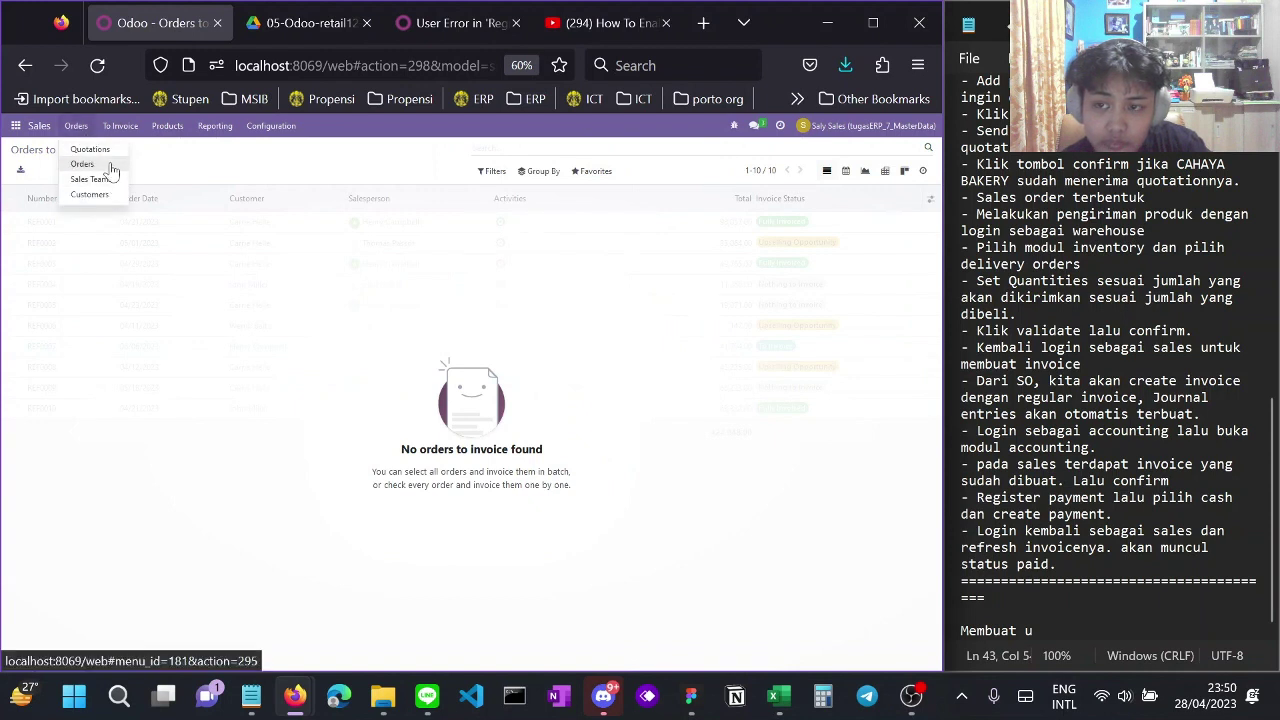
{"action": "left_click", "coordinate": [82, 164]}
{"action": "left_click", "coordinate": [136, 221]}
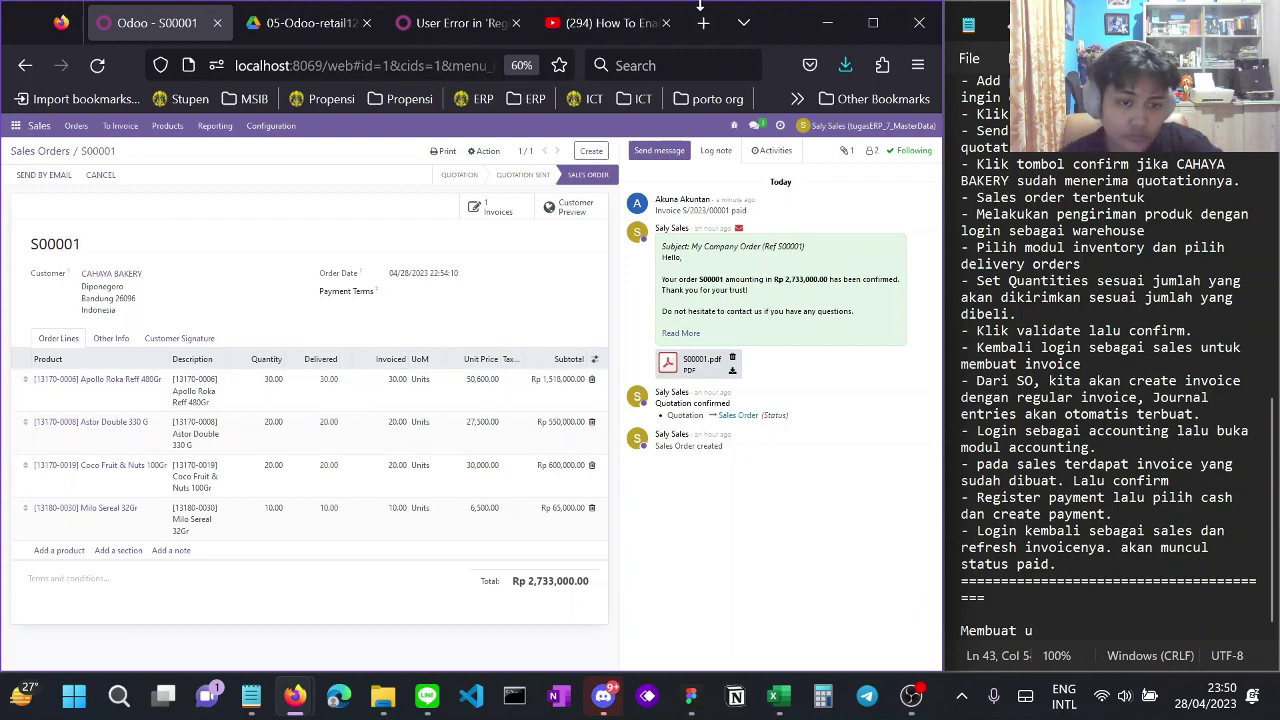
Refresh CAHAYA BAKERY's sales order and check the invoice payment entry in its message log
{"action": "left_click", "coordinate": [96, 66]}
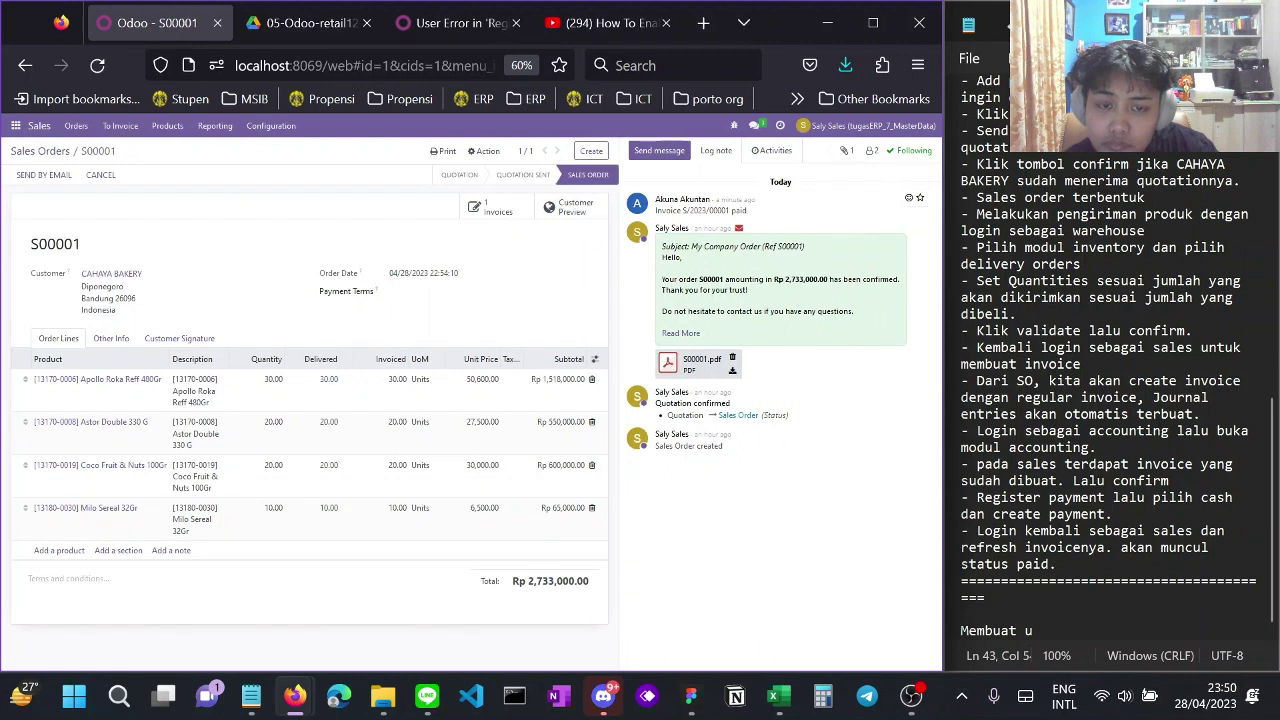
{"action": "left_click_drag", "start_coordinate": [654, 210], "coordinate": [770, 225]}
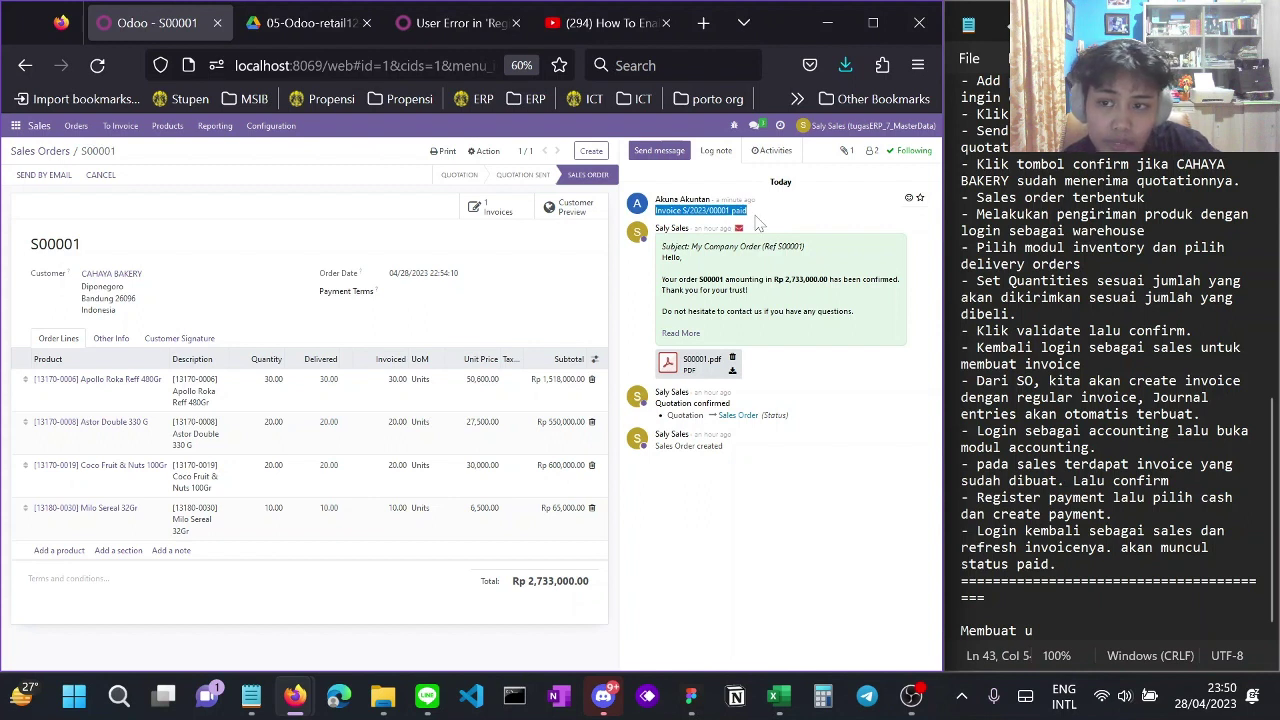
{"action": "left_click", "coordinate": [812, 244]}
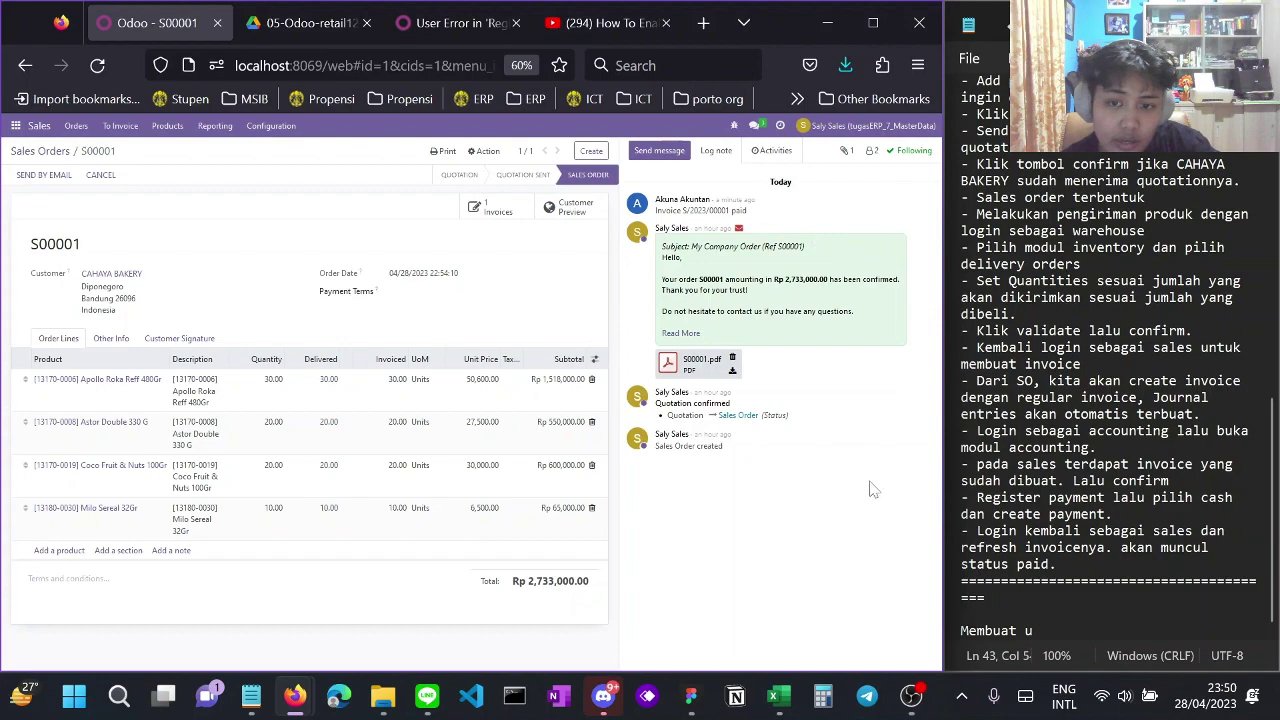
Switch to the Notepad notes, review the O2C scenario steps, and select the === on the separator's second line
{"action": "scroll", "coordinate": [1110, 360], "scroll_direction": "up", "scroll_amount": 4}
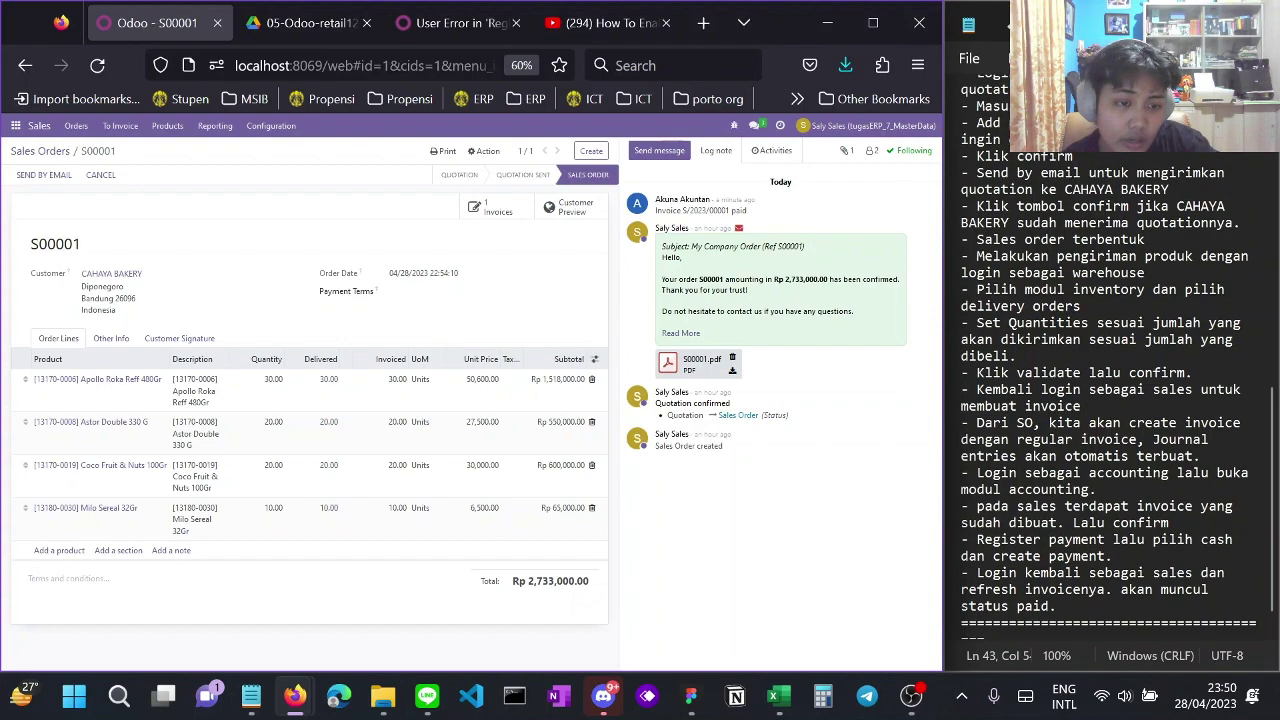
{"action": "scroll", "coordinate": [1110, 360], "scroll_direction": "down", "scroll_amount": 4}
{"action": "scroll", "coordinate": [1110, 360], "scroll_direction": "up", "scroll_amount": 4}
{"action": "scroll", "coordinate": [1110, 360], "scroll_direction": "up", "scroll_amount": 3}
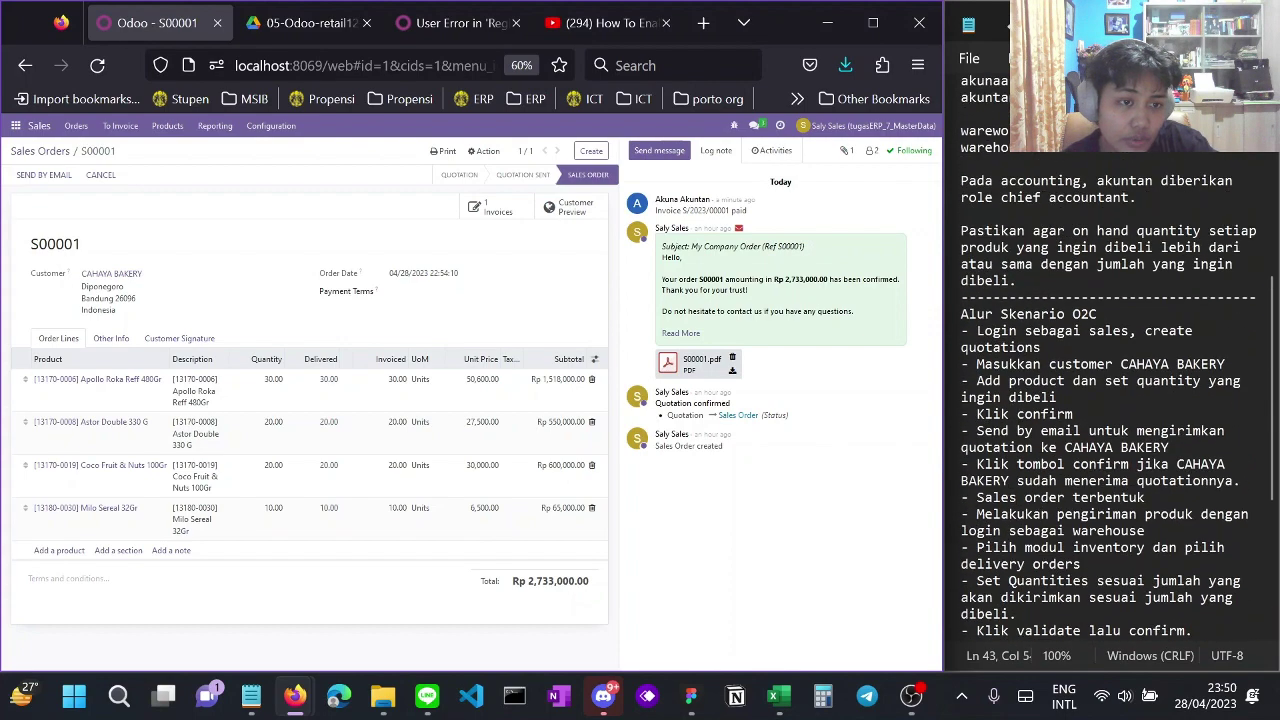
{"action": "scroll", "coordinate": [1110, 360], "scroll_direction": "down", "scroll_amount": 7}
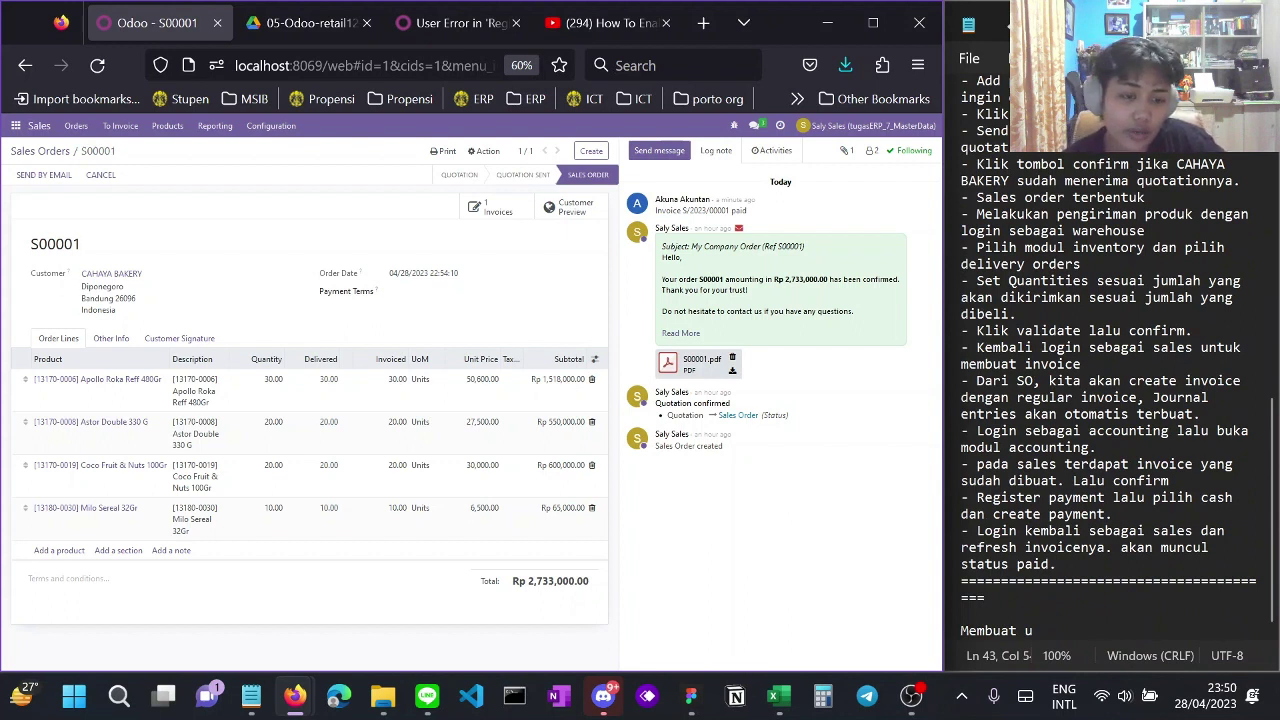
{"action": "left_click_drag", "start_coordinate": [986, 598], "coordinate": [961, 598]}
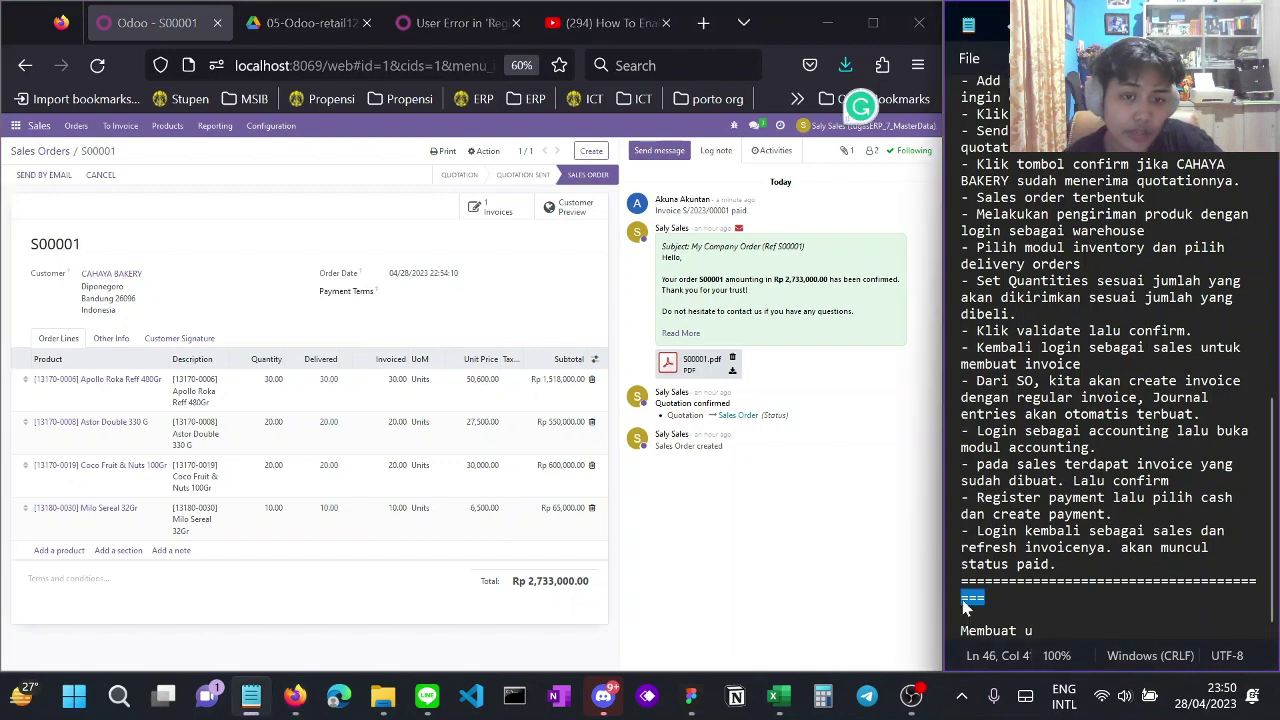